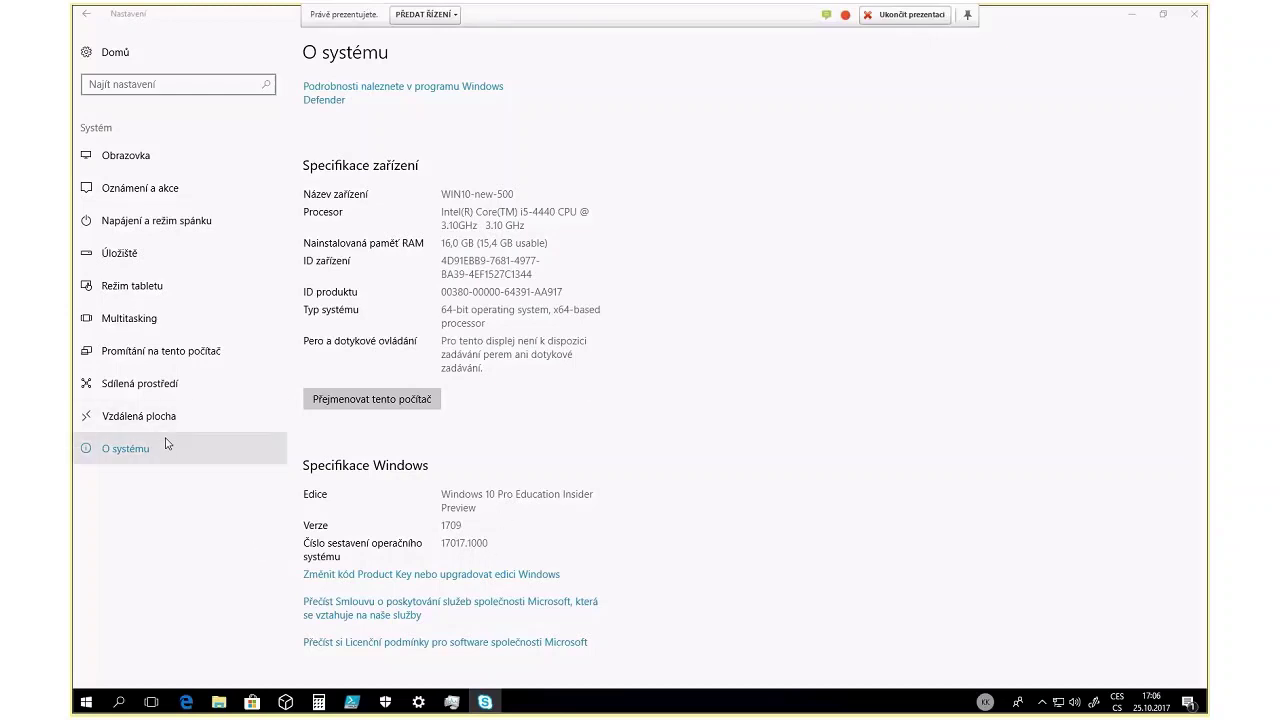
pyautogui.click(87, 702)
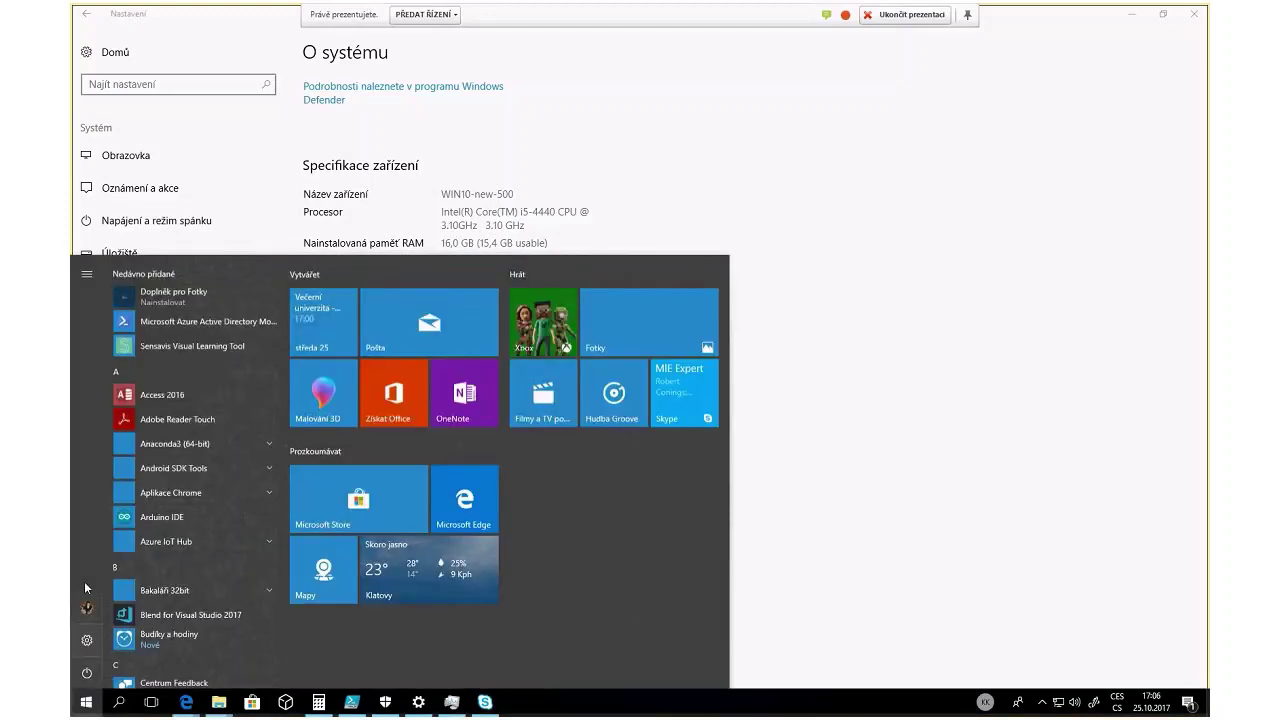
pyautogui.click(88, 645)
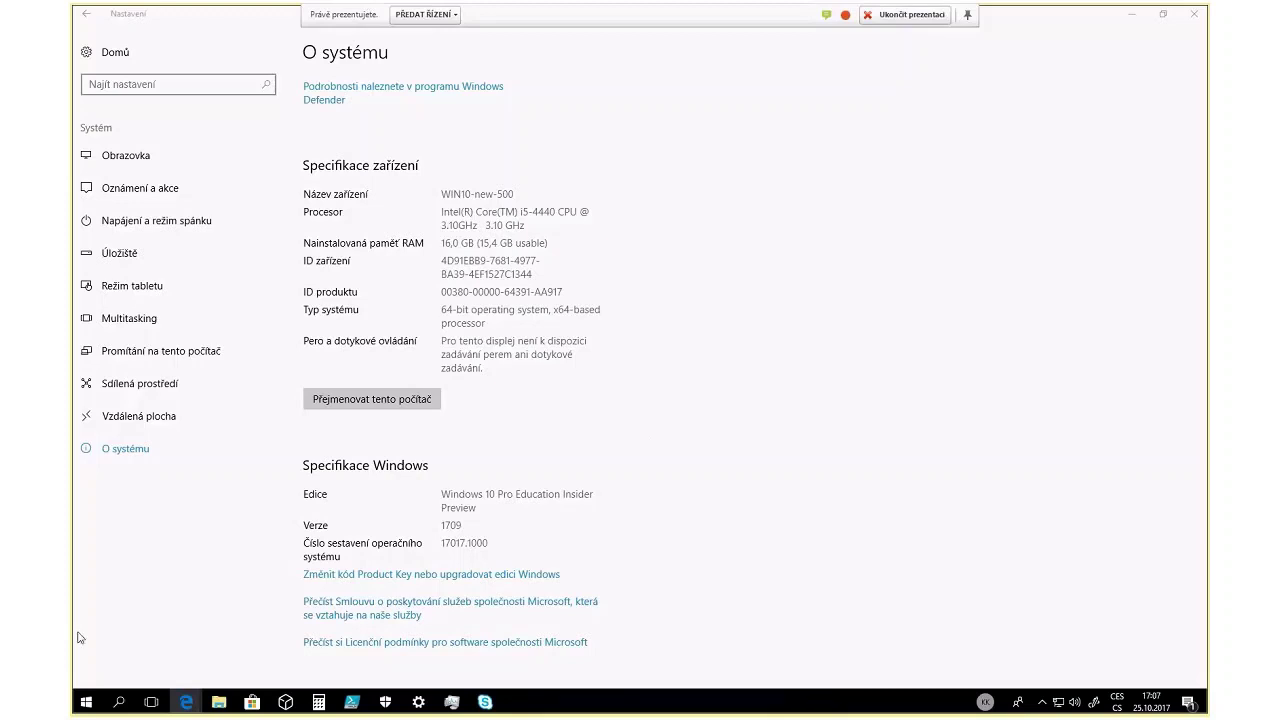
# Search the computer for "fo" and open the Fotky app
pyautogui.click(117, 706)
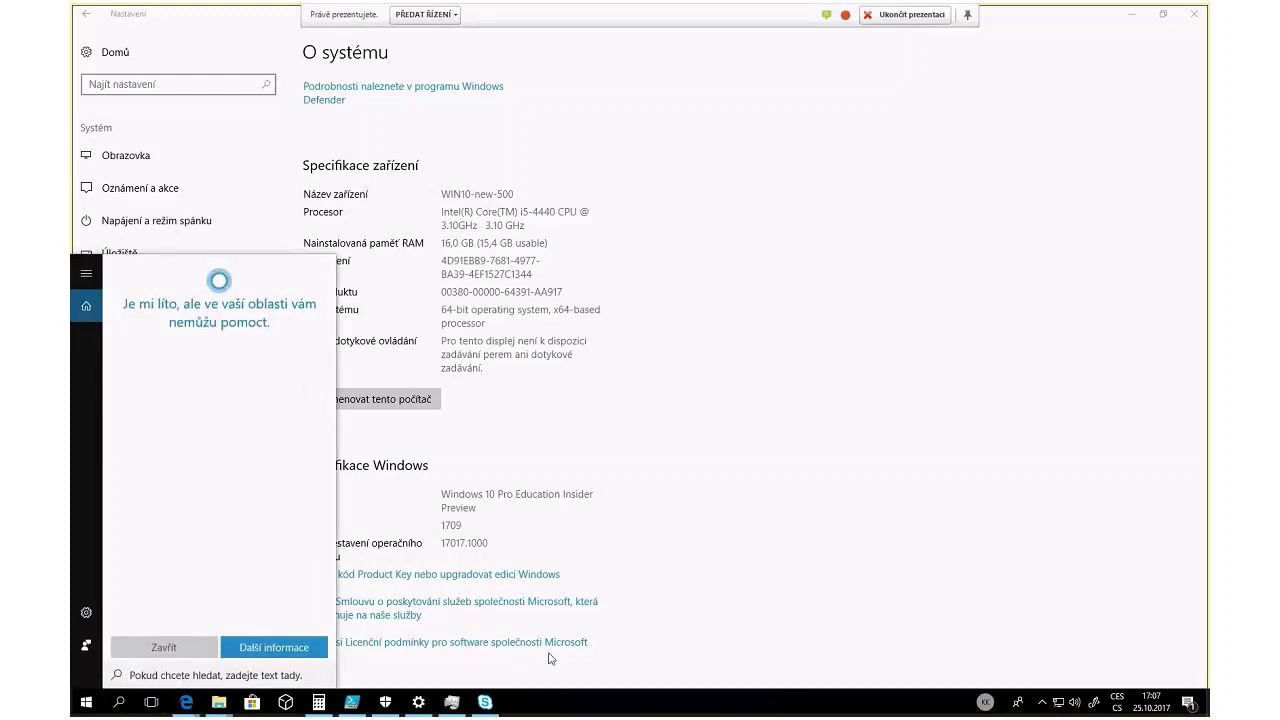
pyautogui.write('fo')
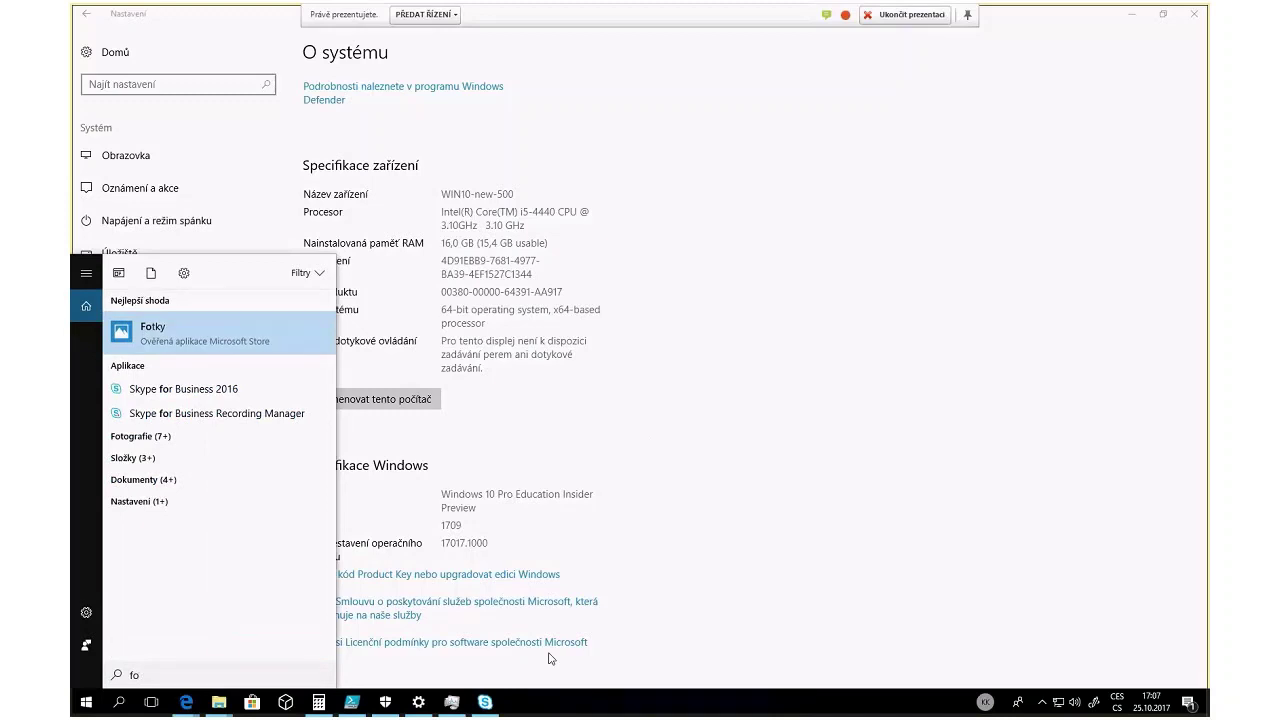
pyautogui.click(172, 338)
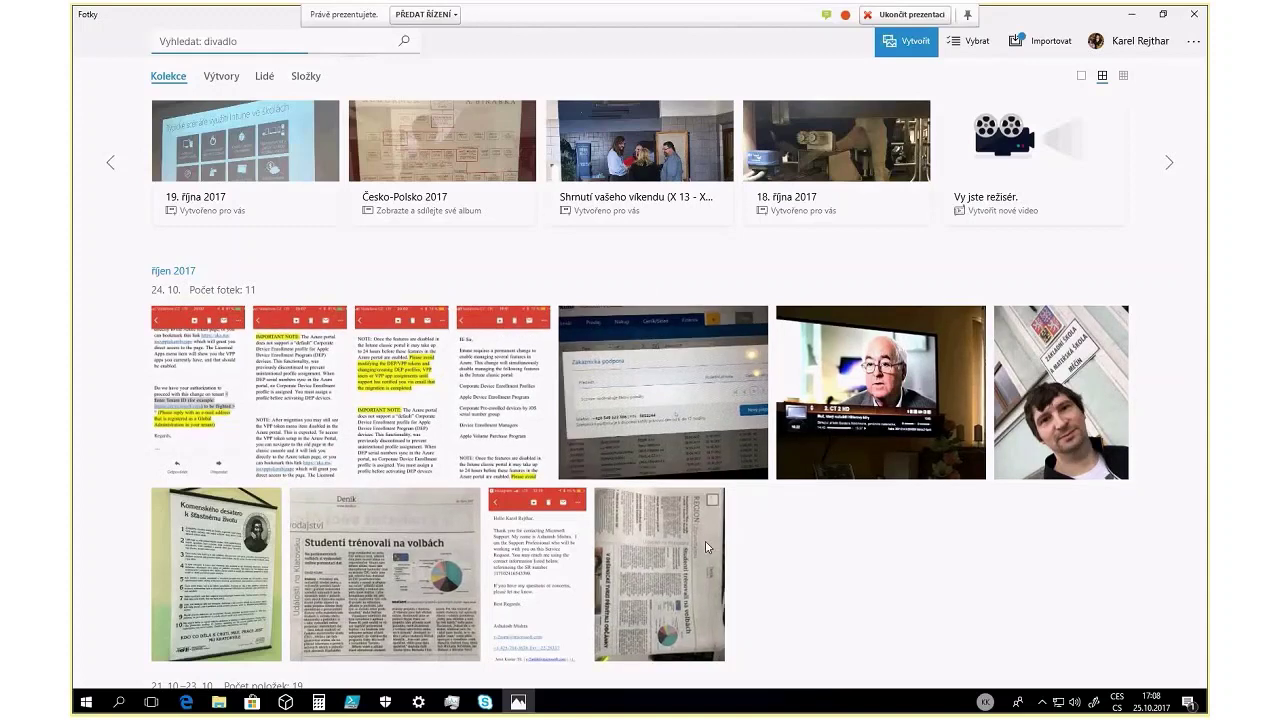
# Start a new video remix and select the 24 October school-sign selfie and the photo of the man with glasses on TV
pyautogui.click(921, 52)
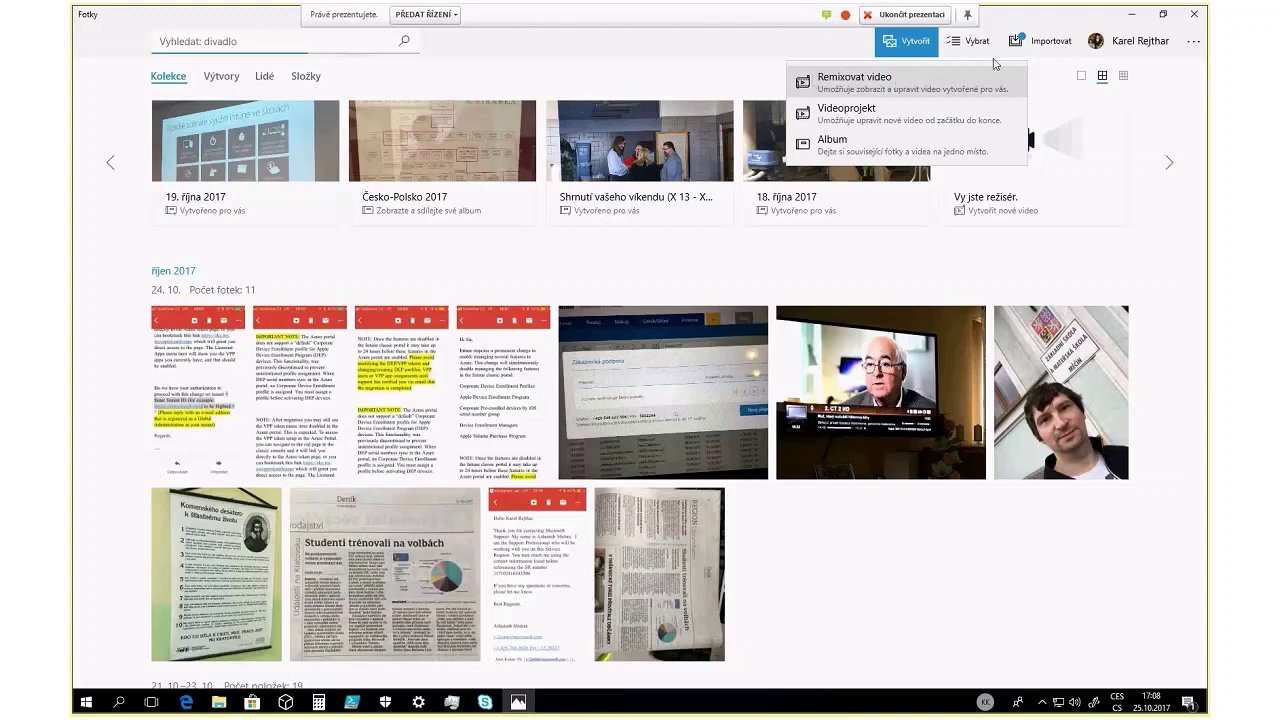
pyautogui.click(914, 80)
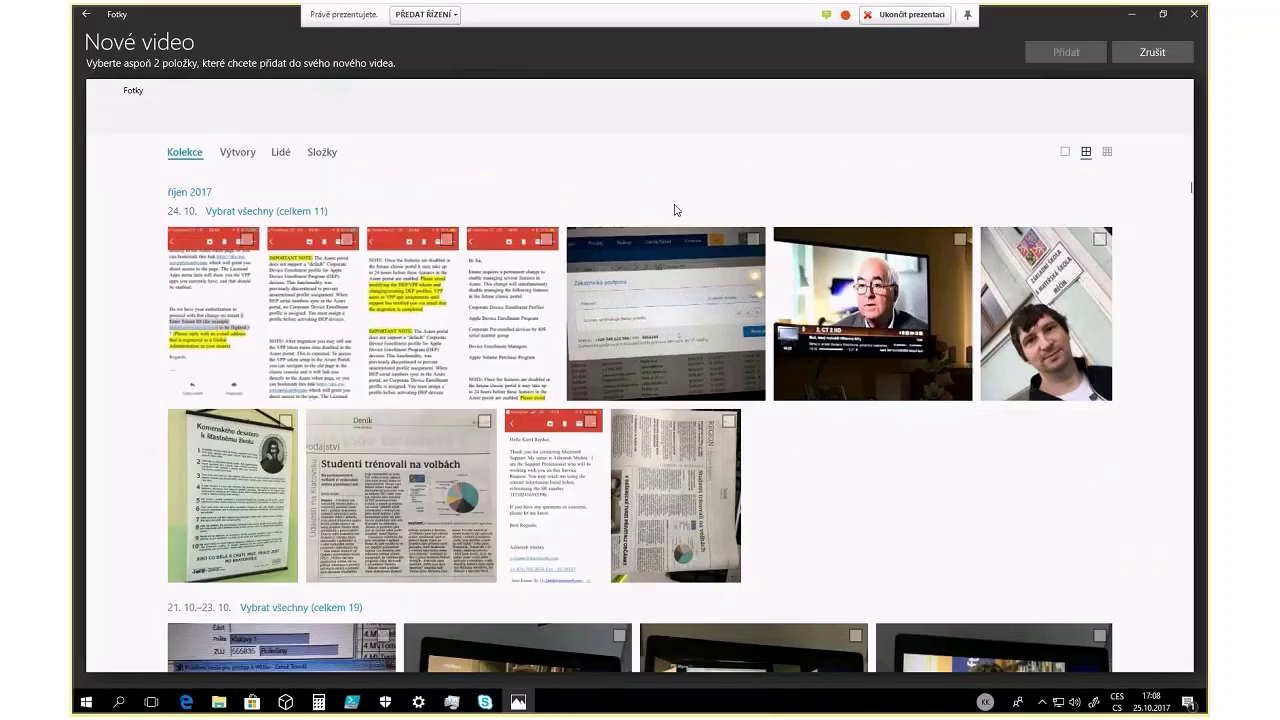
pyautogui.click(1053, 244)
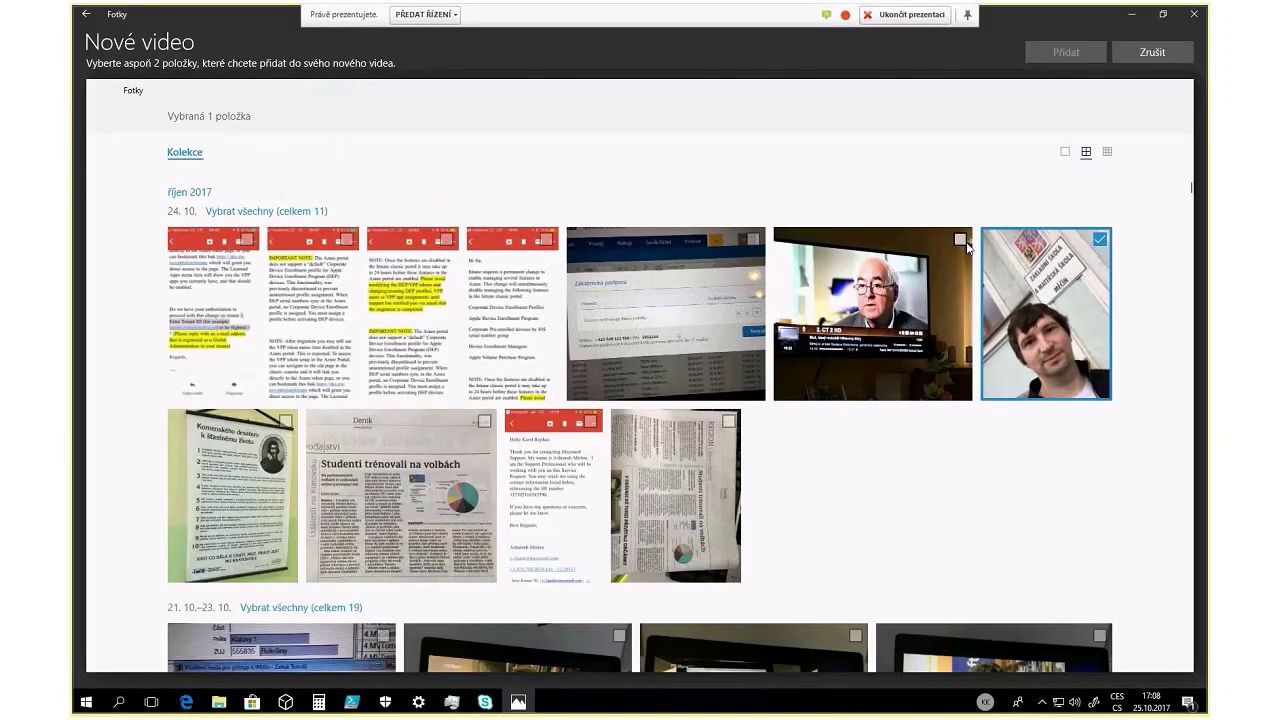
pyautogui.click(880, 310)
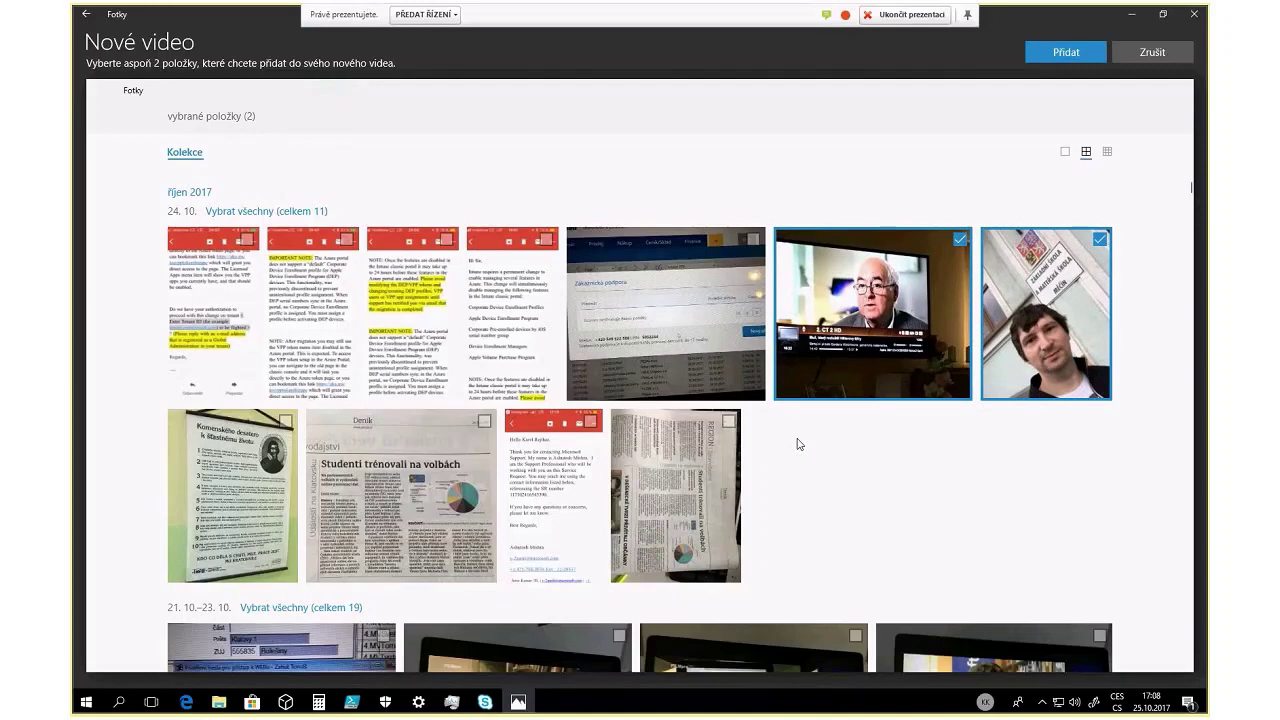
# Add the 21–23 October photos of the man with a microphone, the hand at a laptop, the seated trio and the console output to the selection
pyautogui.scroll(-1, 799, 444)
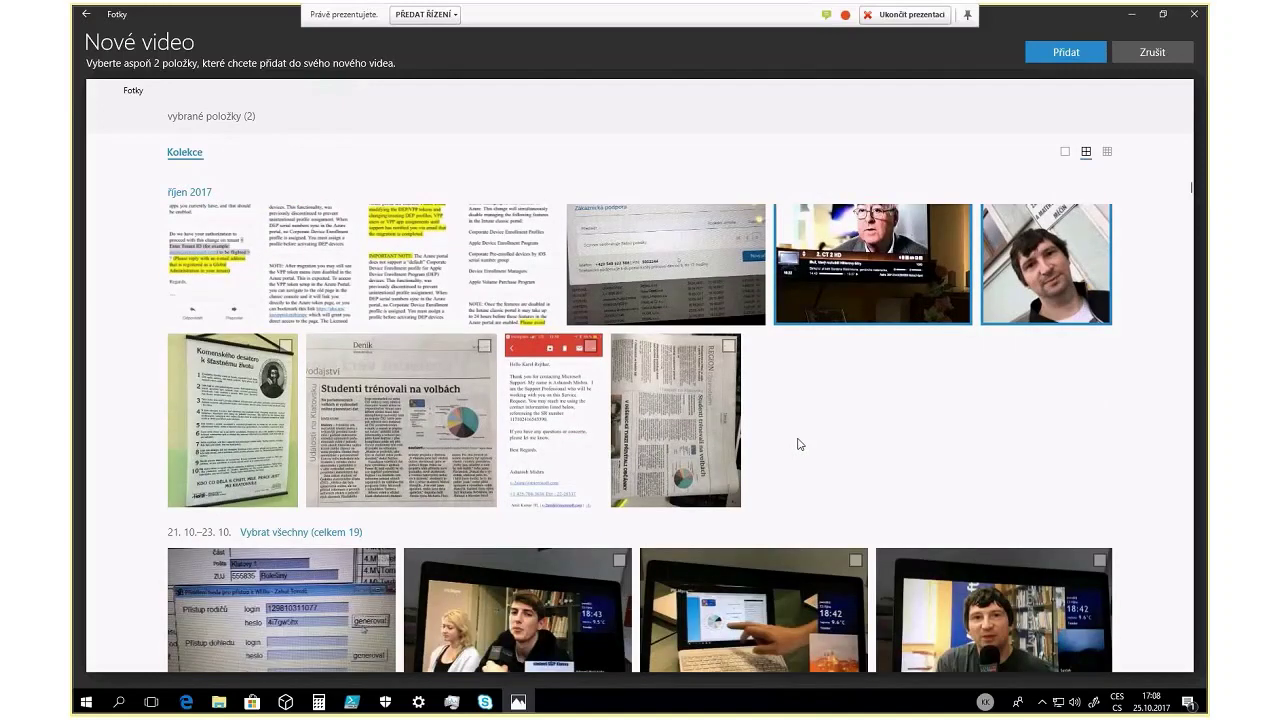
pyautogui.scroll(-3, 799, 444)
pyautogui.click(1082, 341)
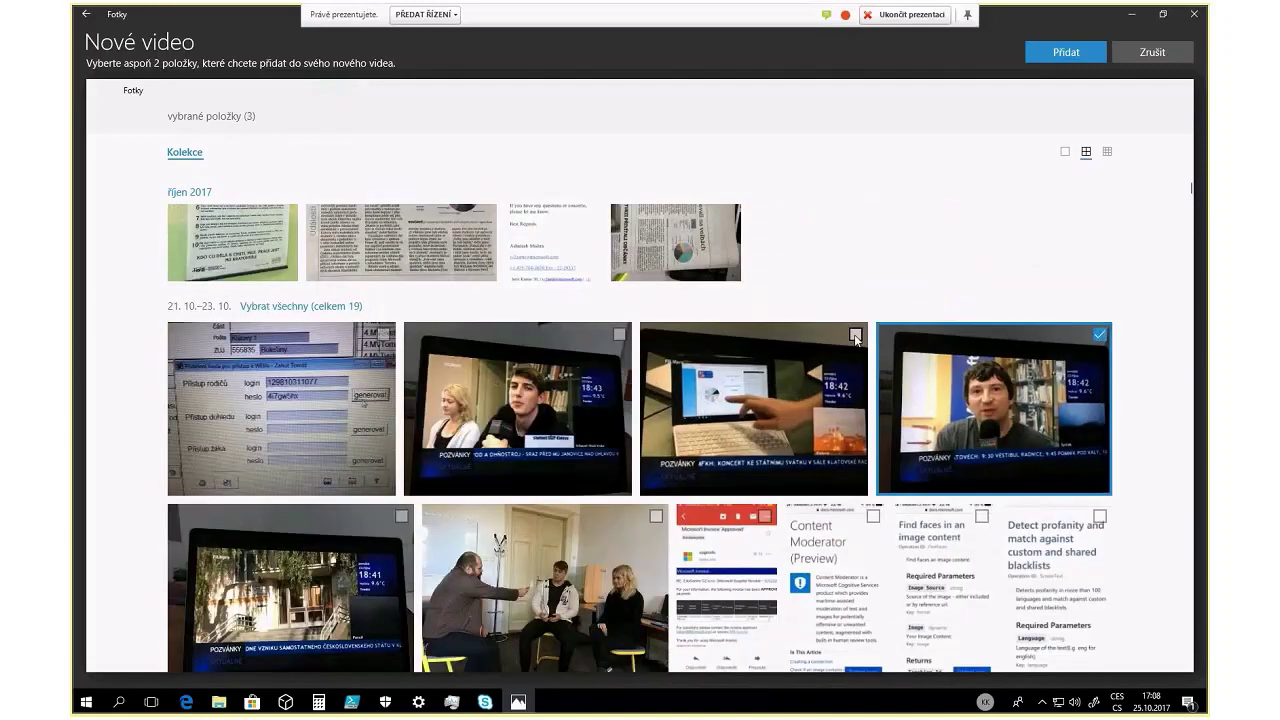
pyautogui.click(854, 334)
pyautogui.scroll(-2, 745, 463)
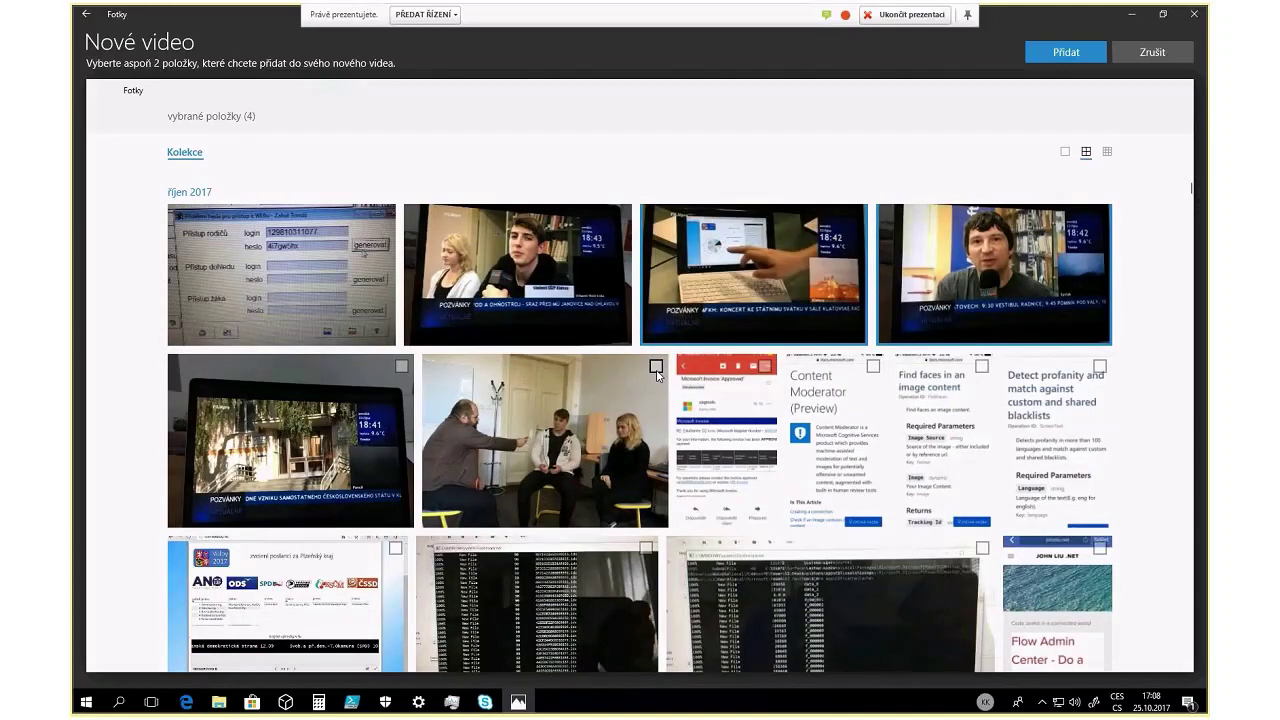
pyautogui.click(656, 368)
pyautogui.scroll(-2, 650, 400)
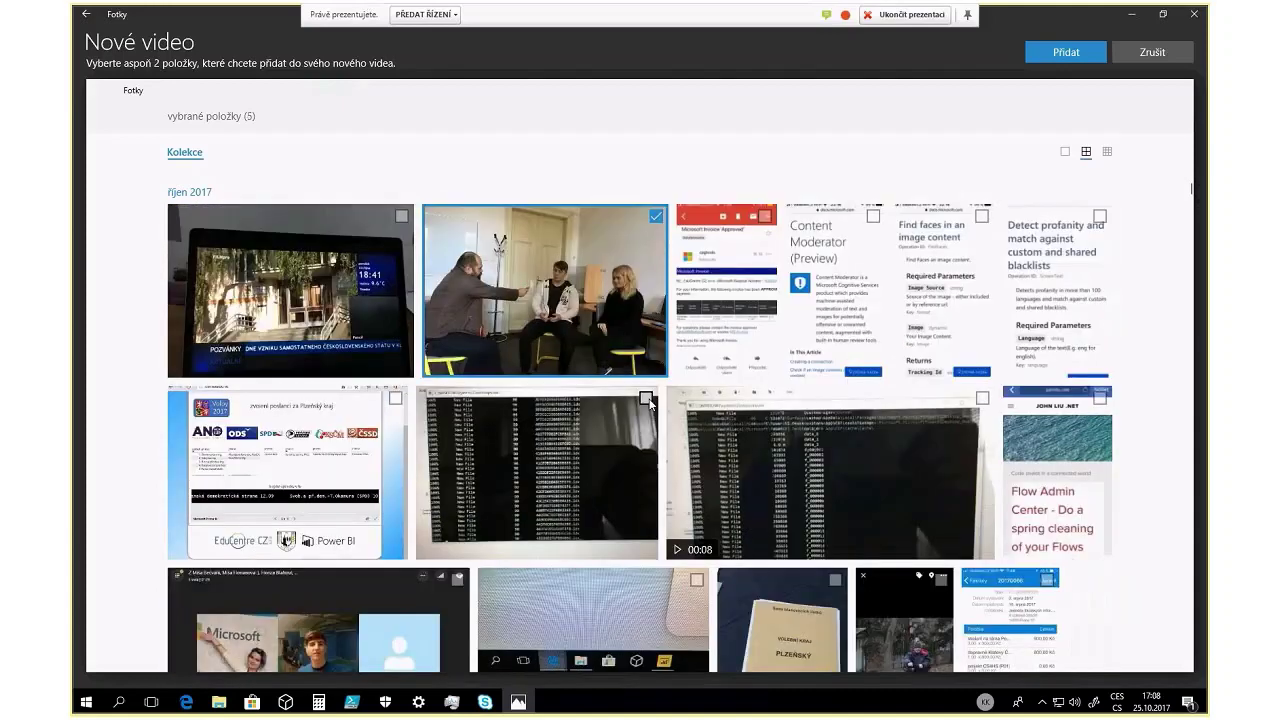
pyautogui.click(646, 398)
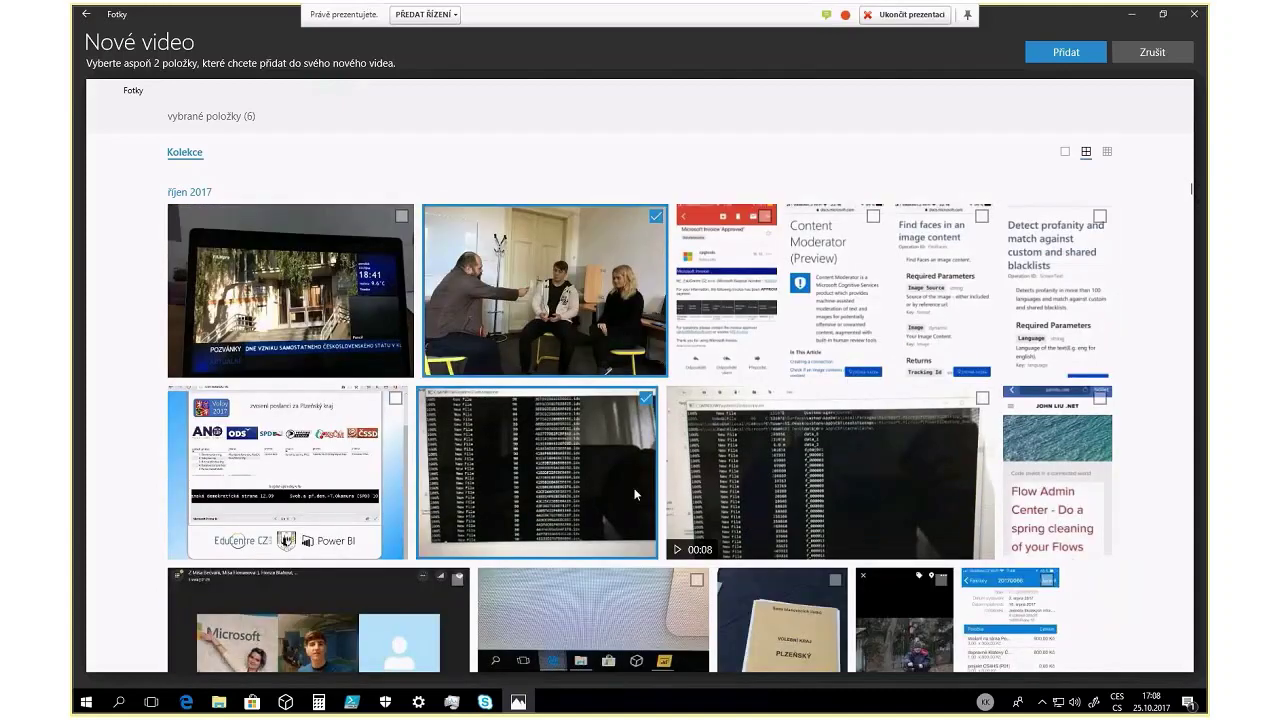
# Create the video from the selected photos under the name VU
pyautogui.scroll(2, 636, 493)
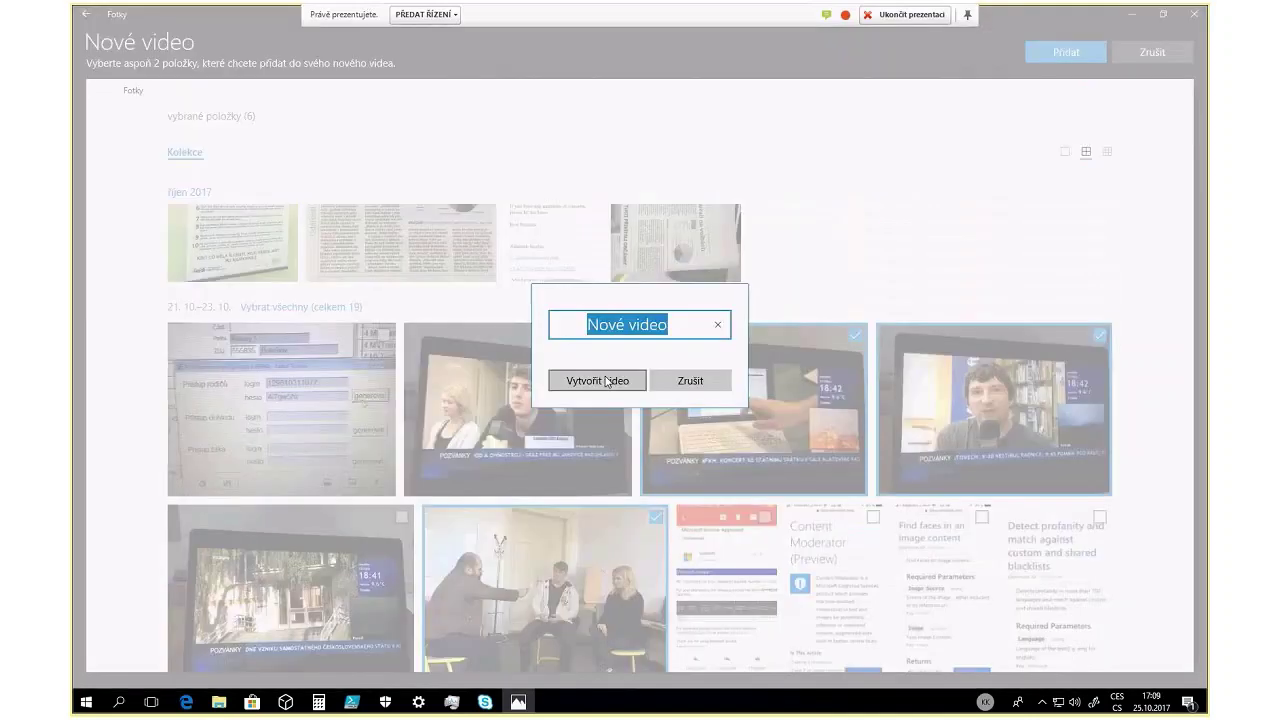
pyautogui.write('VU')
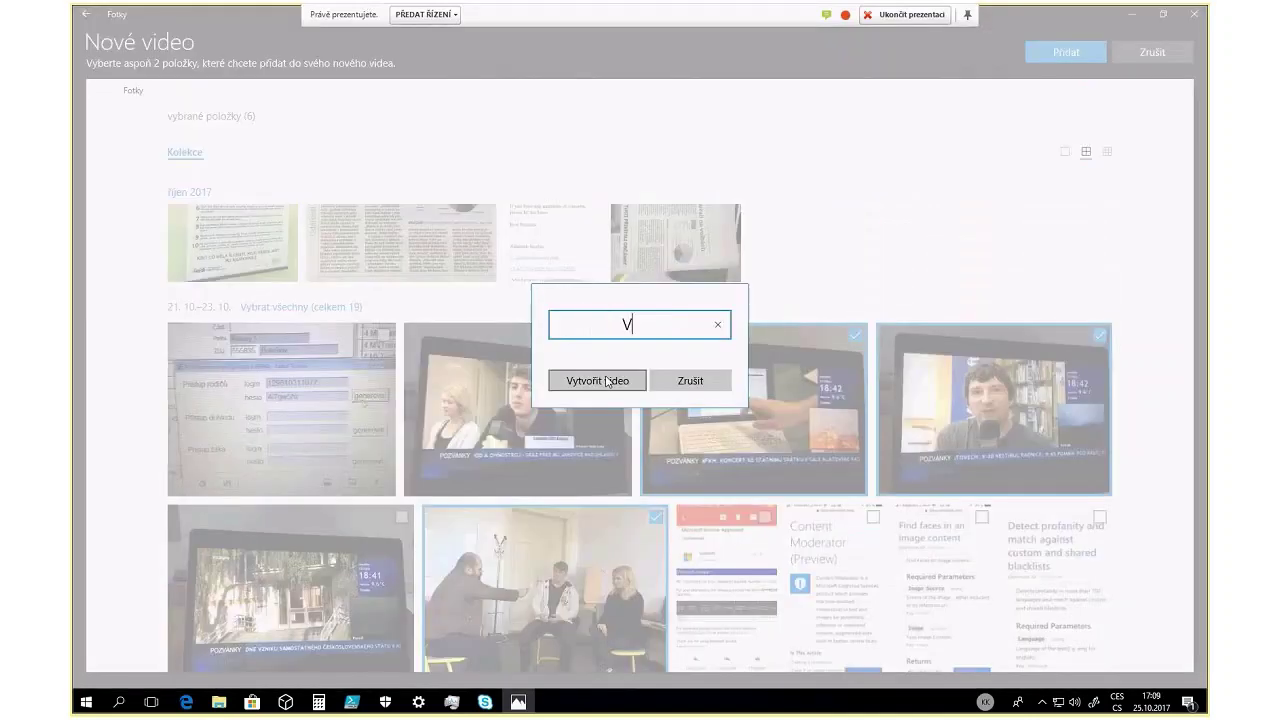
pyautogui.click(610, 381)
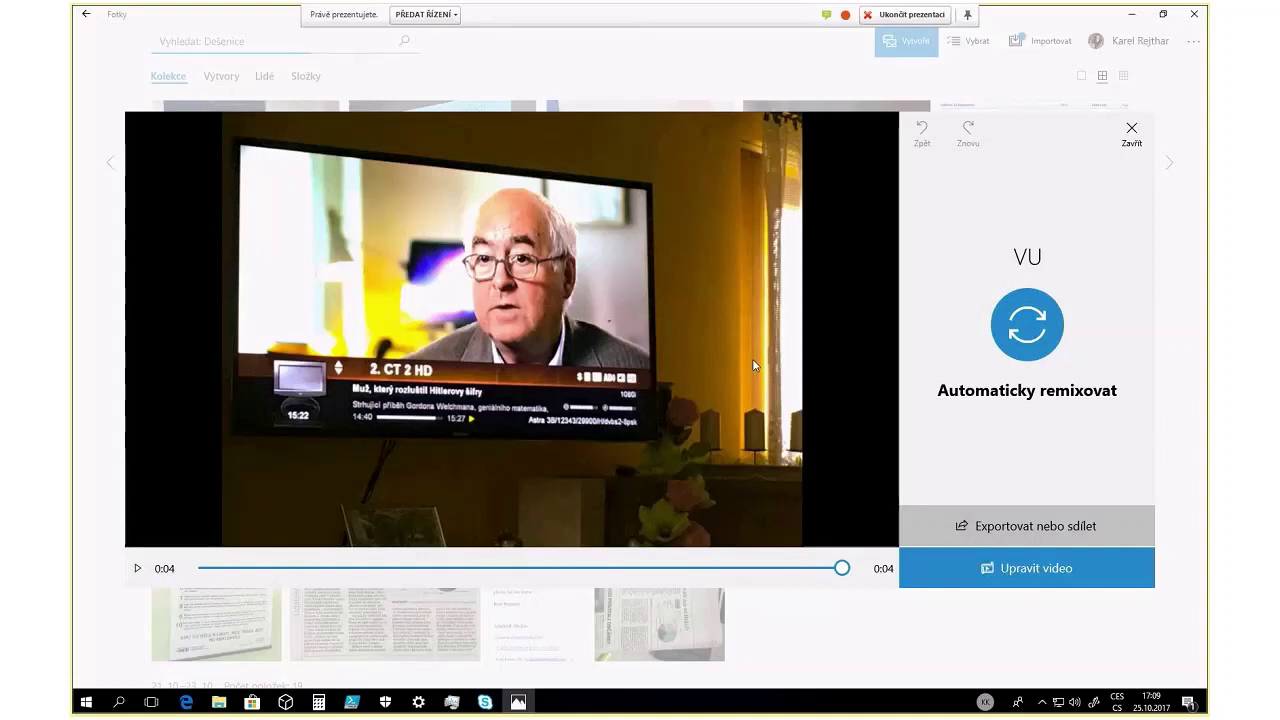
# Remix the VU video automatically and open it for editing
pyautogui.press('super+1')
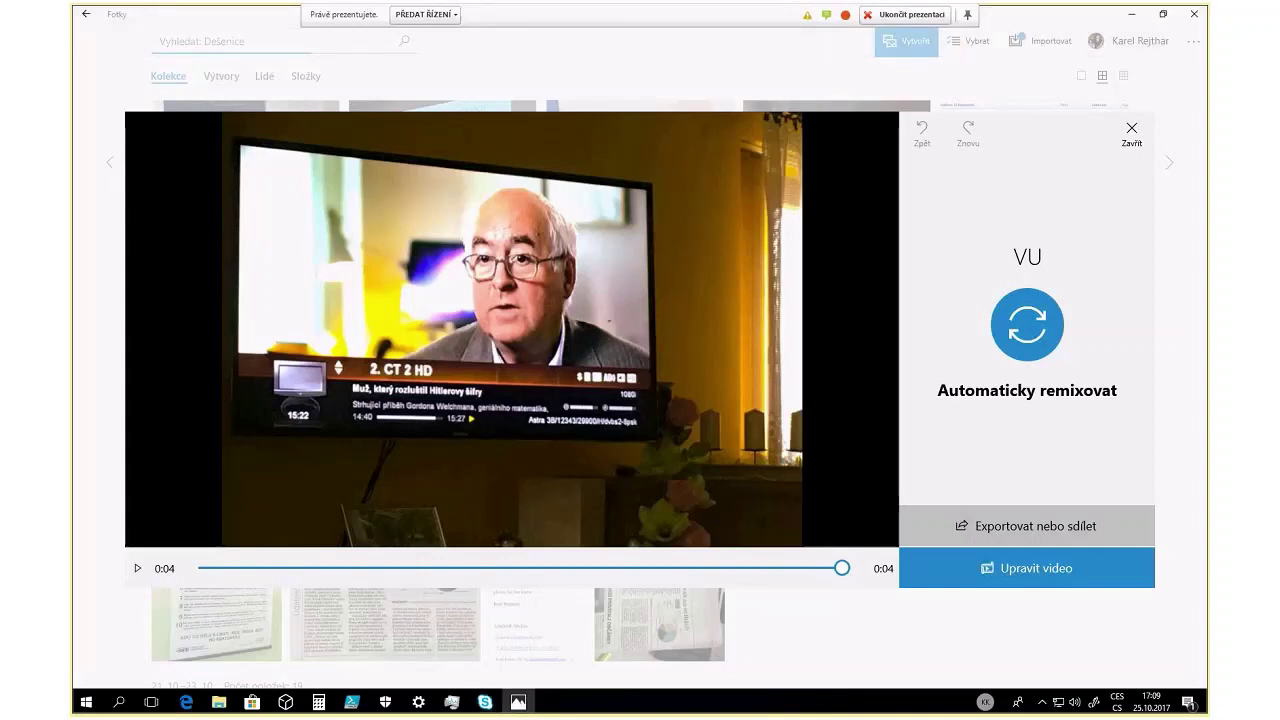
pyautogui.click(1040, 341)
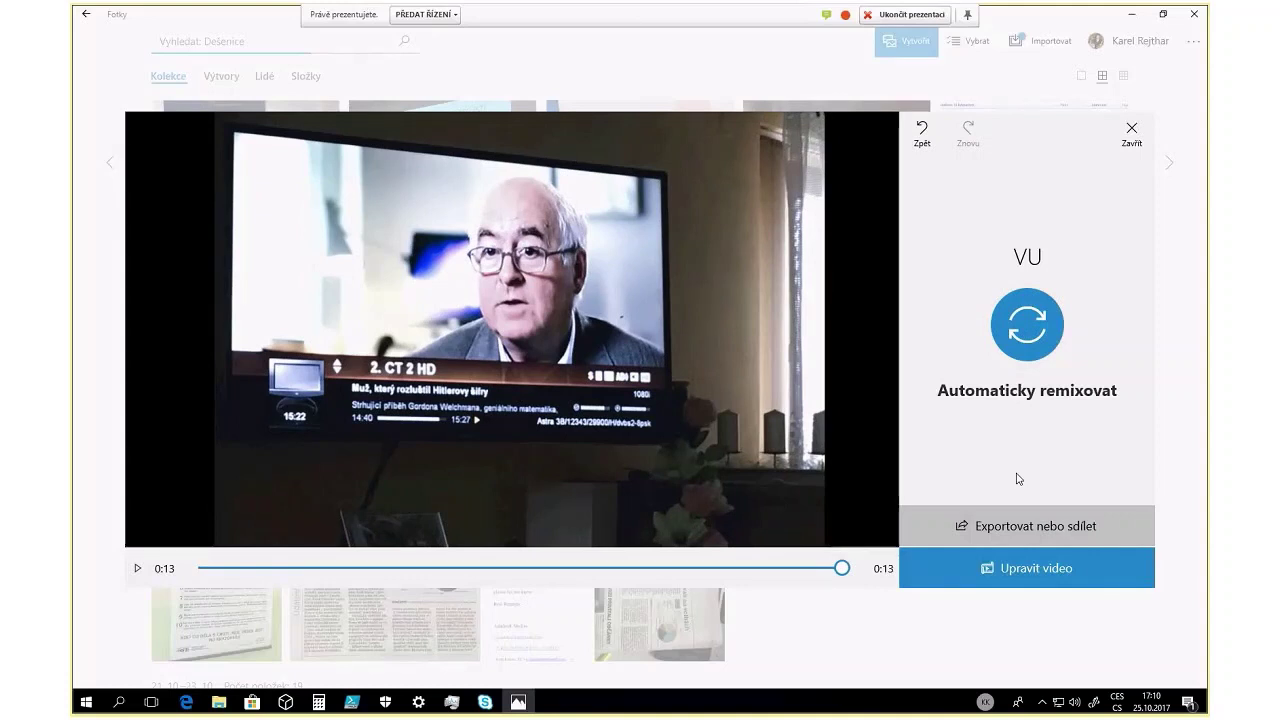
pyautogui.click(1019, 569)
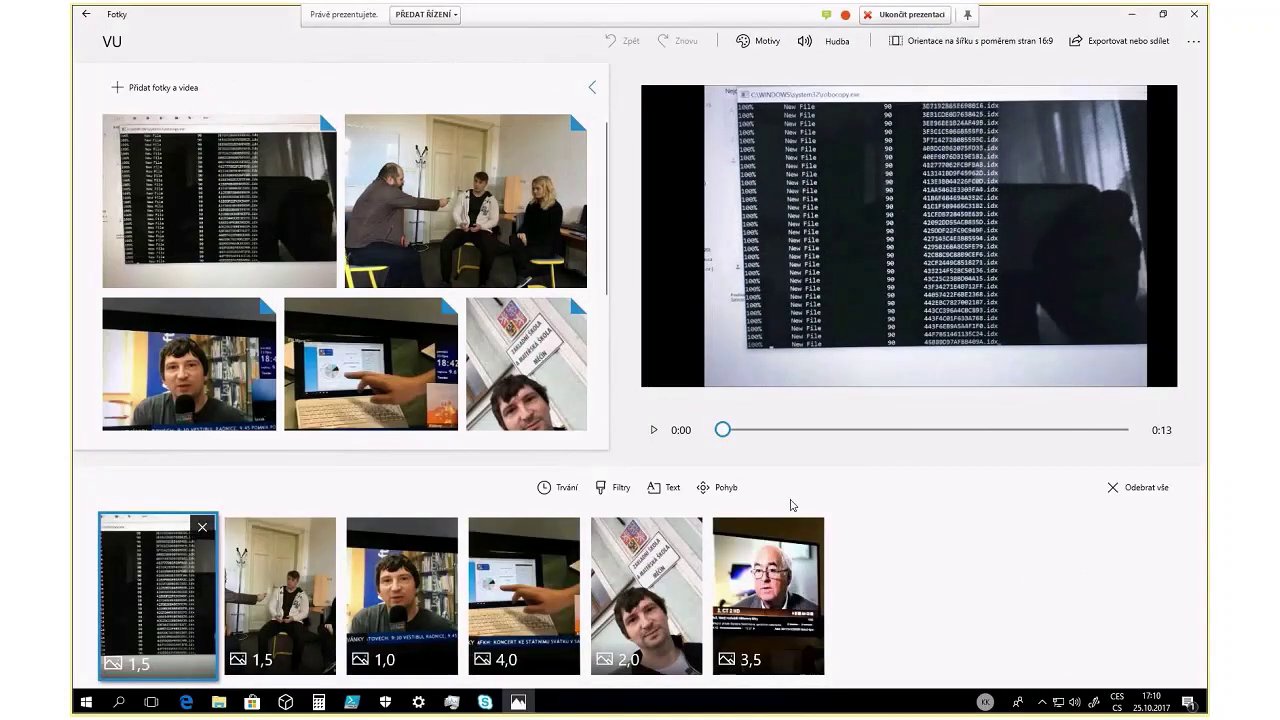
# Set the duration of the third clip, the man with the microphone, to 2 seconds
pyautogui.press('Right')
pyautogui.press('Right')
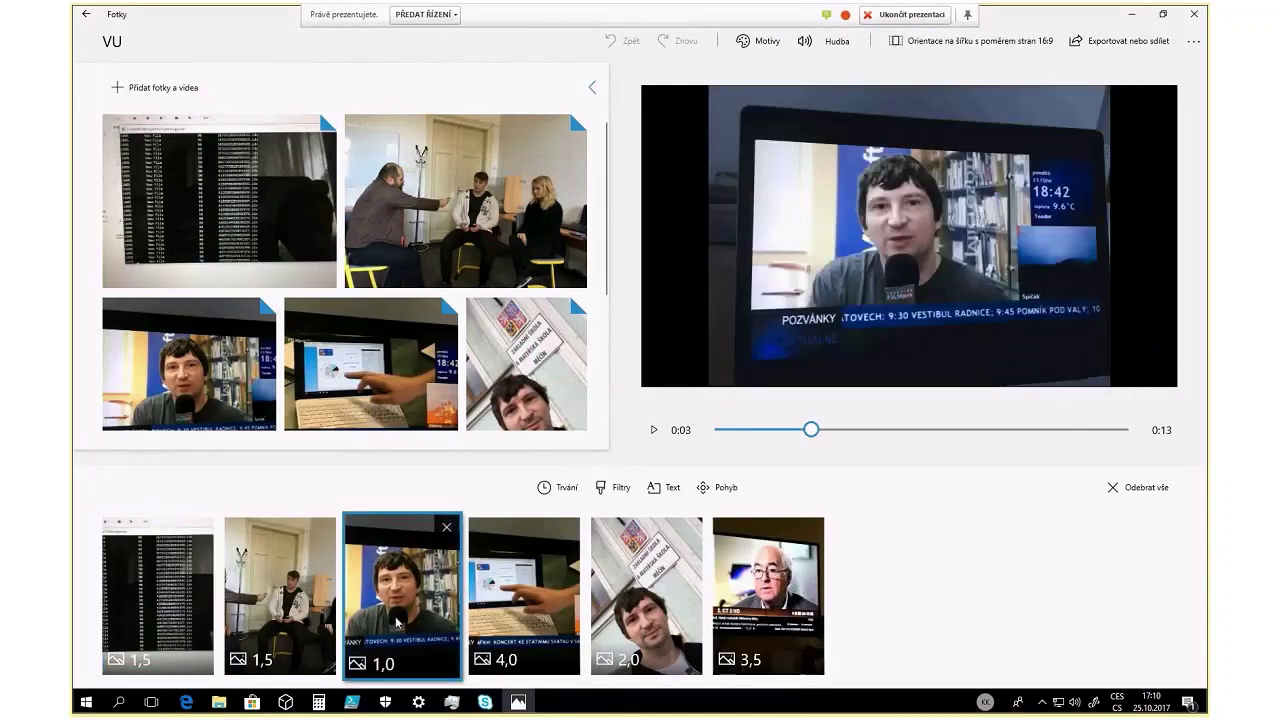
pyautogui.click(558, 488)
pyautogui.click(521, 330)
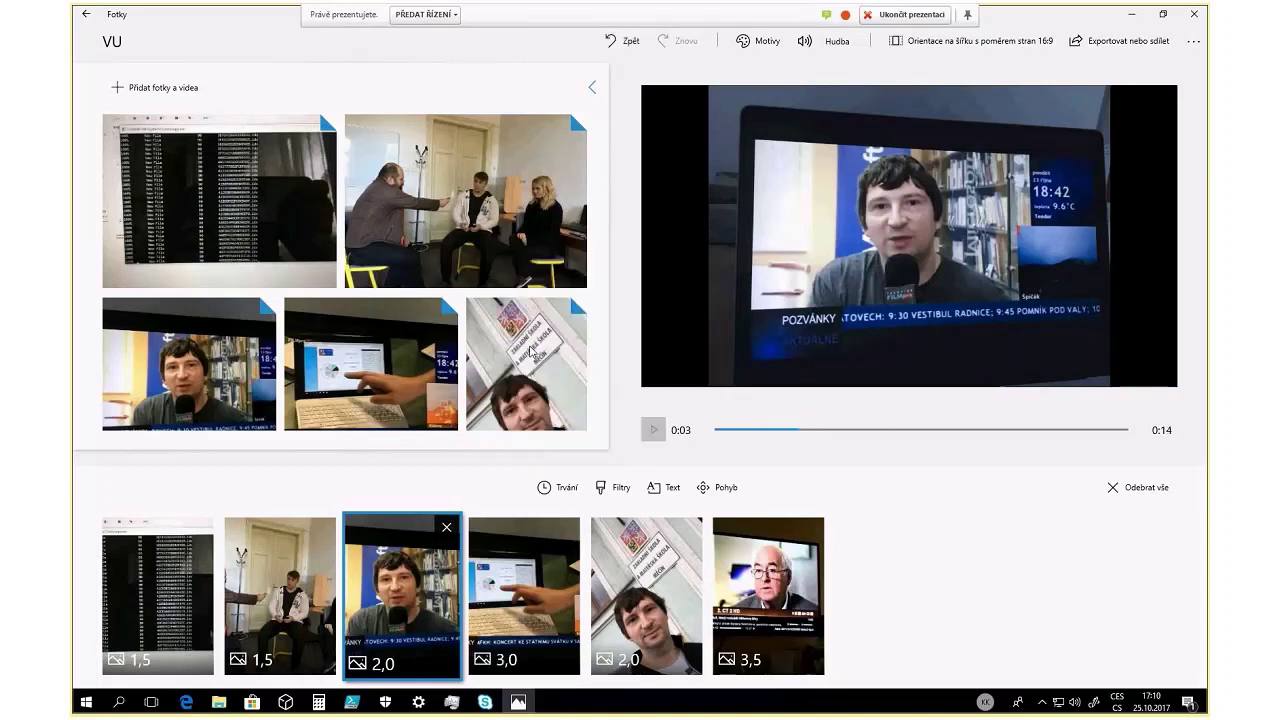
# Try the Ošoupané, Dobrodružství and Oživené filters on the fourth clip, the hand at the laptop, and apply the Energické filter
pyautogui.click(540, 619)
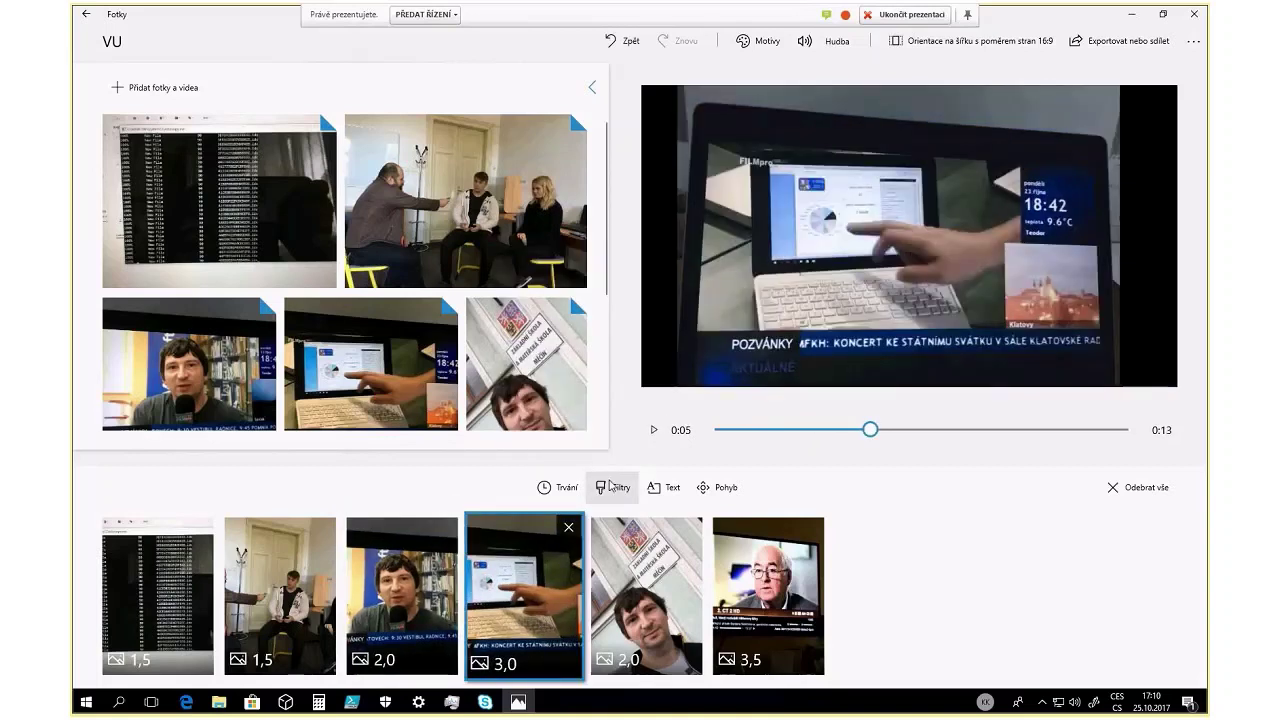
pyautogui.click(611, 487)
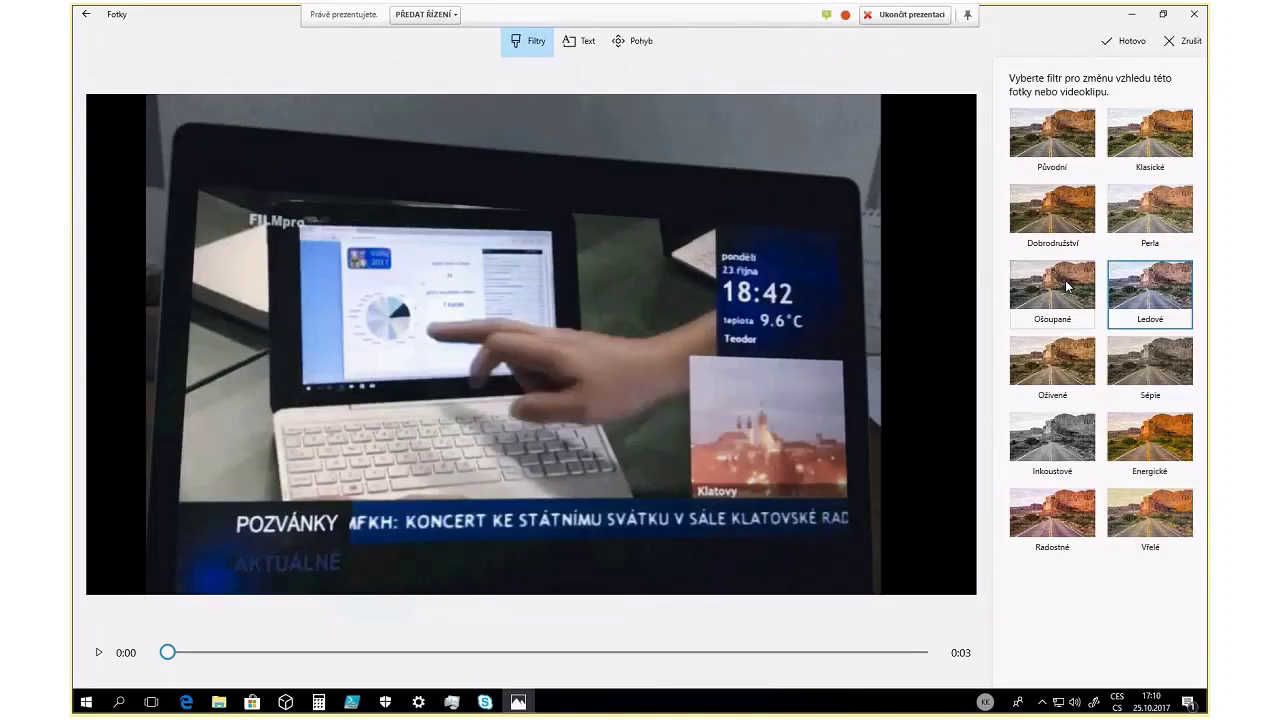
pyautogui.click(1065, 284)
pyautogui.click(1040, 207)
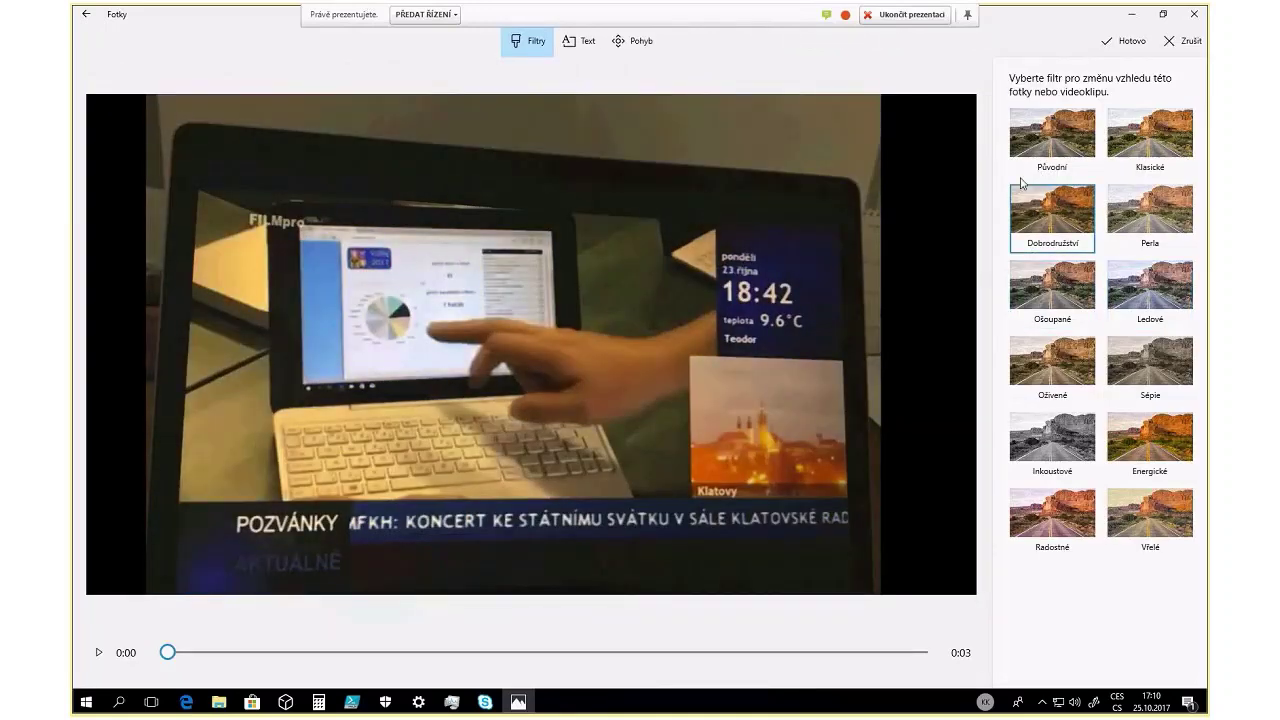
pyautogui.click(1038, 349)
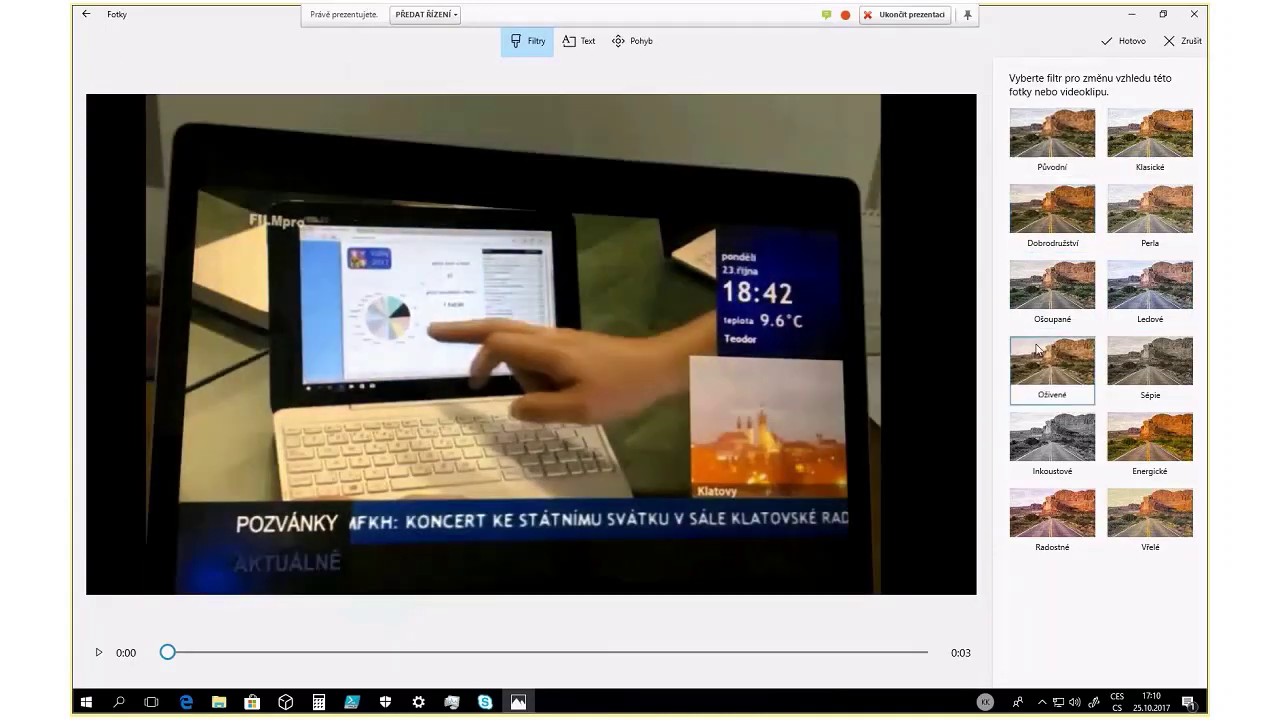
pyautogui.click(1150, 437)
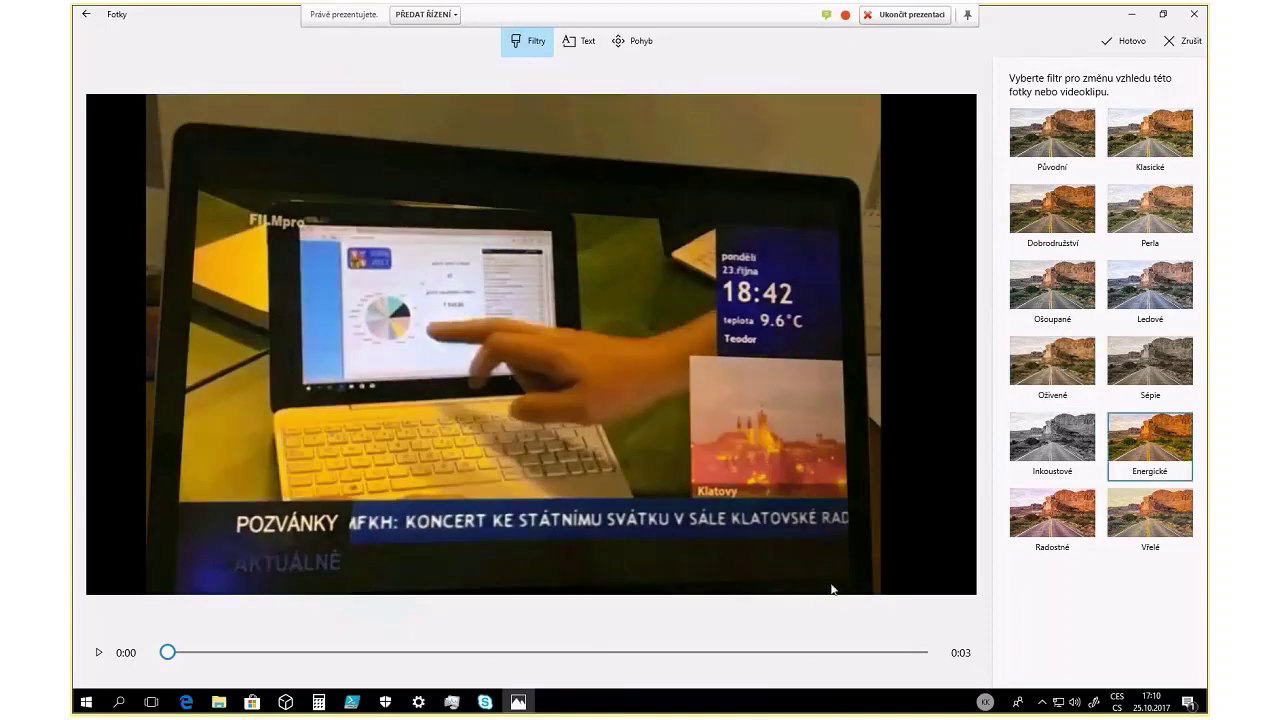
pyautogui.press('Escape')
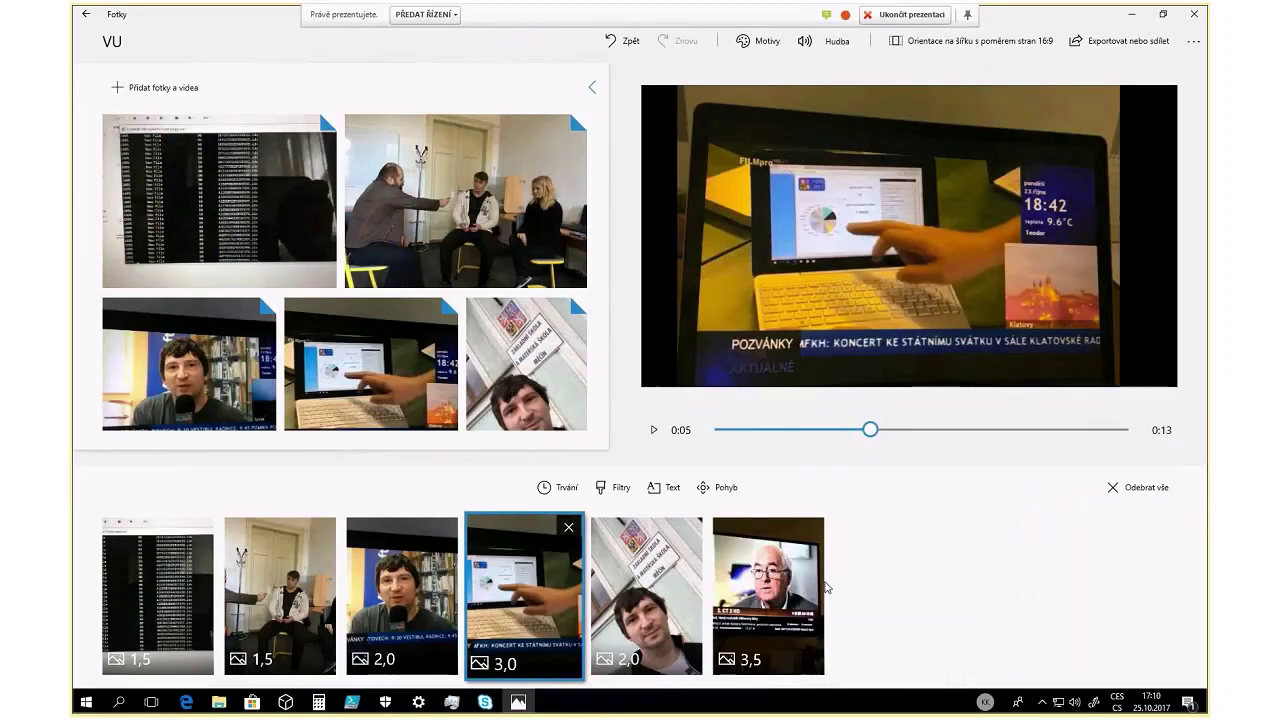
# Add the text VU to the fourth clip, try the Dolů, Malý nadpis, Velký nadpis and Nahoru layouts, and set the layout to Vlevo
pyautogui.click(652, 487)
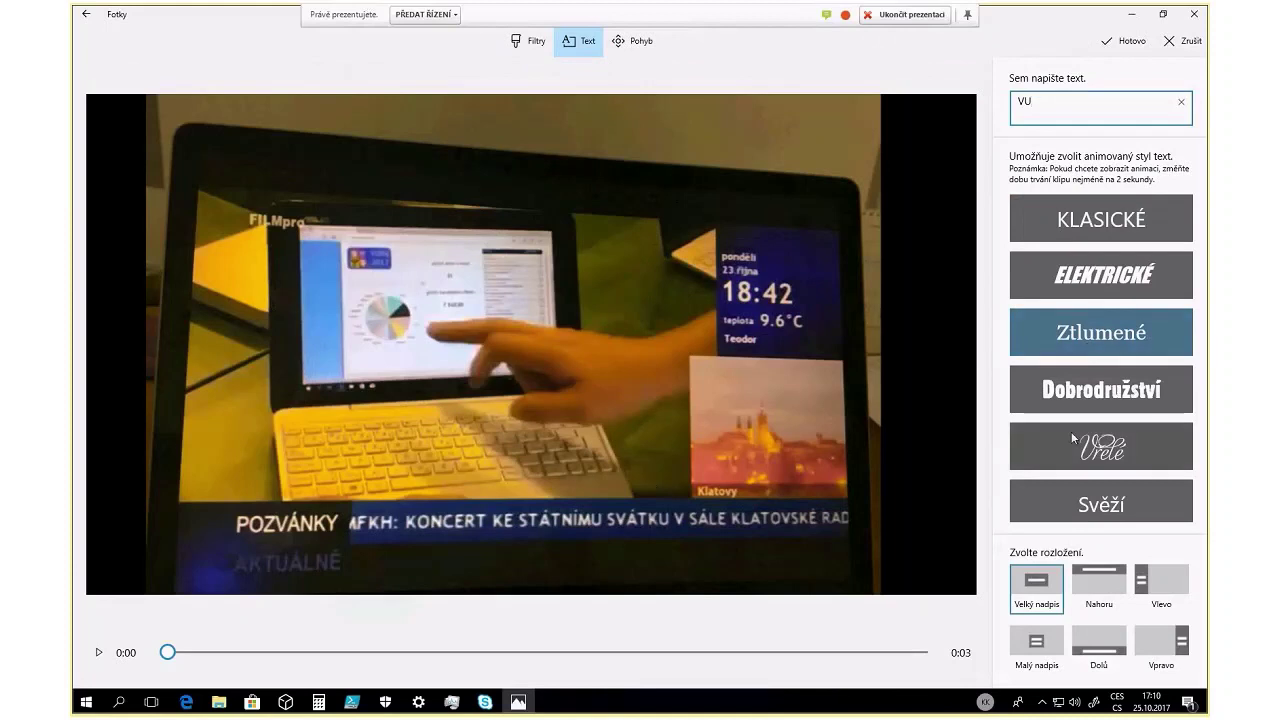
pyautogui.scroll(-3, 1061, 440)
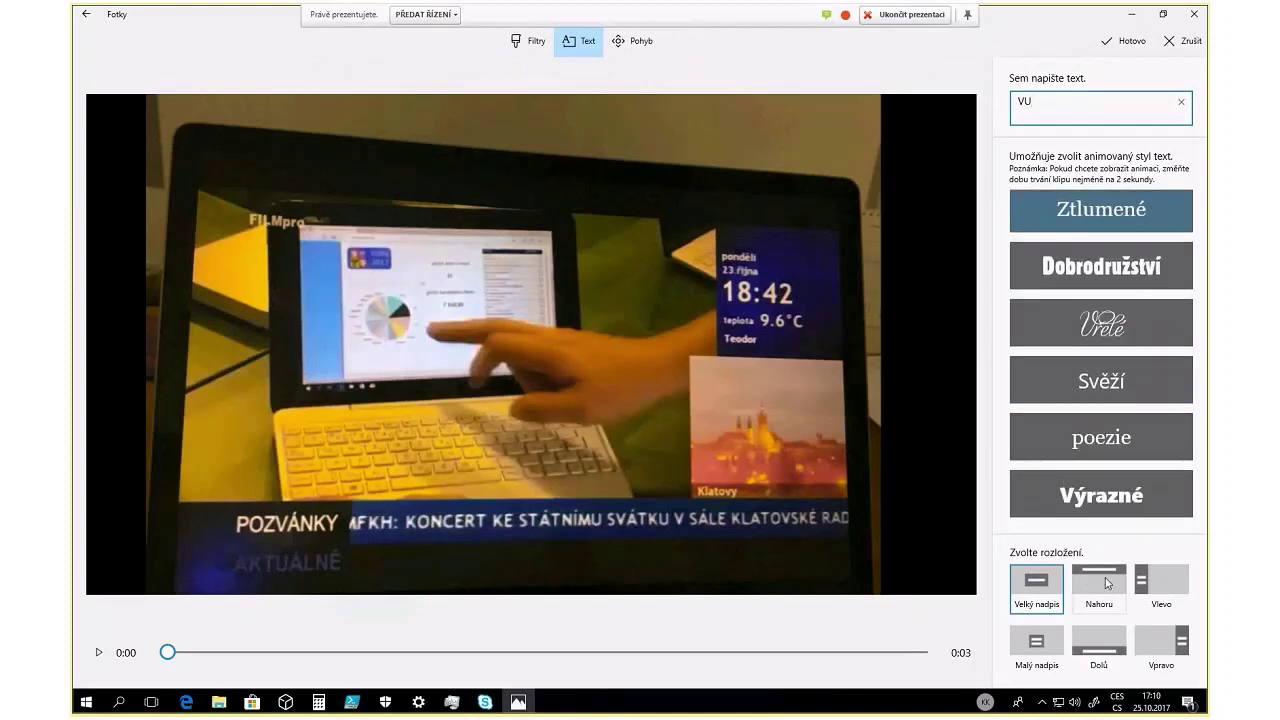
pyautogui.click(1099, 650)
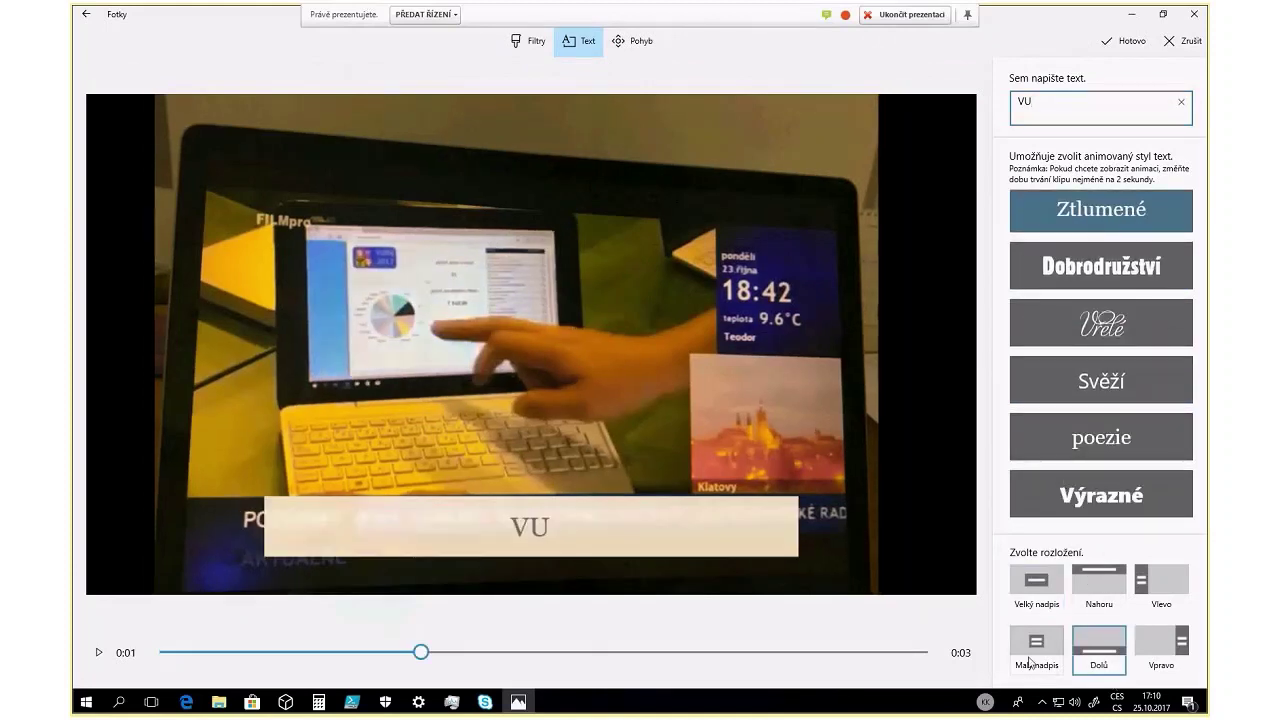
pyautogui.click(1030, 660)
pyautogui.click(1041, 589)
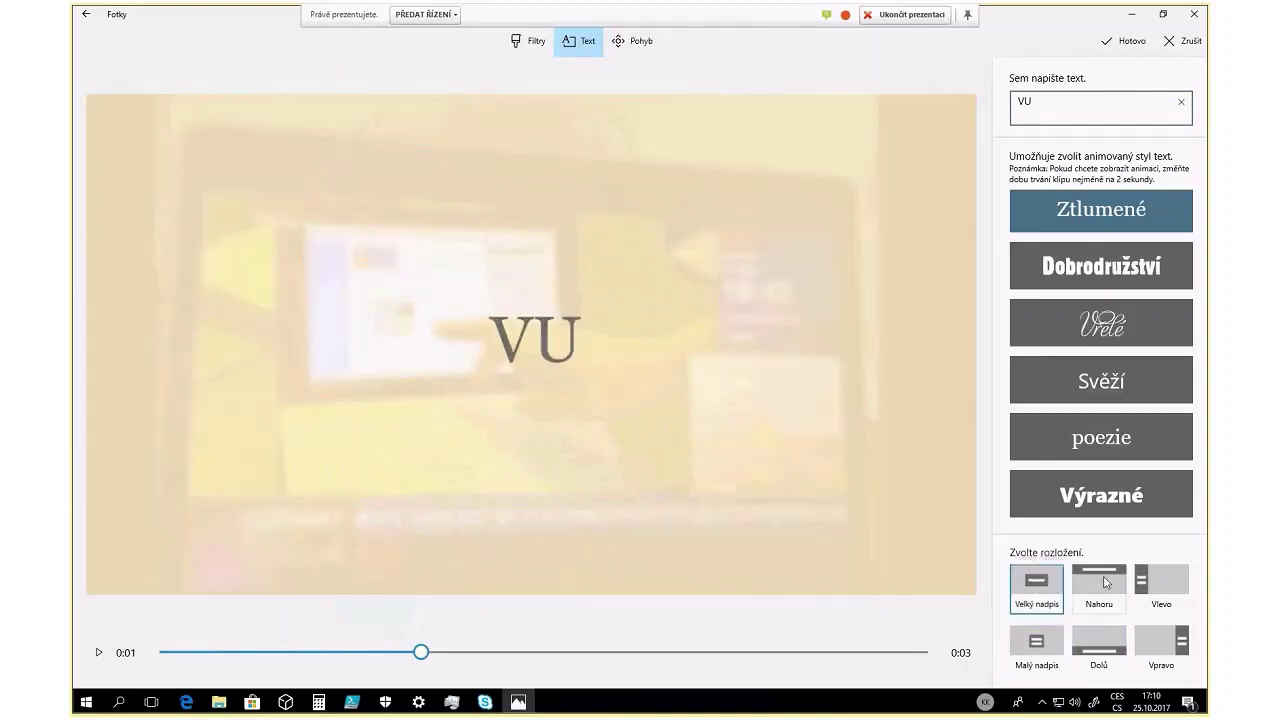
pyautogui.click(1099, 584)
pyautogui.click(1161, 577)
# Try the Vřelé style on the VU text, set it to Dobrodružství and save the clip's text
pyautogui.click(1054, 311)
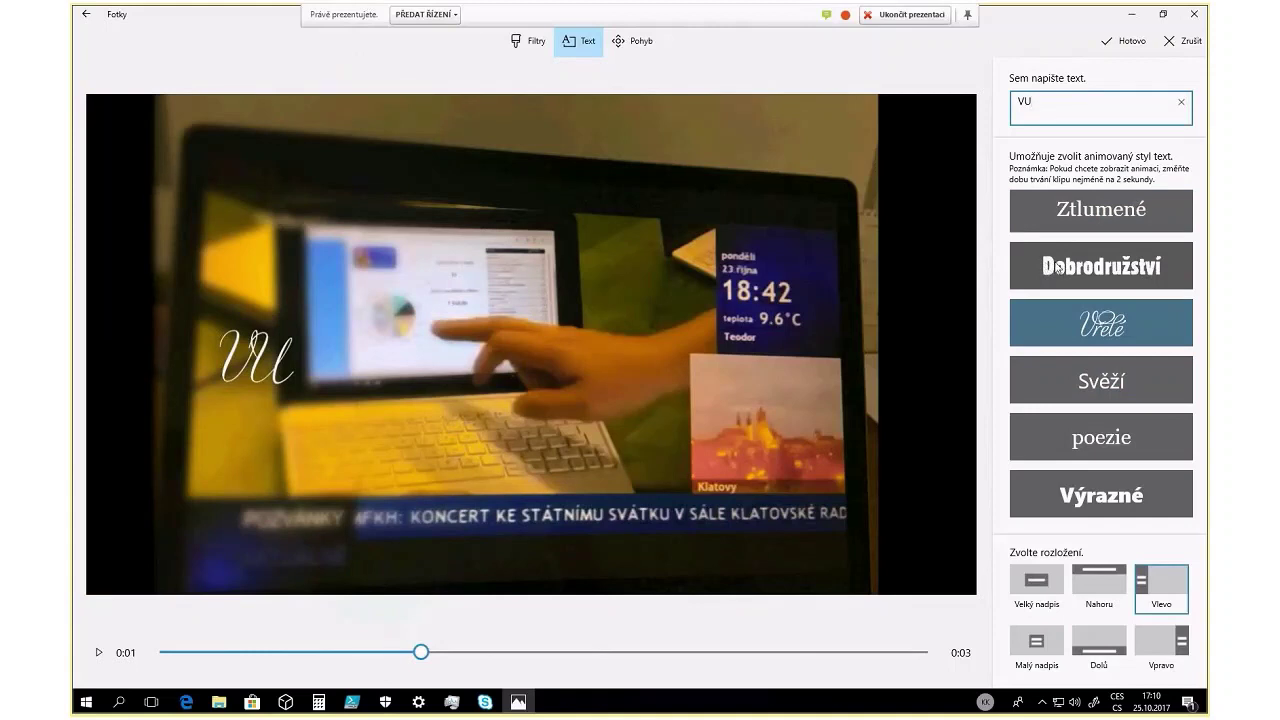
pyautogui.click(1058, 268)
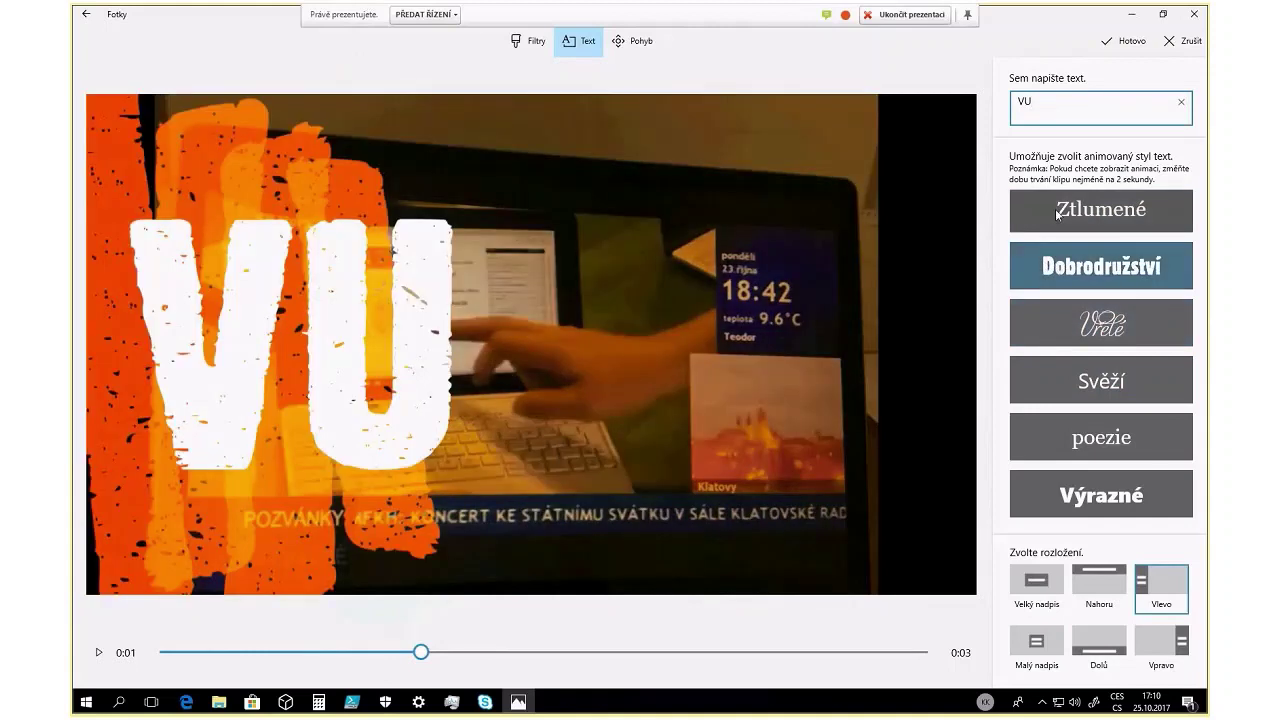
pyautogui.click(1124, 42)
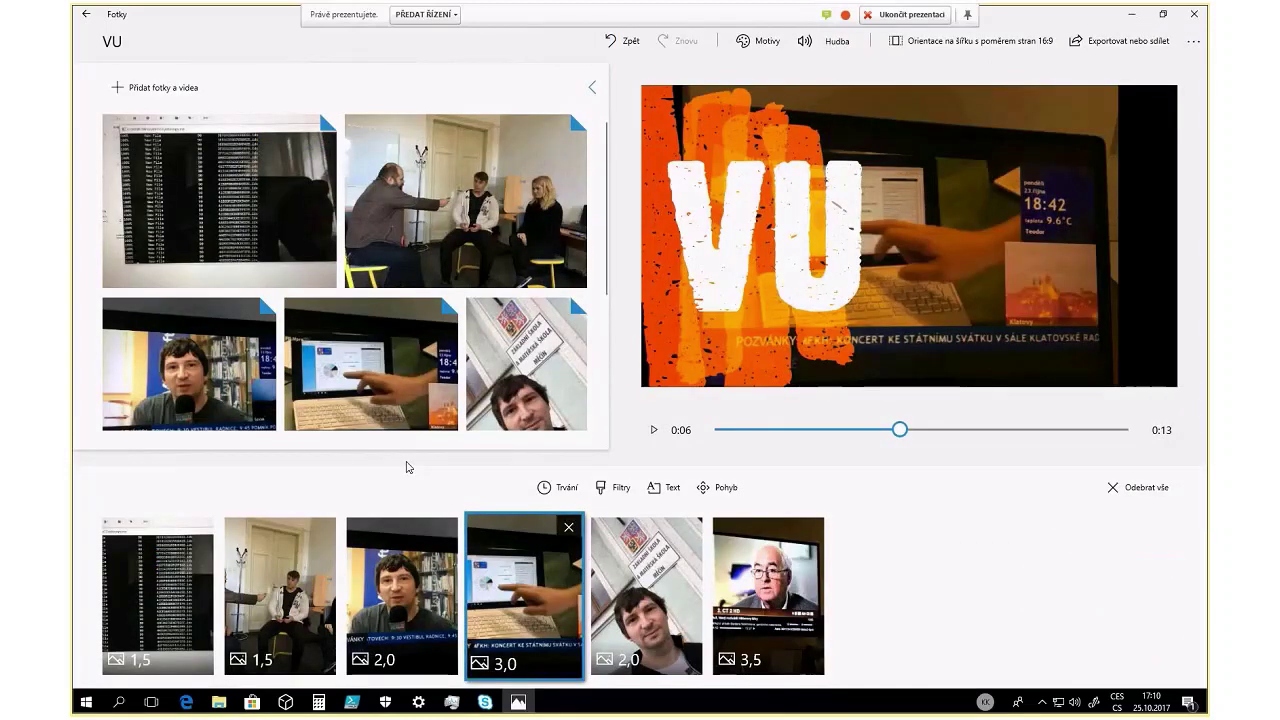
# Try the Přiblížit pravou stranu, Posunout doleva and Naklonit nahoru motions on the second clip, return it to Přiblížit střed, and play the video
pyautogui.click(297, 588)
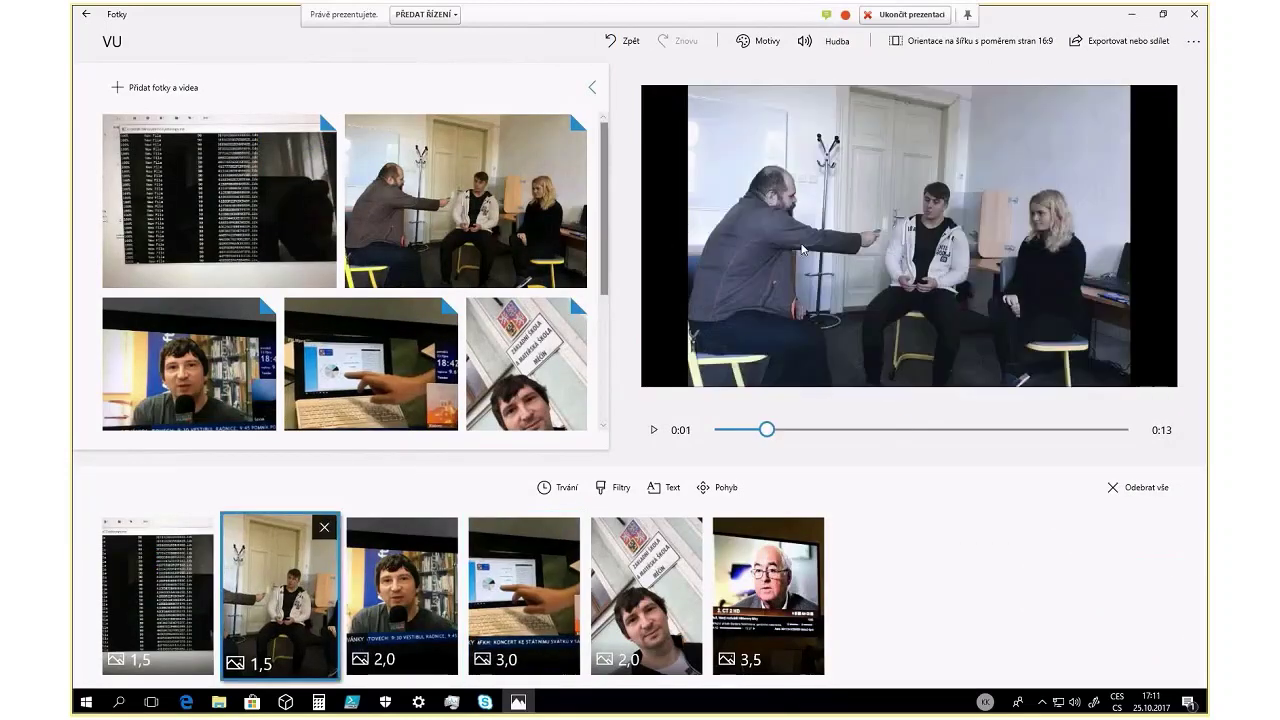
pyautogui.click(702, 490)
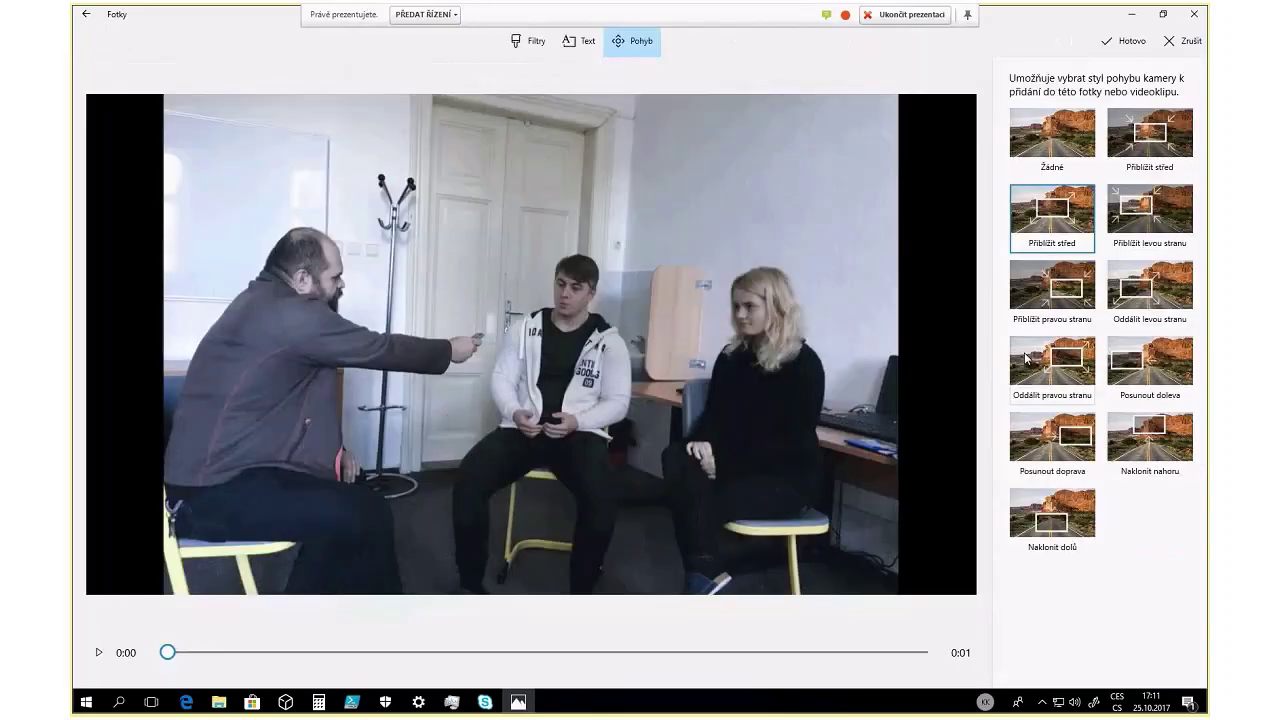
pyautogui.click(1028, 290)
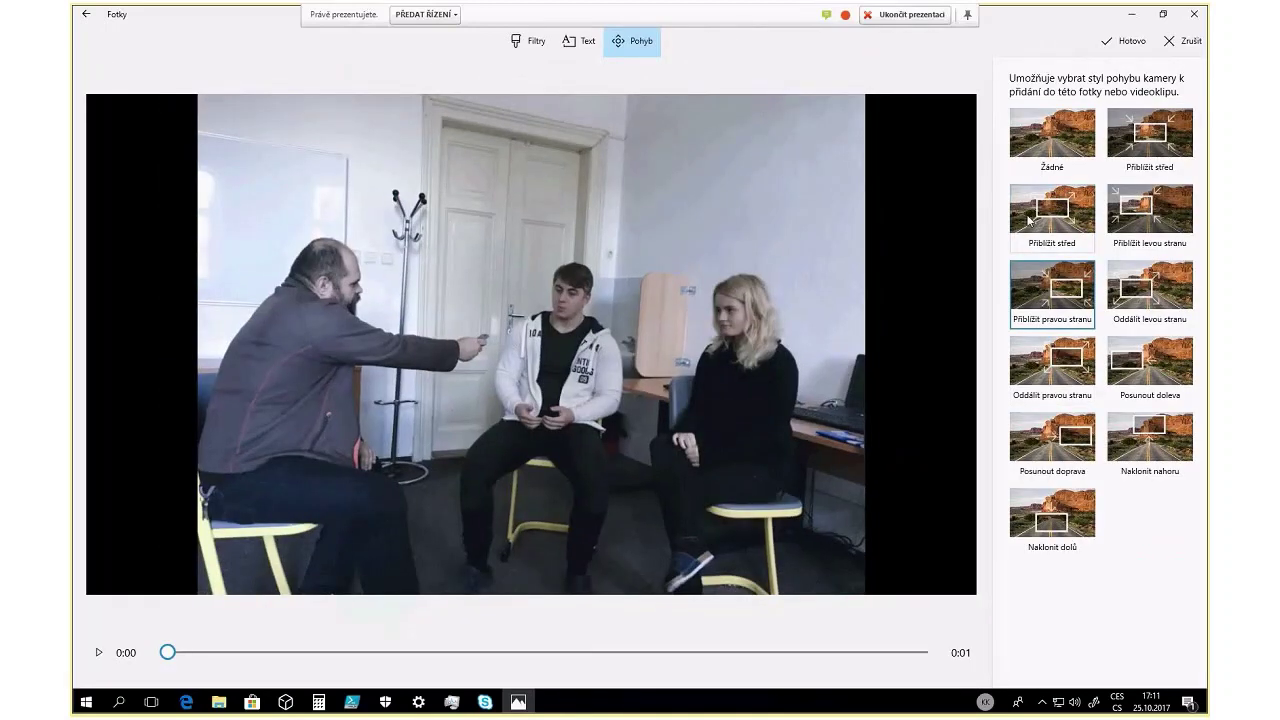
pyautogui.click(1149, 368)
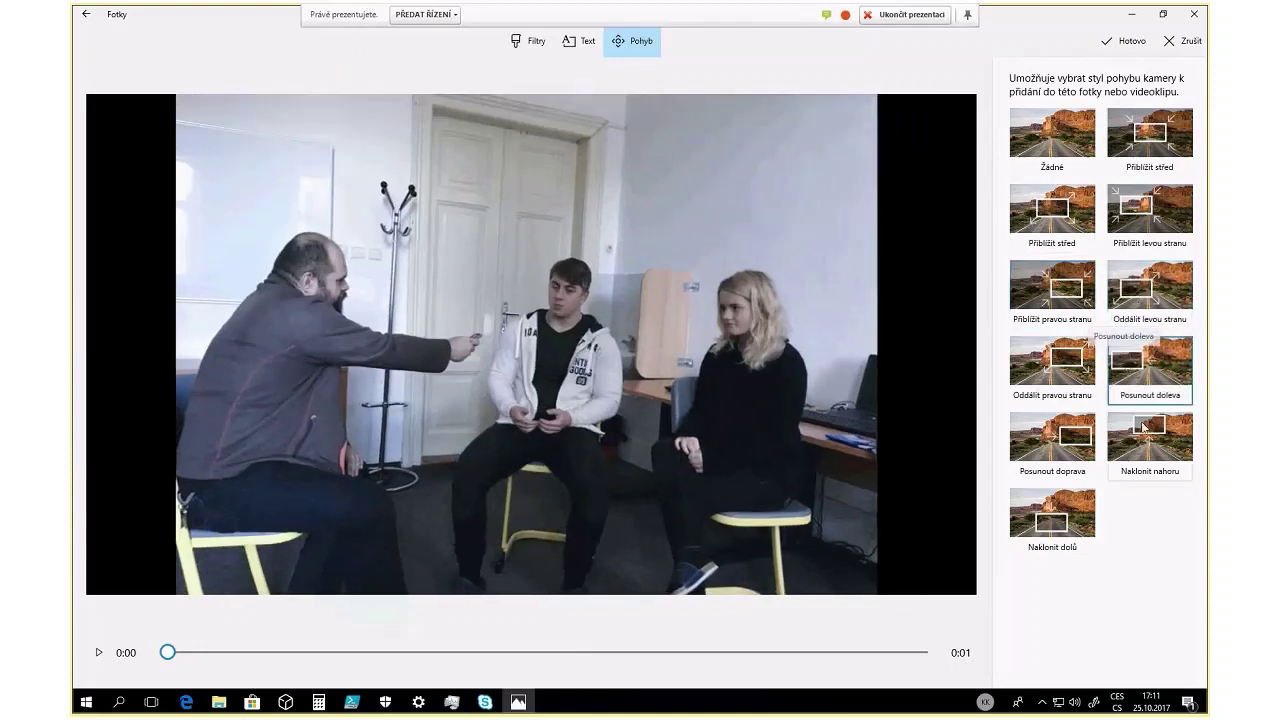
pyautogui.click(1143, 432)
pyautogui.click(1052, 208)
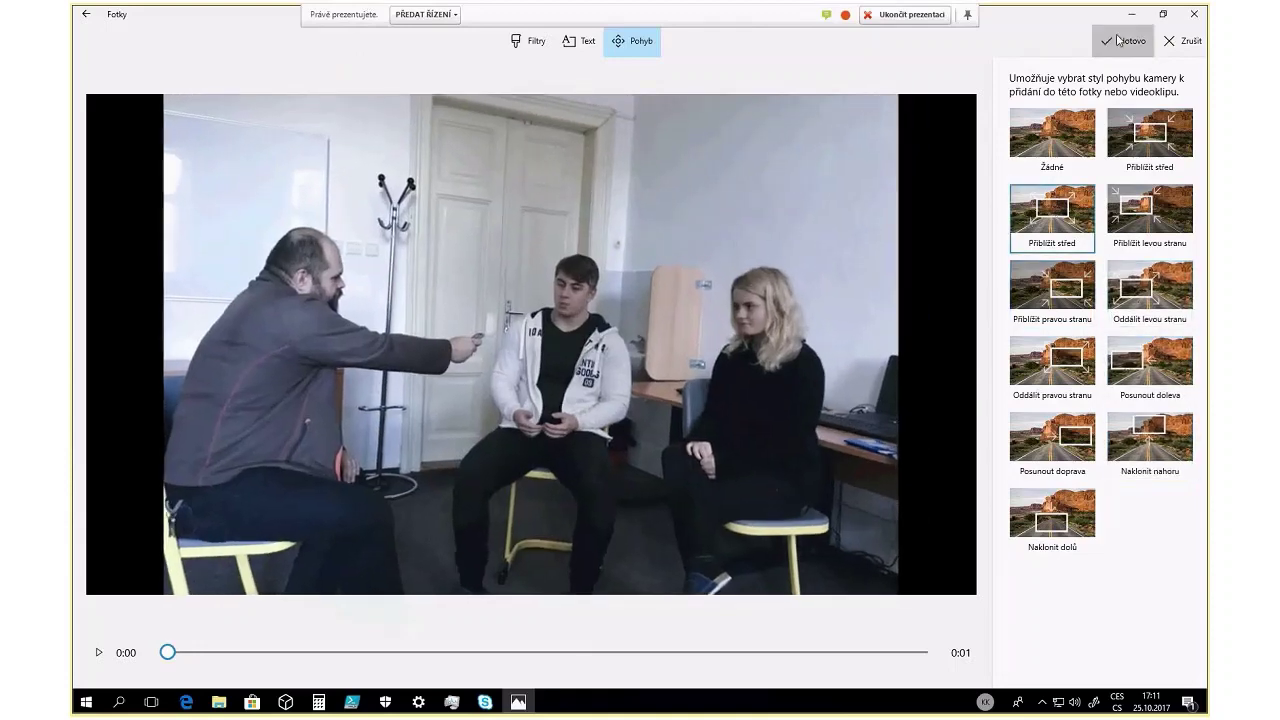
pyautogui.click(1122, 40)
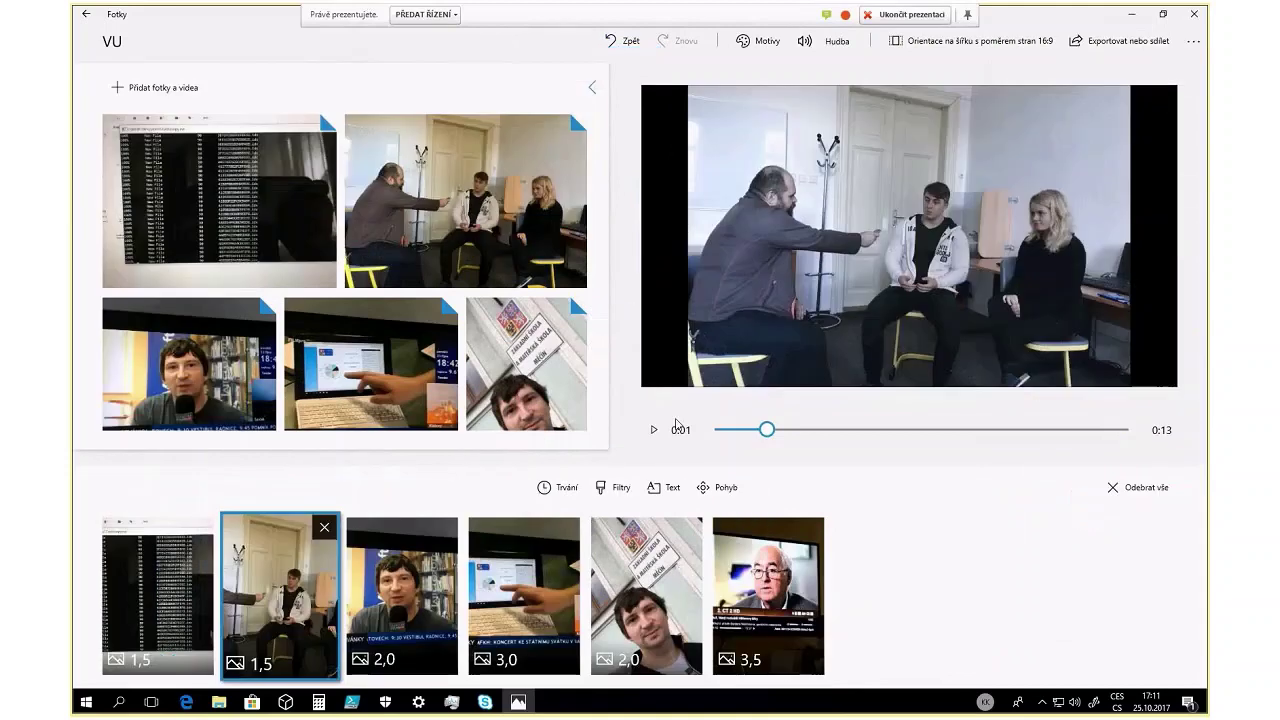
pyautogui.click(654, 429)
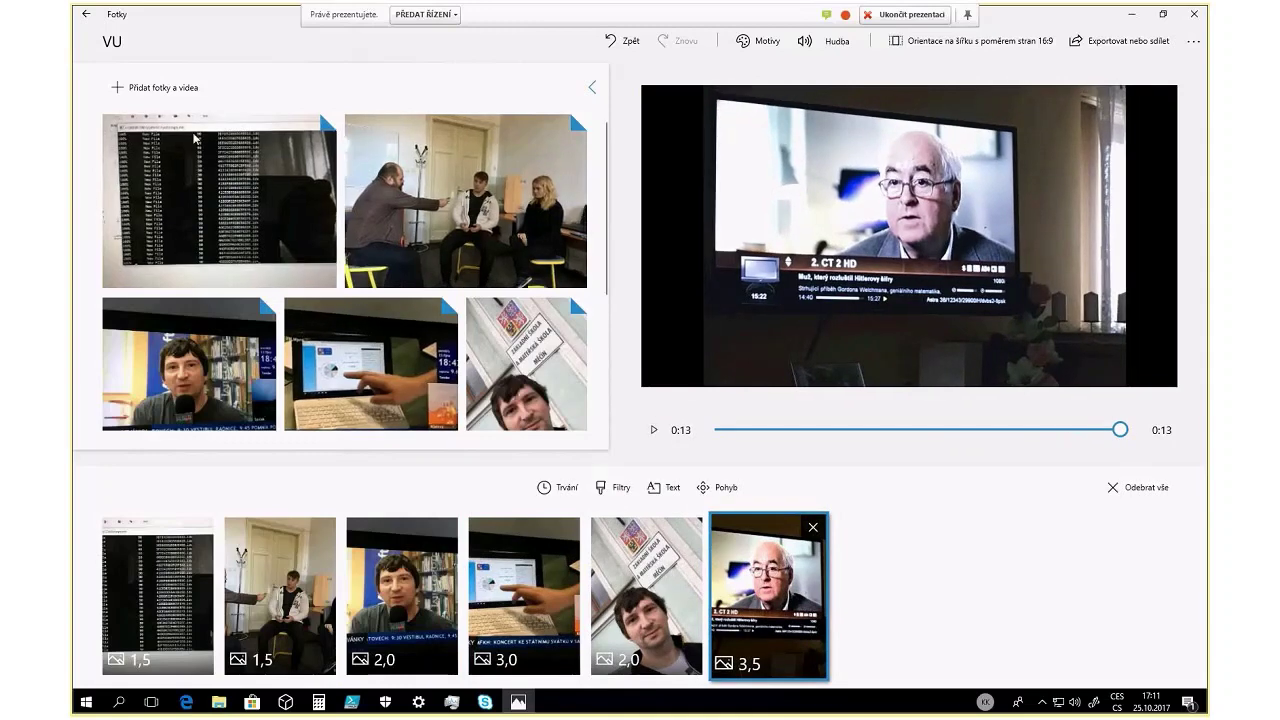
# Add the Minecraft badge and Roadshow pro školy photos from the collection, and place them as the third and fifth clips
pyautogui.click(155, 87)
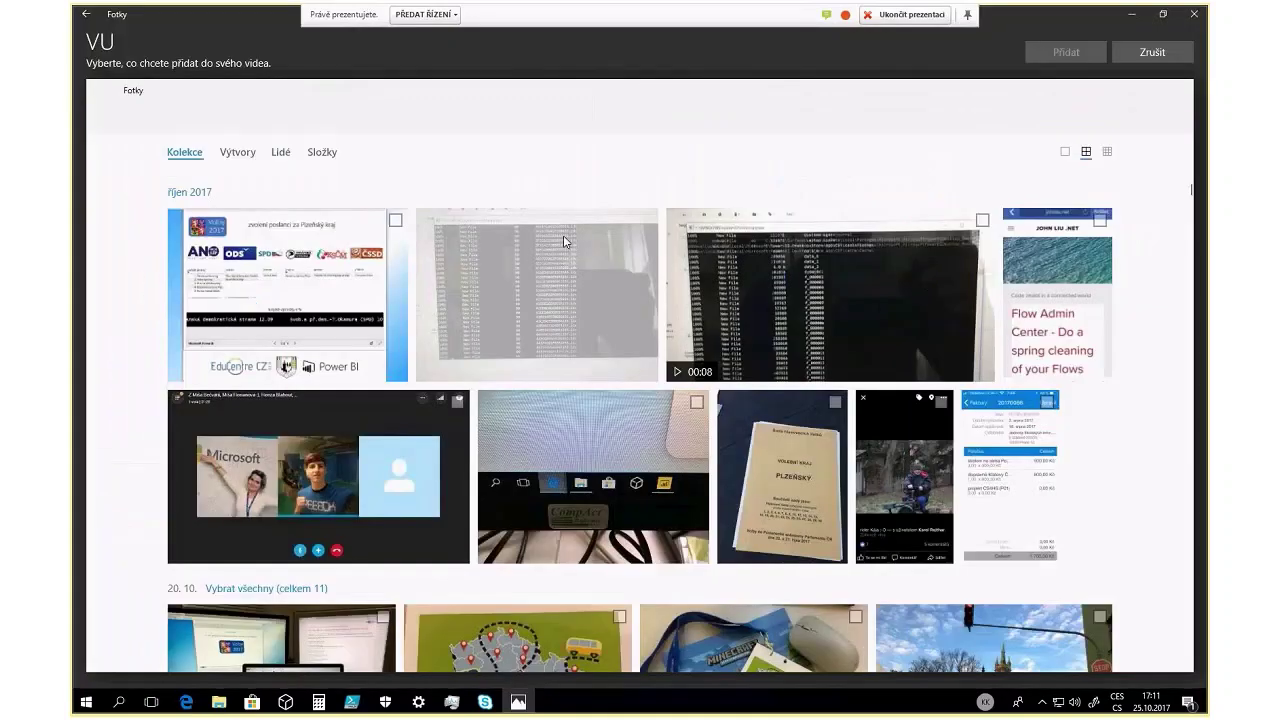
pyautogui.scroll(-1, 537, 424)
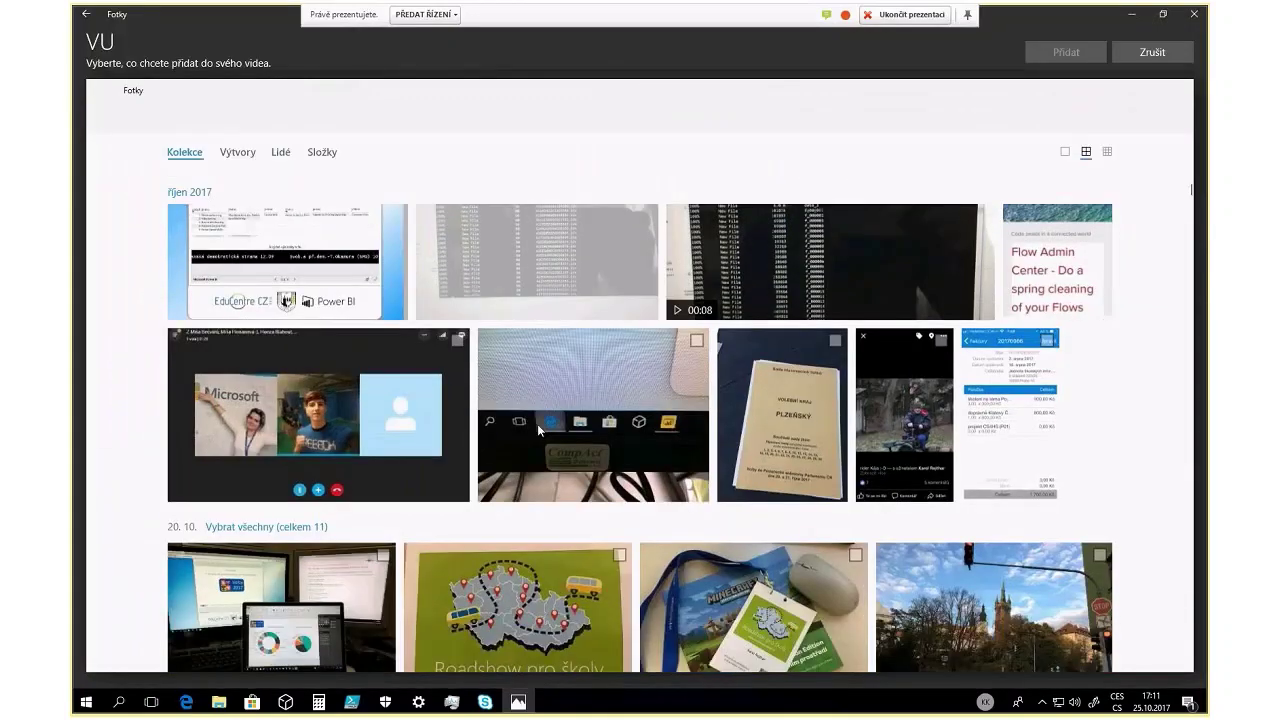
pyautogui.scroll(-2, 537, 424)
pyautogui.click(537, 424)
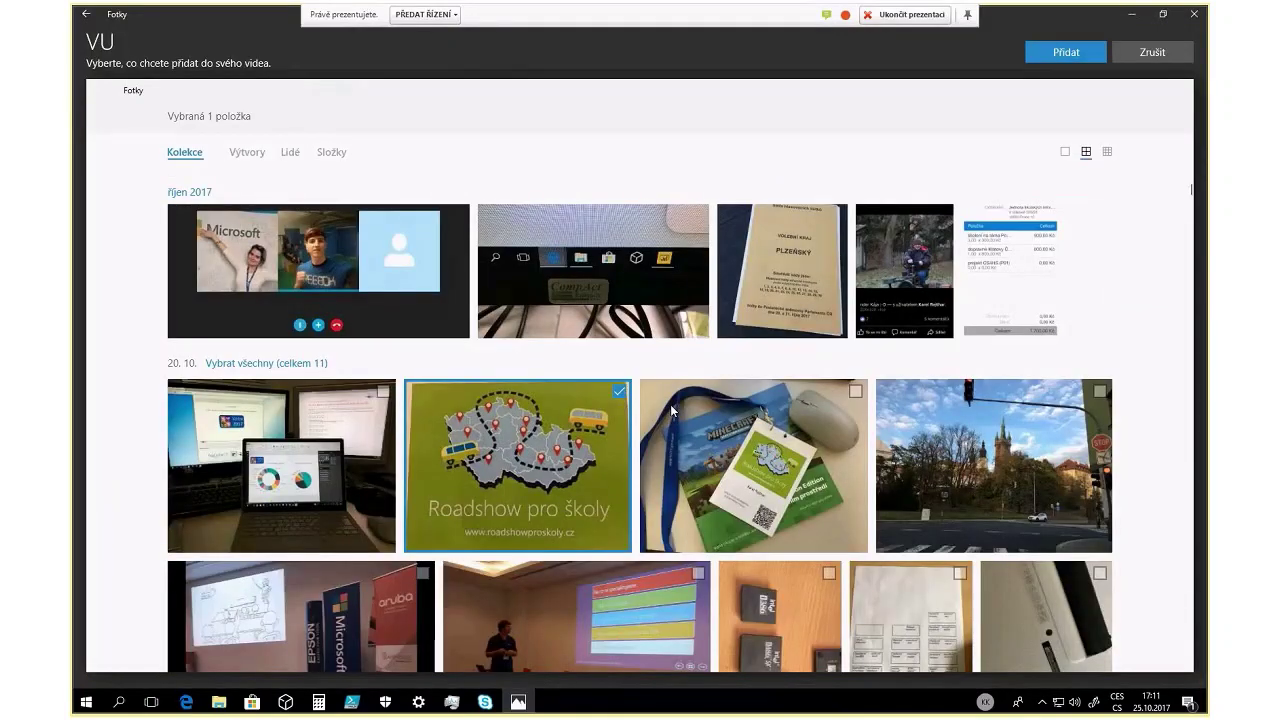
pyautogui.click(672, 410)
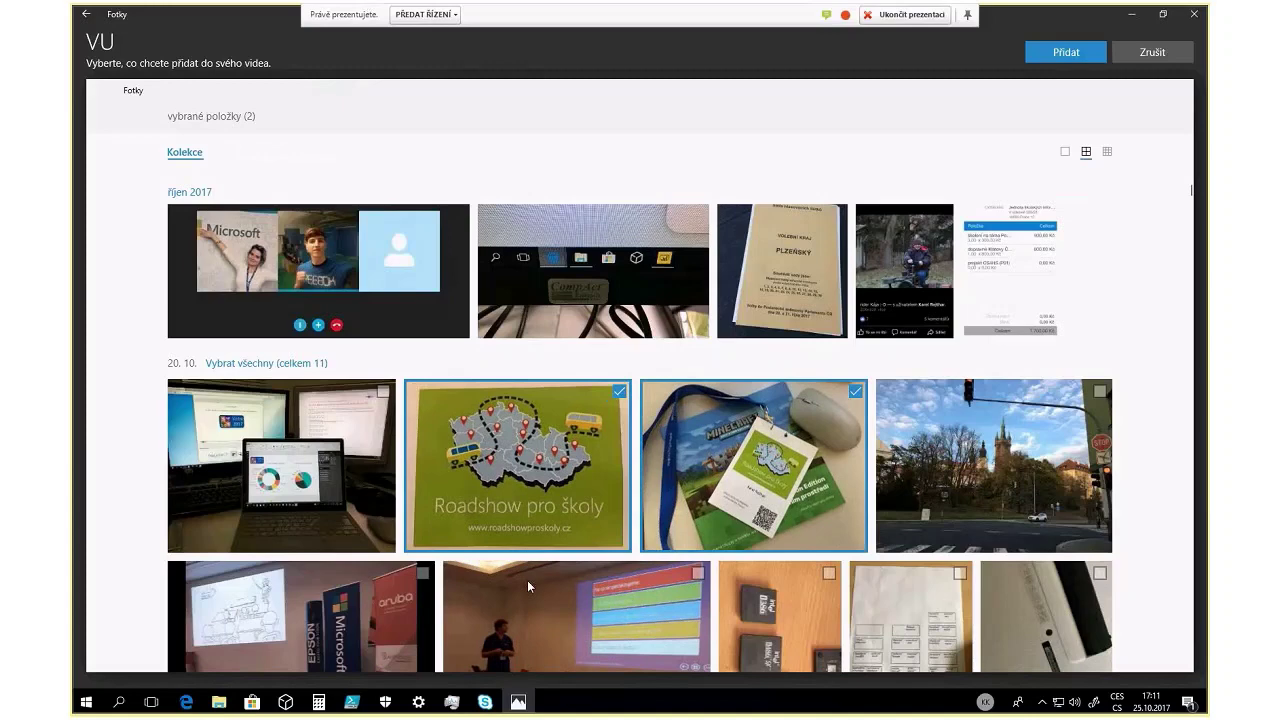
pyautogui.click(1066, 51)
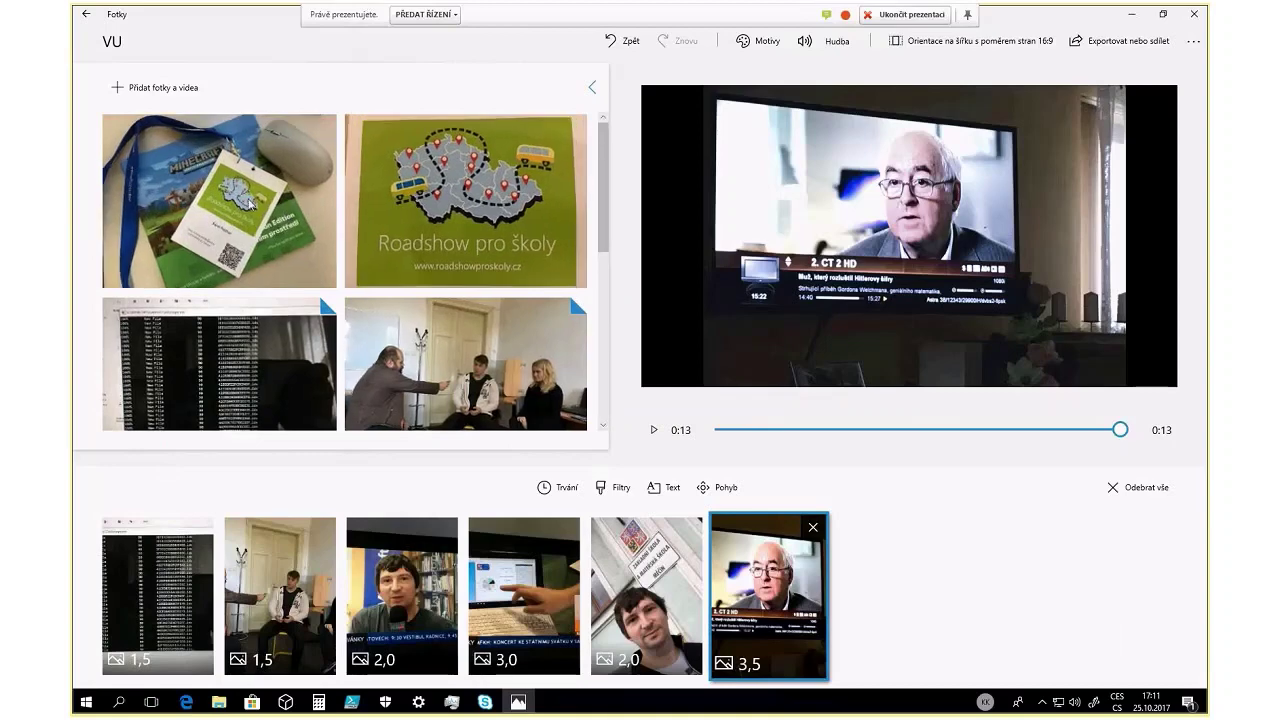
pyautogui.moveTo(249, 203); pyautogui.dragTo(575, 668)
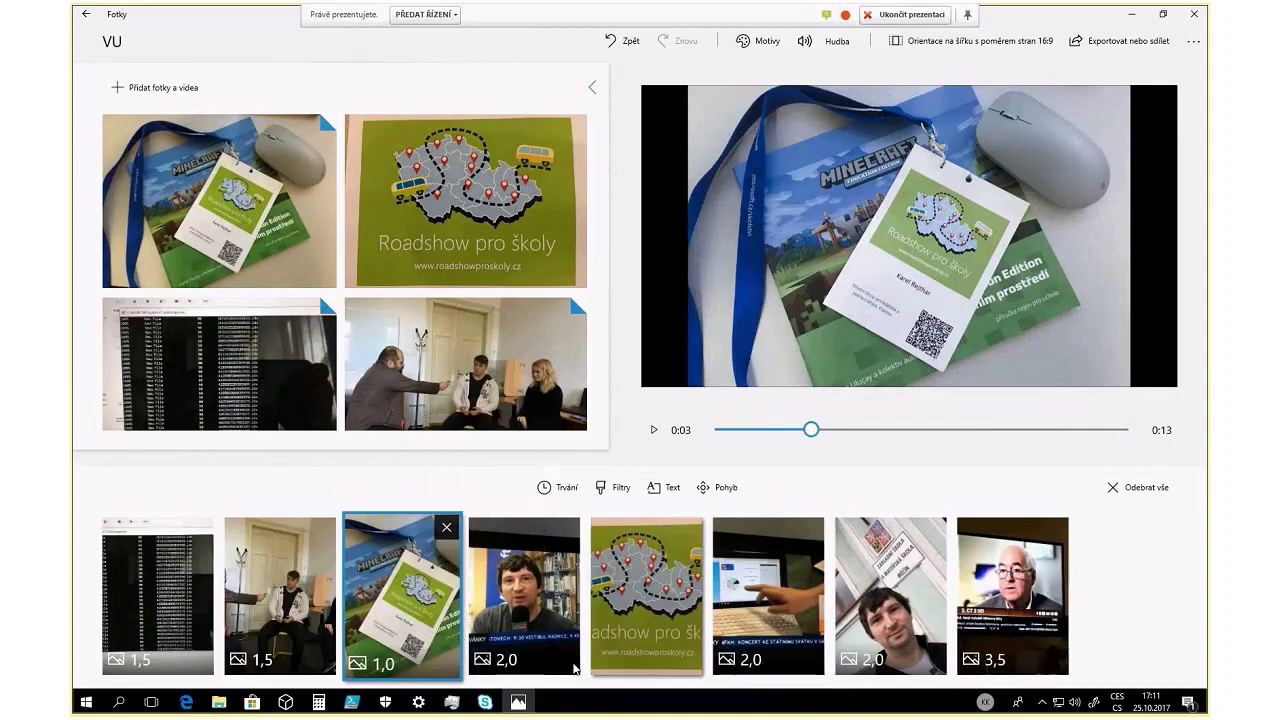
# Set the duration of the badge clip and the Roadshow pro školy clip to 1,5 seconds each, and play the video
pyautogui.click(578, 490)
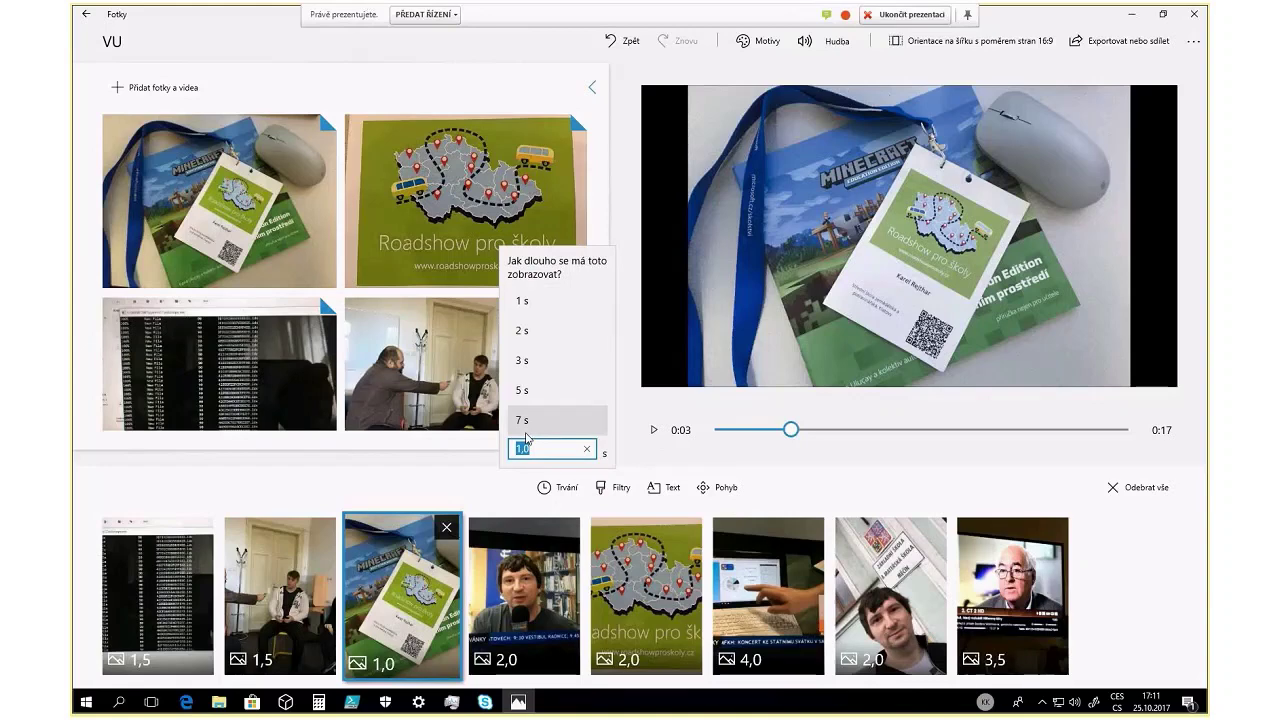
pyautogui.write('1,5')
pyautogui.press('Return')
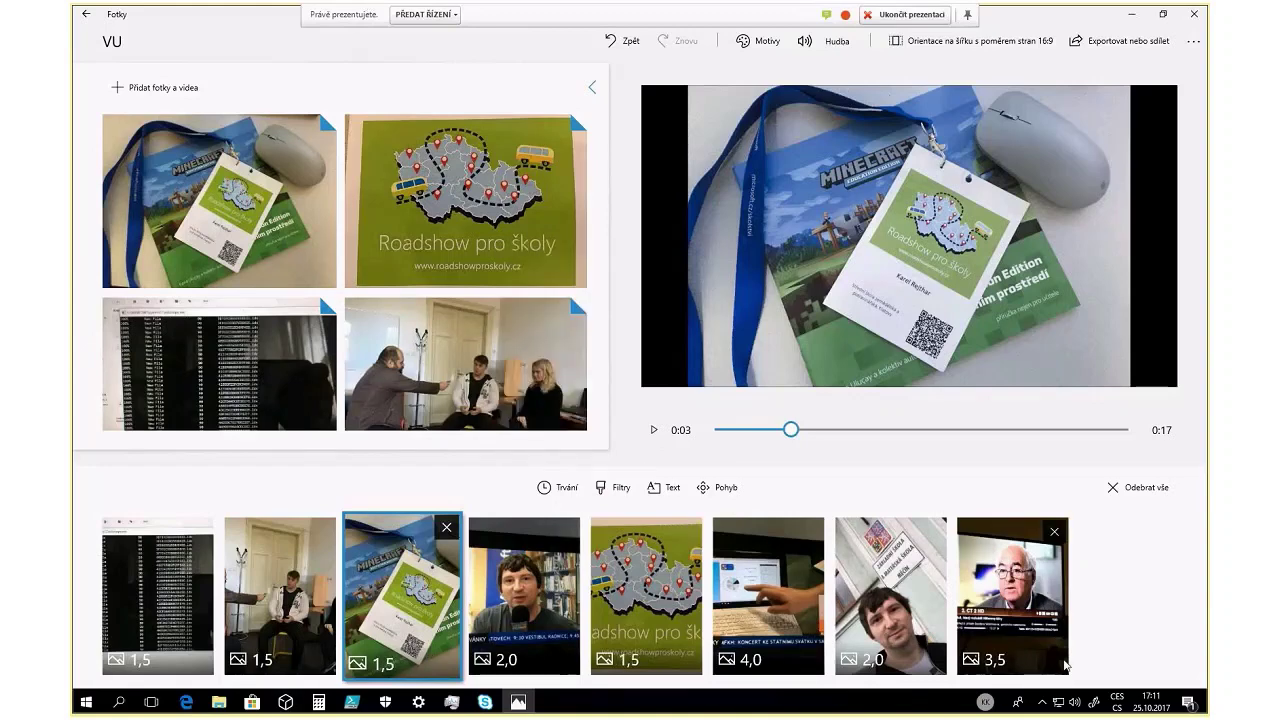
pyautogui.click(651, 430)
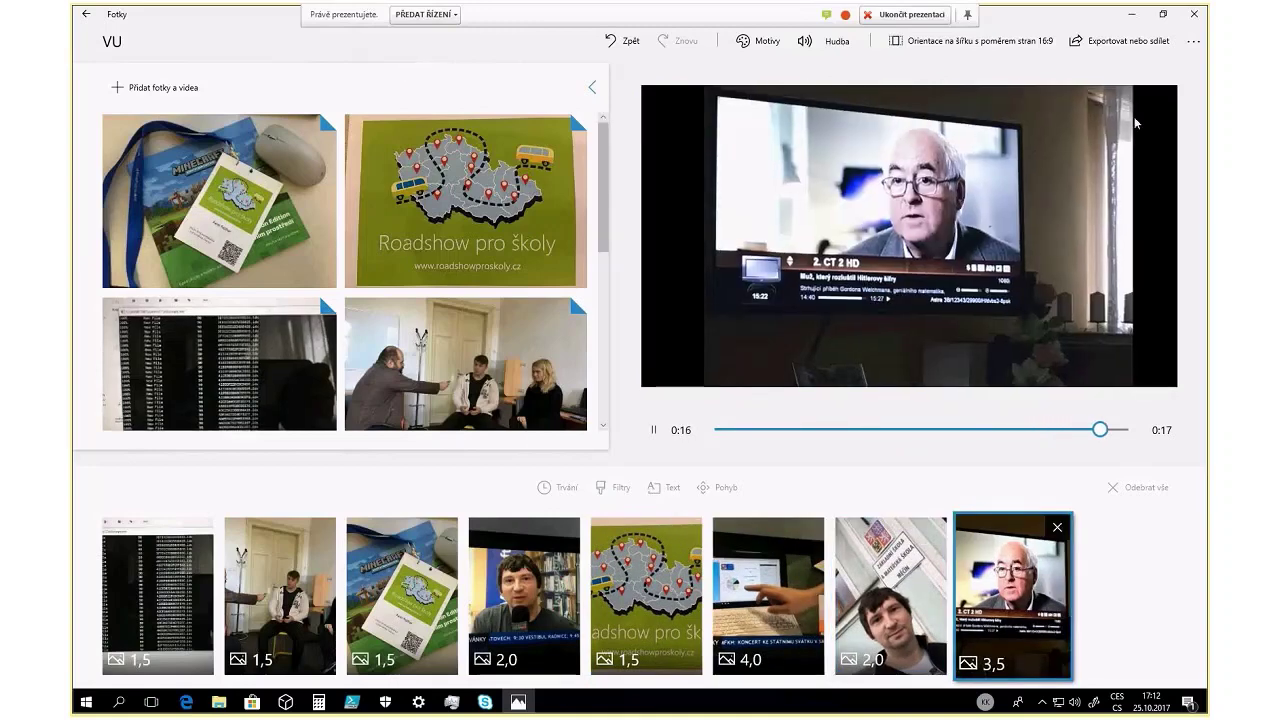
# Export the video in size M, suitable for online sharing
pyautogui.hotkey('ctrl', 'e')
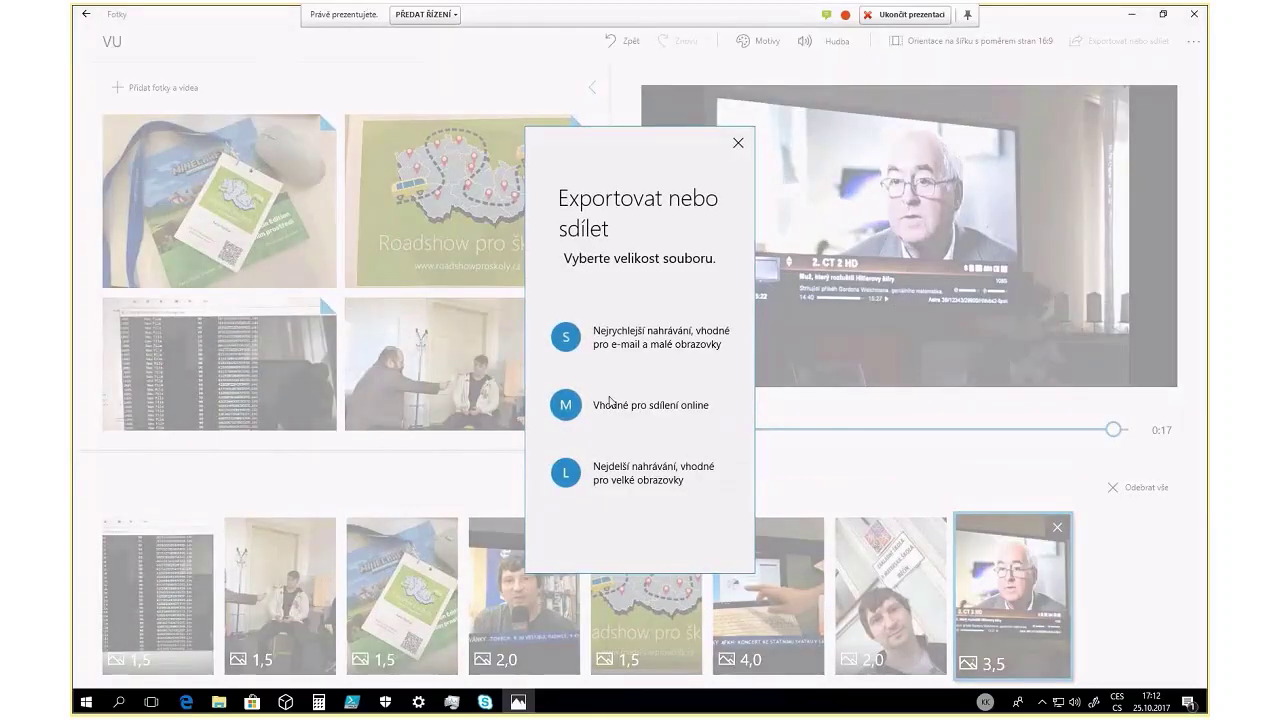
pyautogui.click(557, 414)
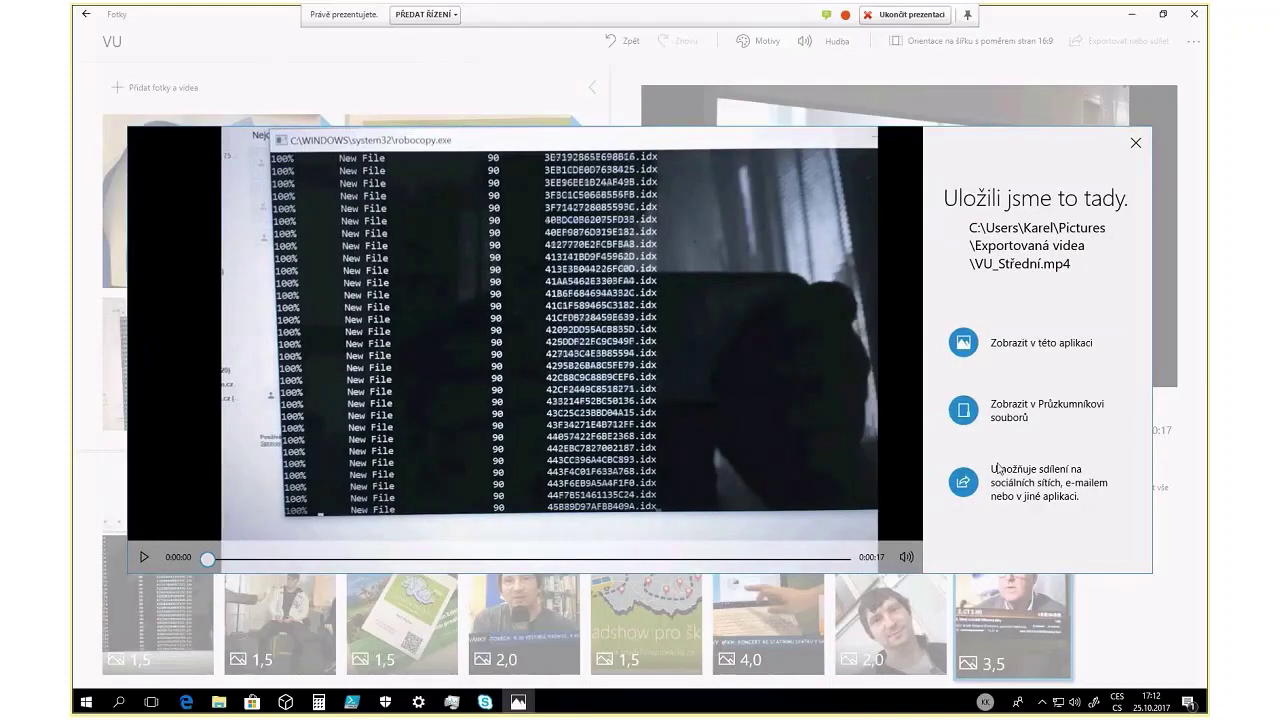
# Open the YouTube upload form for the exported video, reduce the window from full screen, and return to the project without uploading
pyautogui.click(962, 482)
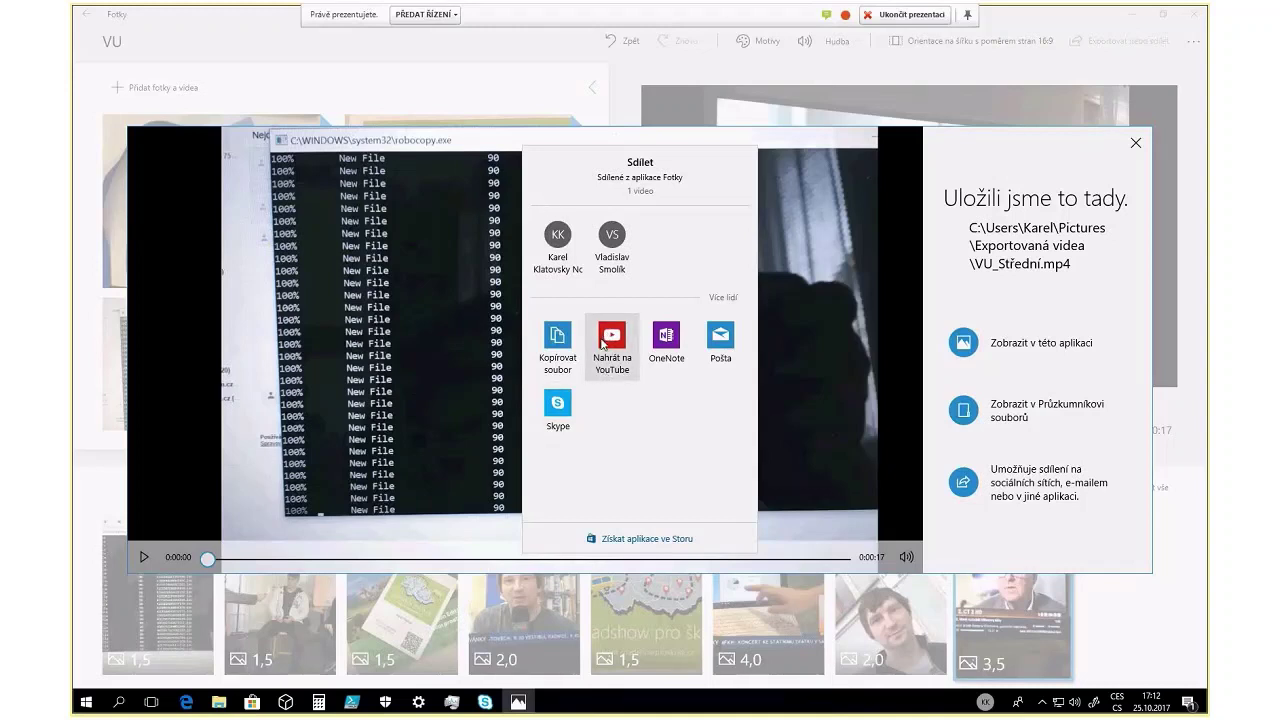
pyautogui.click(603, 344)
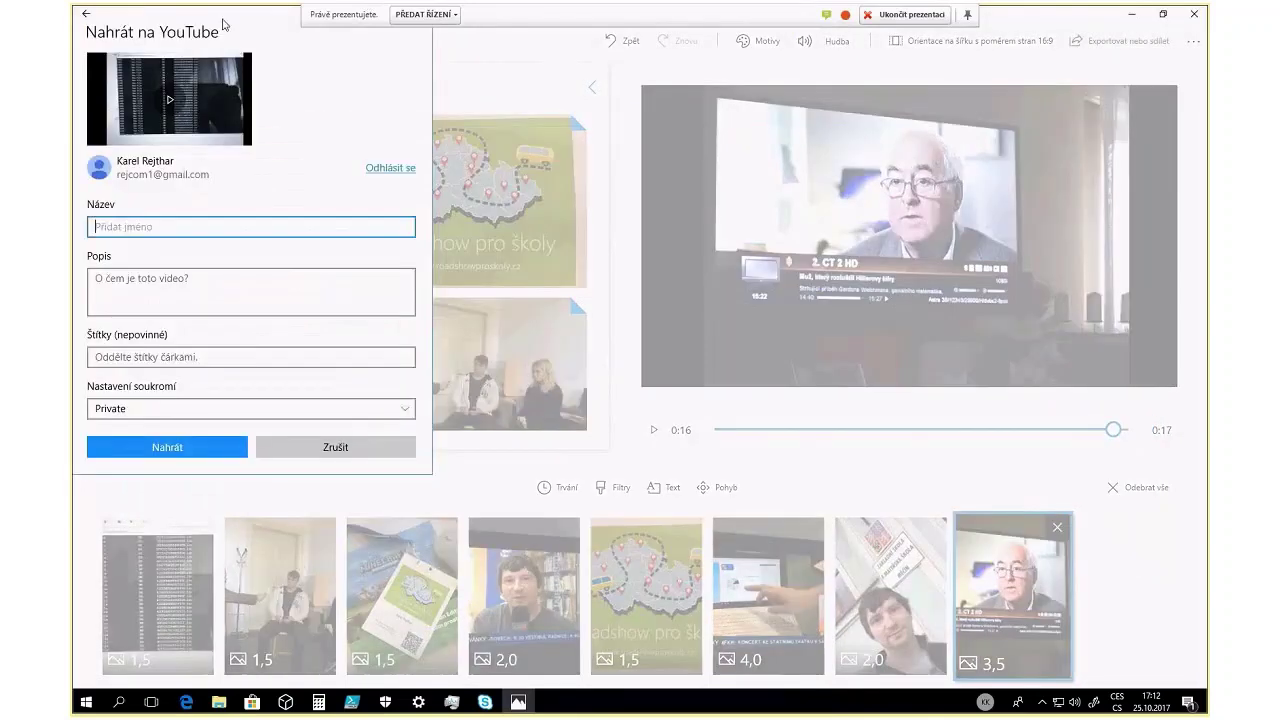
pyautogui.moveTo(222, 24); pyautogui.dragTo(343, 167)
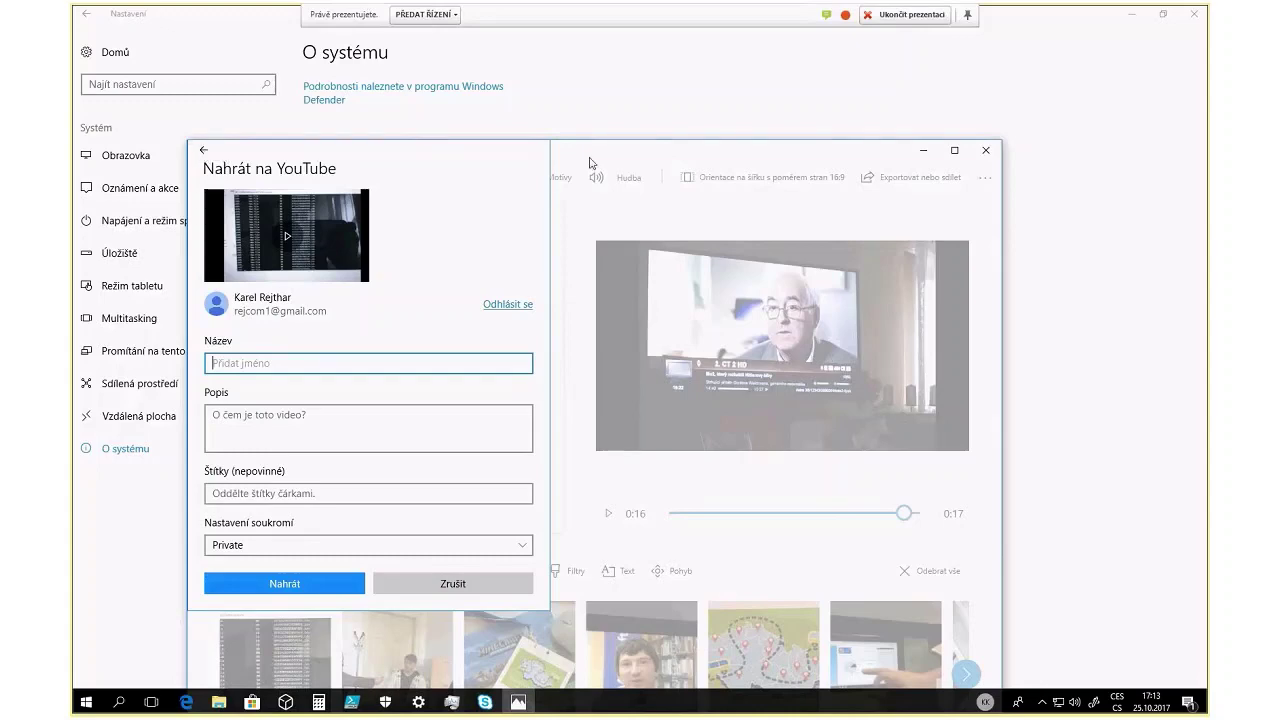
pyautogui.moveTo(590, 163); pyautogui.dragTo(555, 42)
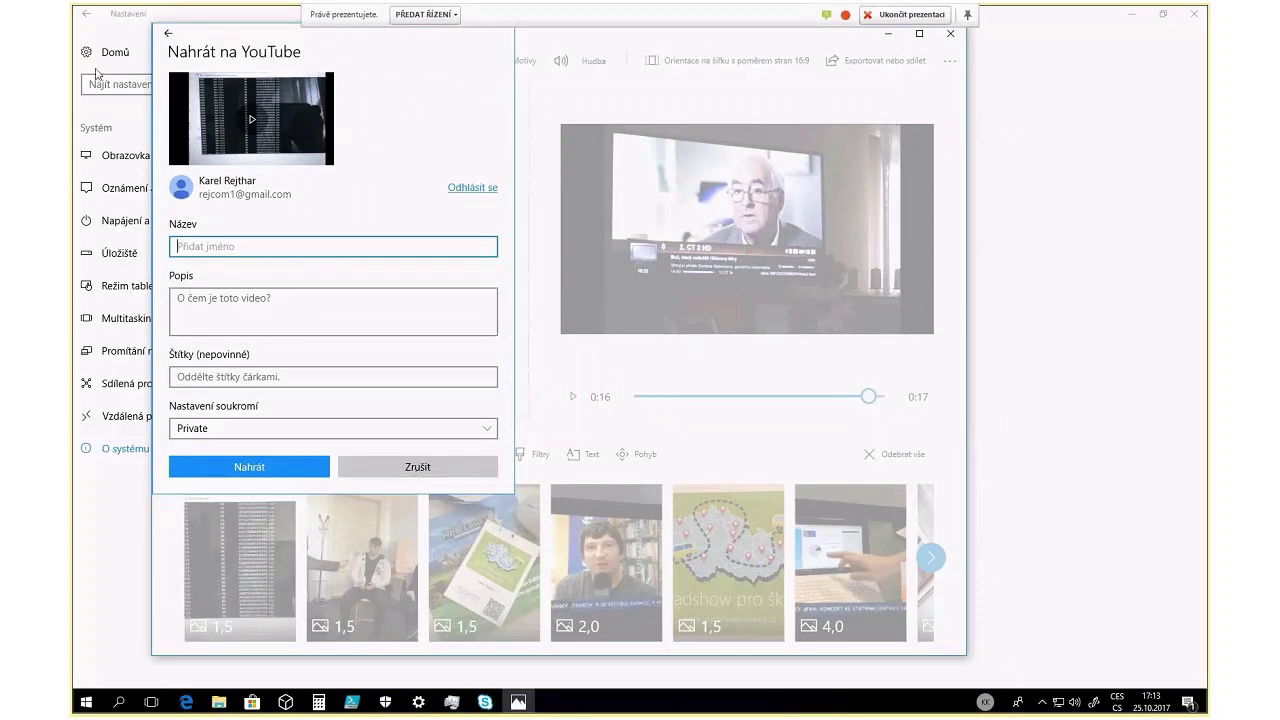
pyautogui.click(167, 35)
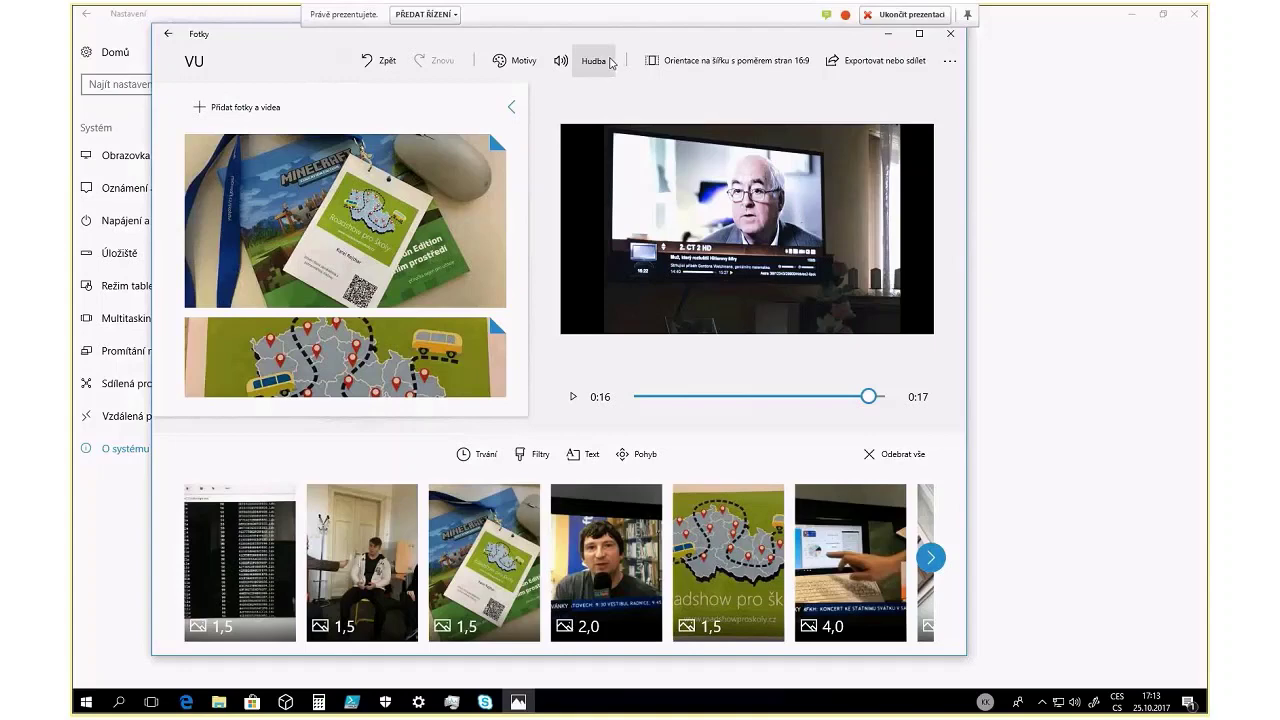
# Browse the October 2017 photo collection for more items to add to the video, and cancel the selection
pyautogui.click(238, 116)
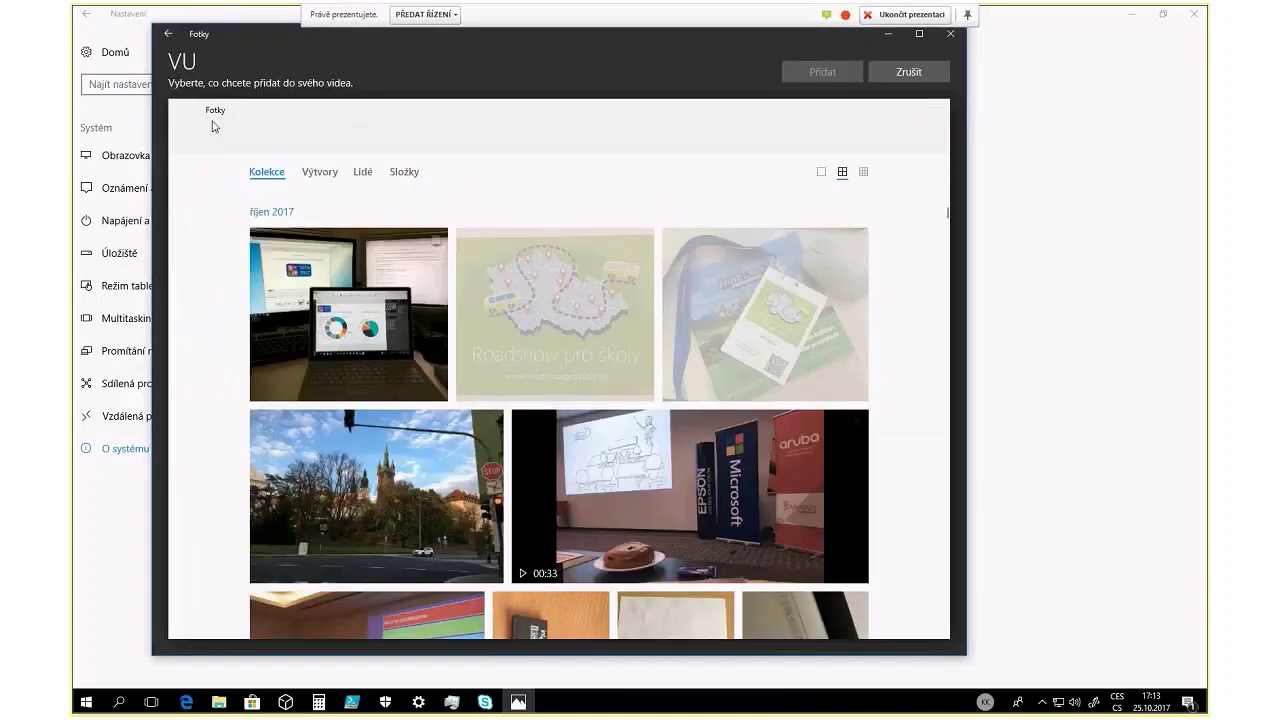
pyautogui.scroll(-1, 475, 278)
pyautogui.scroll(-2, 476, 285)
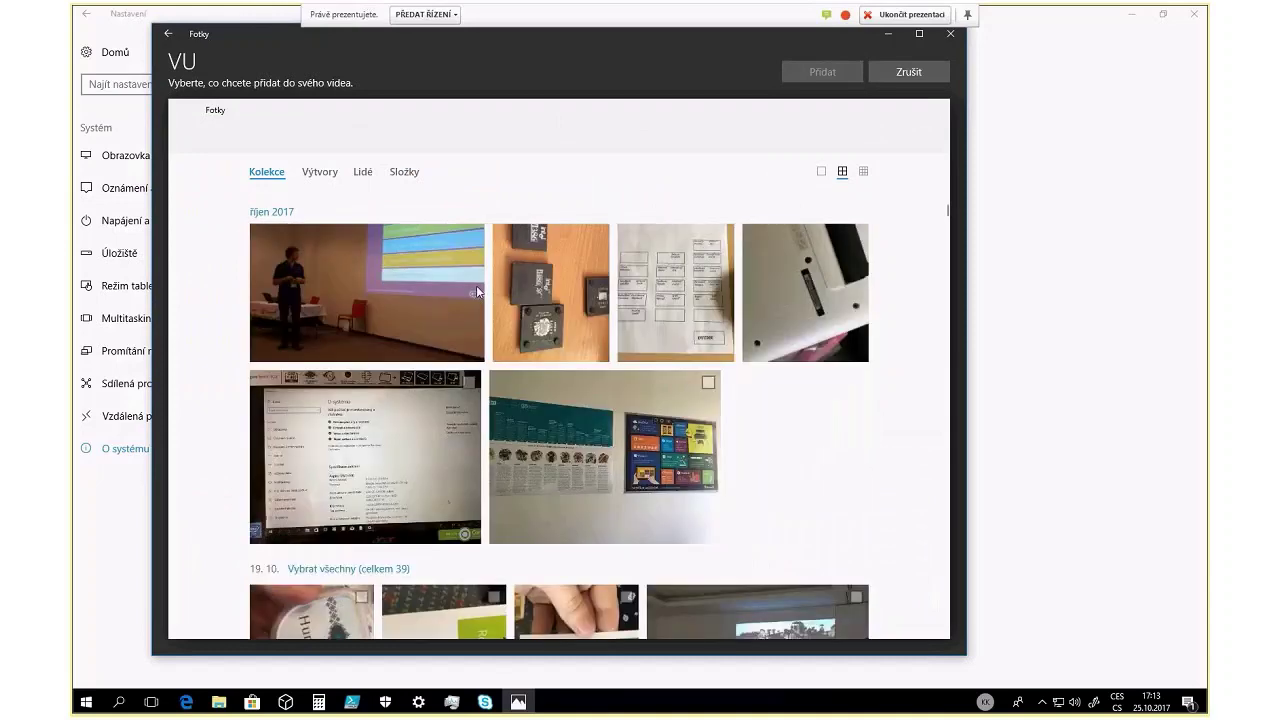
pyautogui.scroll(-2, 476, 285)
pyautogui.scroll(-1, 483, 298)
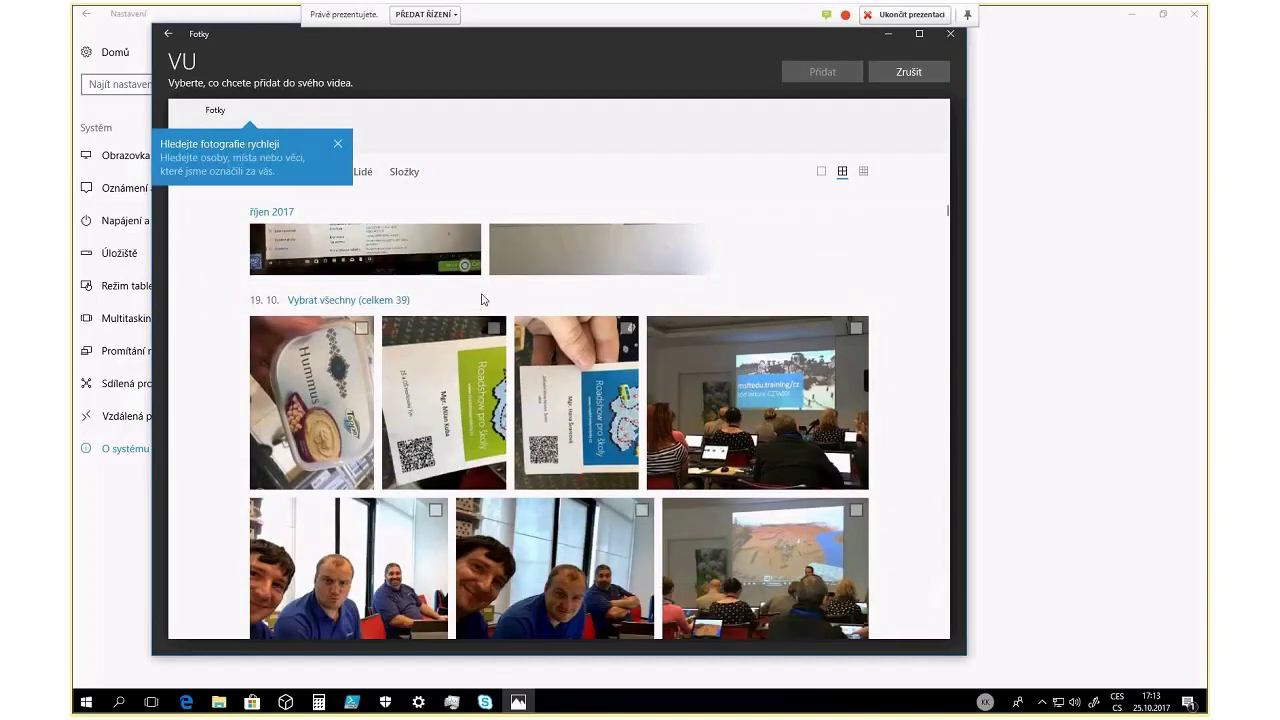
pyautogui.scroll(-2, 486, 308)
pyautogui.scroll(-1, 485, 308)
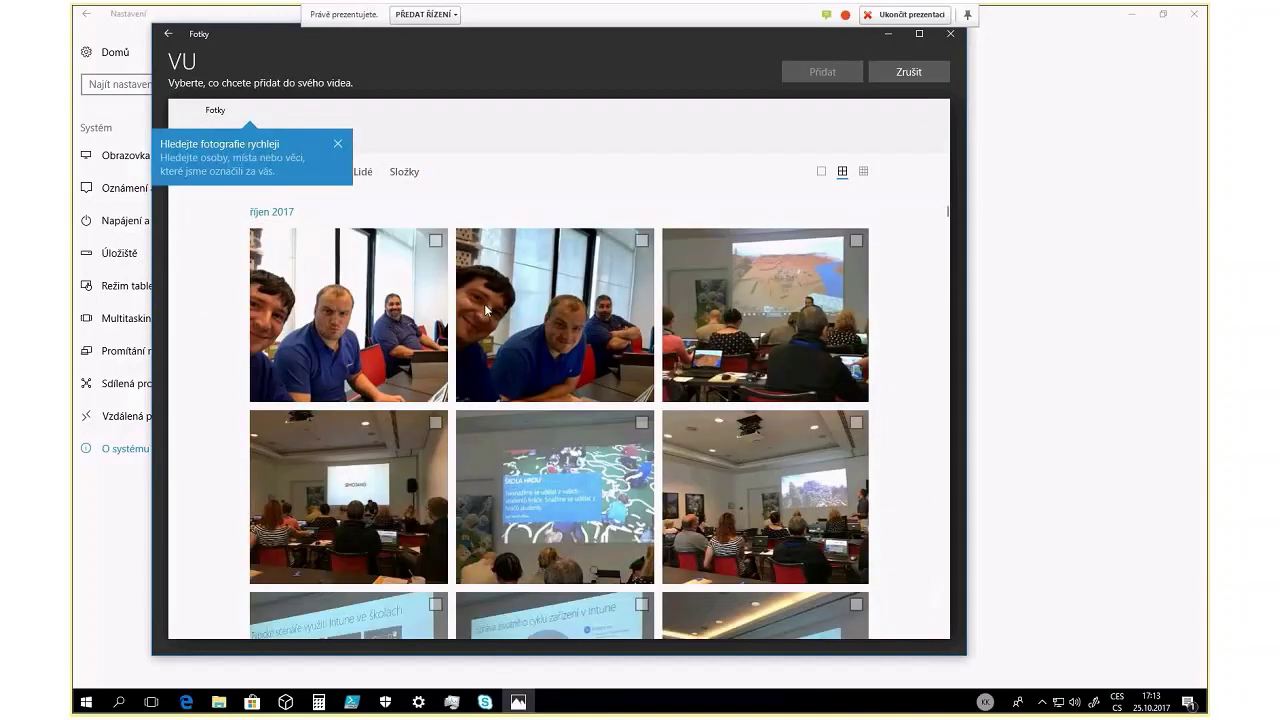
pyautogui.scroll(-3, 486, 310)
pyautogui.scroll(-3, 668, 320)
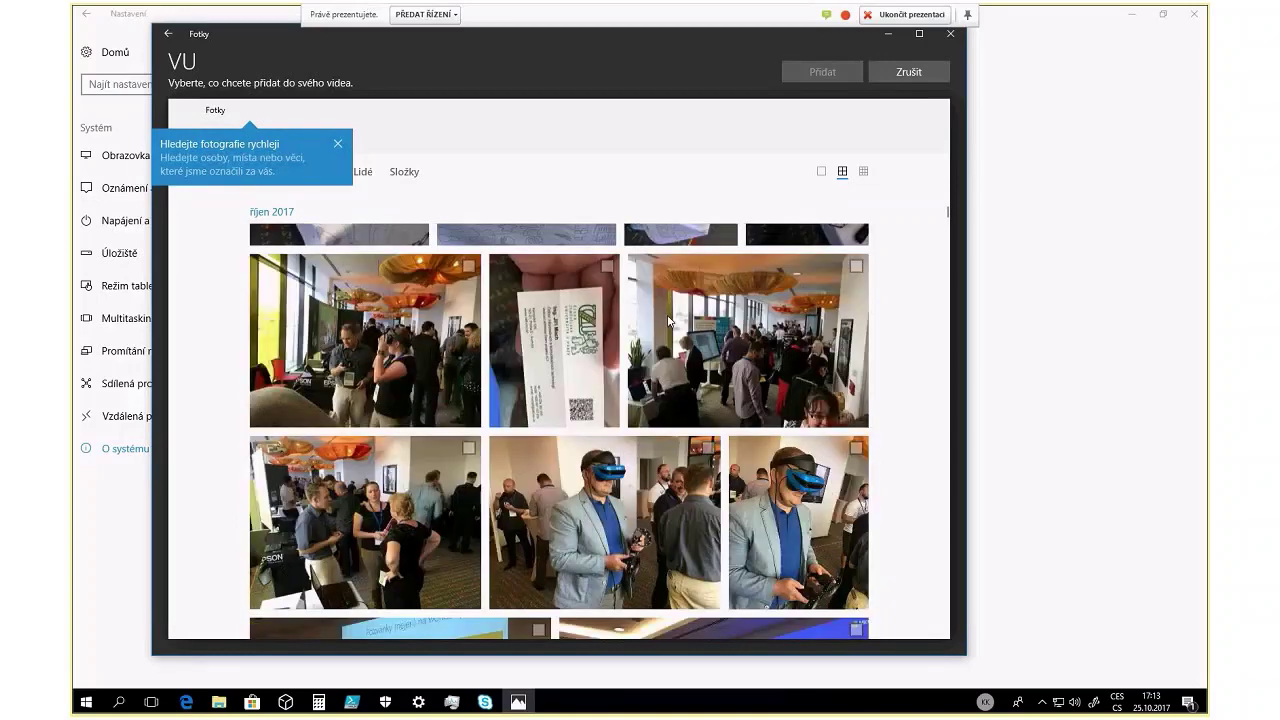
pyautogui.scroll(4, 665, 322)
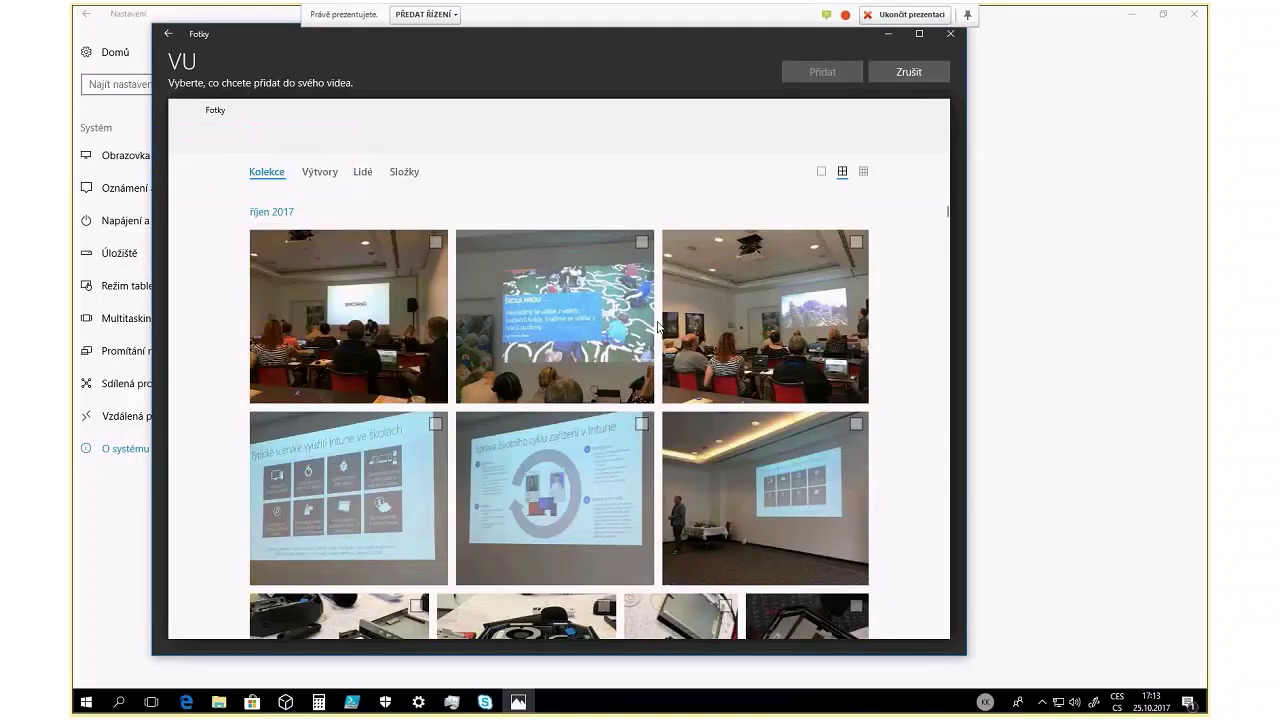
pyautogui.scroll(-5, 658, 326)
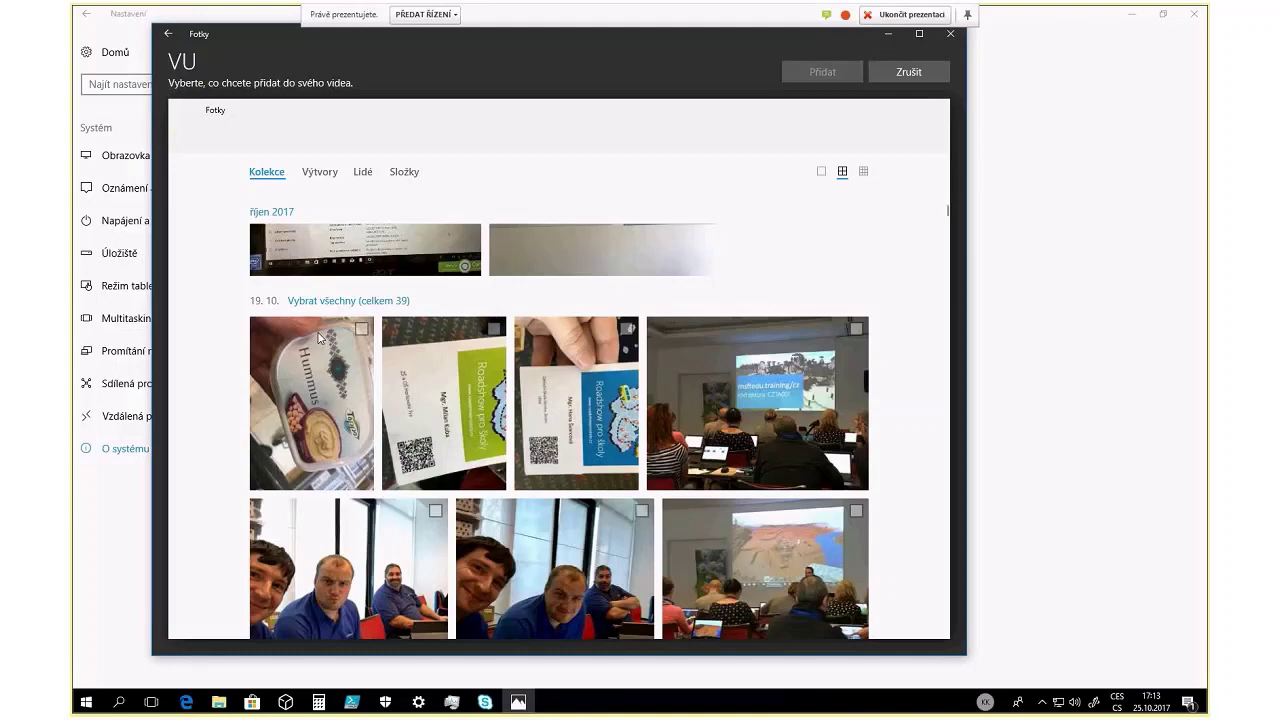
pyautogui.click(908, 71)
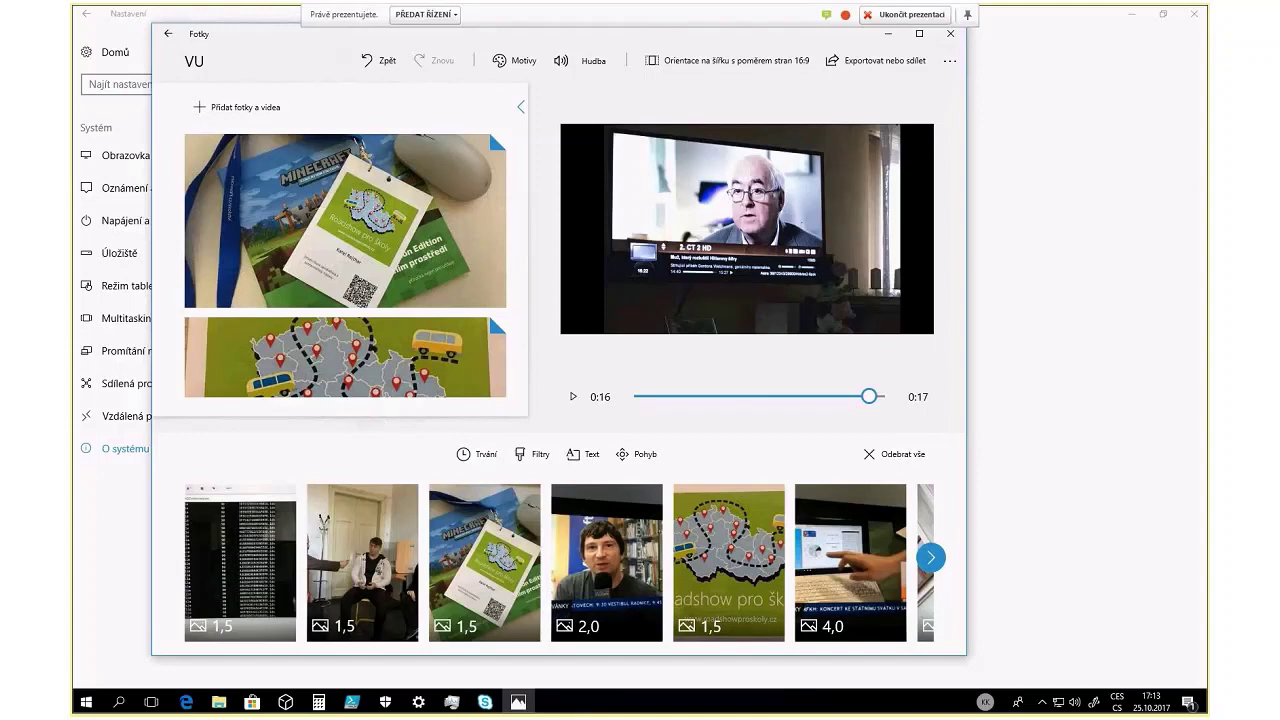
# Close the Fotky app, open Prohlížeč hybridní reality and dismiss its welcome screen
pyautogui.click(952, 42)
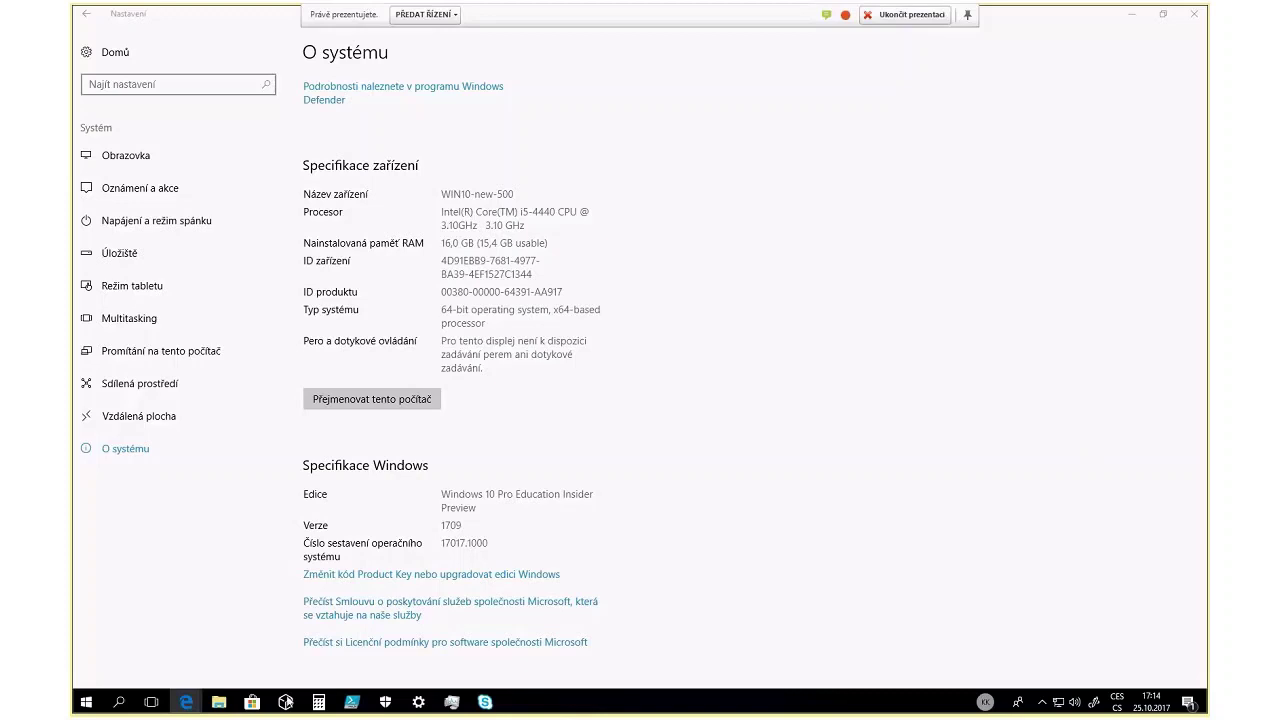
pyautogui.moveTo(331, 704)
pyautogui.moveTo(341, 703)
pyautogui.click(287, 703)
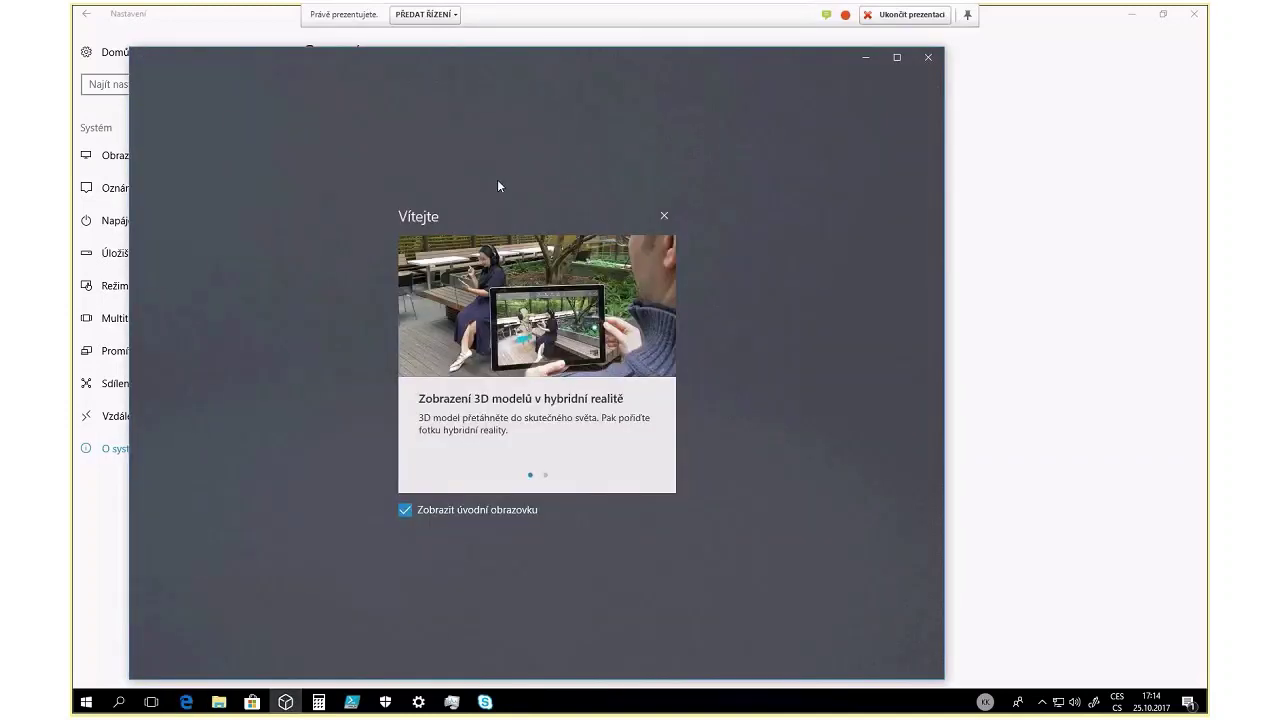
pyautogui.moveTo(484, 286)
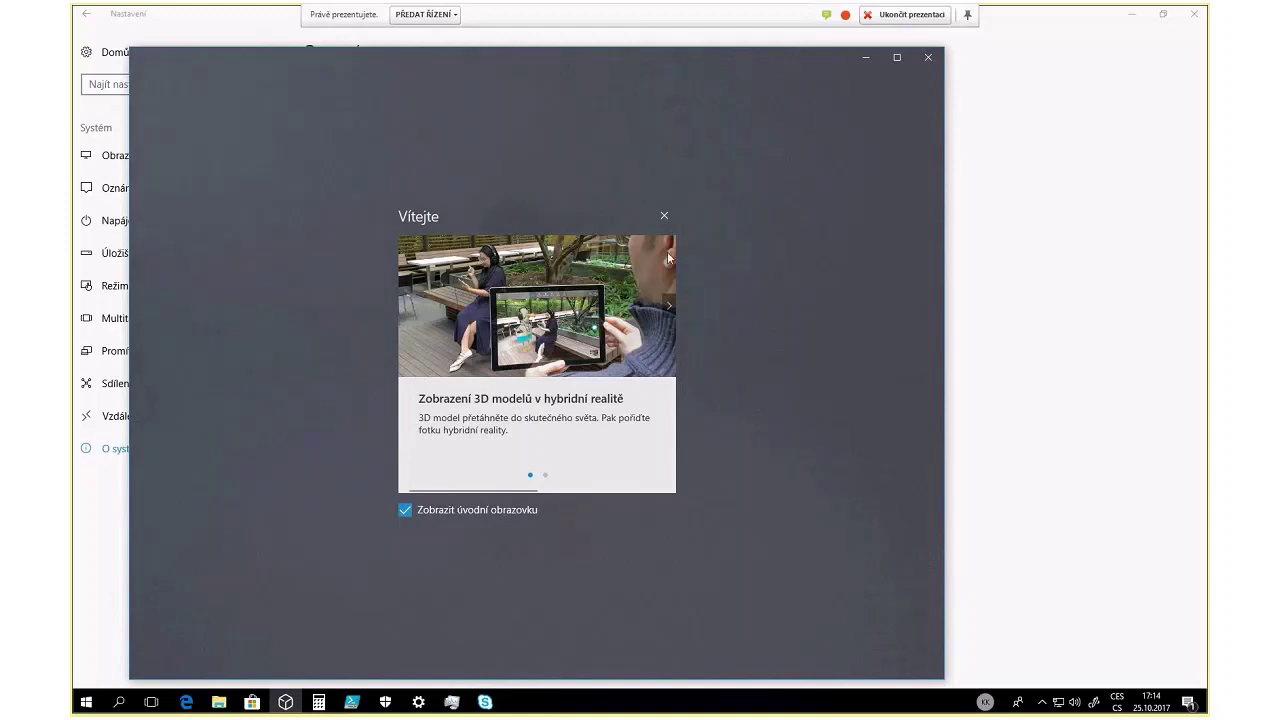
pyautogui.click(664, 215)
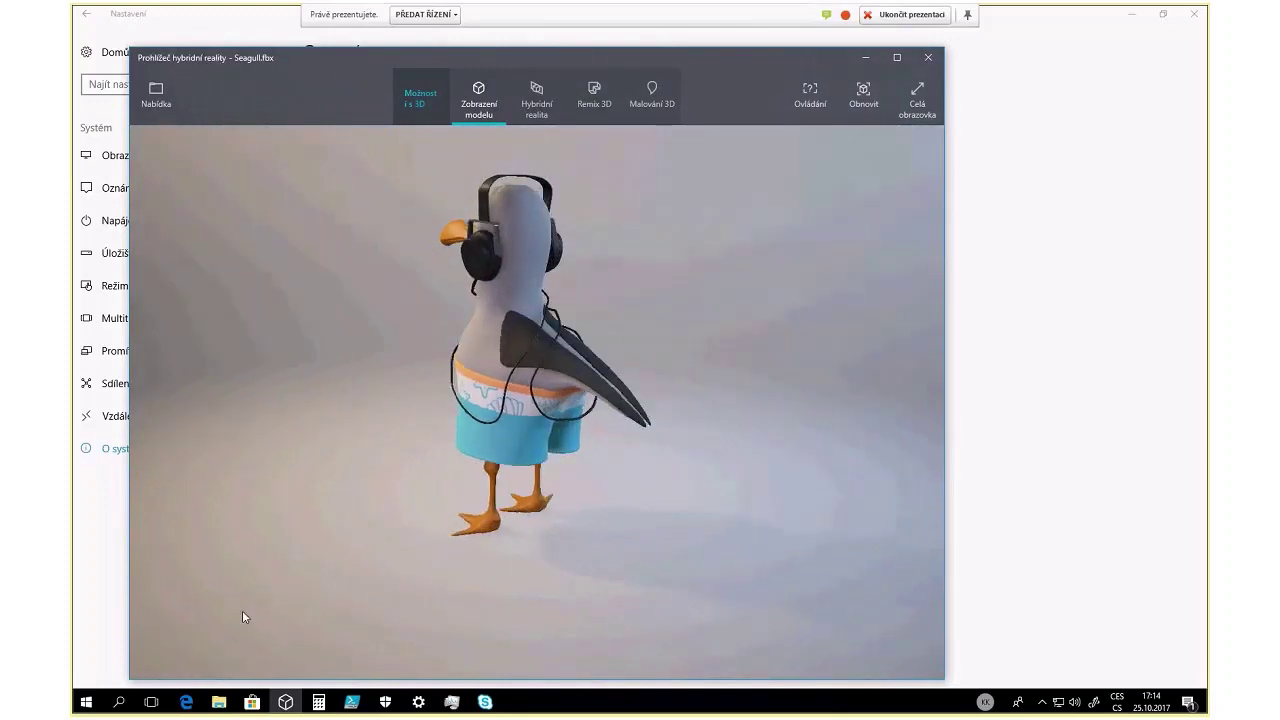
# Search Windows for the Prohlížeč hybridní reality app with the text "prohlí"
pyautogui.click(134, 705)
pyautogui.write('prohlí')
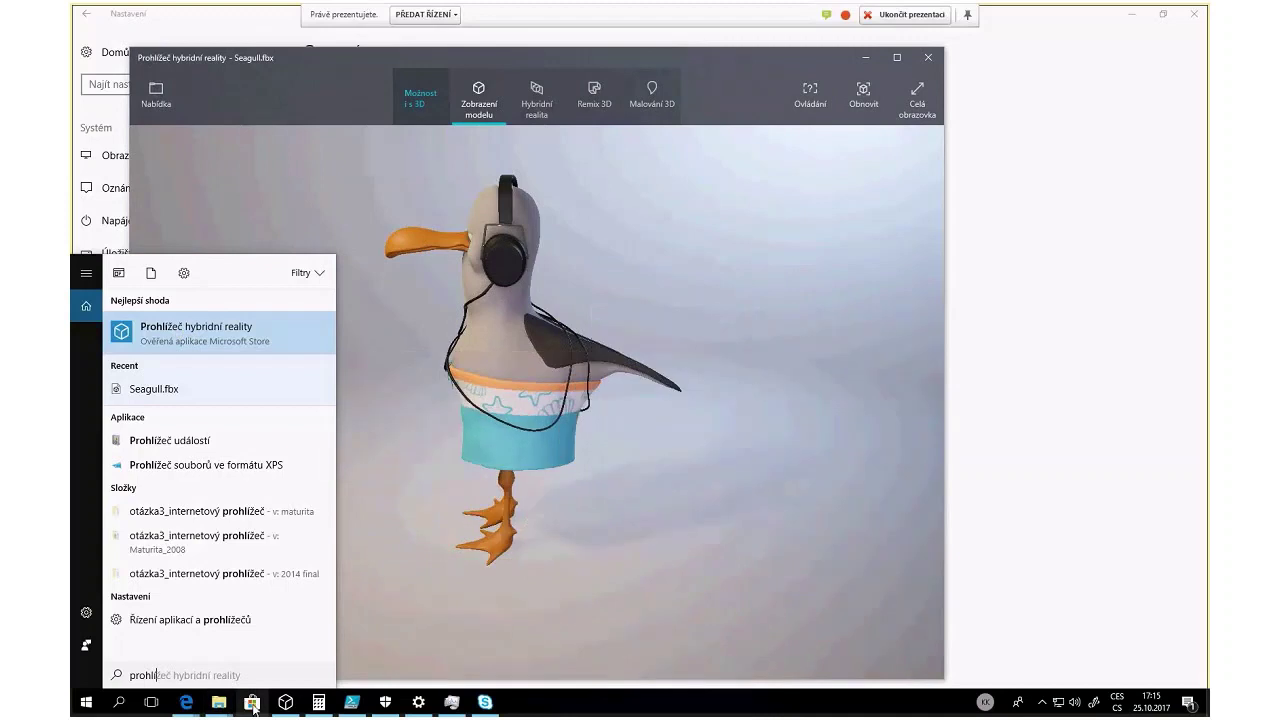
# Switch to Microsoft Store, search for "mixed reality" and view the Mixed Reality Viewer product page
pyautogui.click(250, 703)
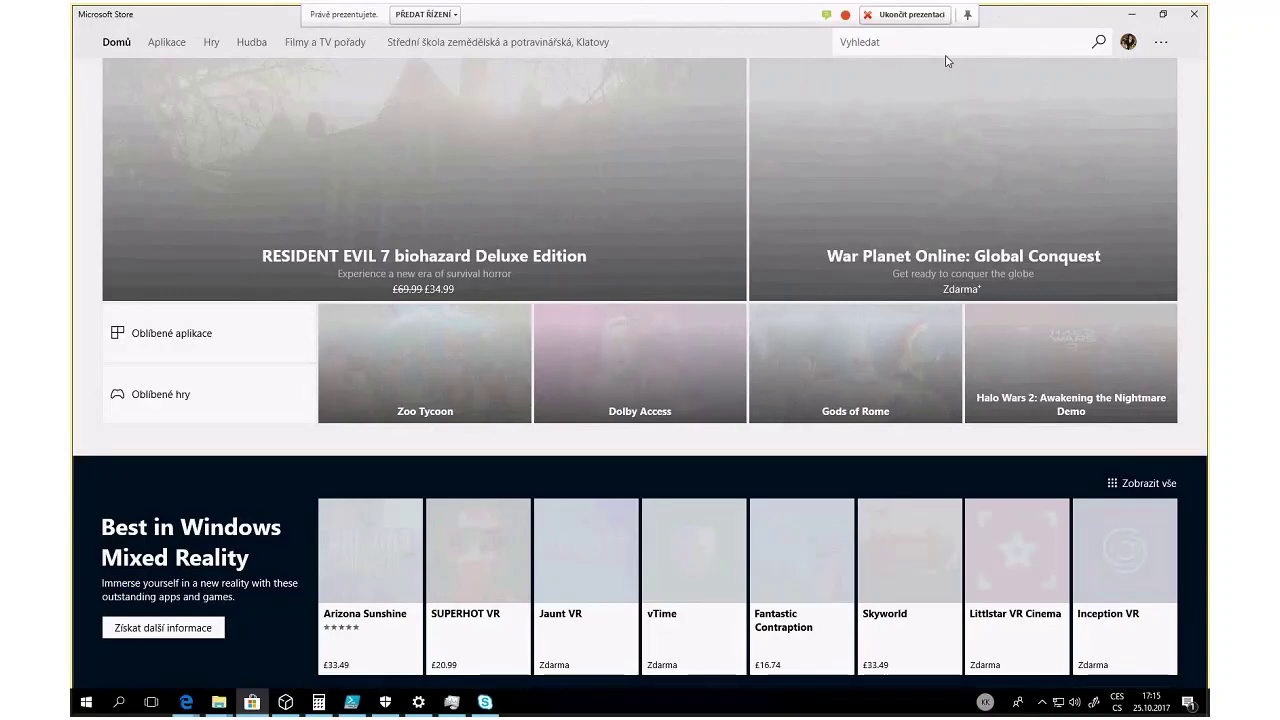
pyautogui.click(935, 47)
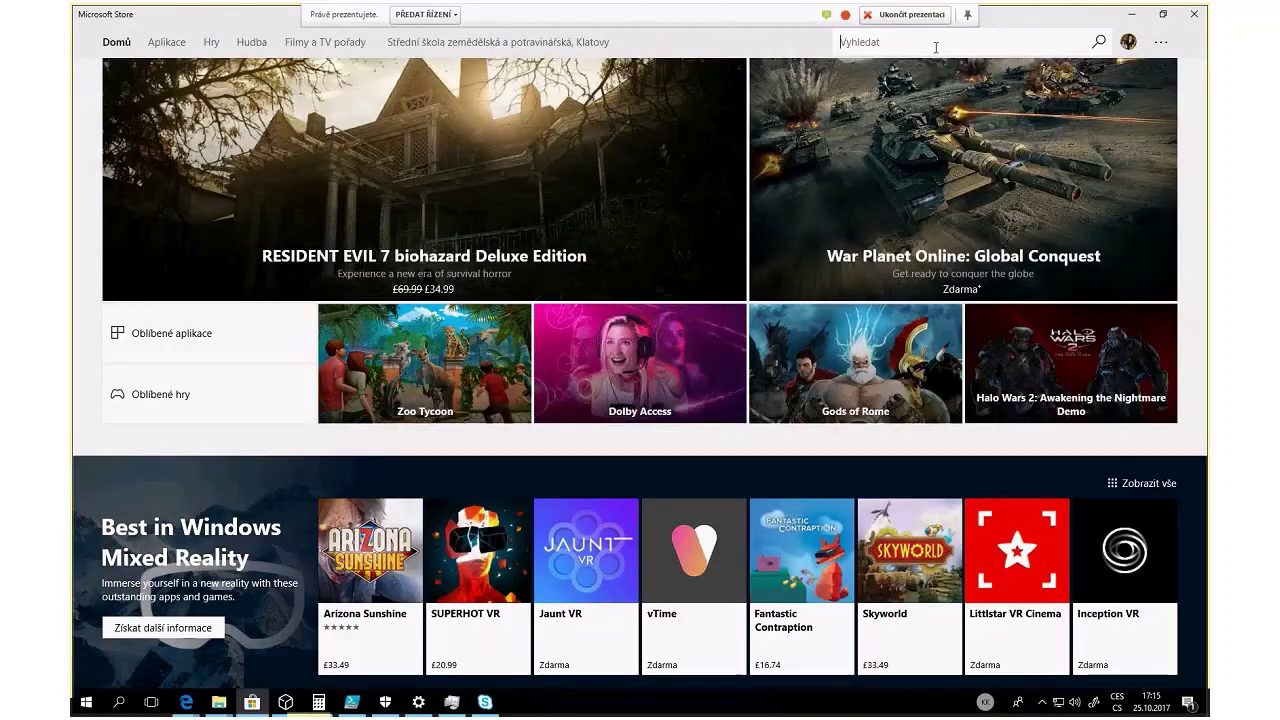
pyautogui.write('virtual')
pyautogui.press('Escape')
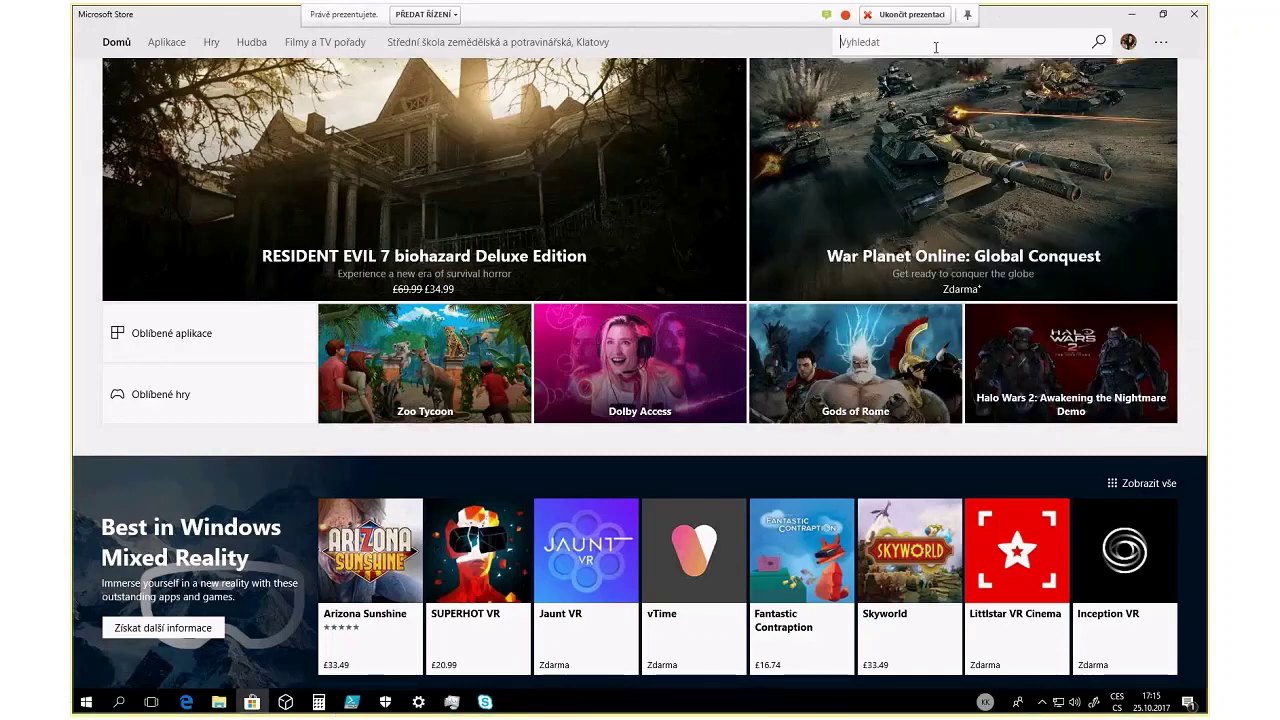
pyautogui.write('mixed re')
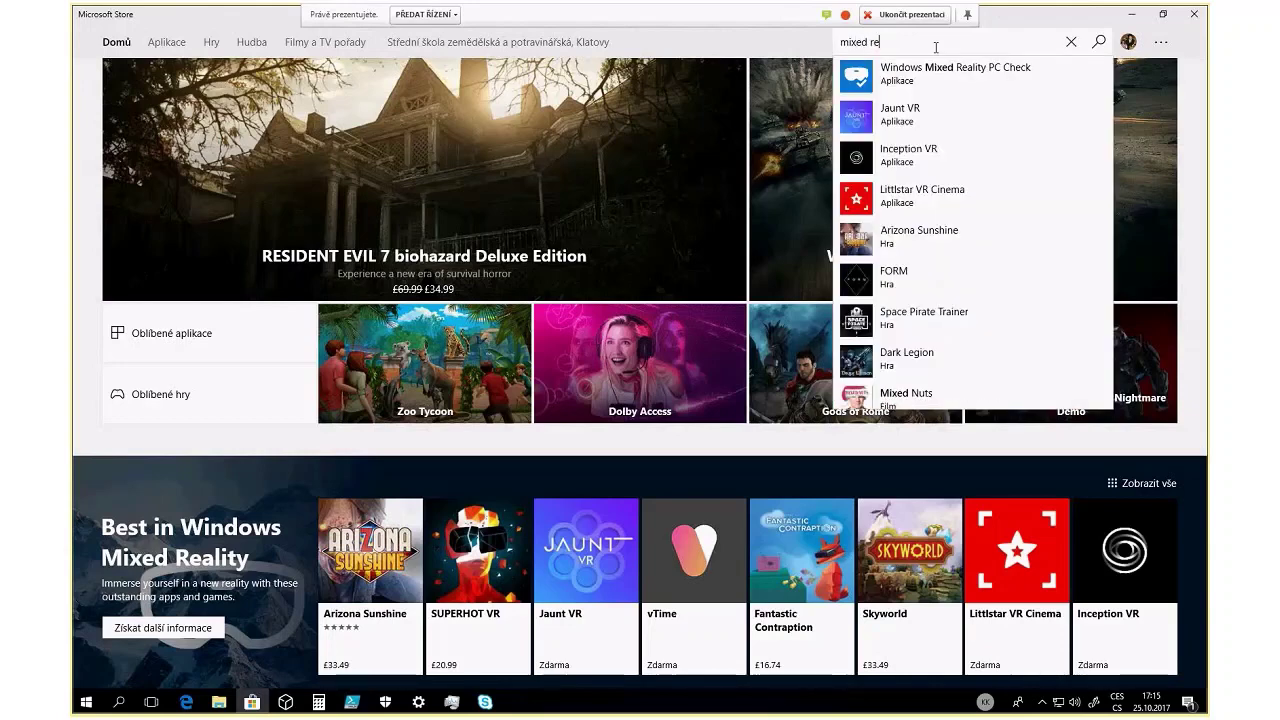
pyautogui.write('ality')
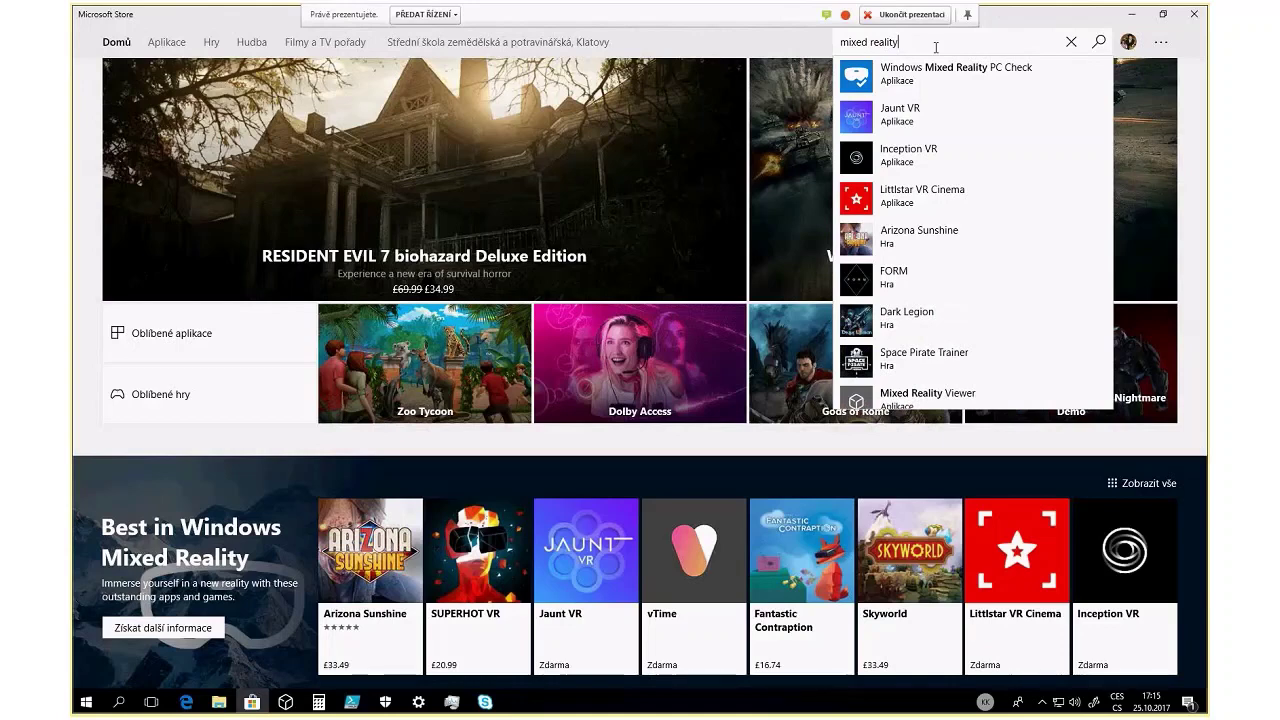
pyautogui.press('Tab')
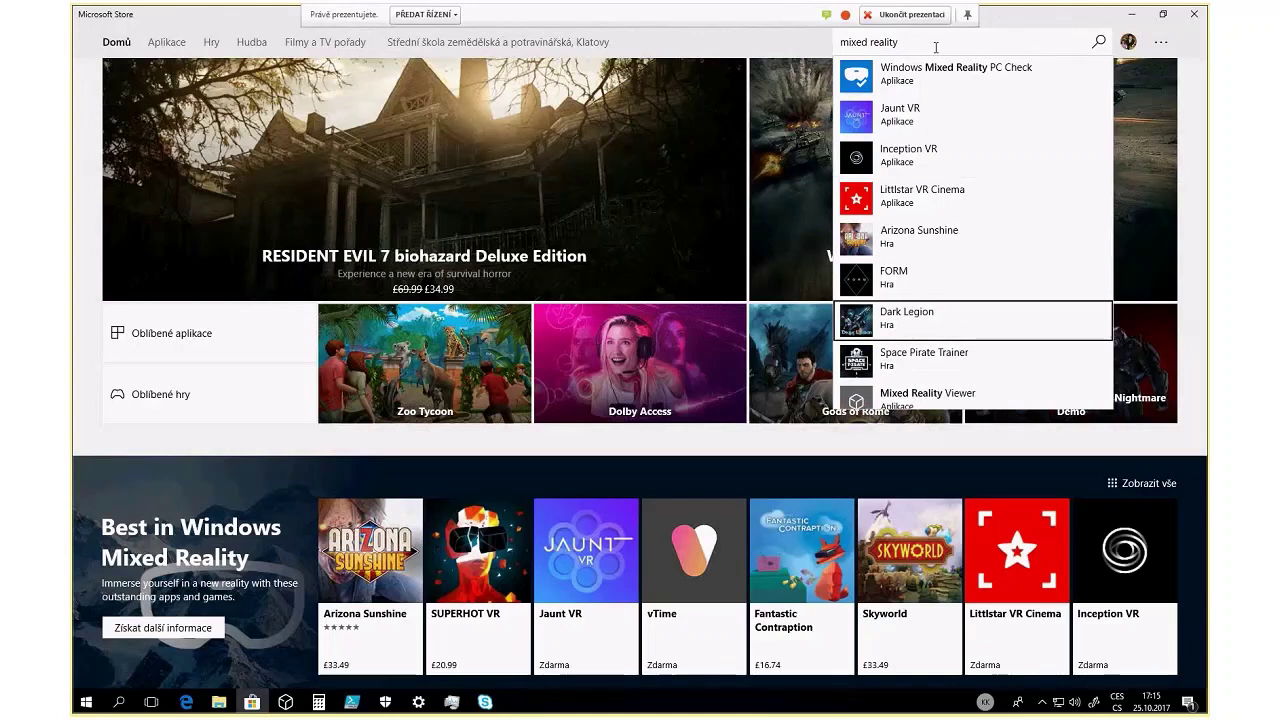
pyautogui.press('Down')
pyautogui.press('Down')
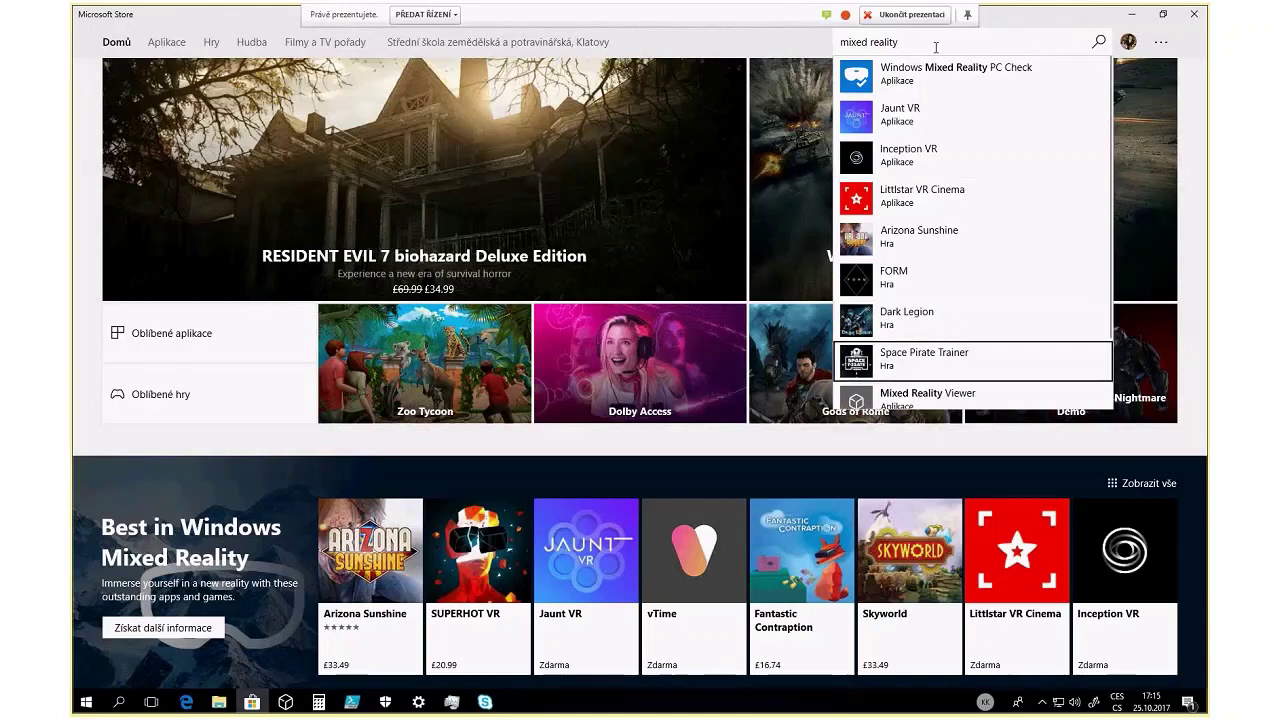
pyautogui.press('Return')
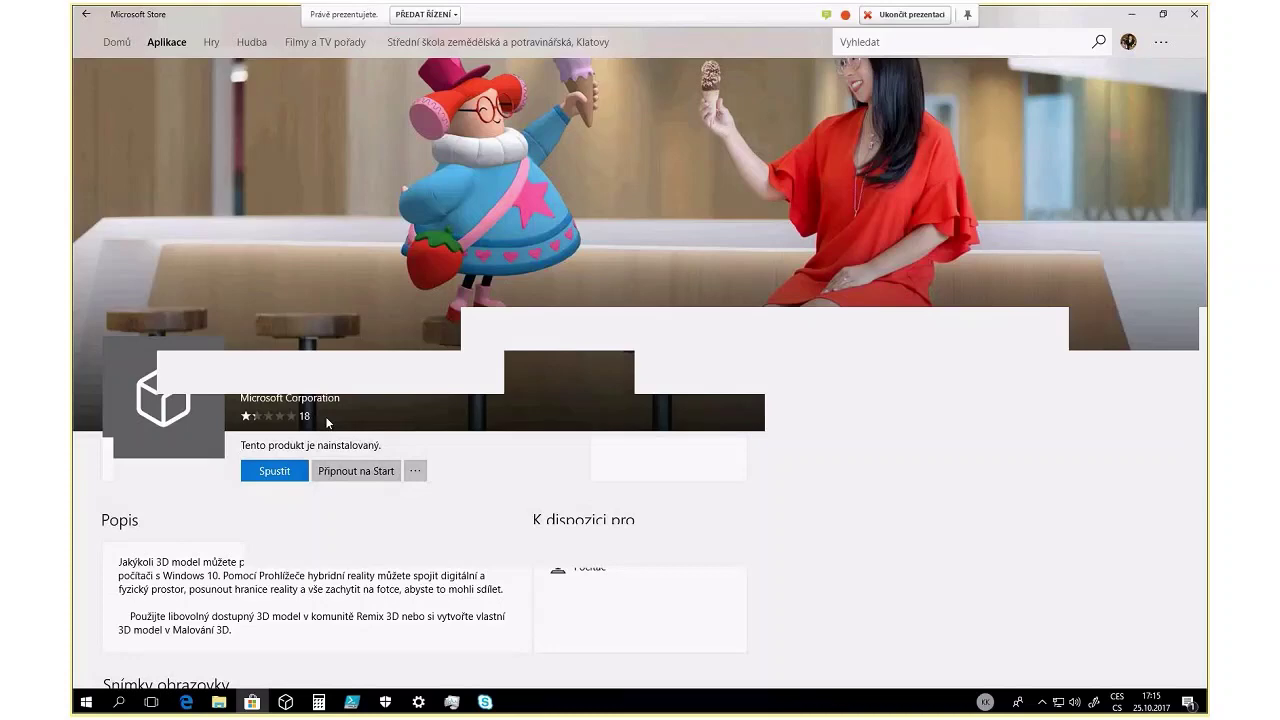
pyautogui.scroll(-2, 326, 423)
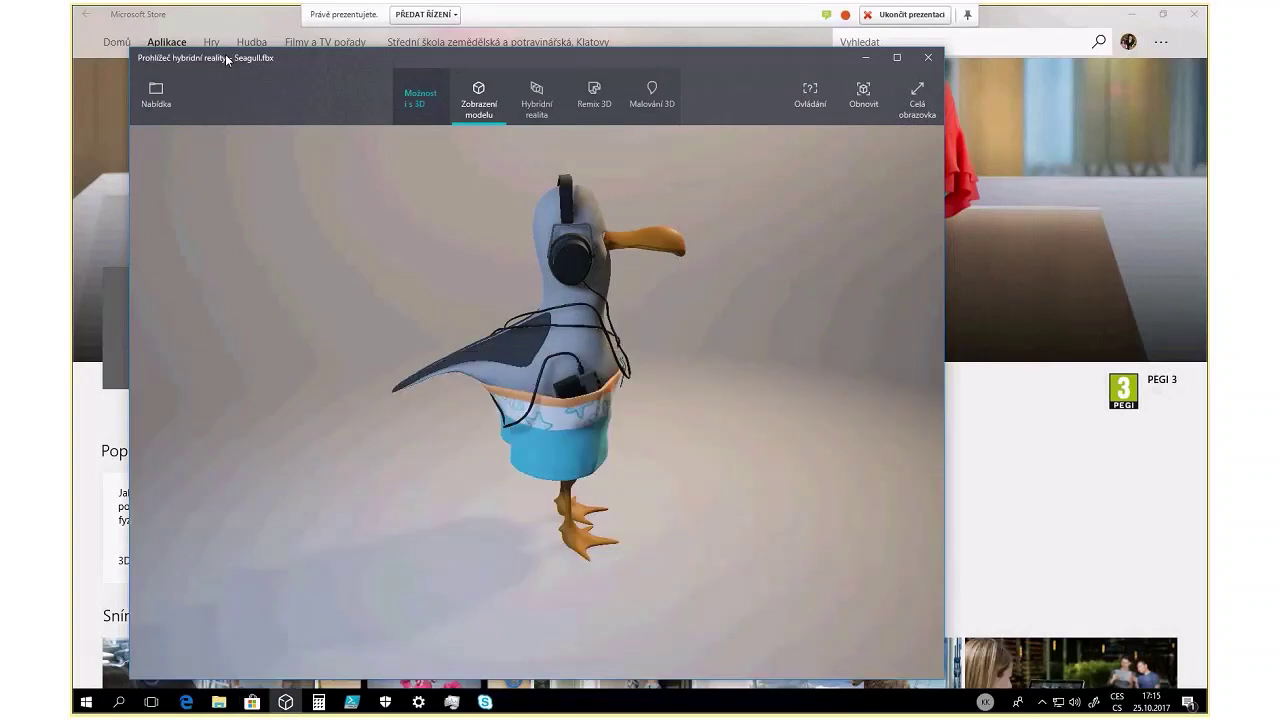
# Return to Prohlížeč hybridní reality, reposition its window and load the Bee model from Remix 3D
pyautogui.moveTo(227, 59); pyautogui.dragTo(403, 67)
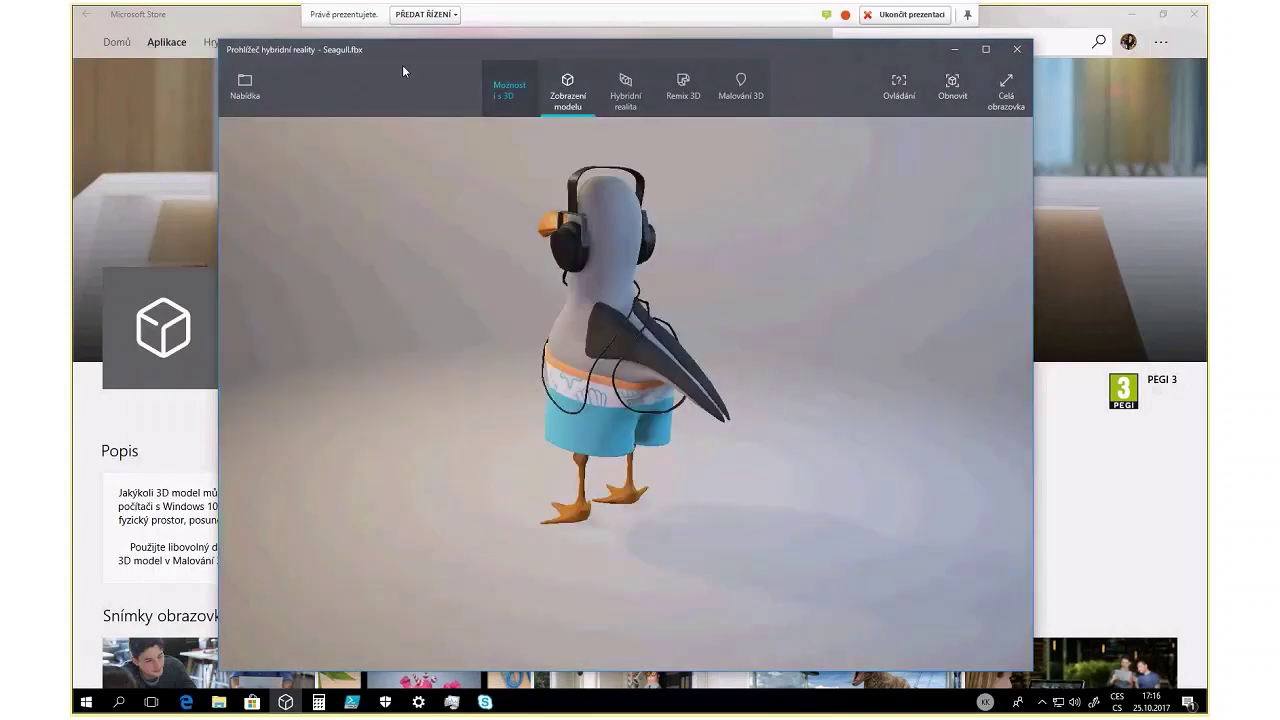
pyautogui.click(683, 88)
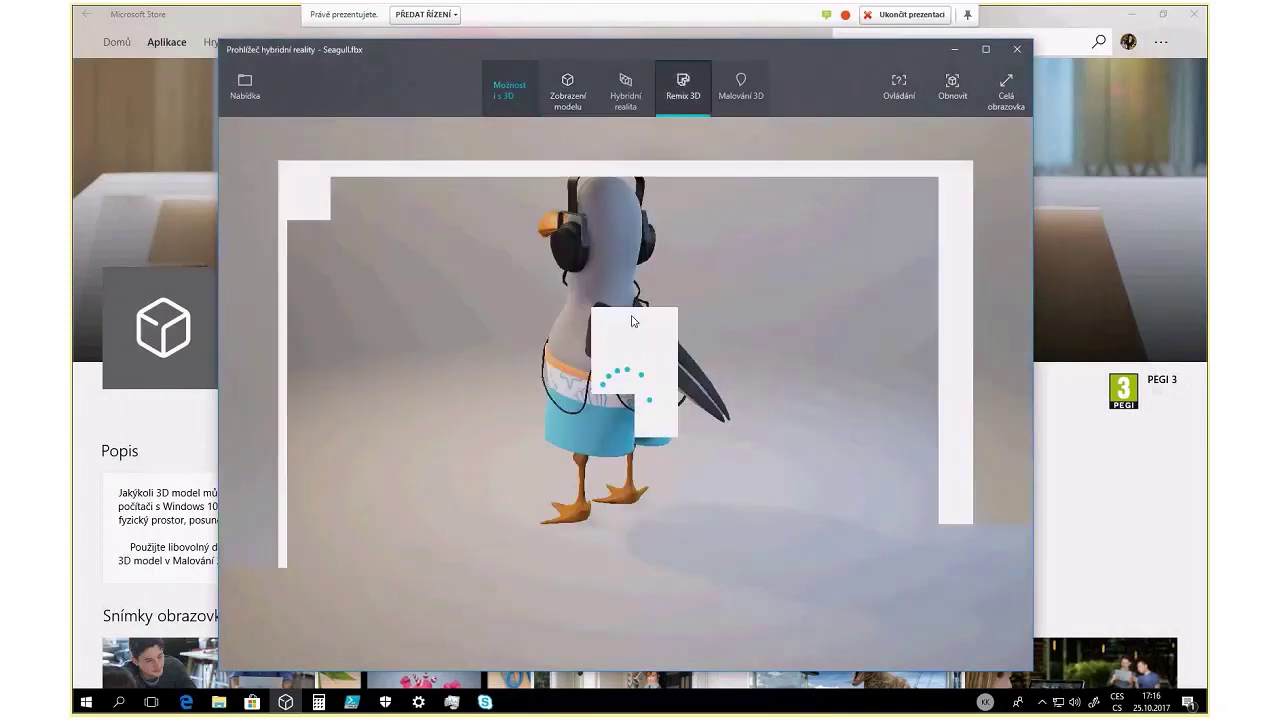
pyautogui.click(531, 389)
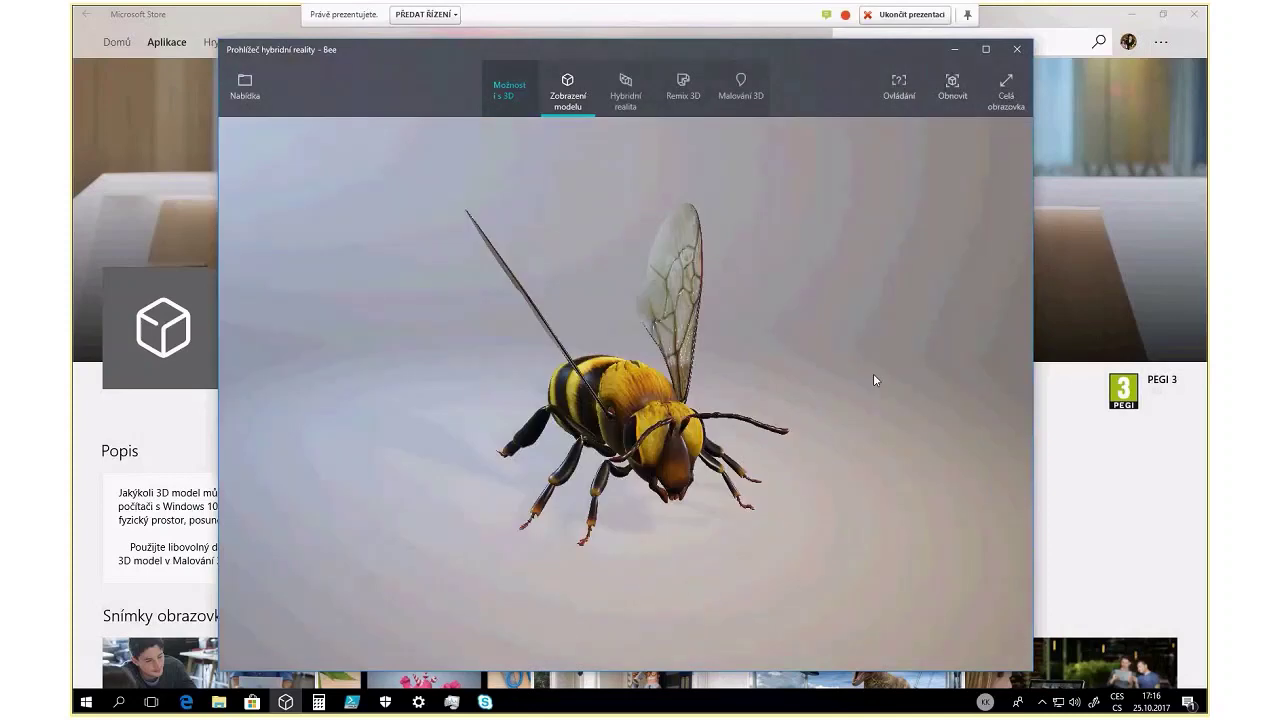
# Rotate and enlarge the bee model to inspect it from below and above
pyautogui.moveTo(873, 376); pyautogui.dragTo(651, 253)
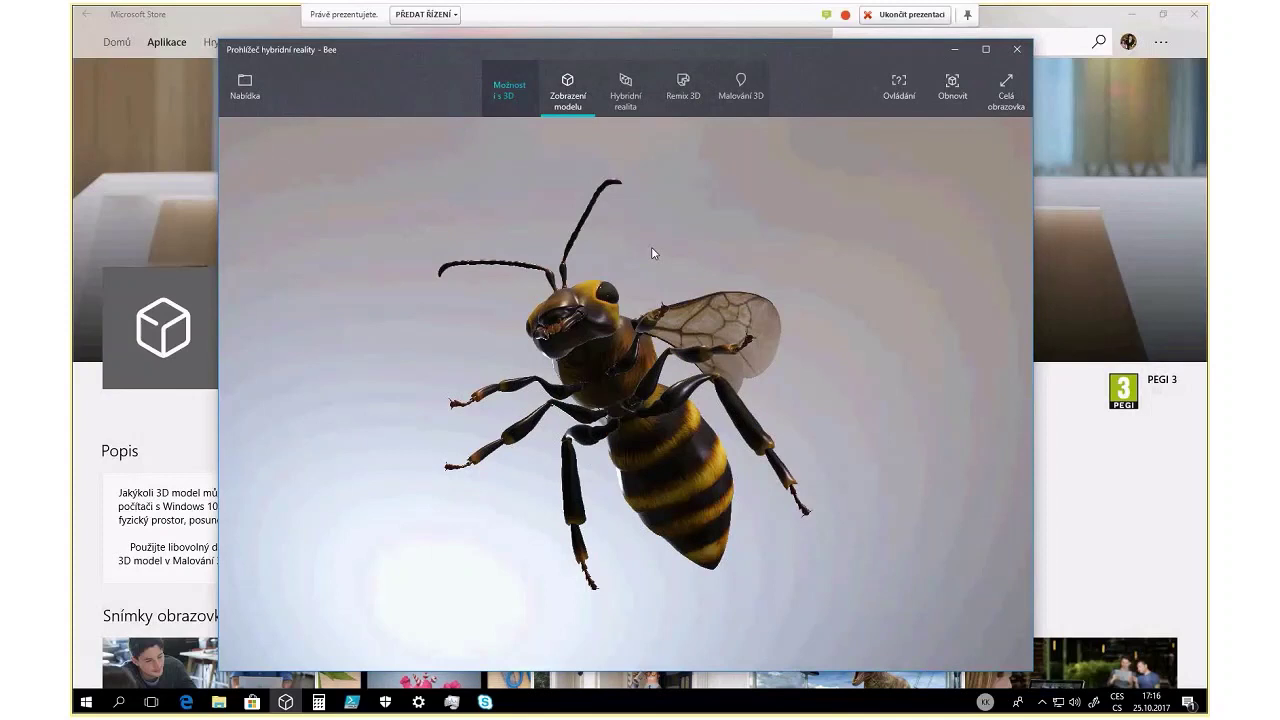
pyautogui.scroll(3, 651, 253)
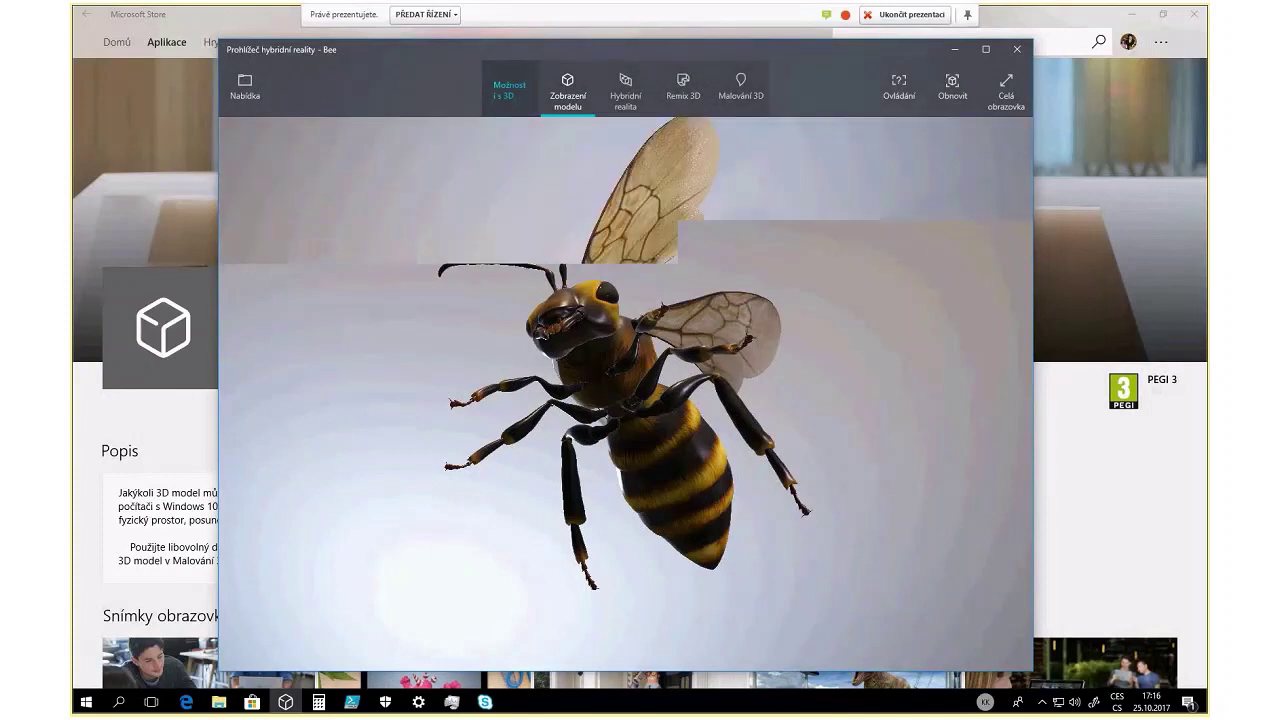
pyautogui.moveTo(651, 253); pyautogui.dragTo(643, 573)
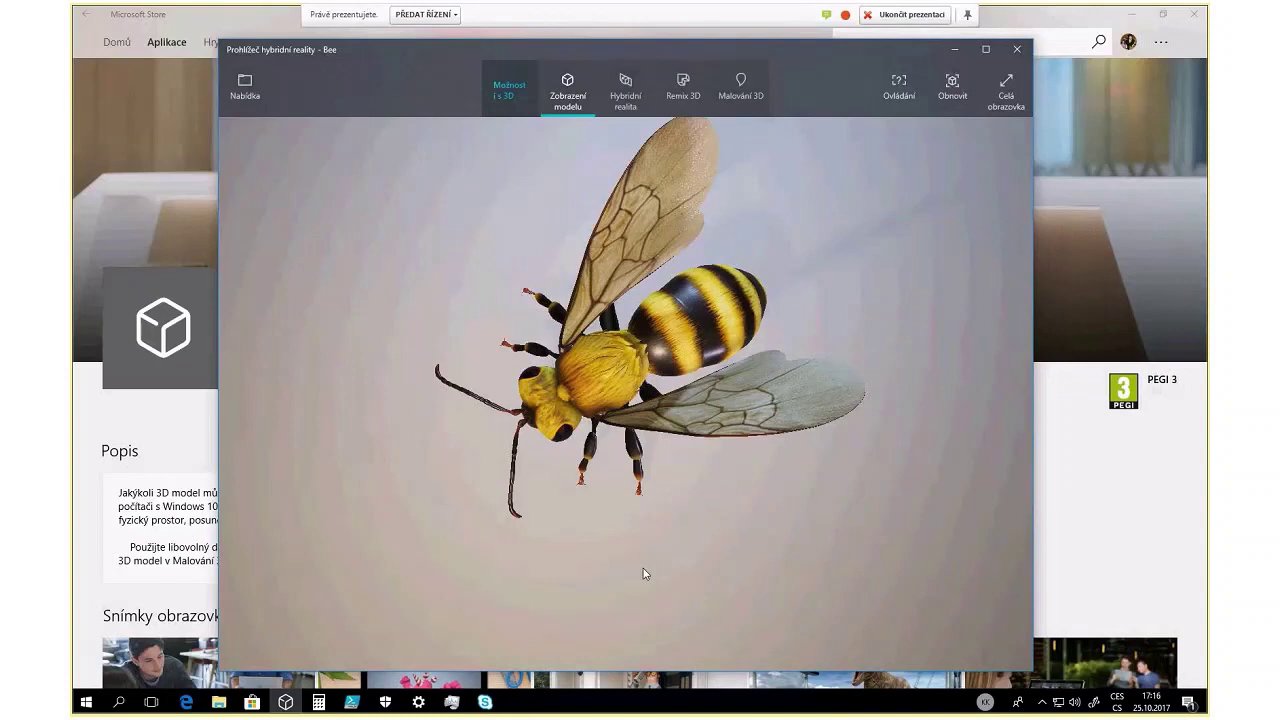
pyautogui.moveTo(643, 568); pyautogui.dragTo(695, 453)
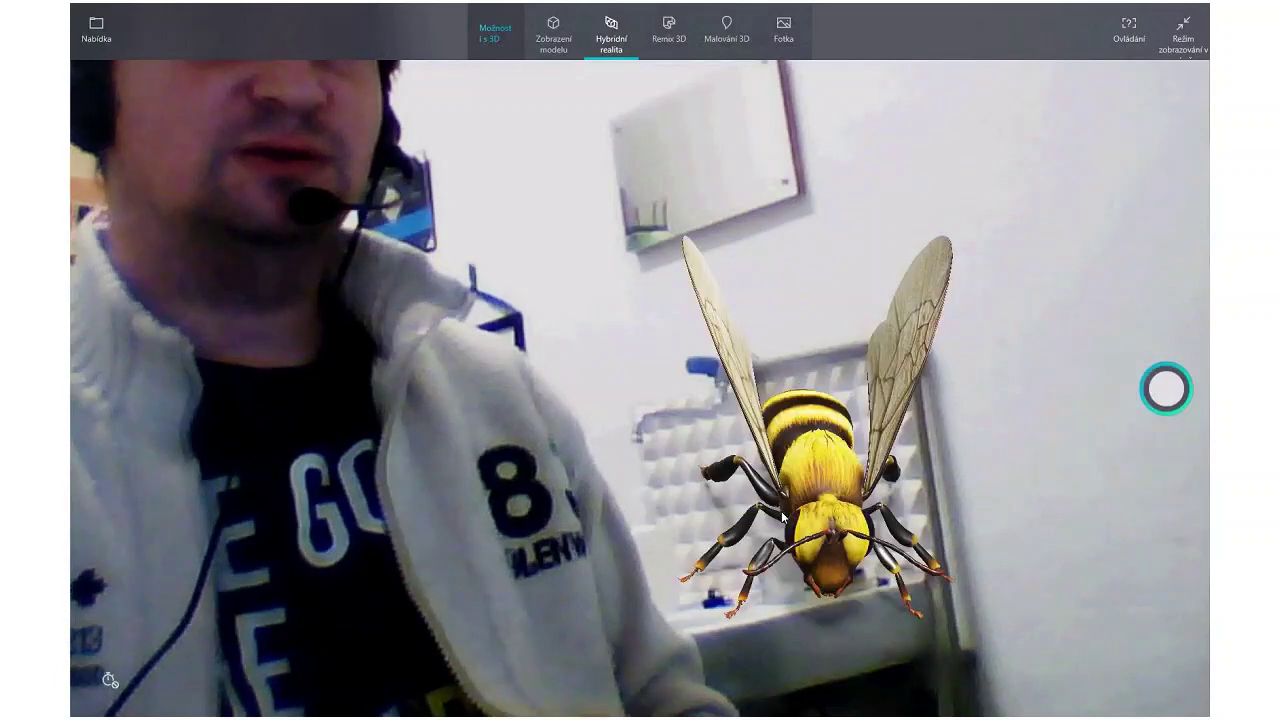
# In the full-screen hybrid reality camera view, rotate and shrink the bee, placing it on the person's jacket and on the sink
pyautogui.moveTo(783, 516); pyautogui.dragTo(411, 418)
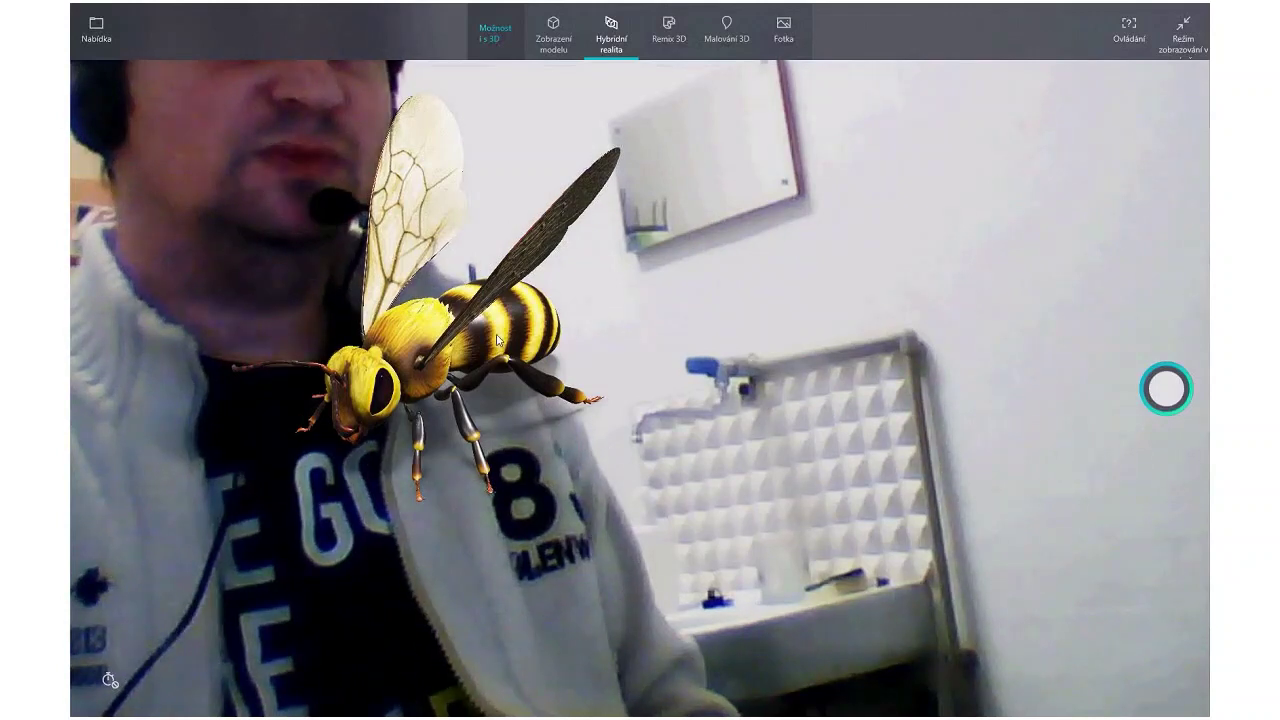
pyautogui.scroll(-3, 497, 340)
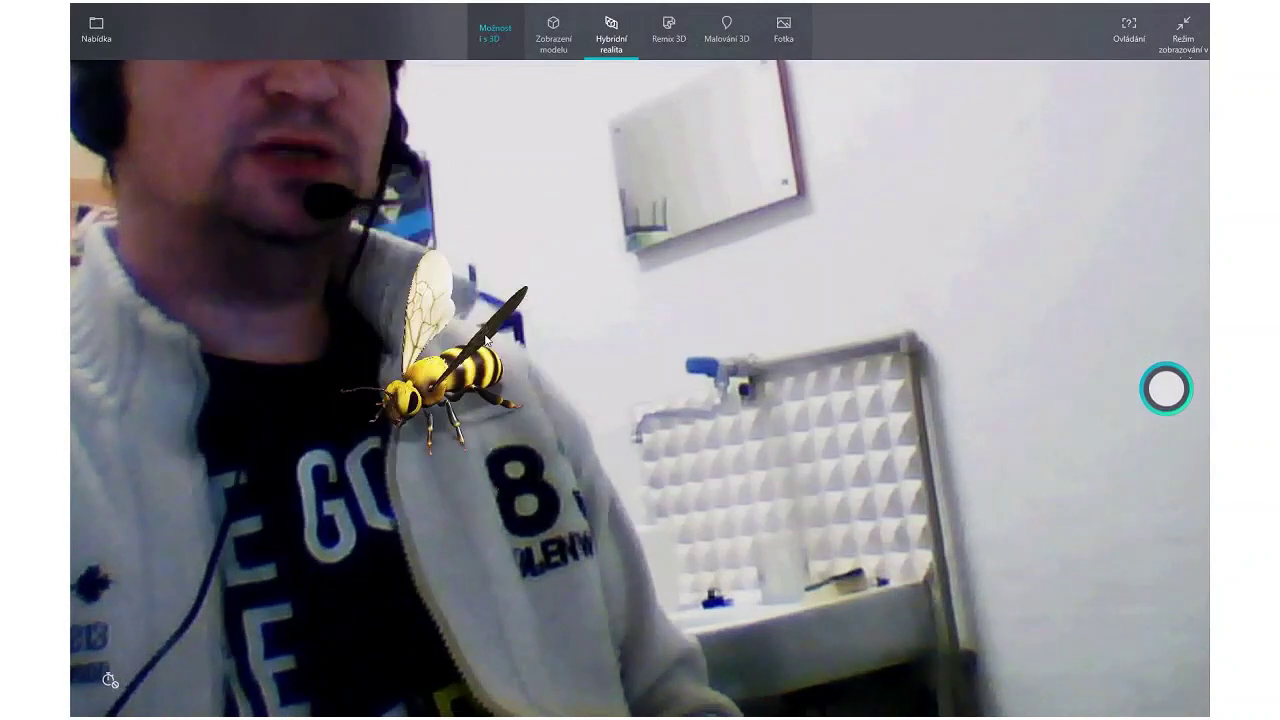
pyautogui.click(541, 477)
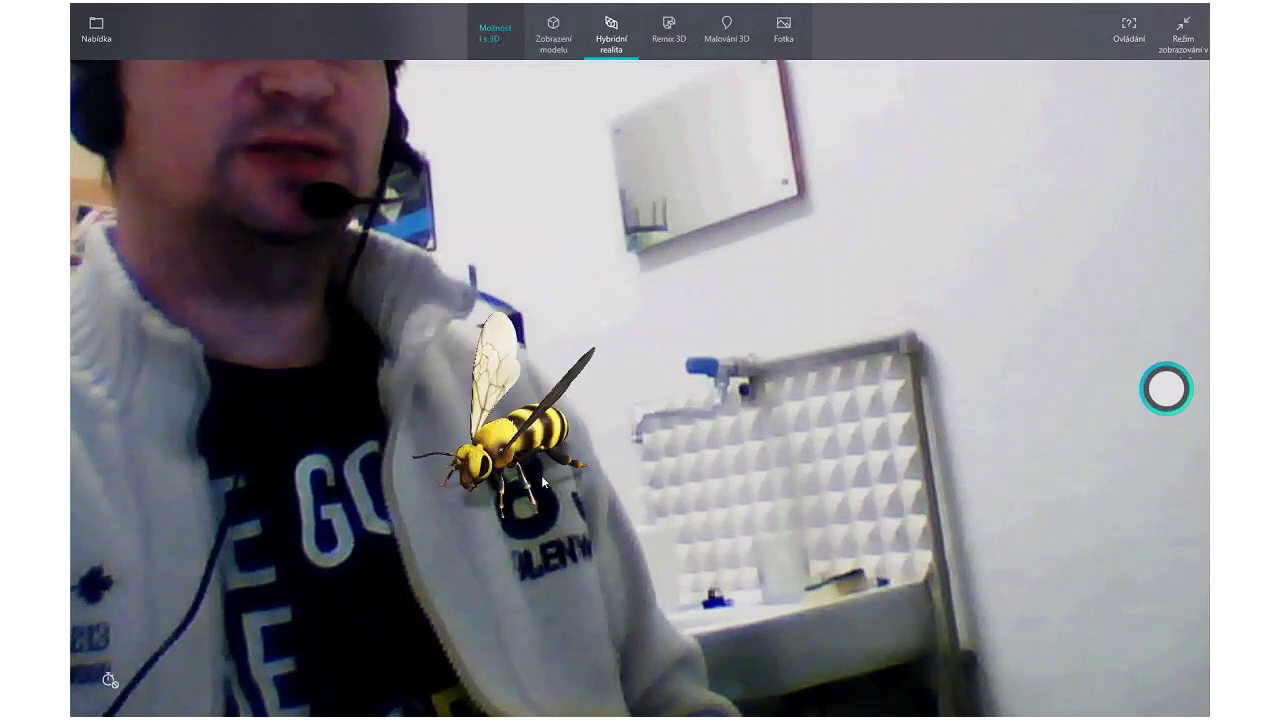
pyautogui.moveTo(543, 483); pyautogui.dragTo(753, 466)
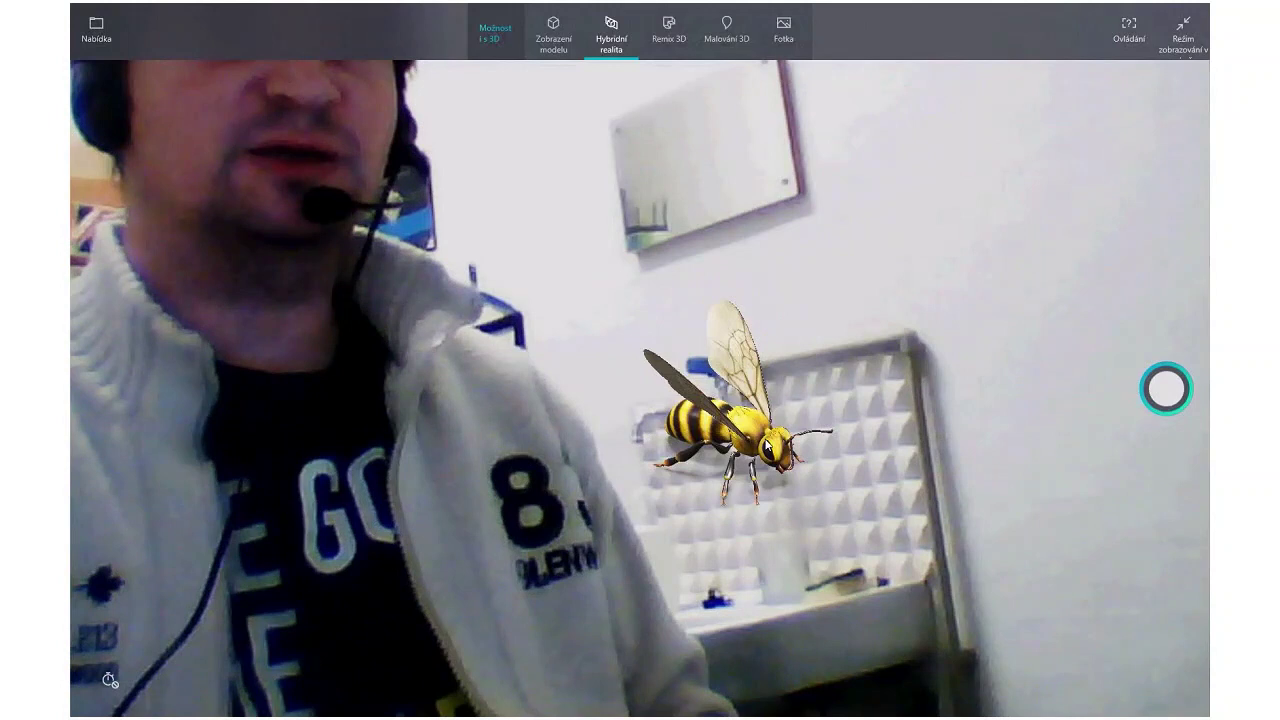
pyautogui.moveTo(680, 430); pyautogui.dragTo(760, 466)
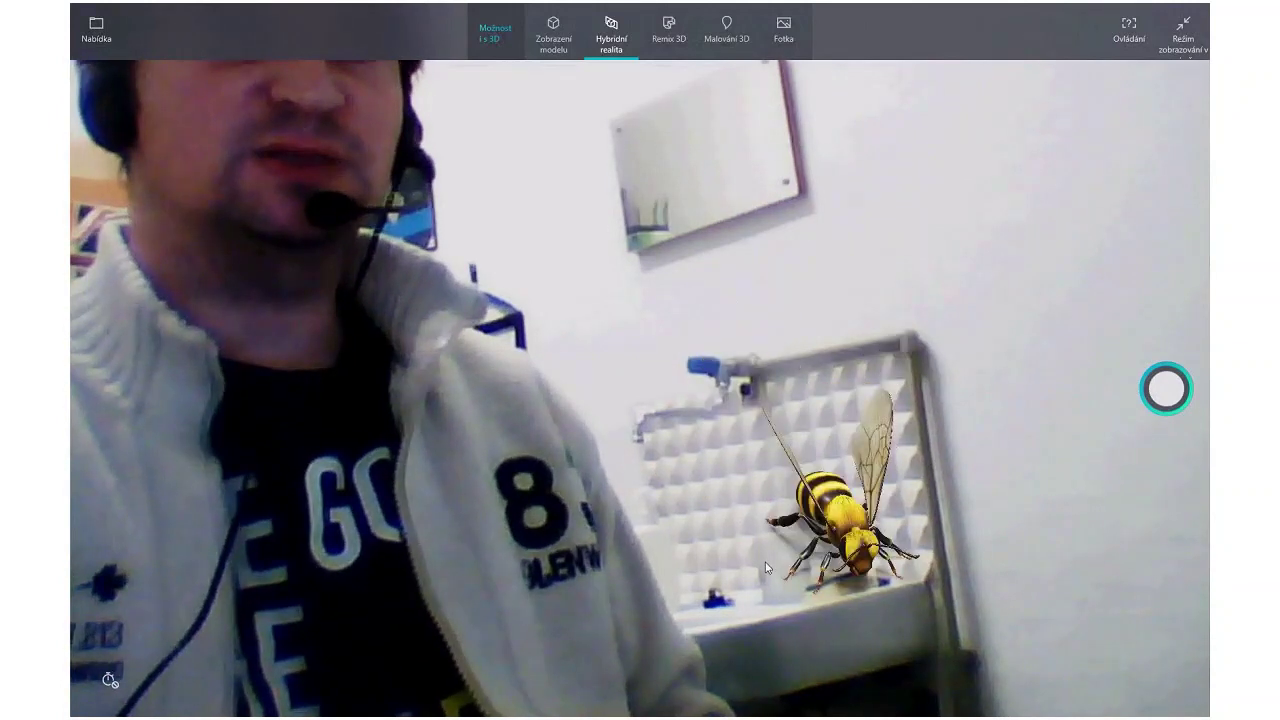
pyautogui.moveTo(753, 560); pyautogui.dragTo(717, 598)
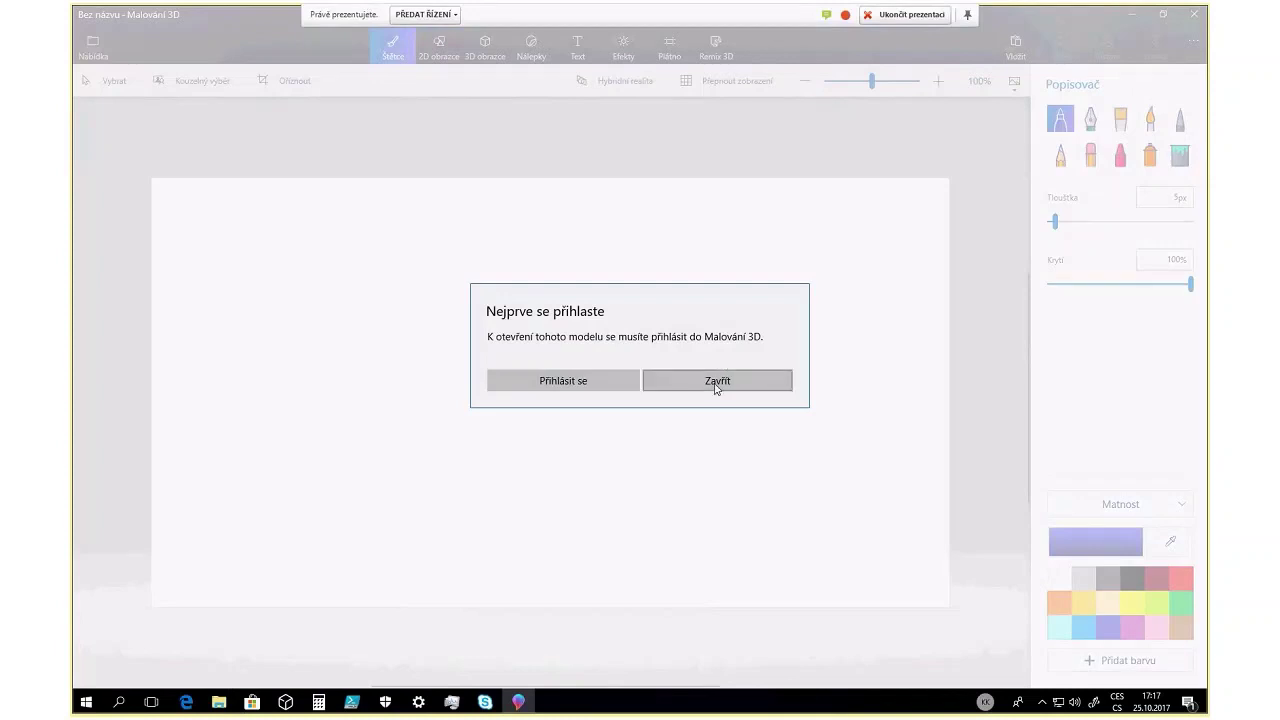
# Dismiss the sign-in dialog in Malování 3D and draw an unfilled 2D circle on the blank canvas
pyautogui.click(717, 377)
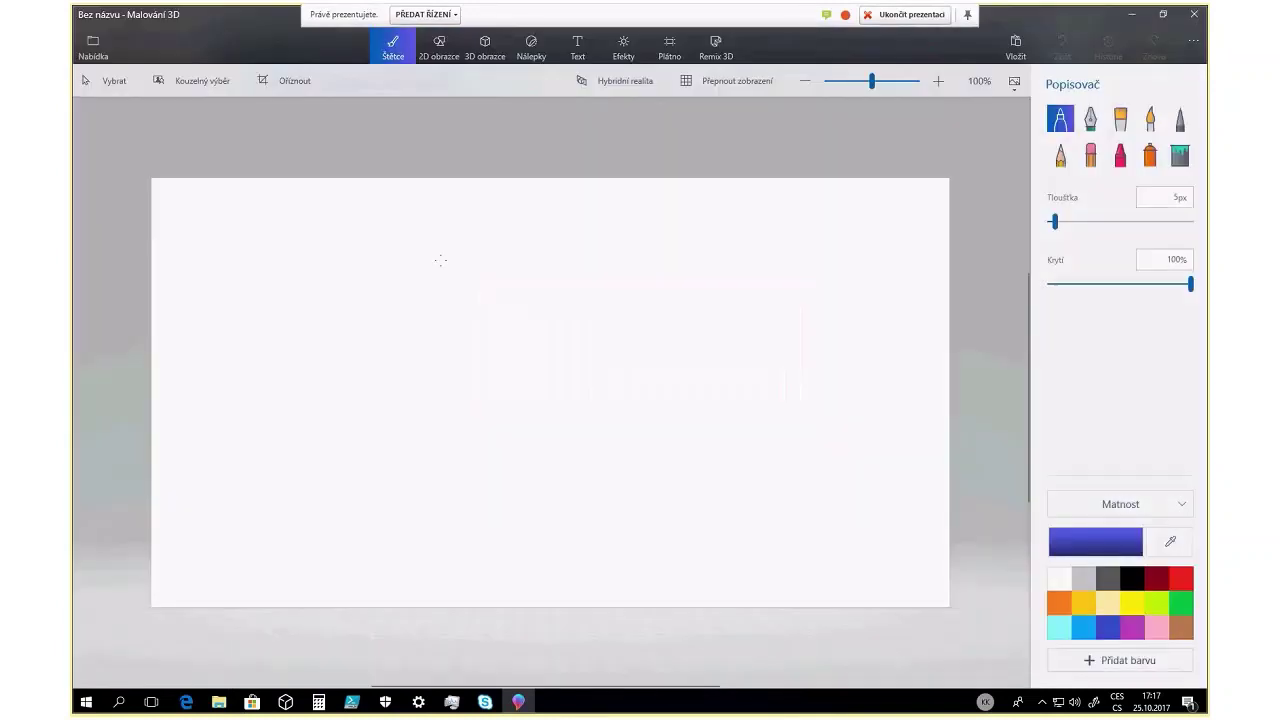
pyautogui.click(438, 48)
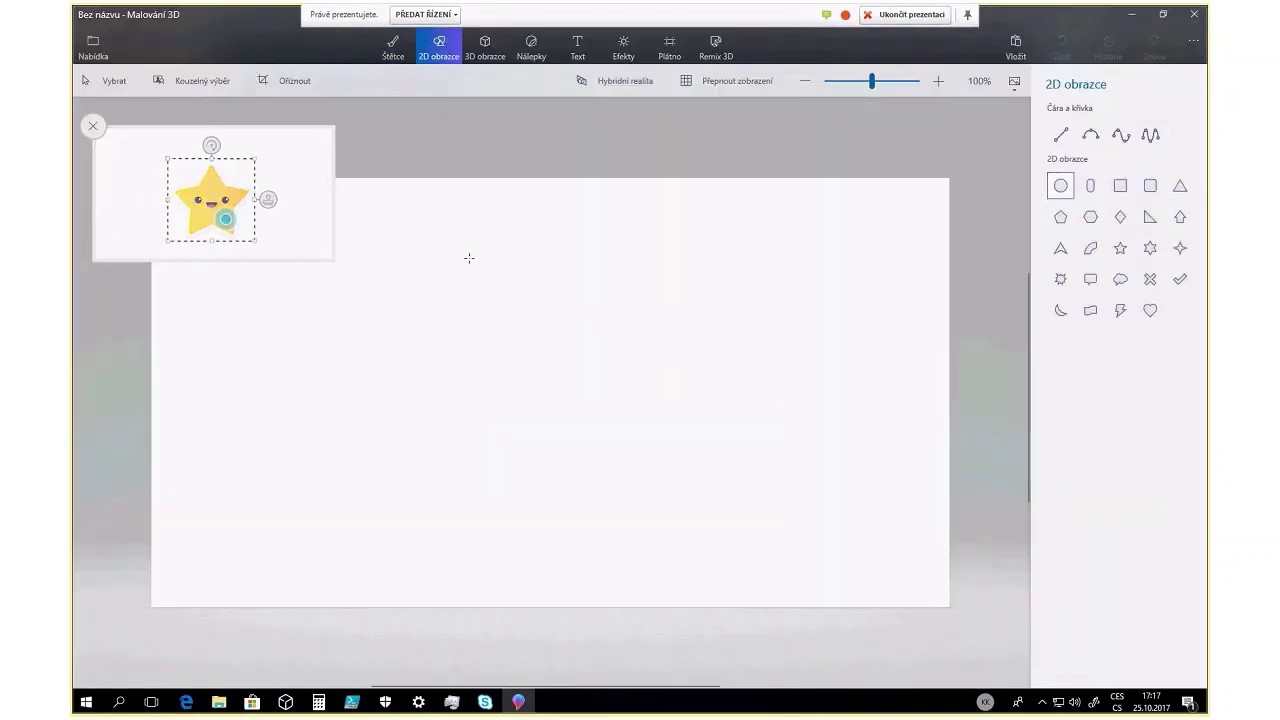
pyautogui.moveTo(389, 301); pyautogui.dragTo(583, 471)
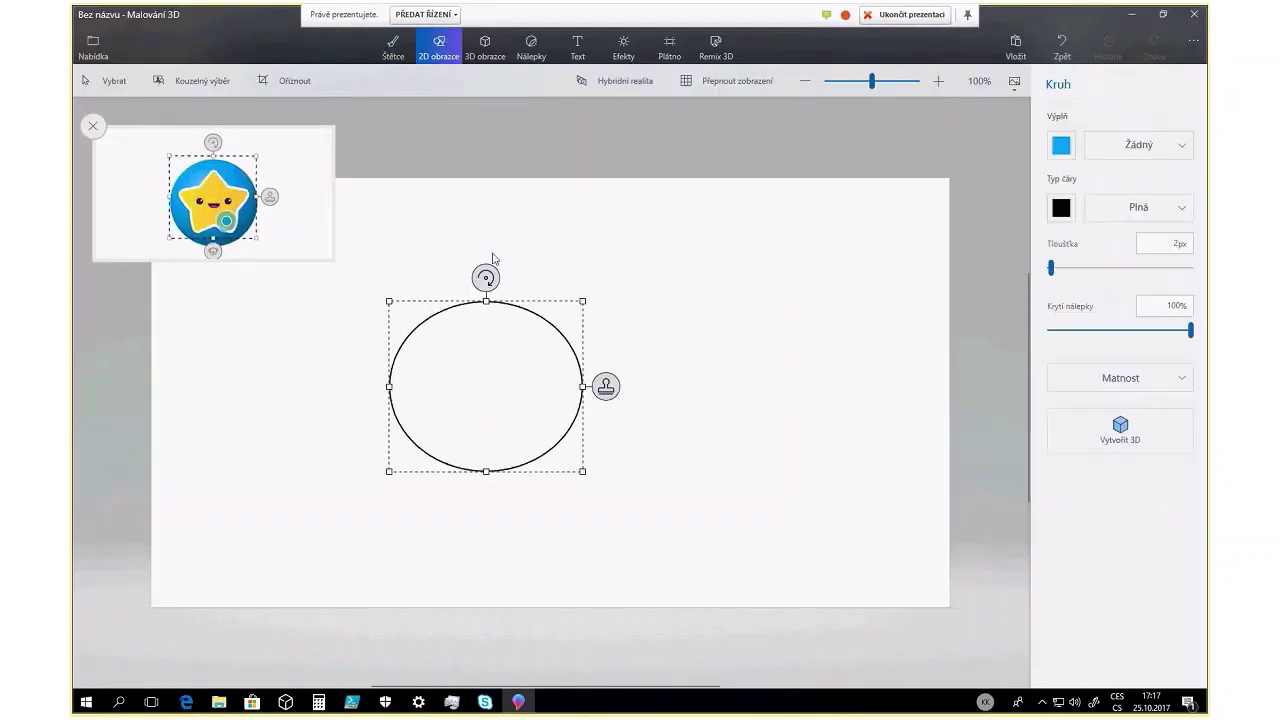
# Draw a blue 3D sphere in the middle of the canvas, try rotating it, and close Malování 3D
pyautogui.click(485, 48)
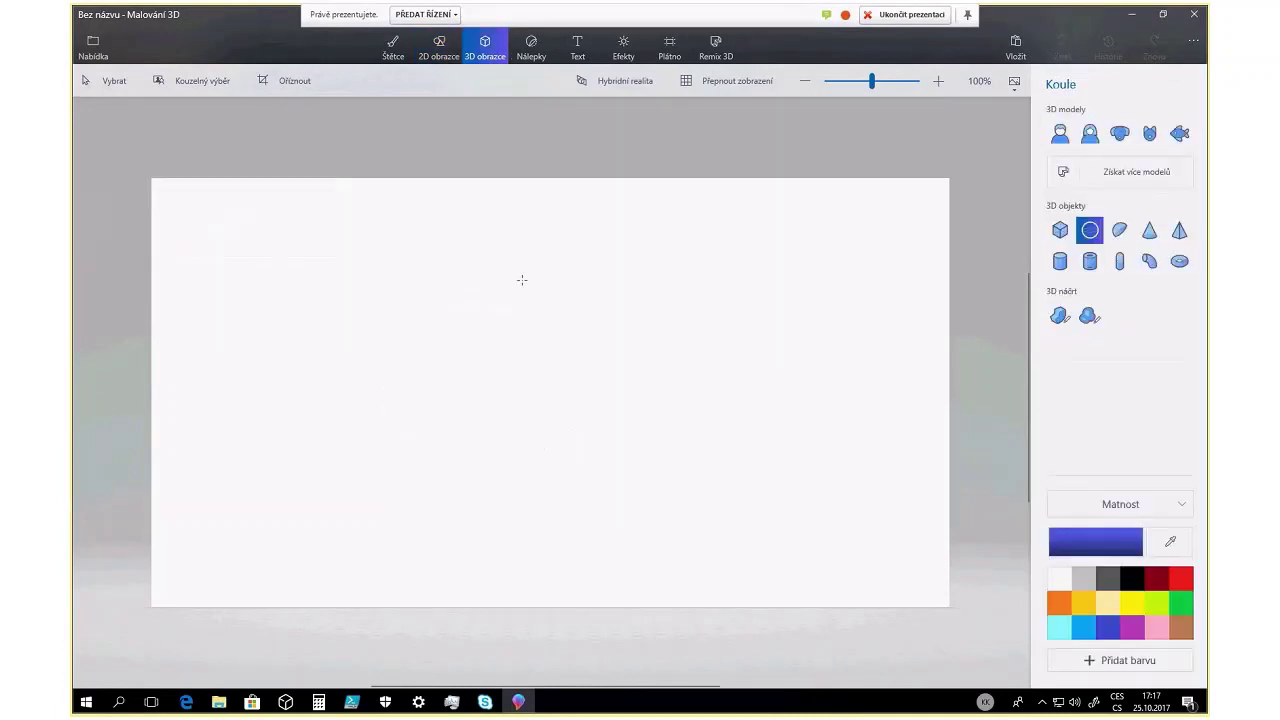
pyautogui.moveTo(520, 277); pyautogui.dragTo(714, 487)
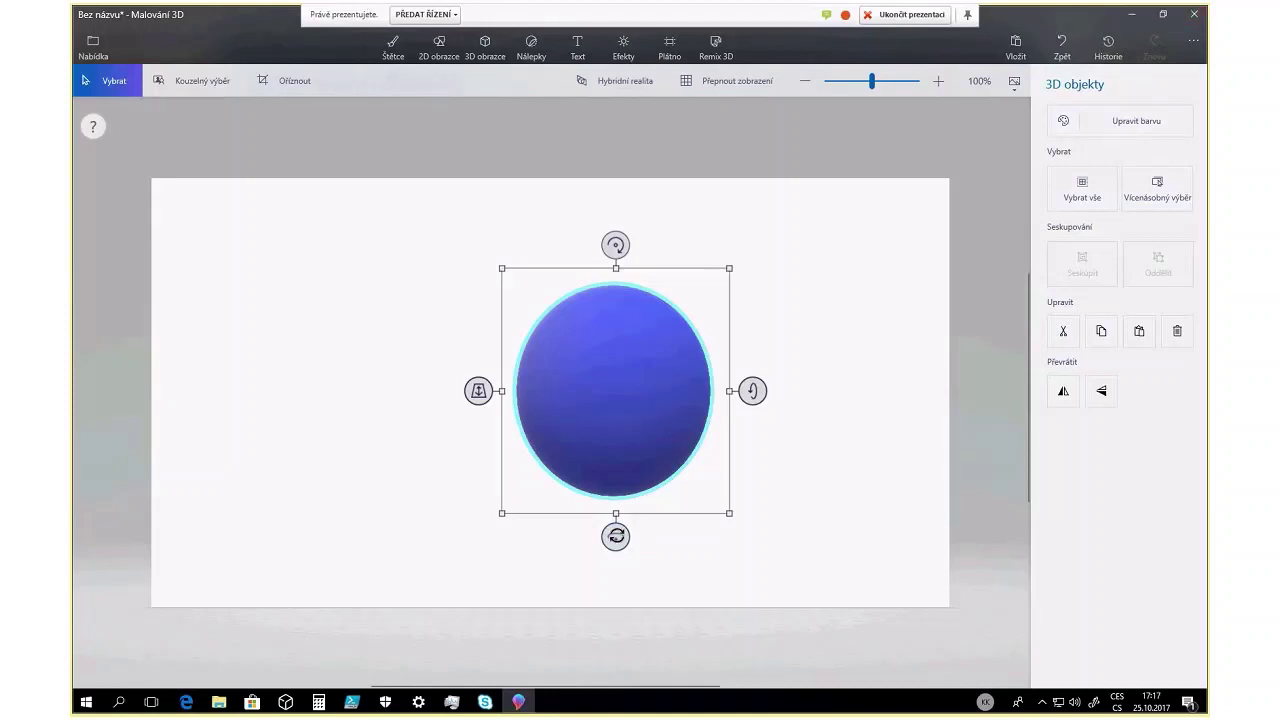
pyautogui.moveTo(616, 537)
pyautogui.mouseDown()
pyautogui.moveTo(720, 534)
pyautogui.moveTo(609, 537)
pyautogui.mouseUp()
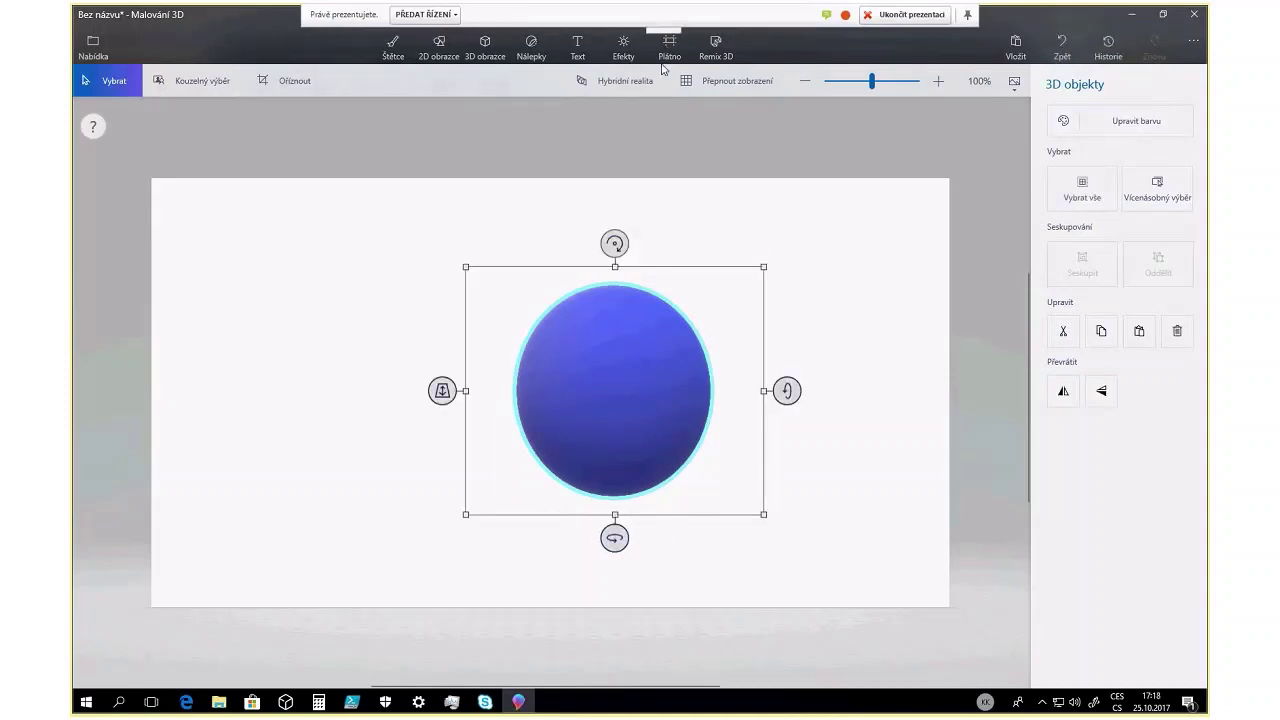
pyautogui.click(1193, 15)
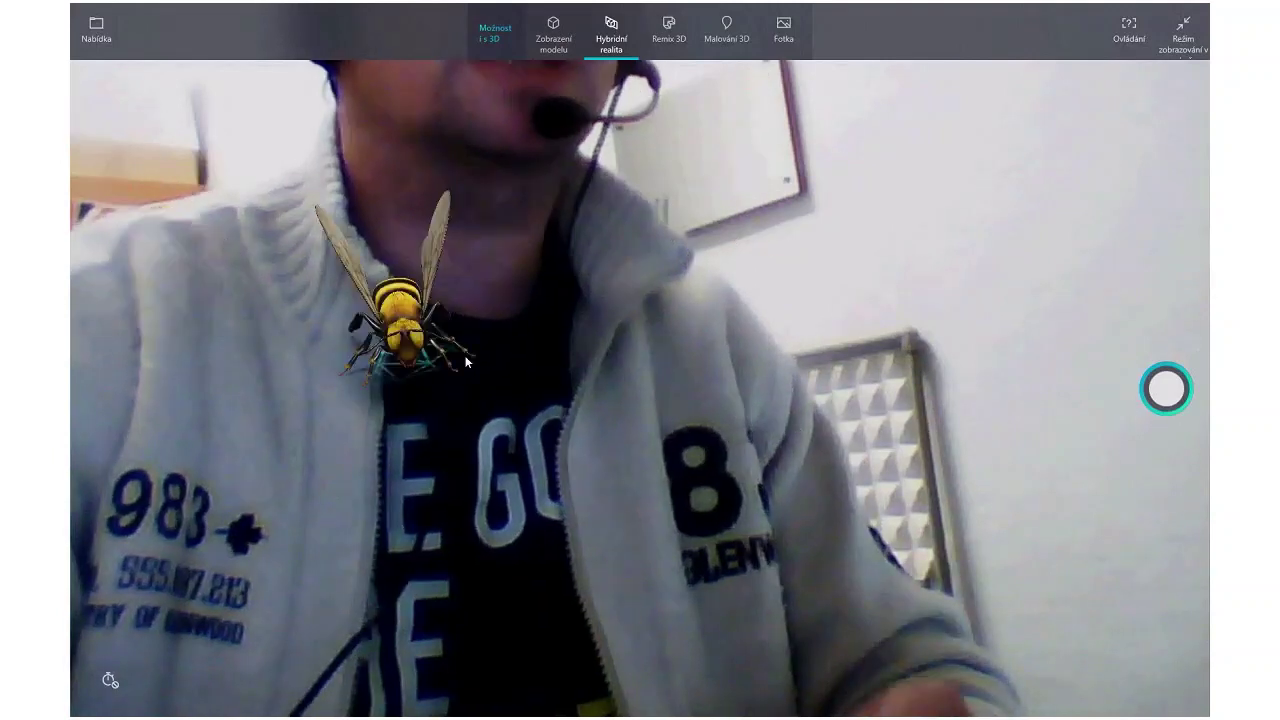
# Open the Remix 3D catalogue and browse through the Staff picks models
pyautogui.click(651, 31)
pyautogui.click(416, 226)
pyautogui.scroll(-5, 690, 520)
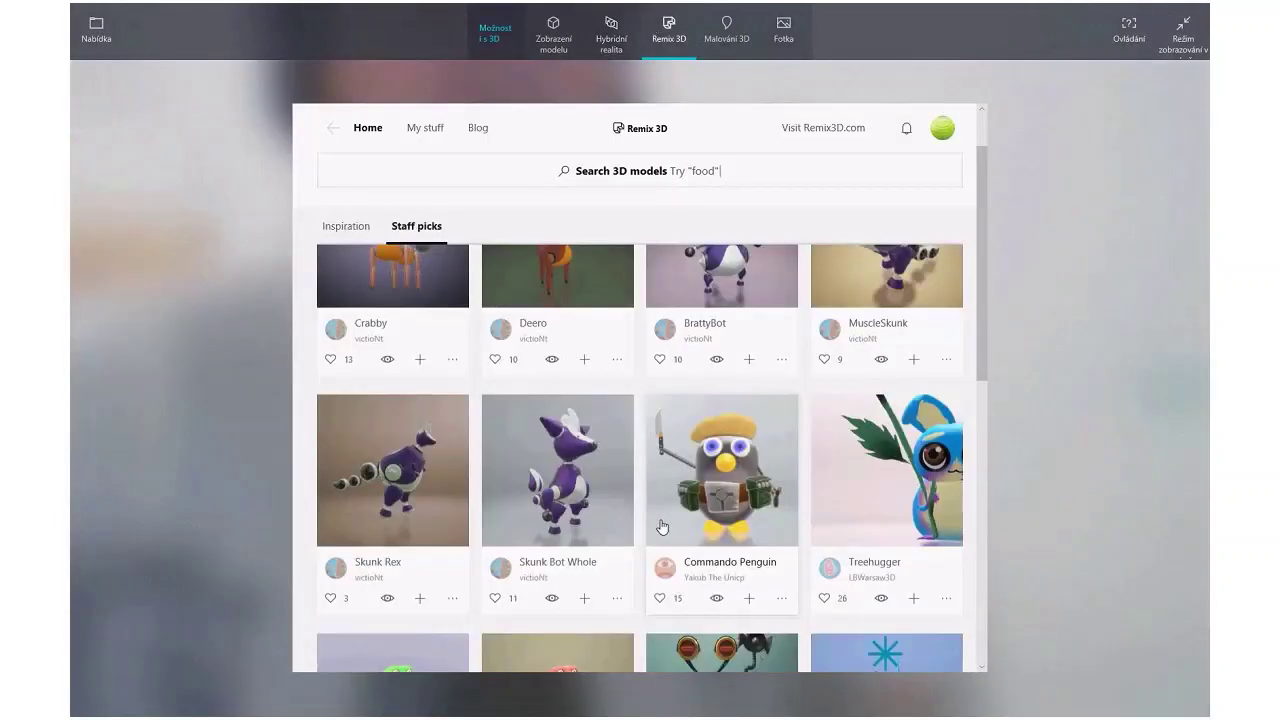
pyautogui.scroll(-2, 711, 518)
pyautogui.scroll(-3, 711, 518)
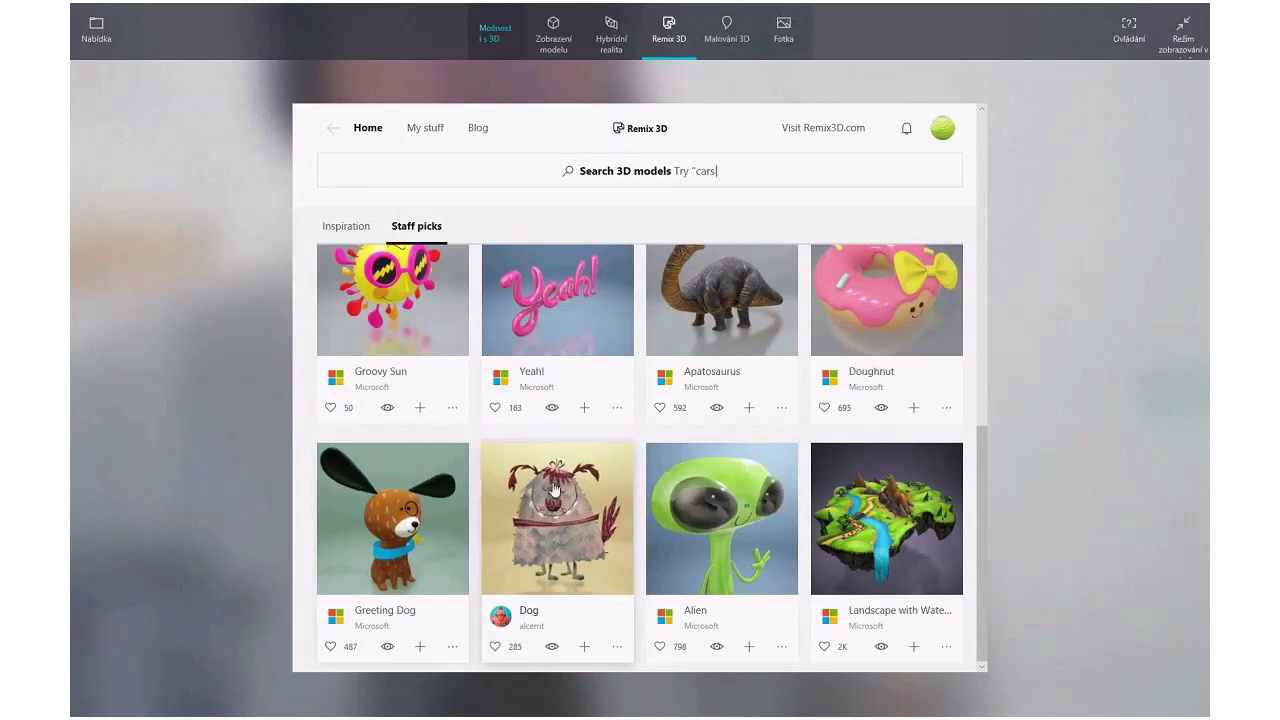
pyautogui.scroll(1, 630, 465)
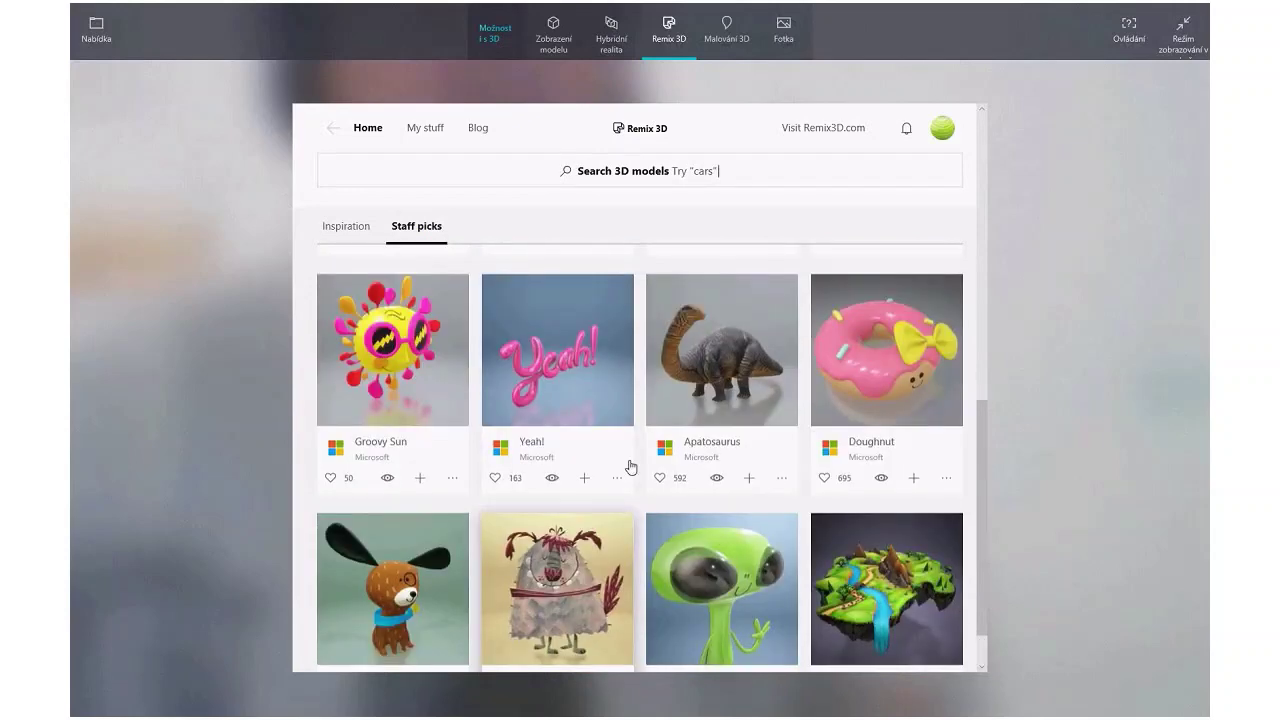
pyautogui.scroll(3, 630, 465)
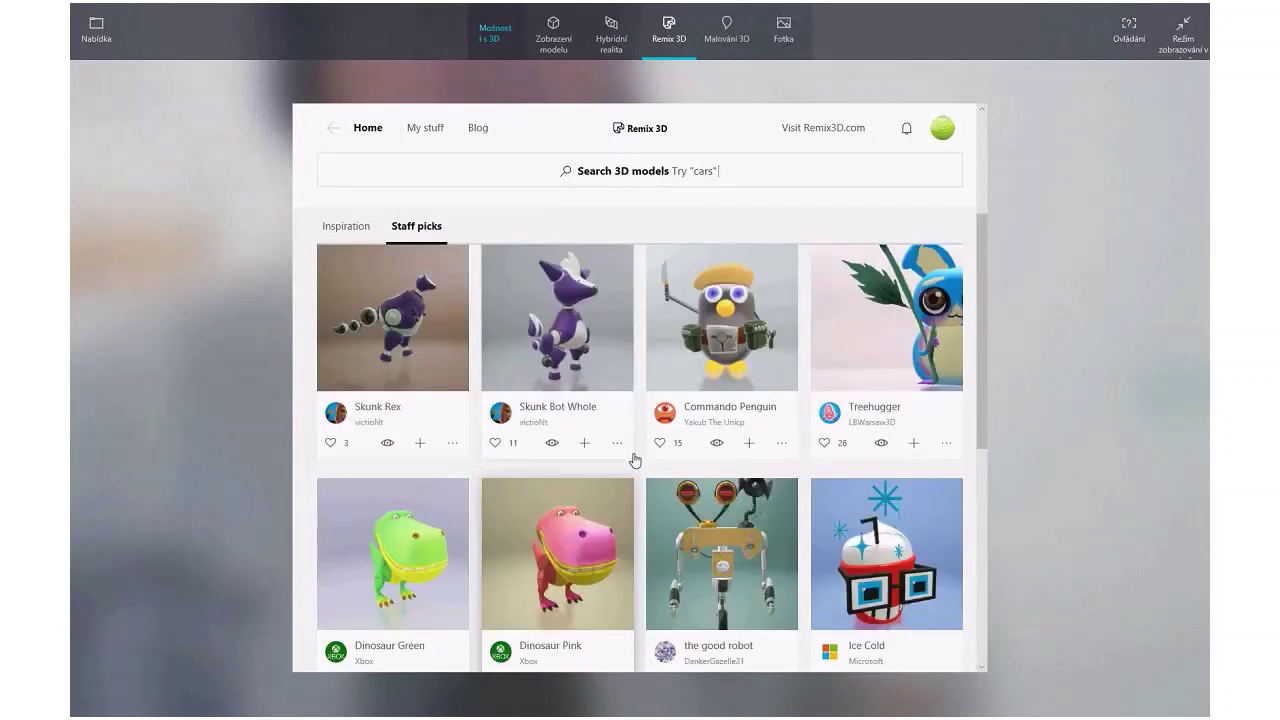
pyautogui.scroll(3, 635, 460)
# Browse the whole Inspiration collection of Remix 3D models down to its end and return to its beginning
pyautogui.click(362, 228)
pyautogui.scroll(-1, 577, 432)
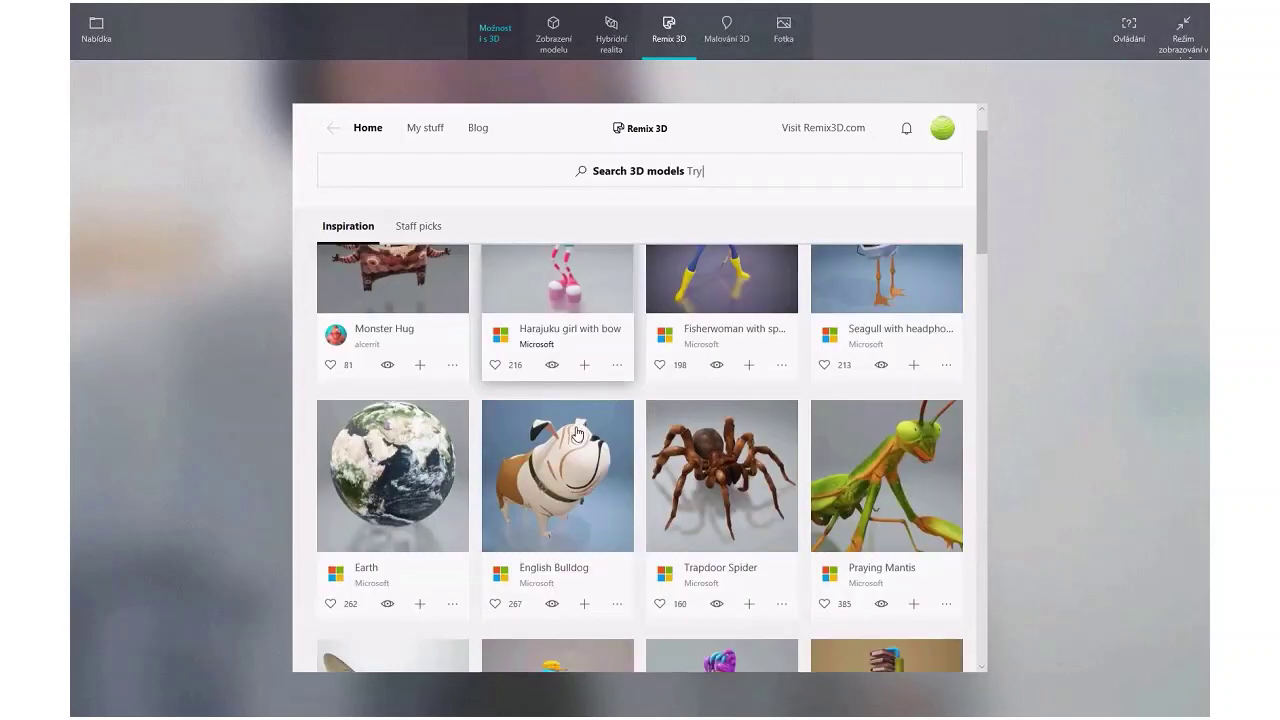
pyautogui.scroll(-3, 576, 432)
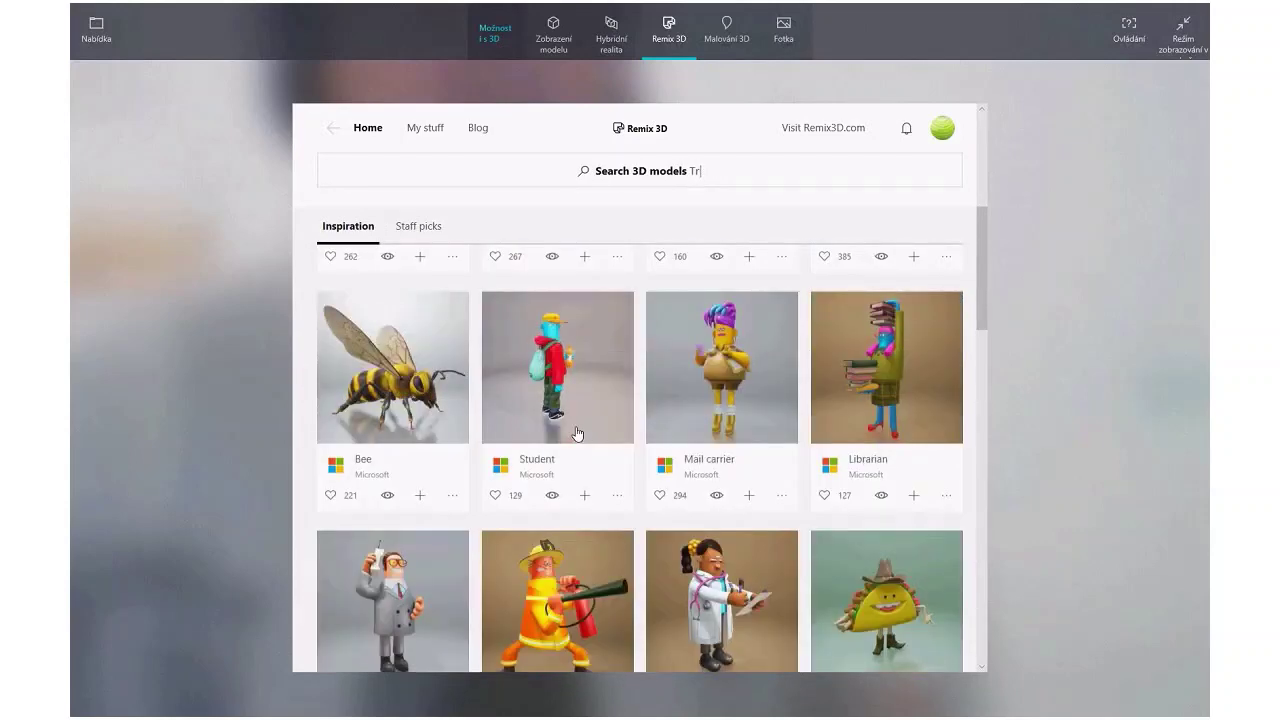
pyautogui.scroll(-1, 577, 432)
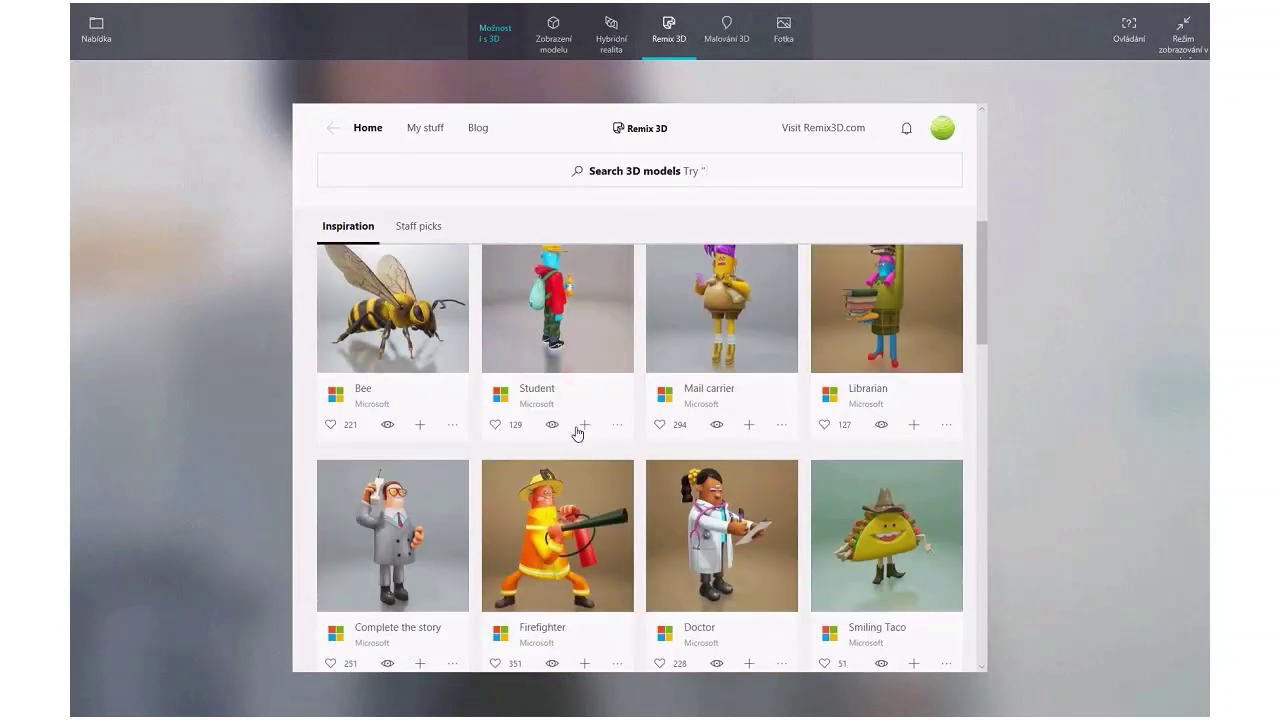
pyautogui.scroll(-3, 577, 432)
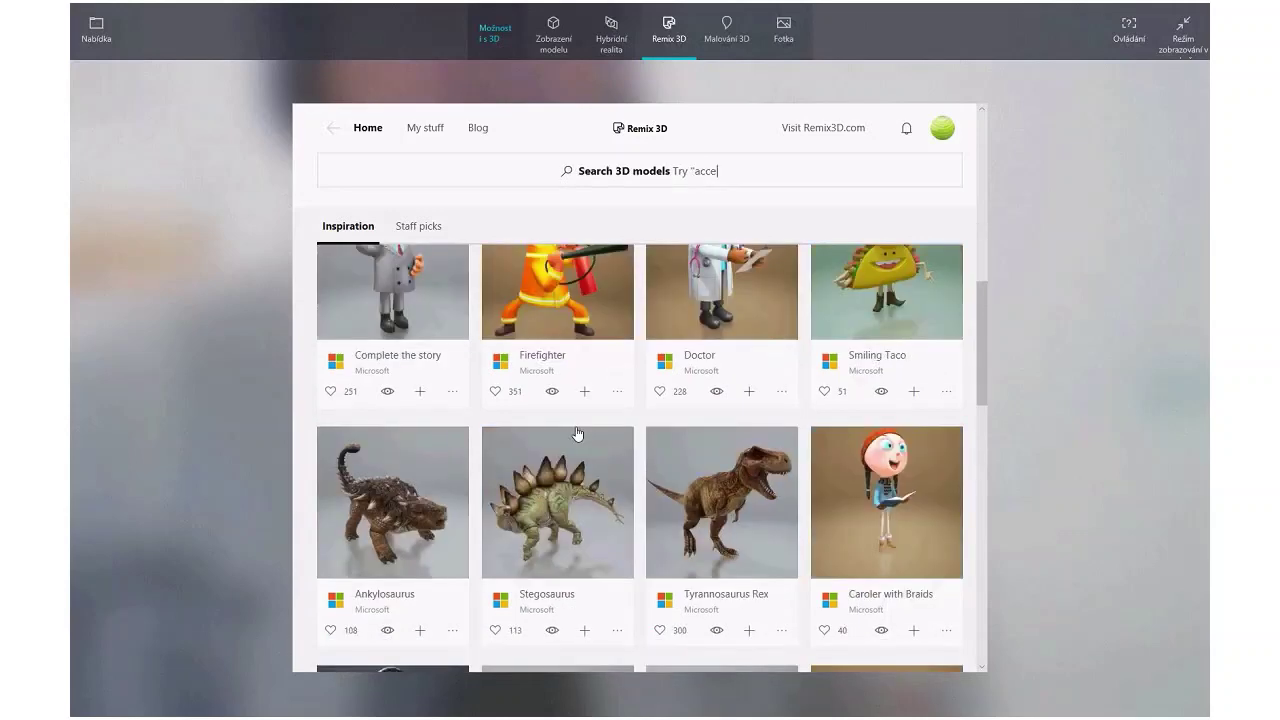
pyautogui.scroll(-2, 577, 432)
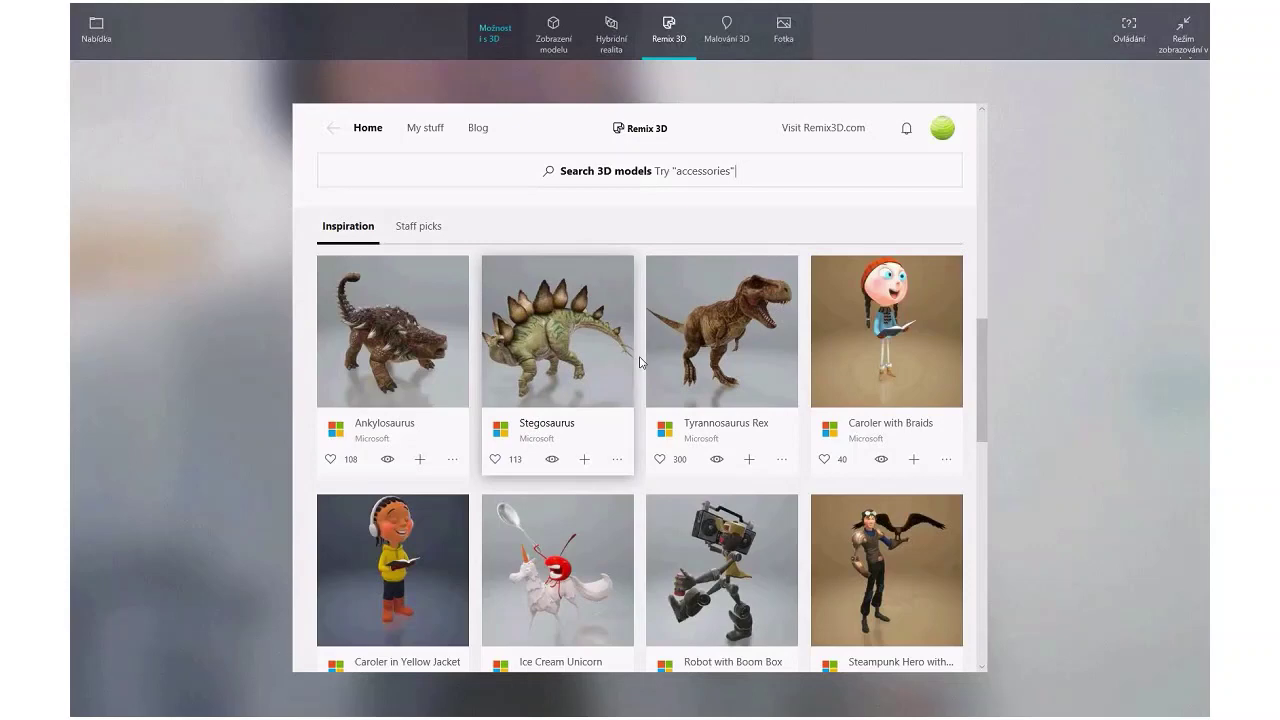
pyautogui.scroll(-3, 640, 362)
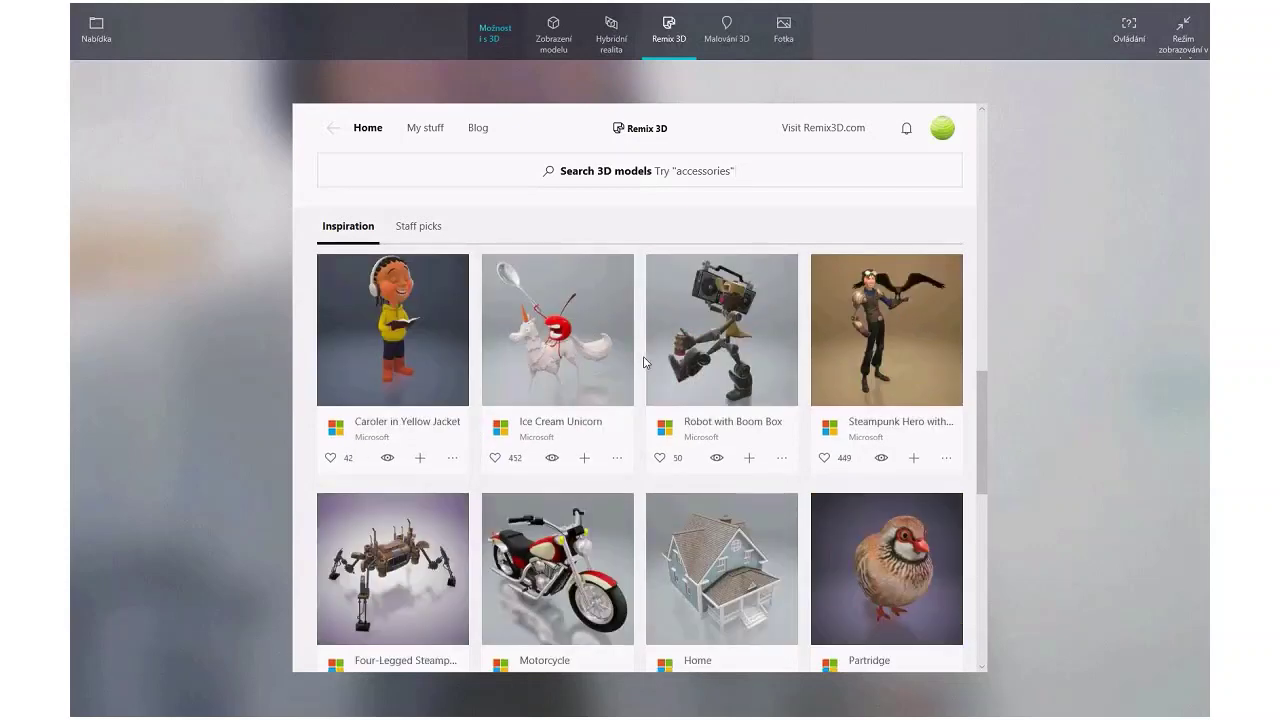
pyautogui.scroll(-3, 645, 362)
pyautogui.scroll(-4, 645, 362)
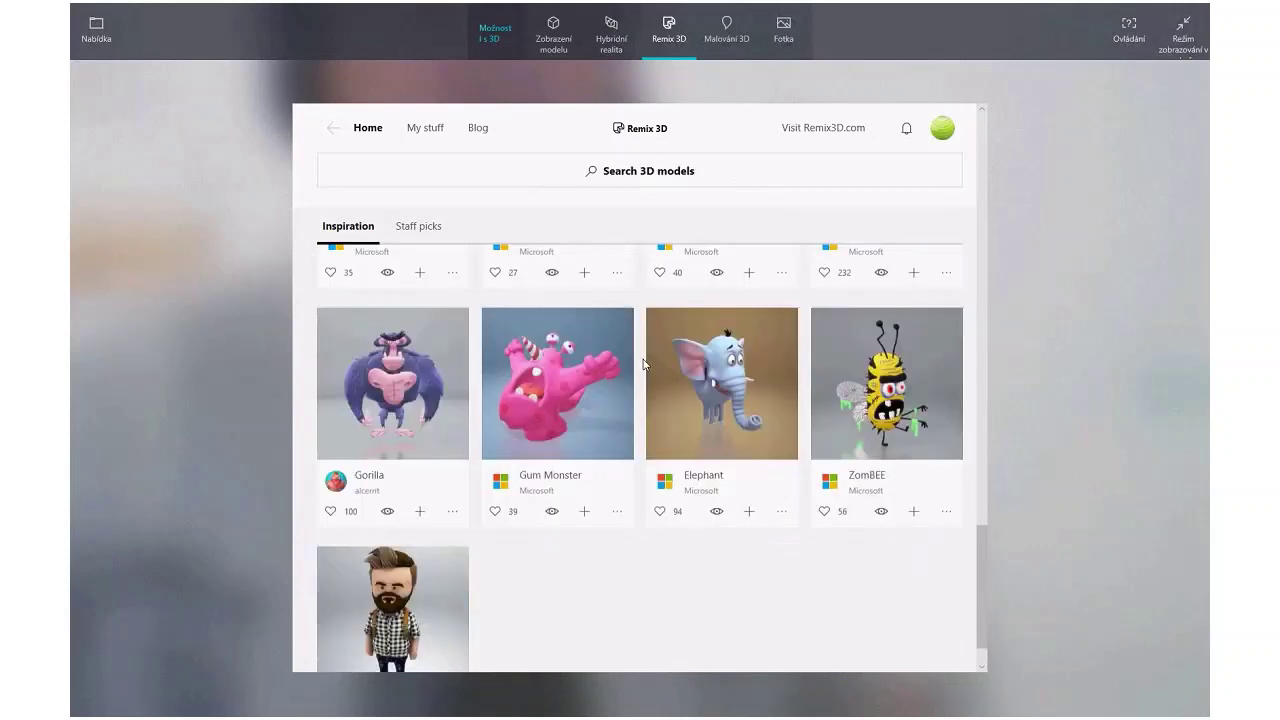
pyautogui.scroll(15, 614, 246)
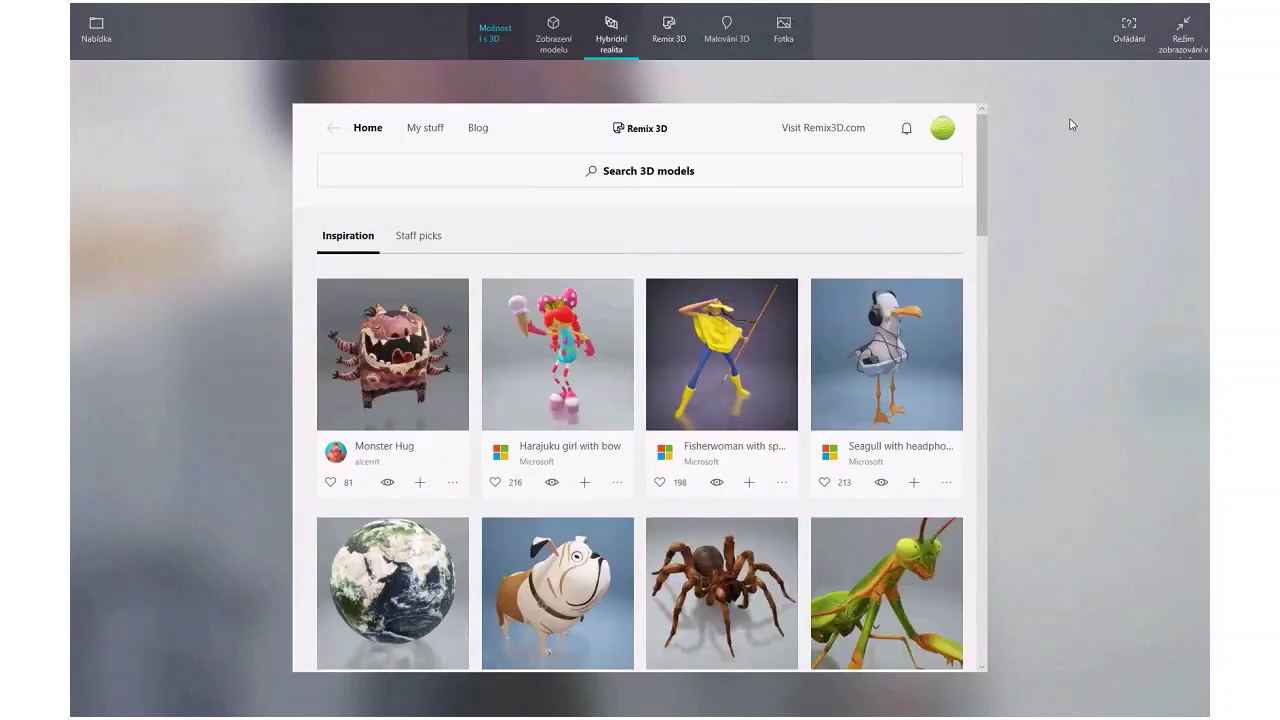
# Dismiss the Remix 3D catalogue and close Prohlížeč hybridní reality
pyautogui.click(1072, 124)
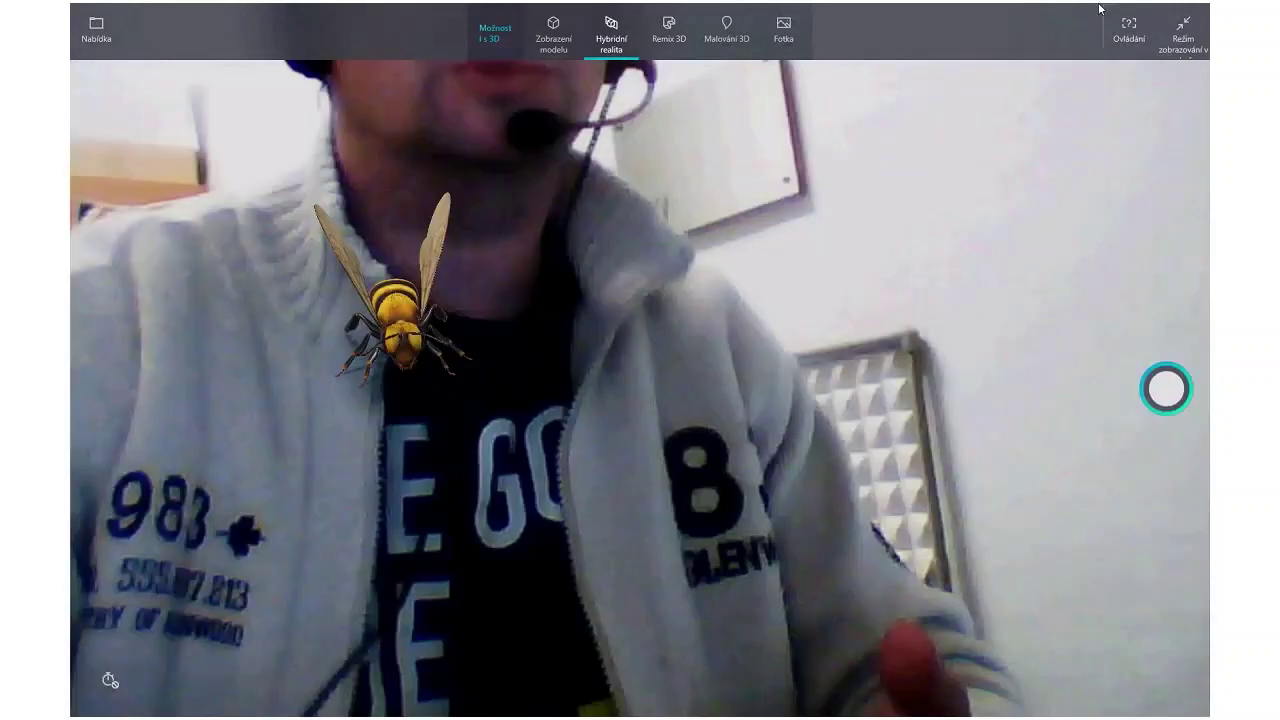
pyautogui.moveTo(1193, 21)
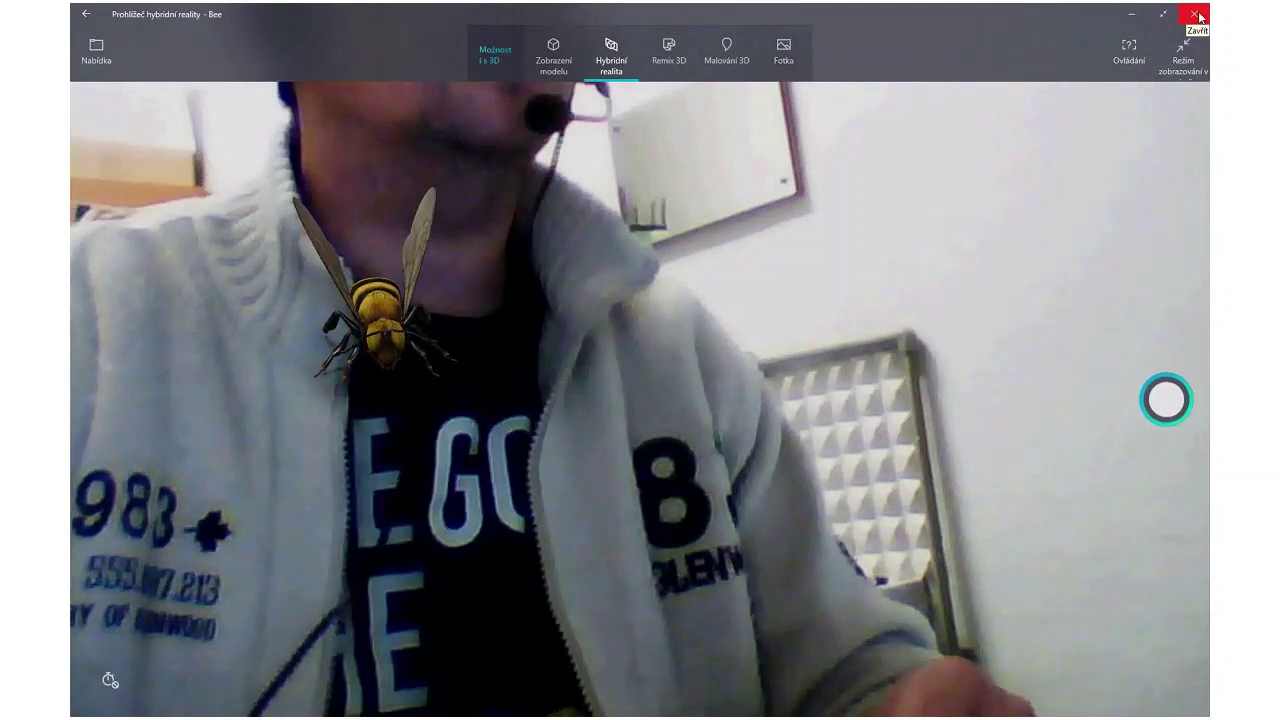
pyautogui.click(1196, 15)
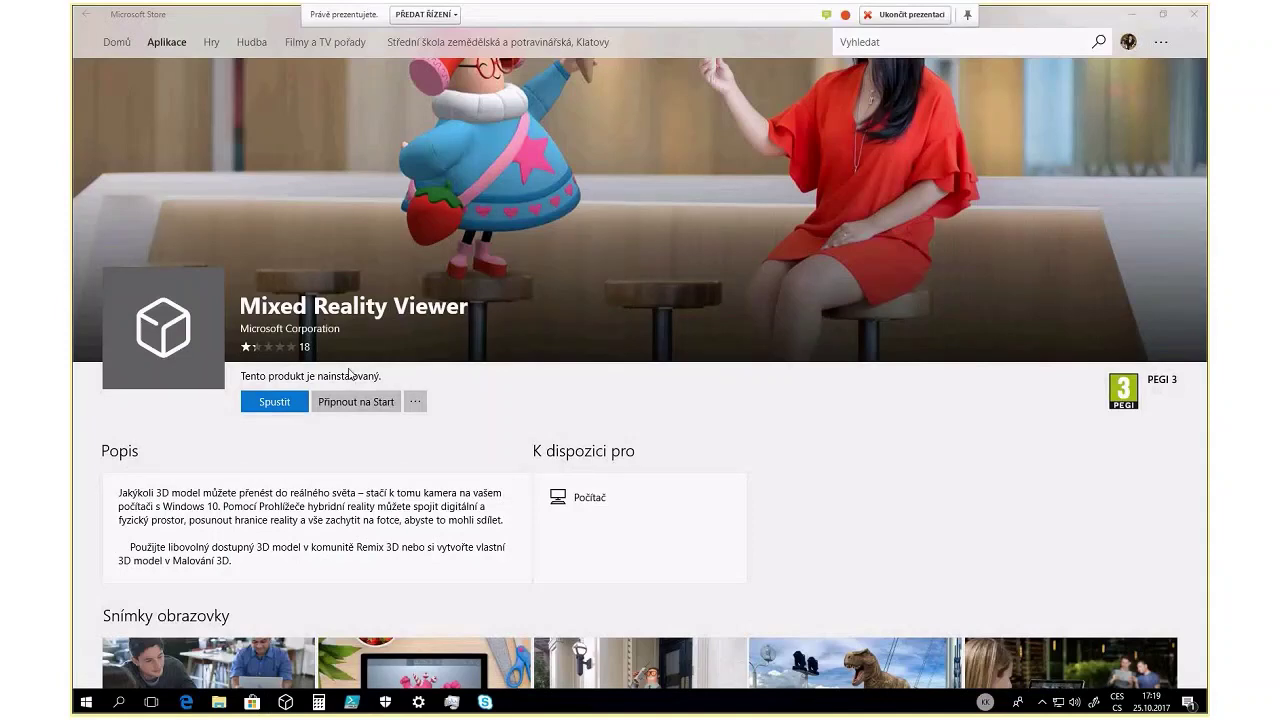
# Look through the Mixed Reality Viewer page in Microsoft Store, enlarging the screenshot of the red bicycle on a tablet and closing it again
pyautogui.scroll(-3, 360, 385)
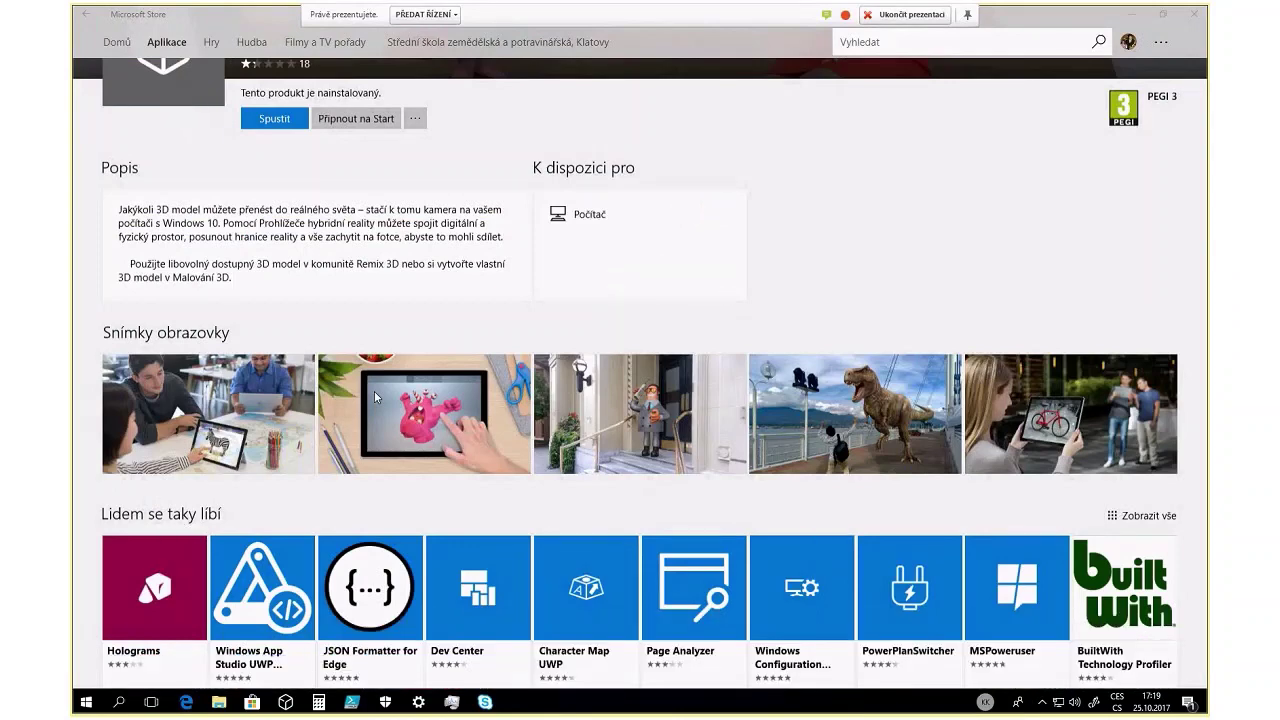
pyautogui.scroll(-1, 374, 393)
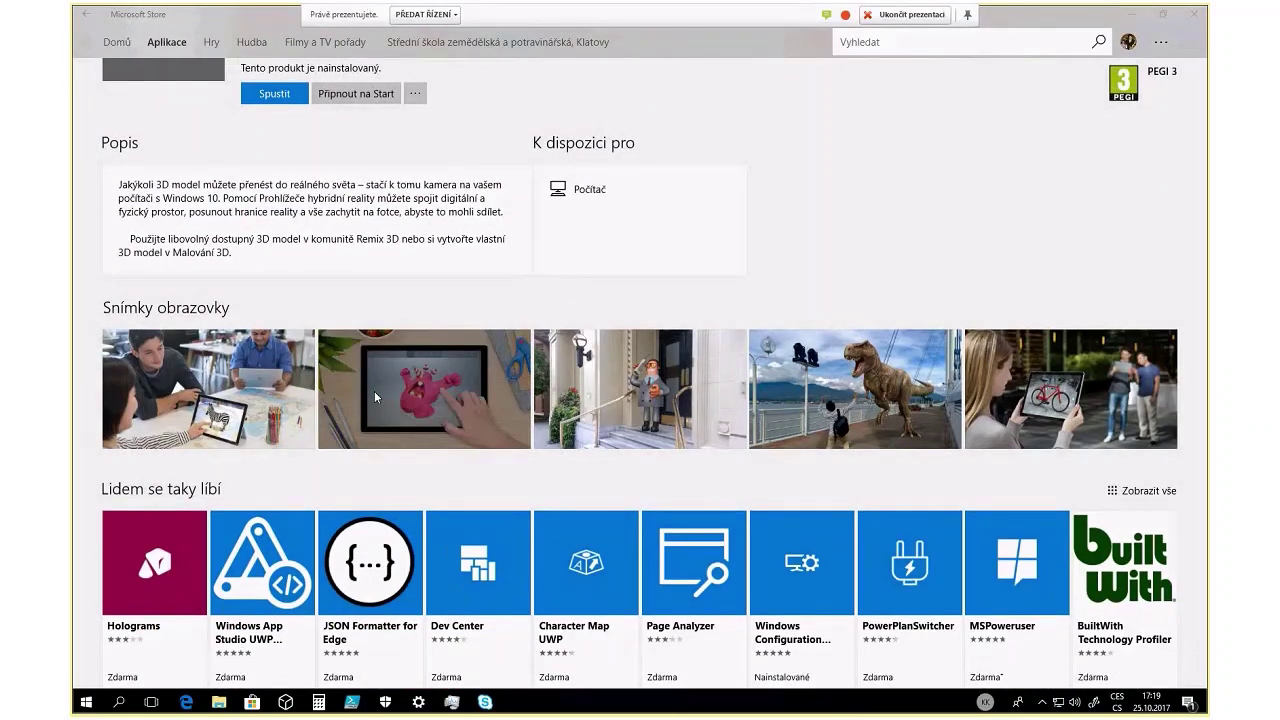
pyautogui.scroll(-1, 374, 397)
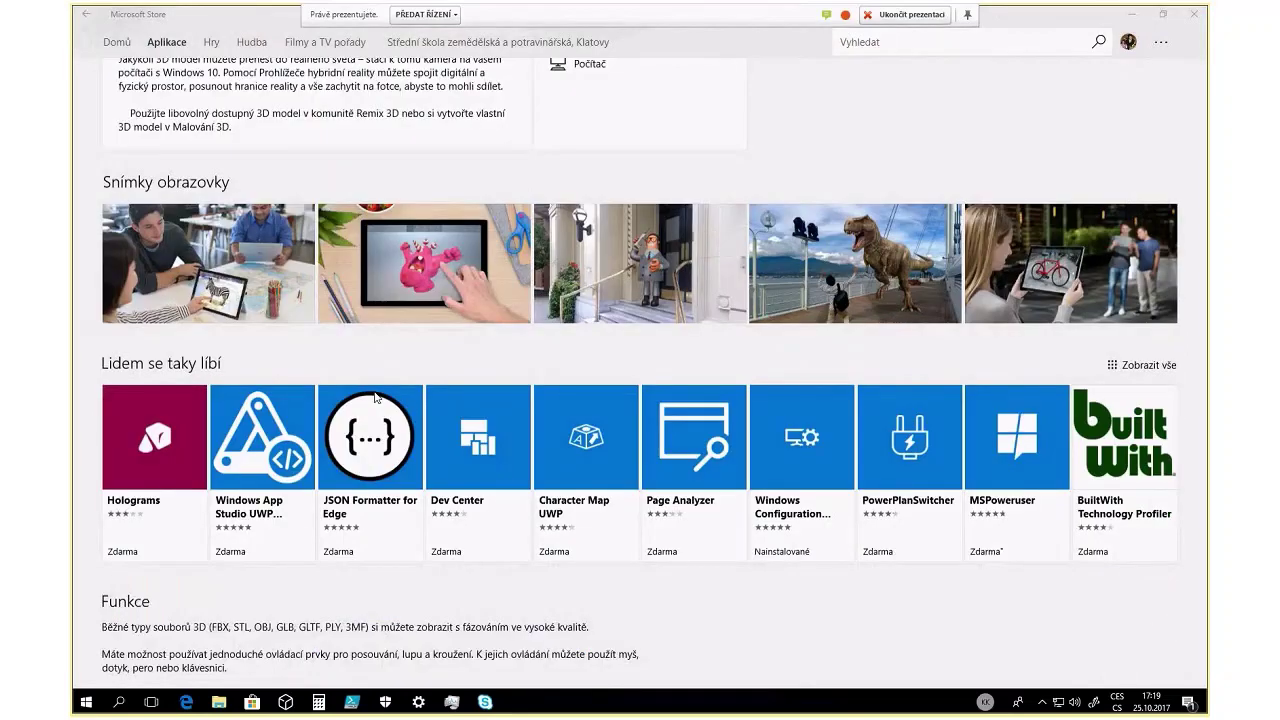
pyautogui.scroll(1, 825, 338)
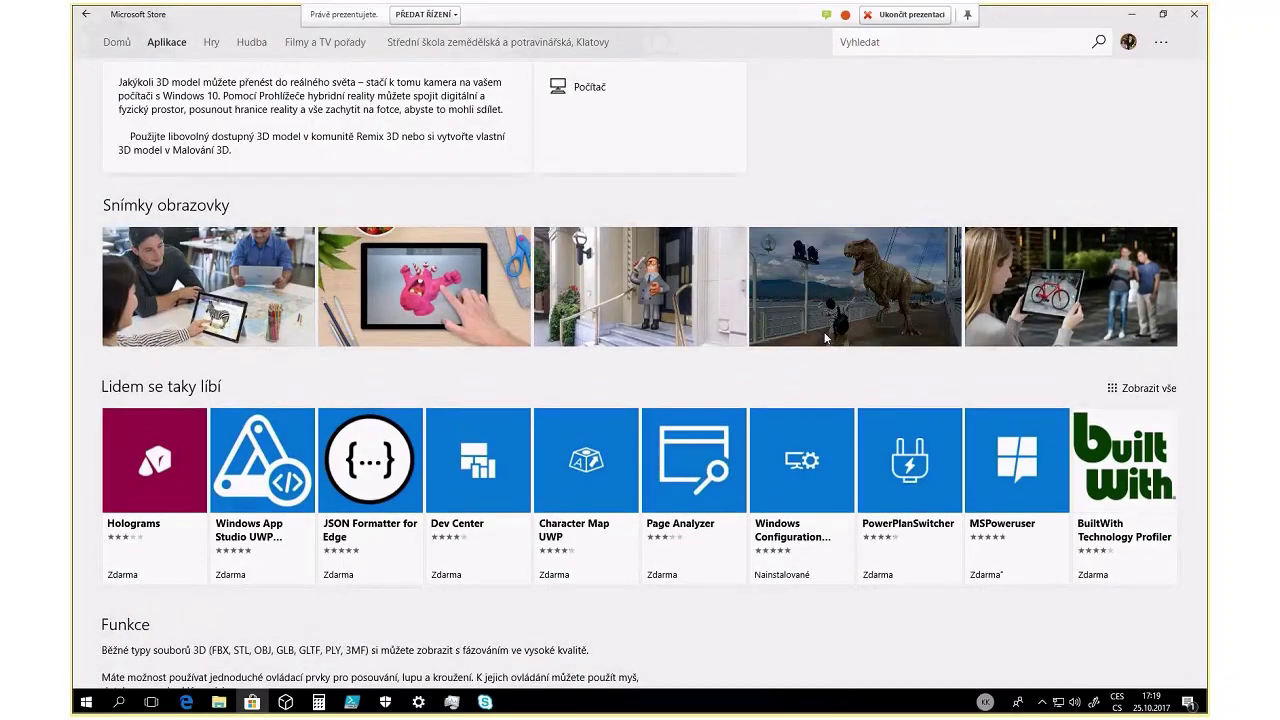
pyautogui.click(1010, 265)
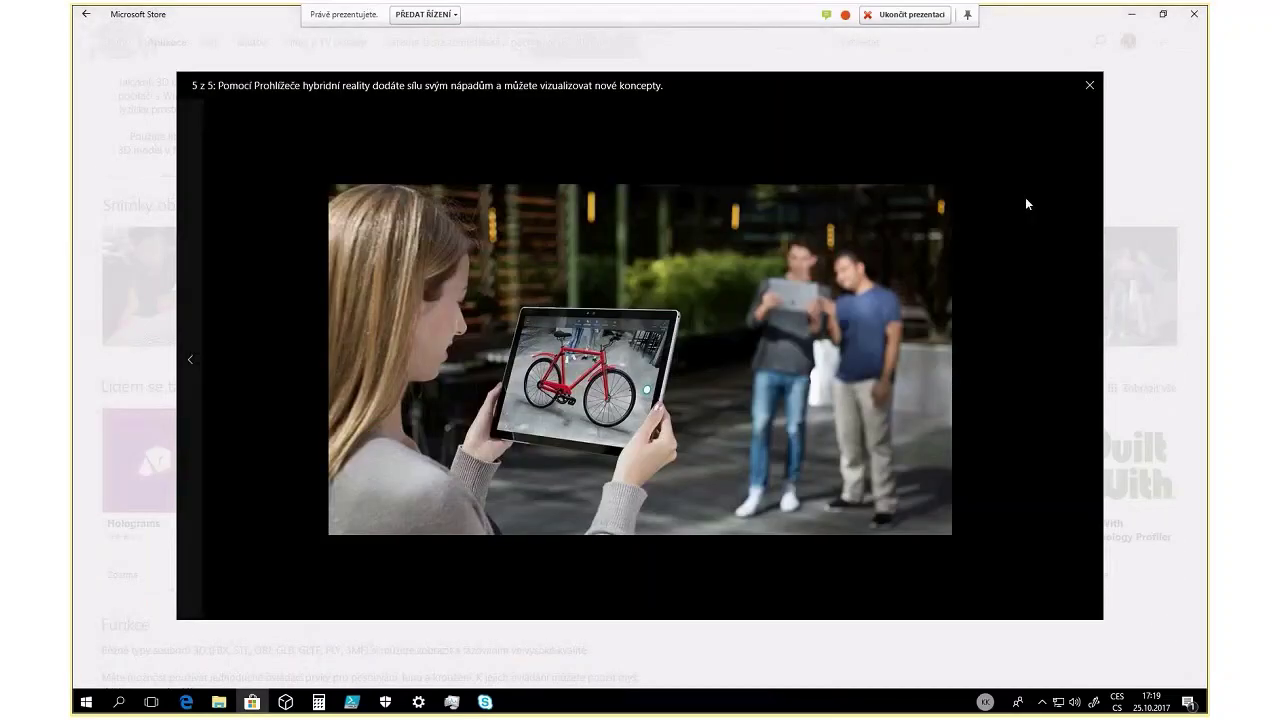
pyautogui.click(1088, 86)
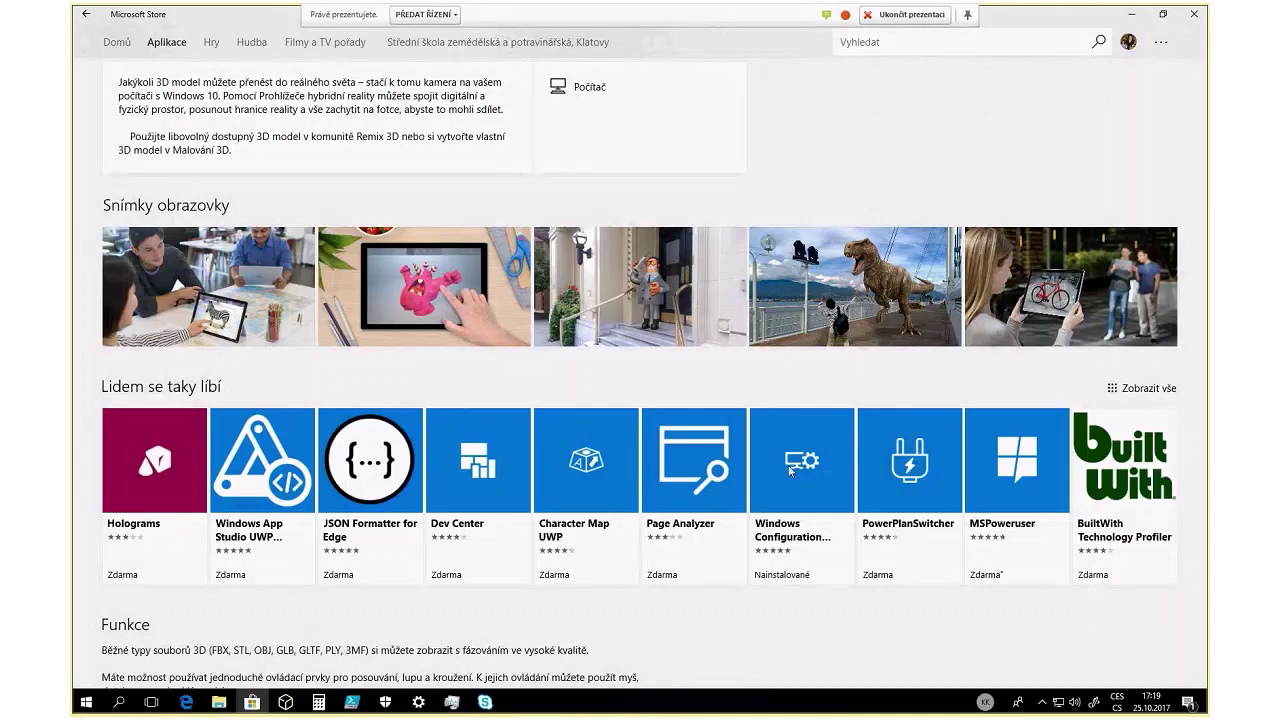
pyautogui.scroll(5, 790, 470)
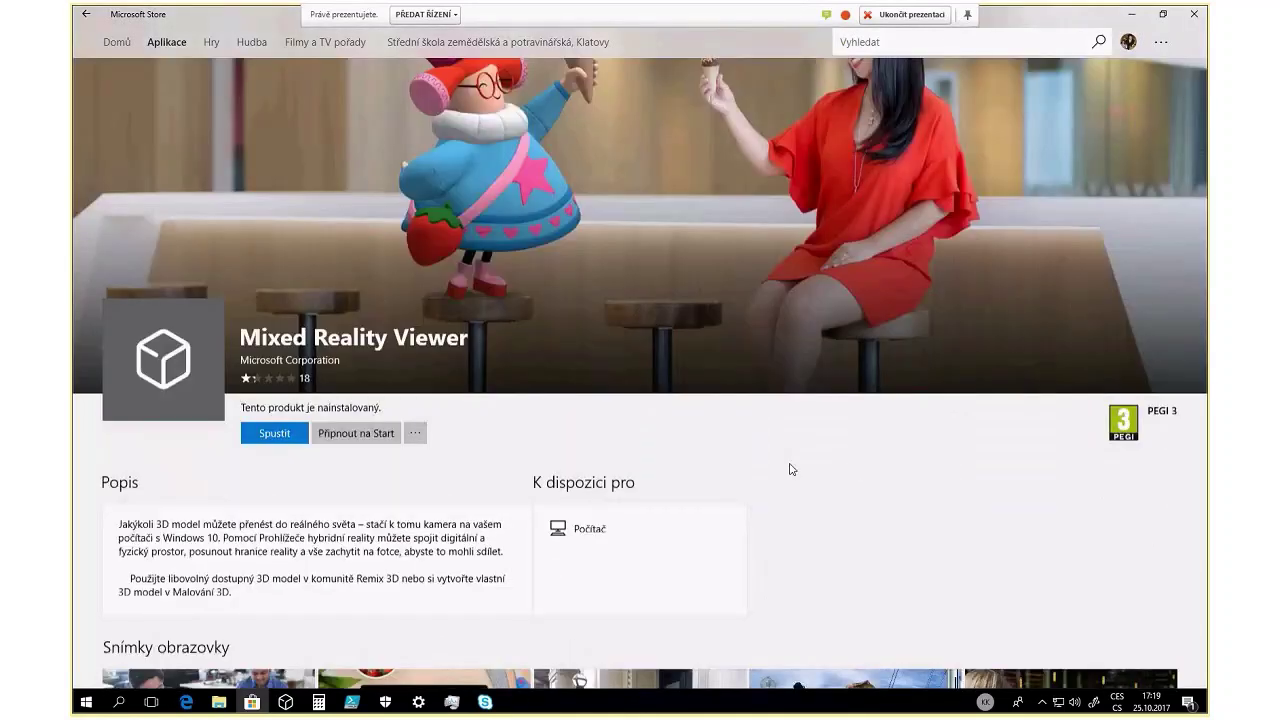
pyautogui.scroll(1, 790, 469)
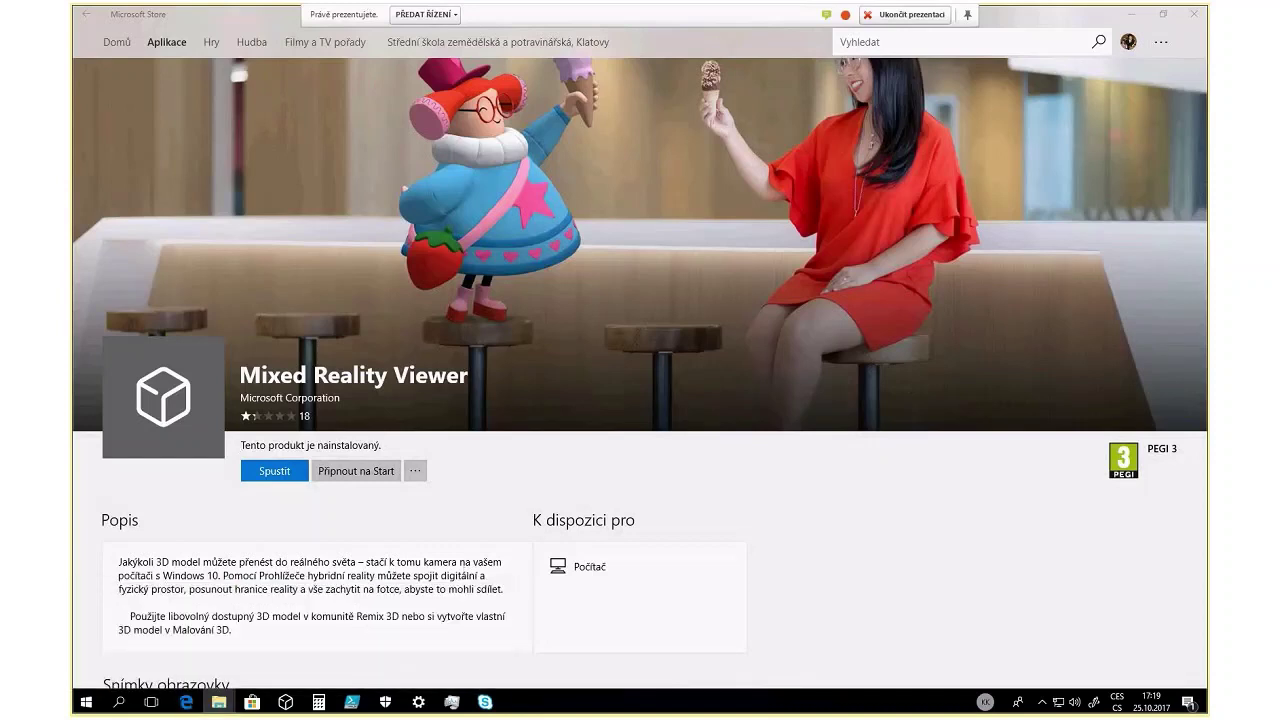
# Switch to the Volby 2017 folder in File Explorer, view the sharing options for 1794-hd.mp4 and dismiss them
pyautogui.hotkey('alt', 'Tab')
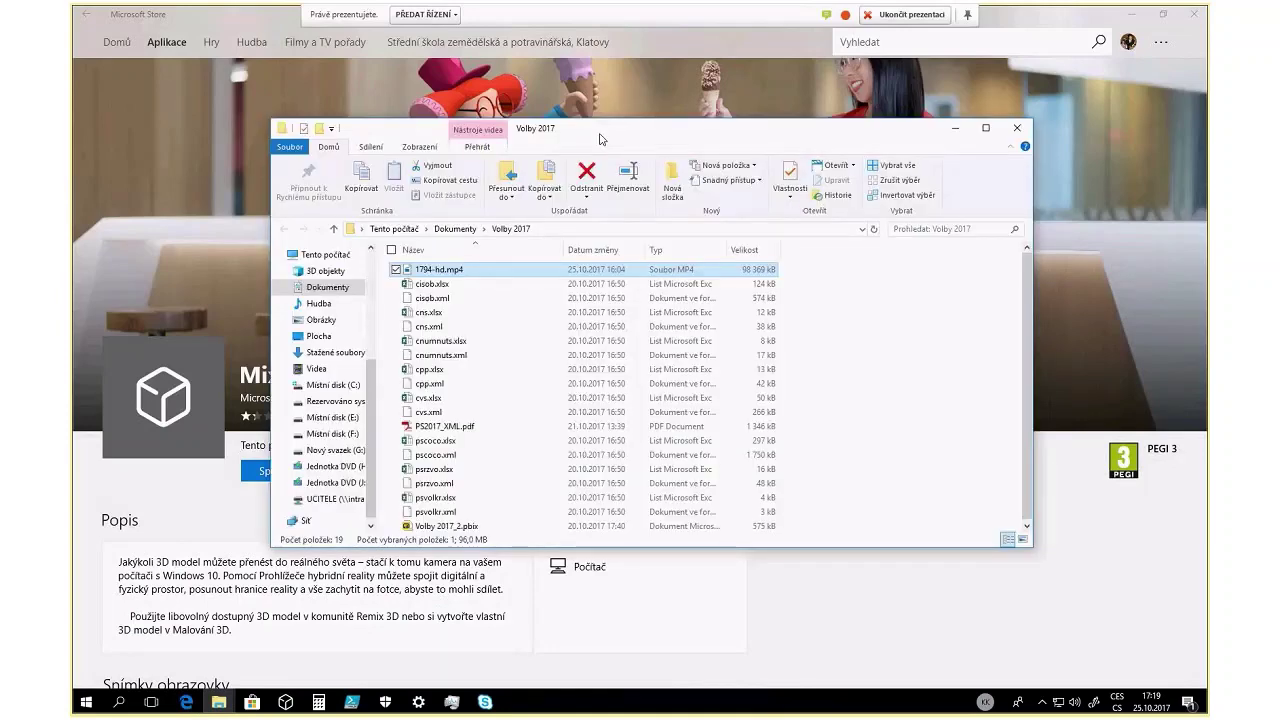
pyautogui.moveTo(601, 139); pyautogui.dragTo(496, 144)
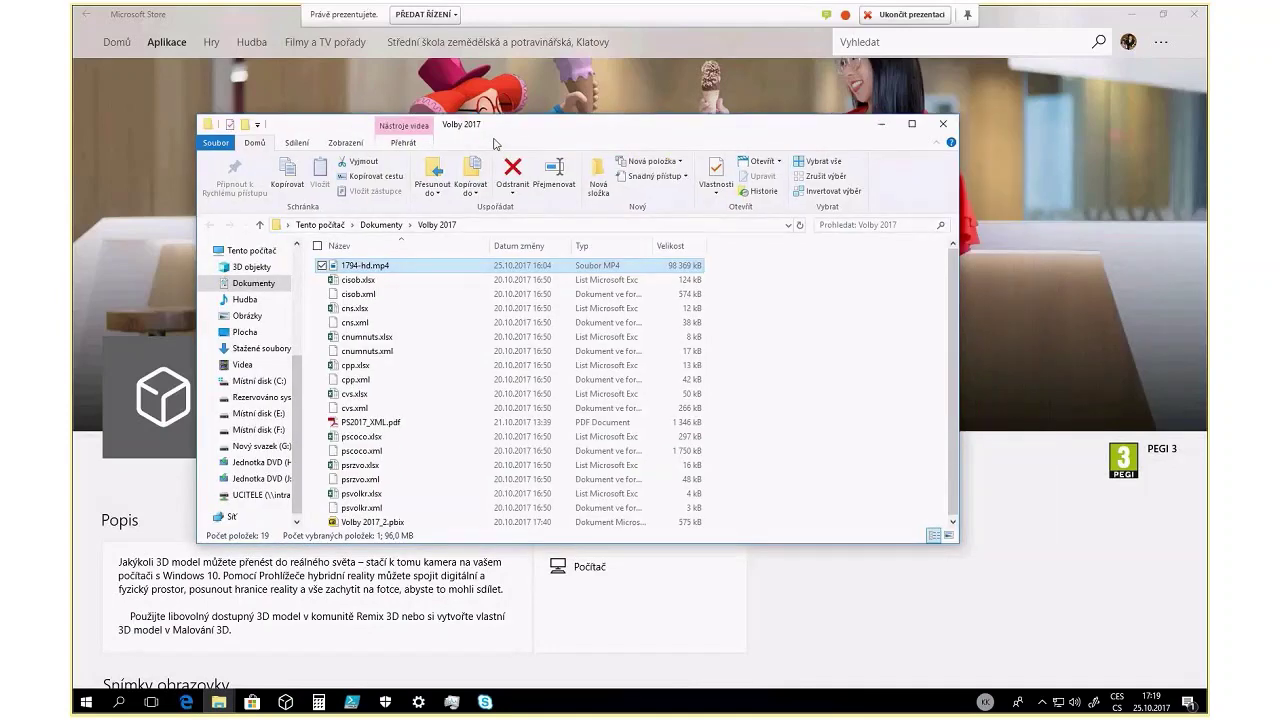
pyautogui.rightClick(360, 265)
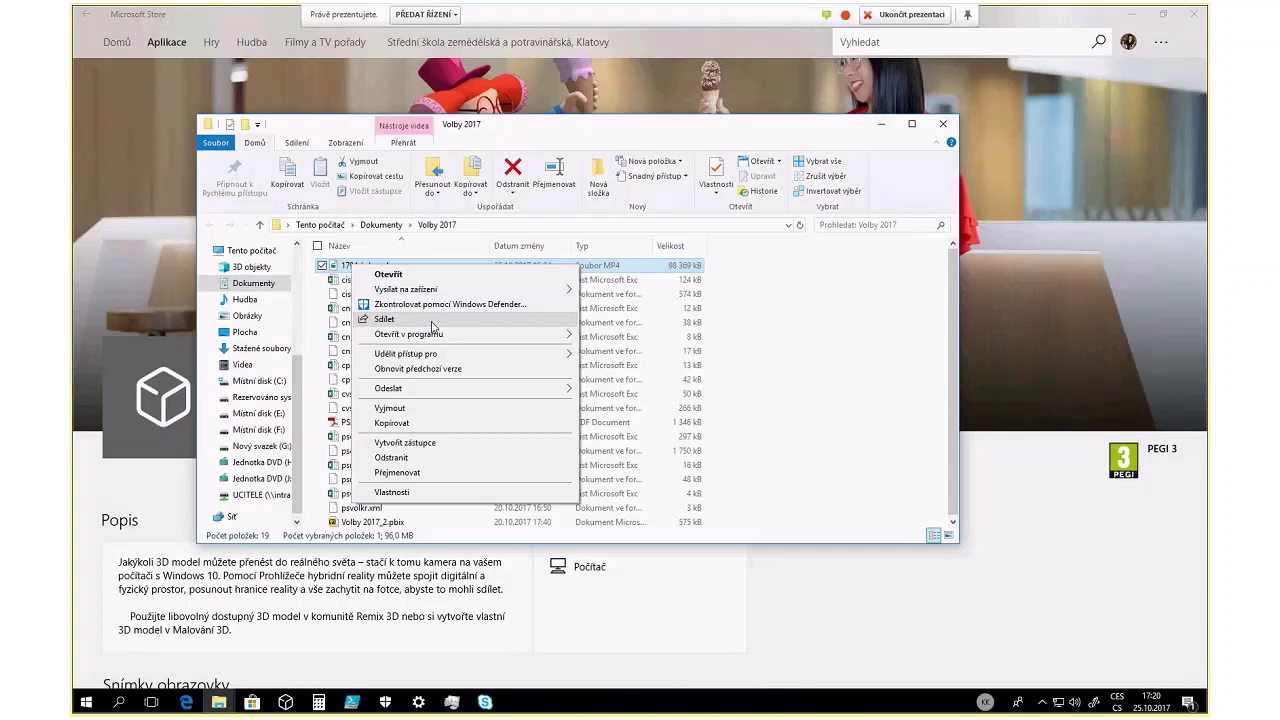
pyautogui.click(432, 320)
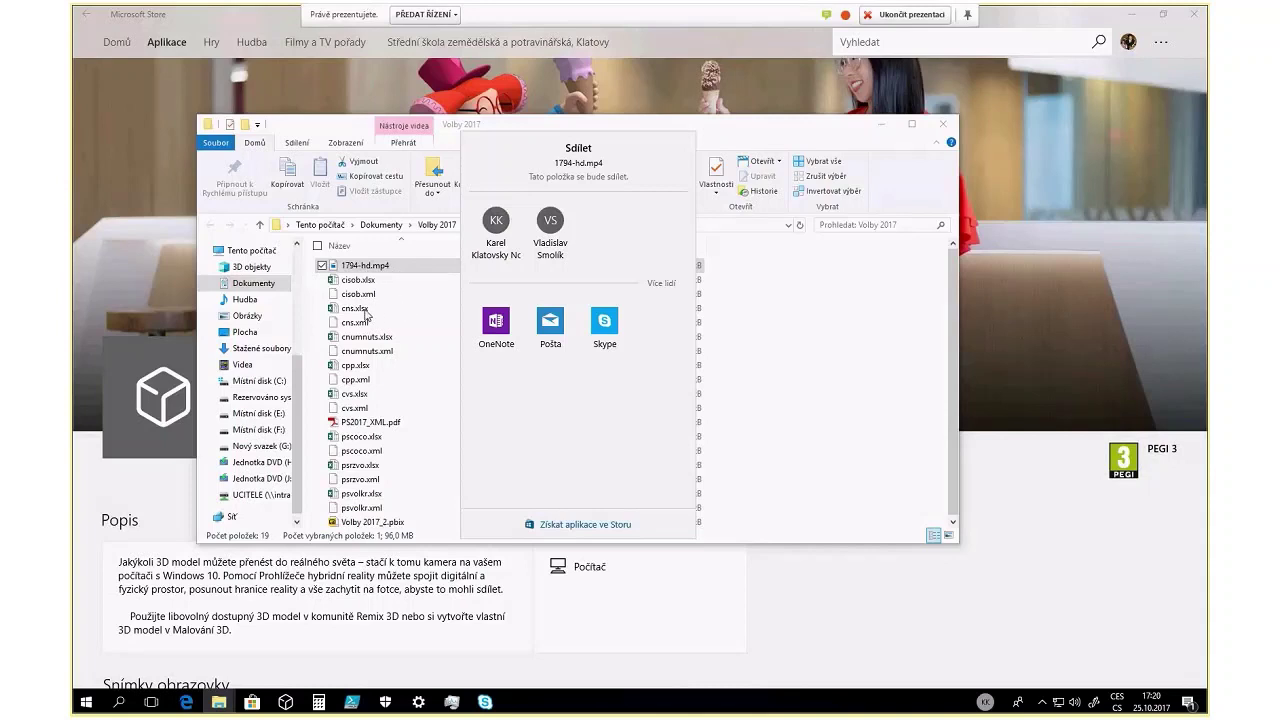
pyautogui.click(399, 315)
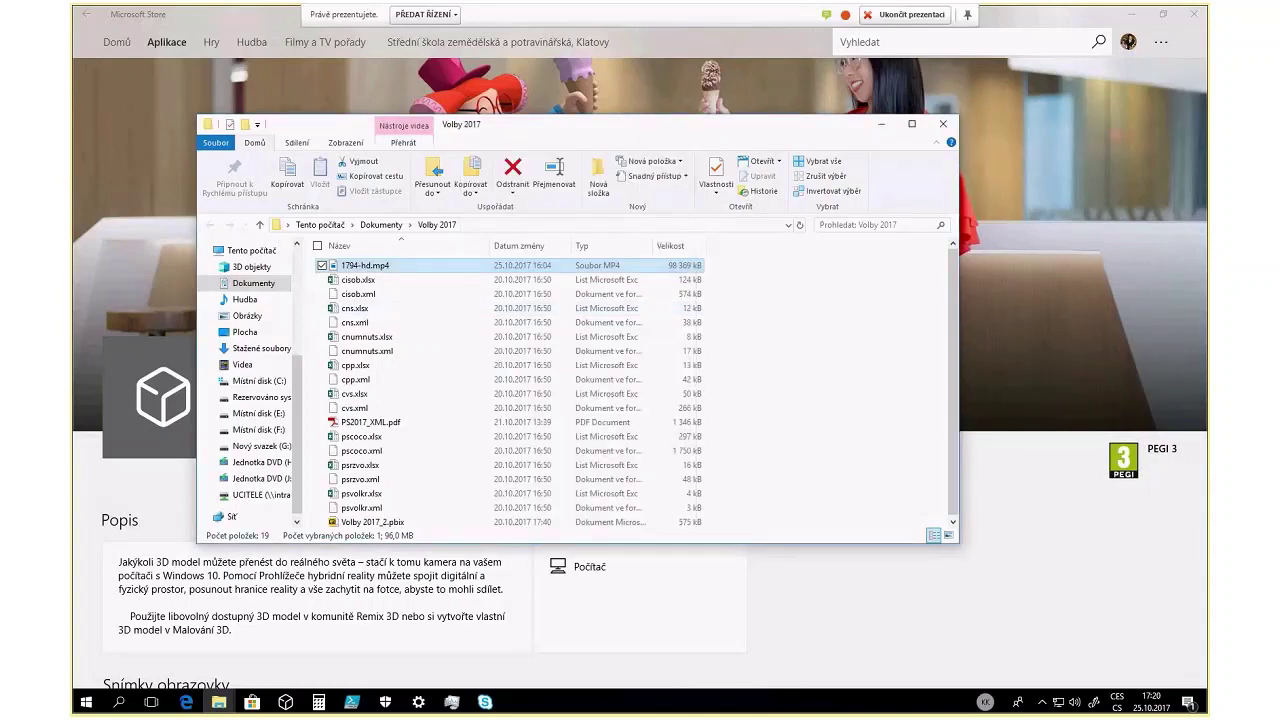
pyautogui.click(186, 702)
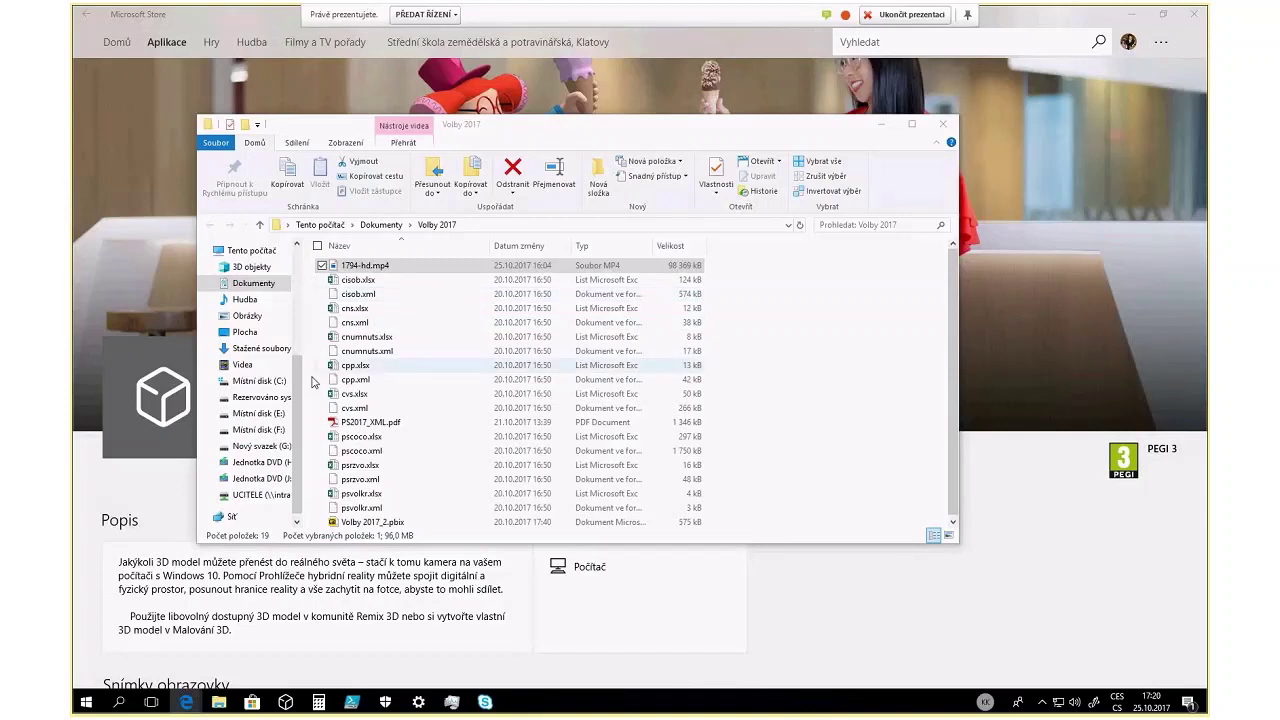
# Search Windows for "kal", launch Kalkulačka, then move its window aside and make it narrower
pyautogui.click(120, 703)
pyautogui.write('kal')
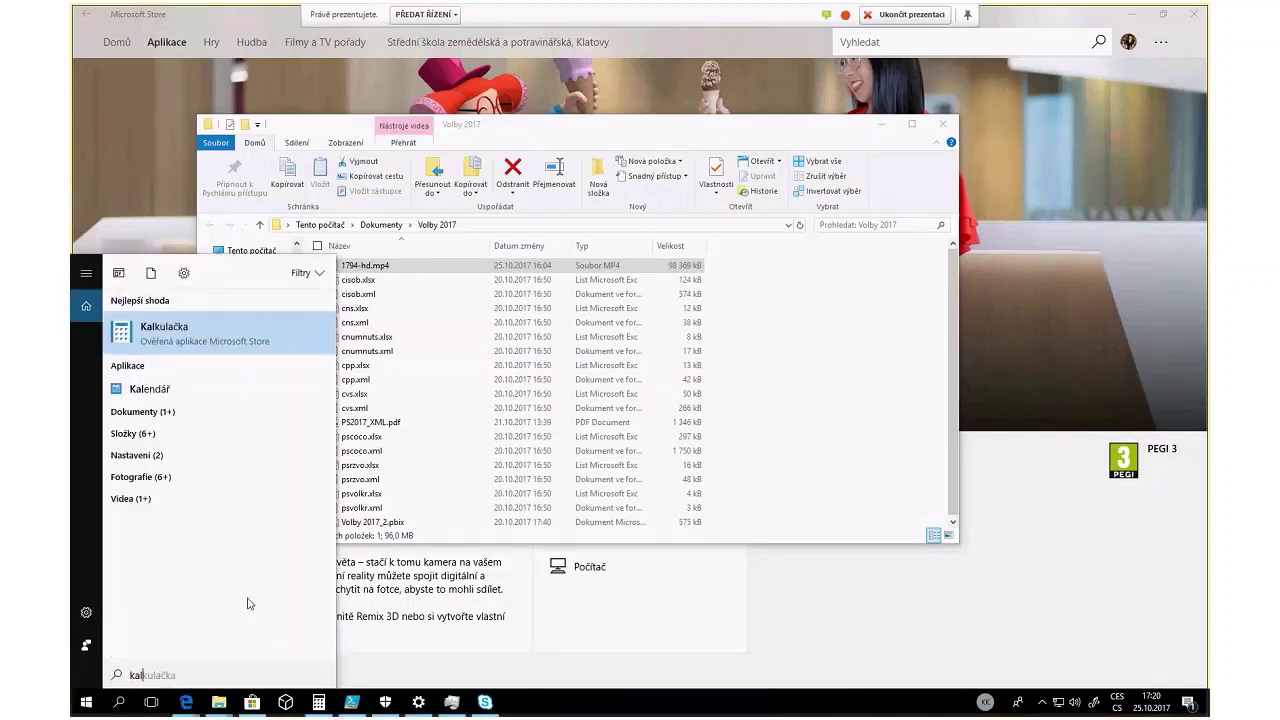
pyautogui.press('Return')
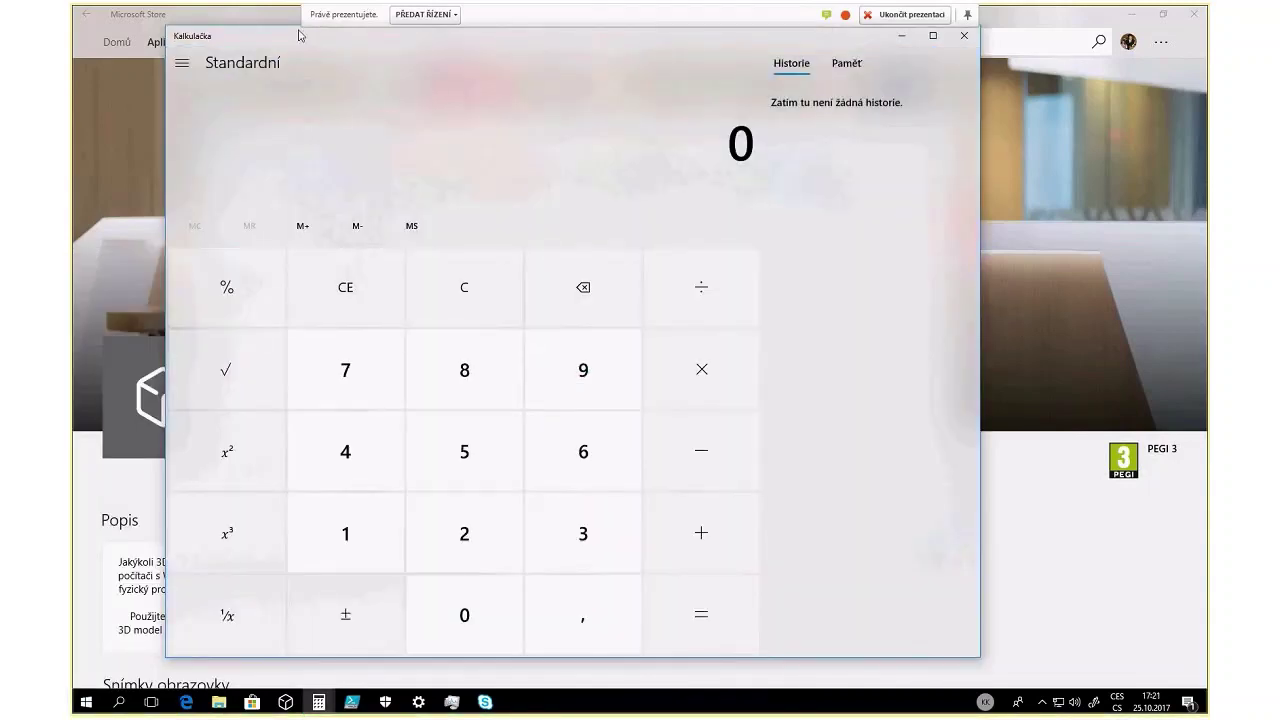
pyautogui.moveTo(298, 36); pyautogui.dragTo(230, 32)
pyautogui.moveTo(943, 219); pyautogui.dragTo(800, 224)
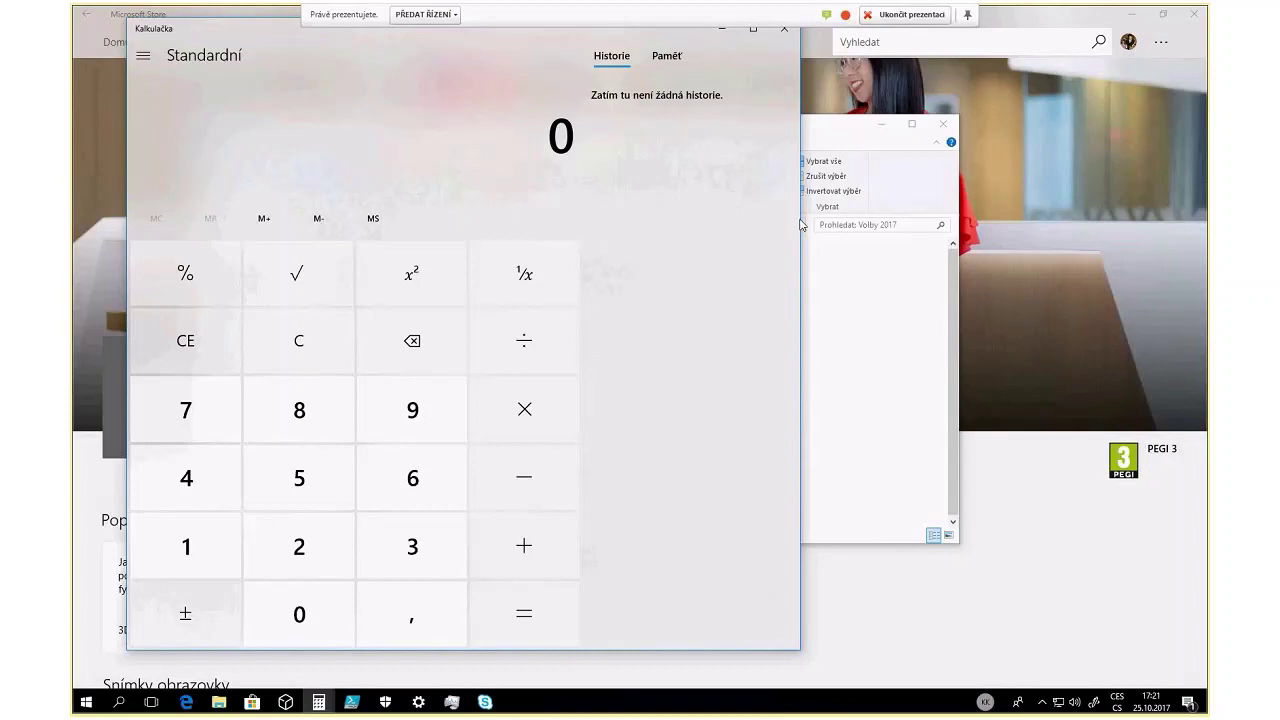
# Switch the calculator to the Měna converter and choose Česká republika - Koruna as the target currency in place of the euro
pyautogui.click(142, 58)
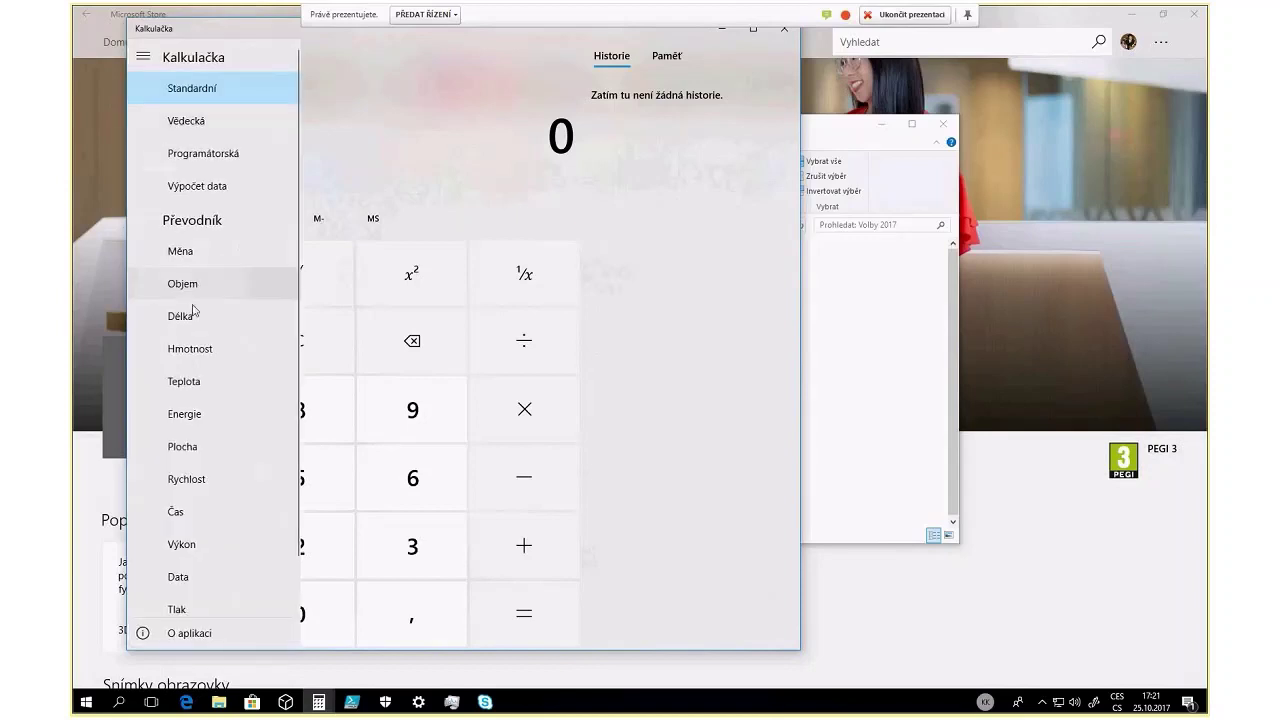
pyautogui.click(181, 252)
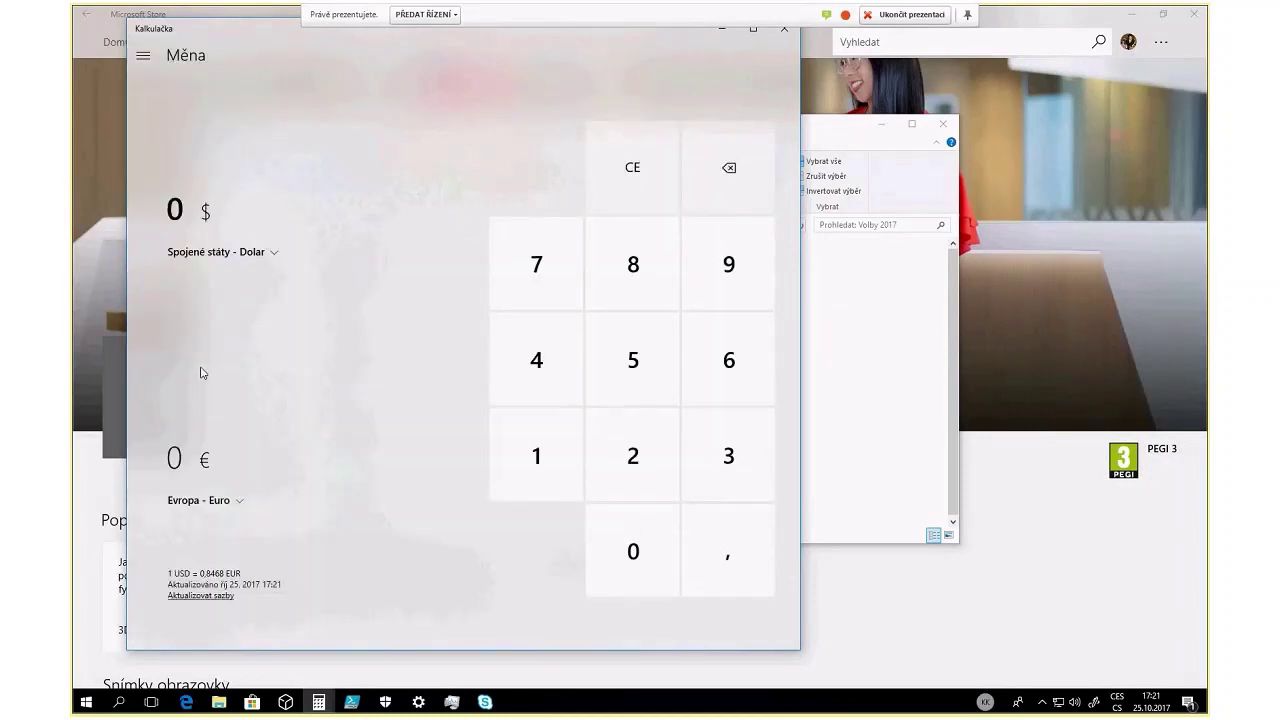
pyautogui.click(237, 508)
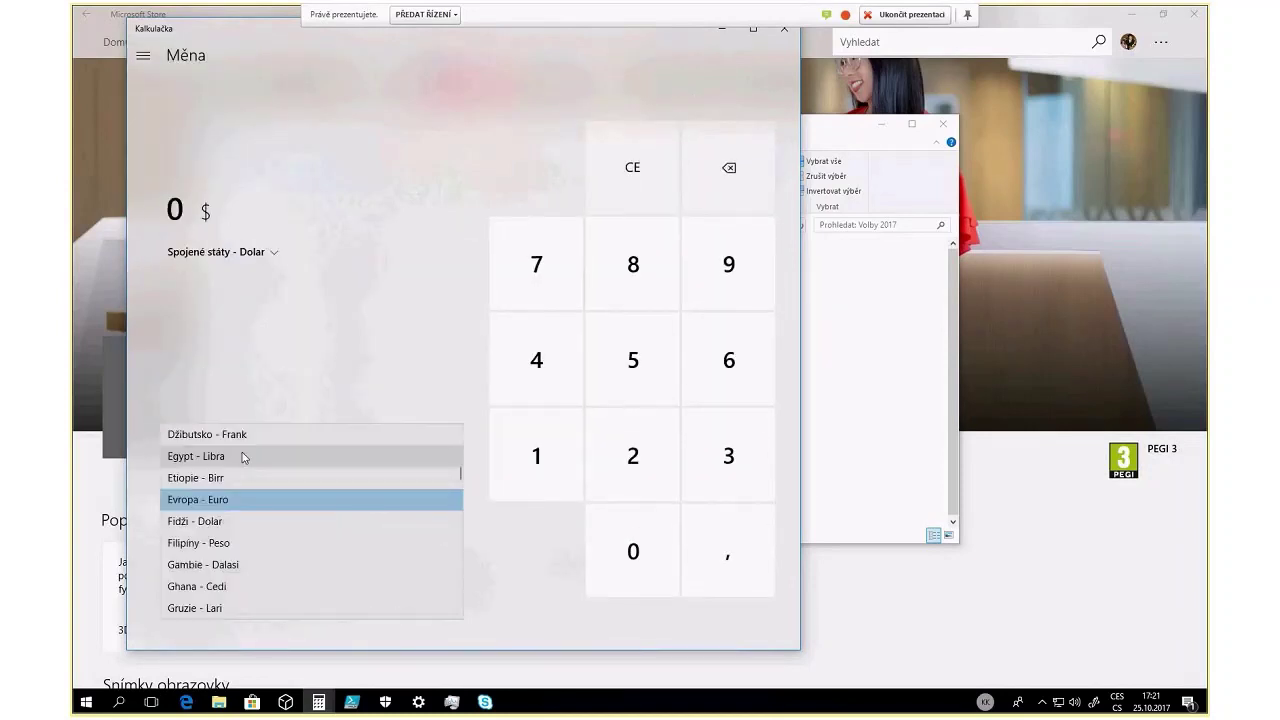
pyautogui.scroll(-5, 242, 480)
pyautogui.scroll(8, 240, 506)
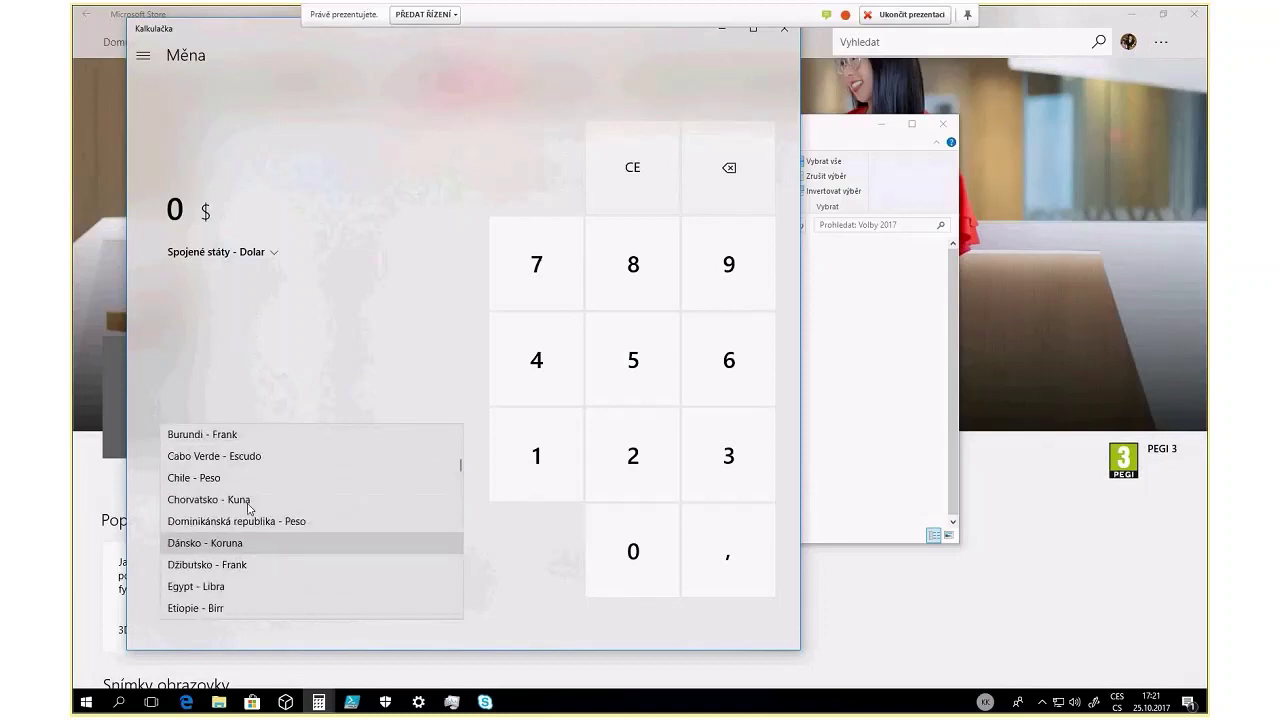
pyautogui.scroll(-1, 247, 509)
pyautogui.scroll(-2, 249, 510)
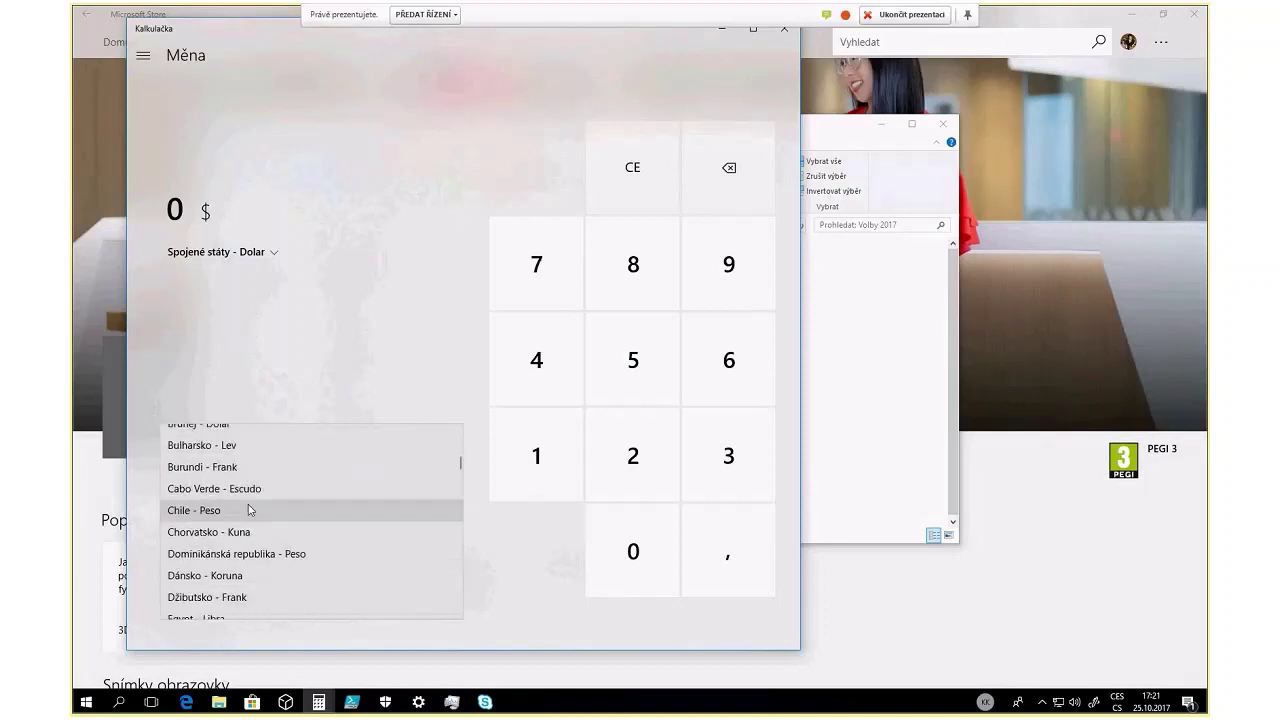
pyautogui.scroll(4, 249, 510)
pyautogui.scroll(-1, 250, 512)
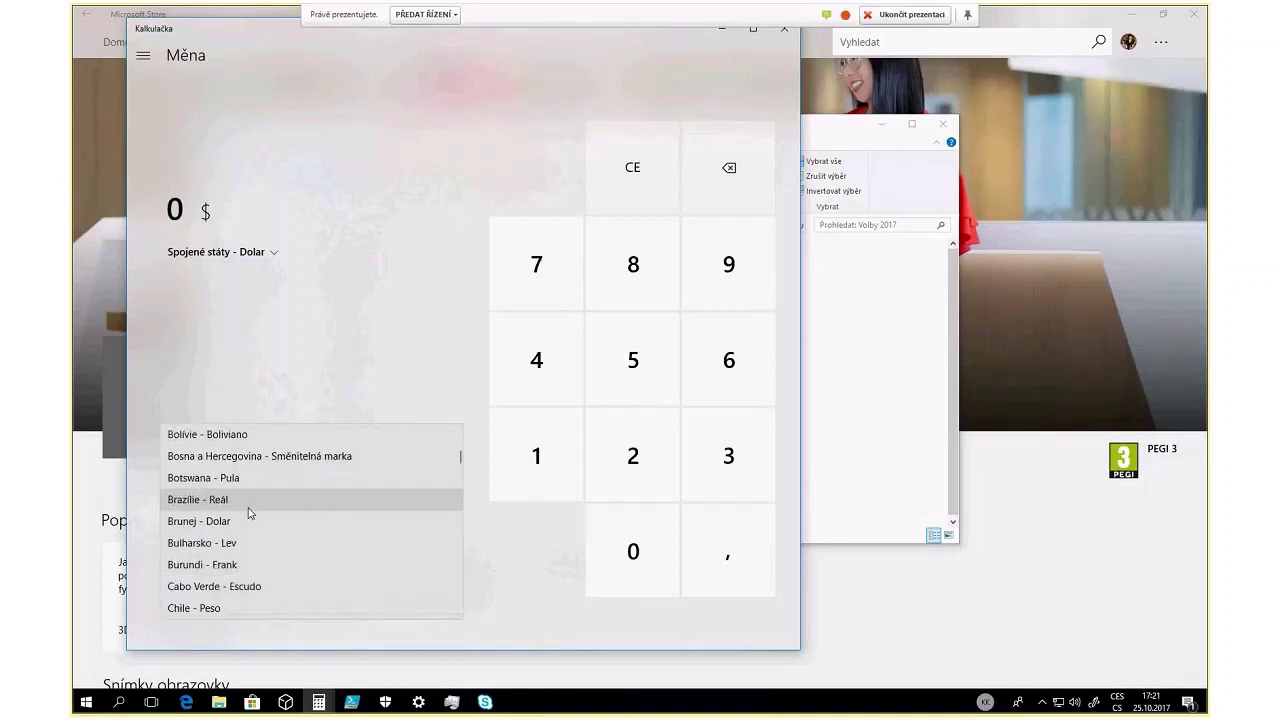
pyautogui.scroll(-3, 249, 512)
pyautogui.scroll(12, 249, 514)
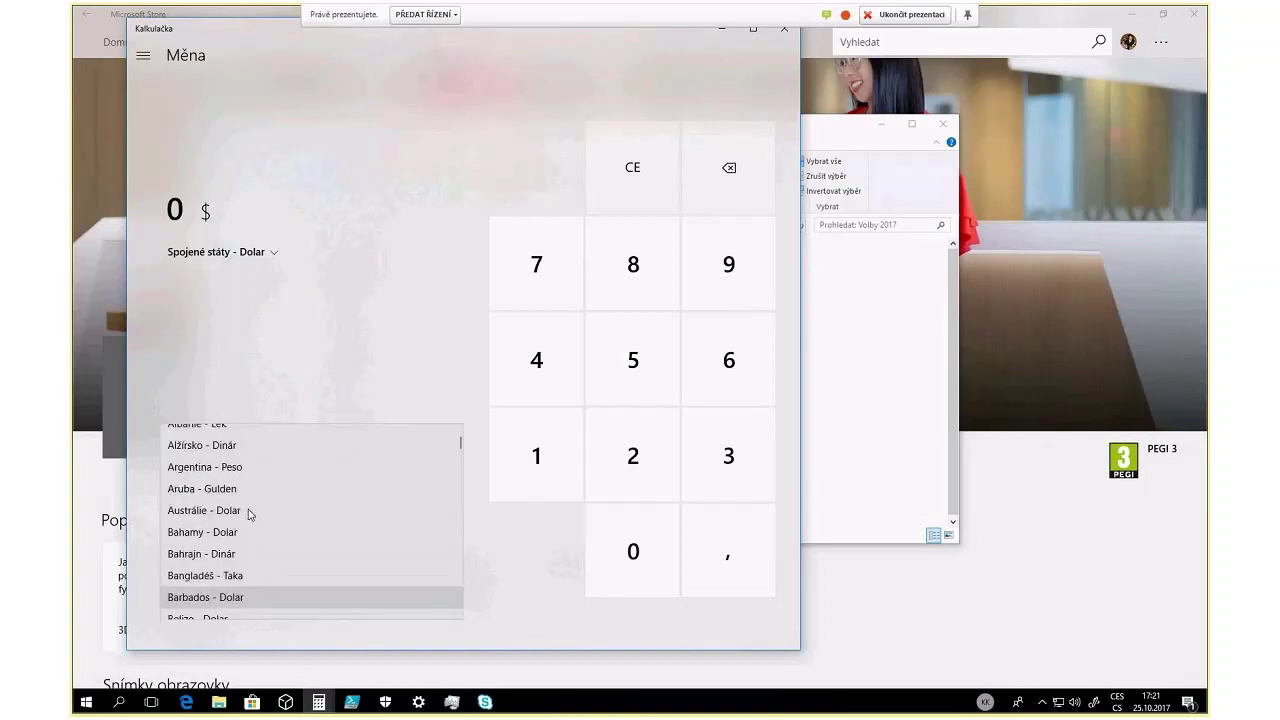
pyautogui.scroll(-5, 249, 513)
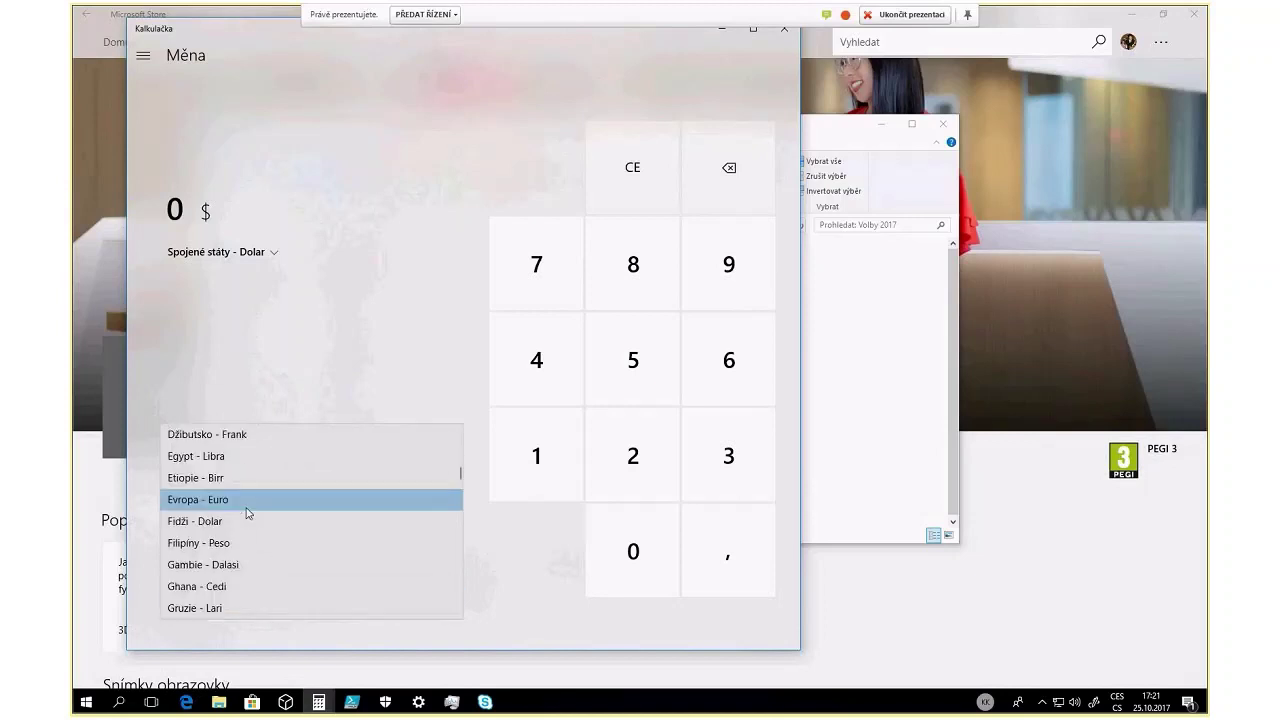
pyautogui.scroll(-1, 249, 513)
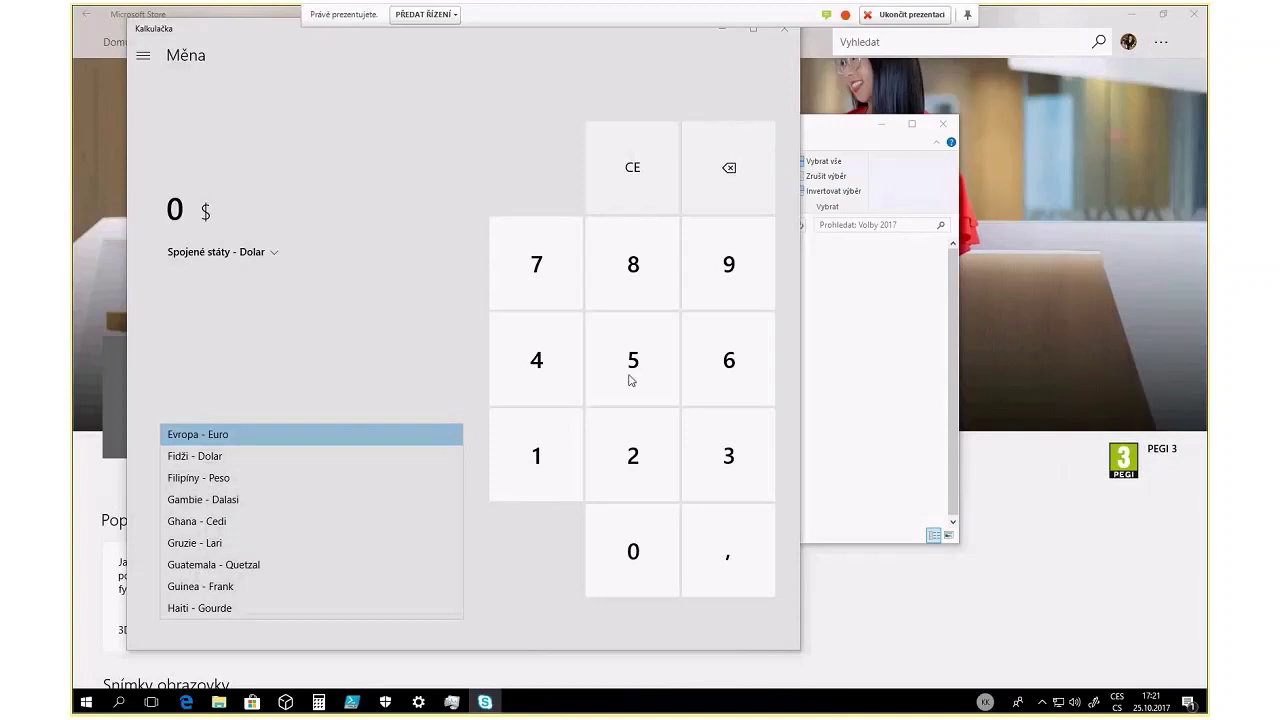
pyautogui.scroll(-5, 268, 510)
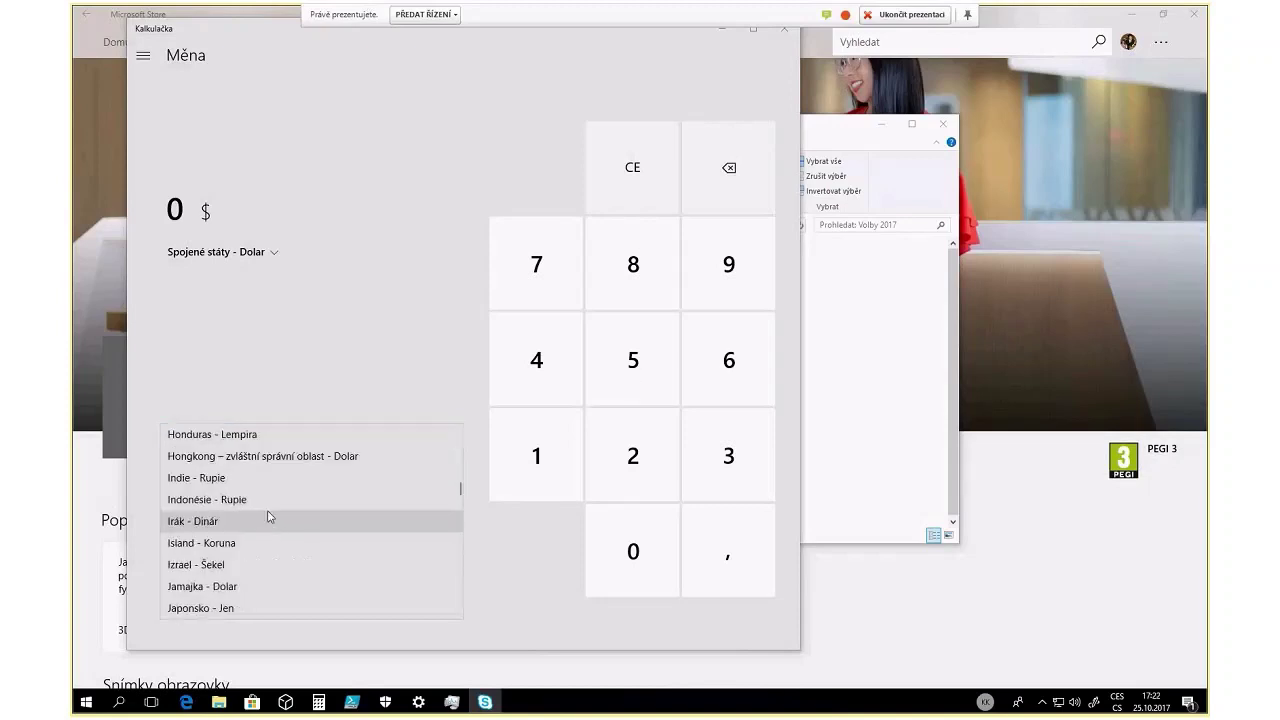
pyautogui.scroll(-5, 270, 515)
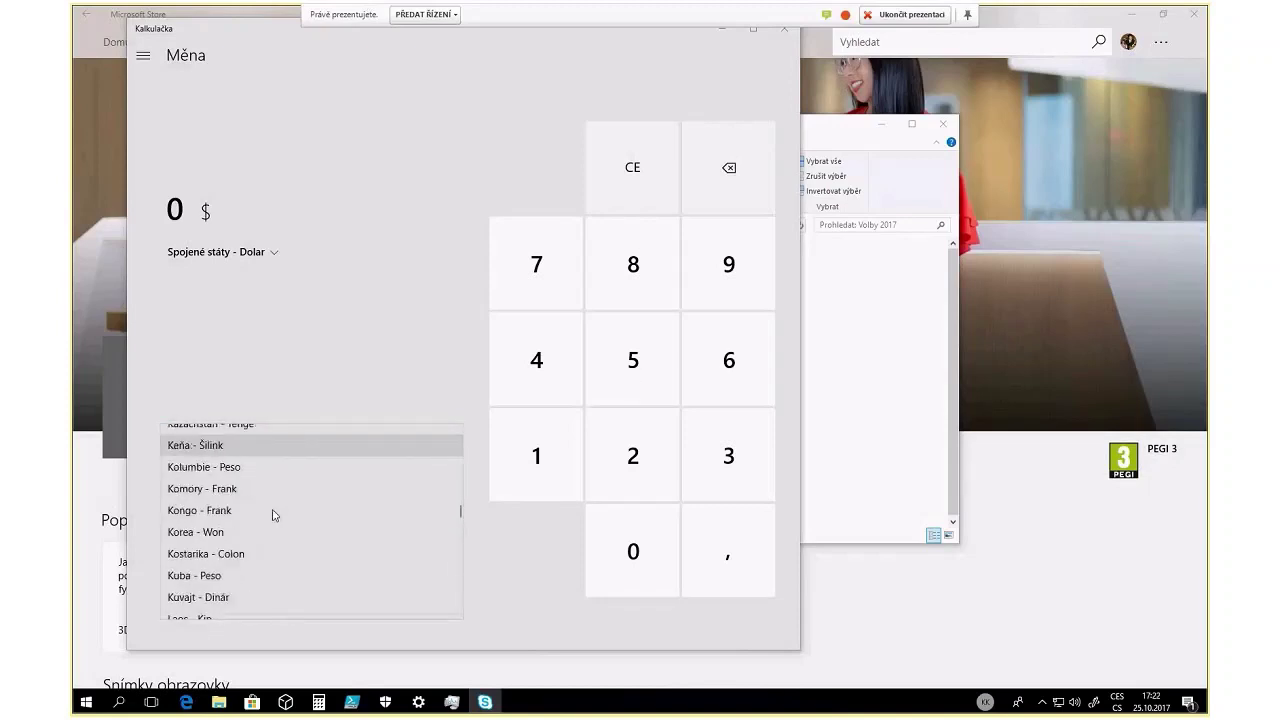
pyautogui.scroll(-6, 277, 513)
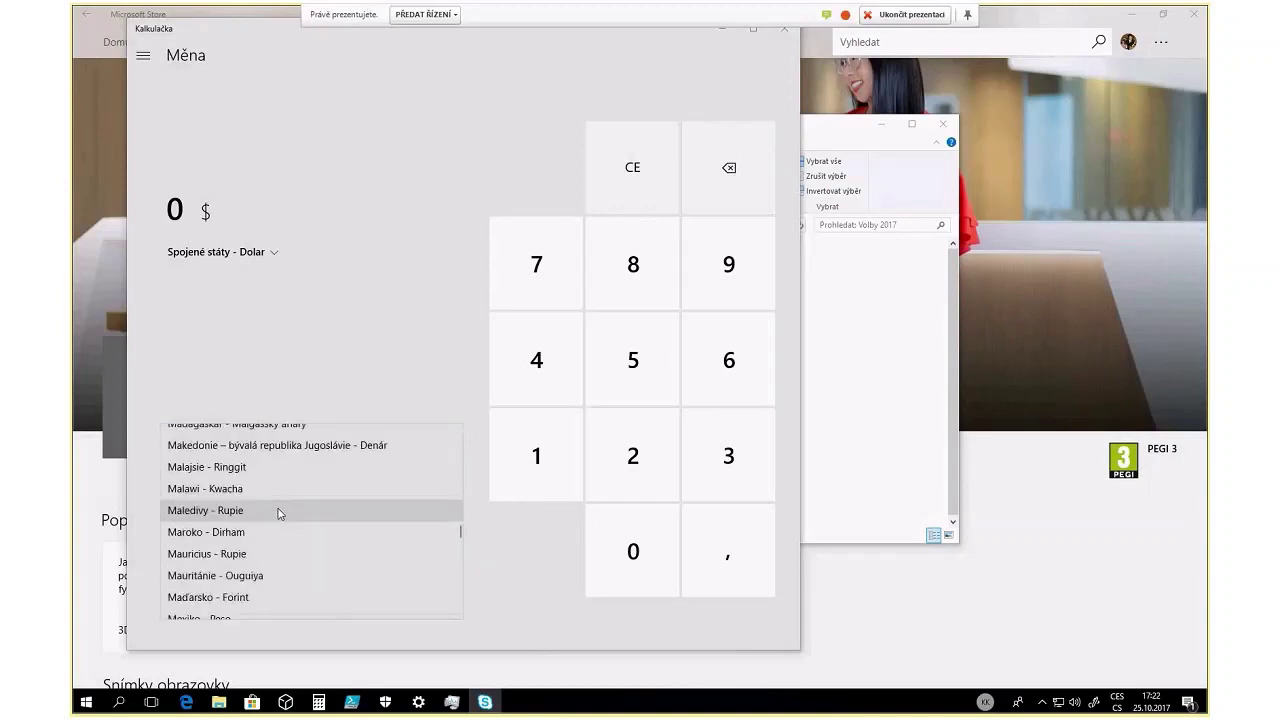
pyautogui.scroll(-8, 279, 514)
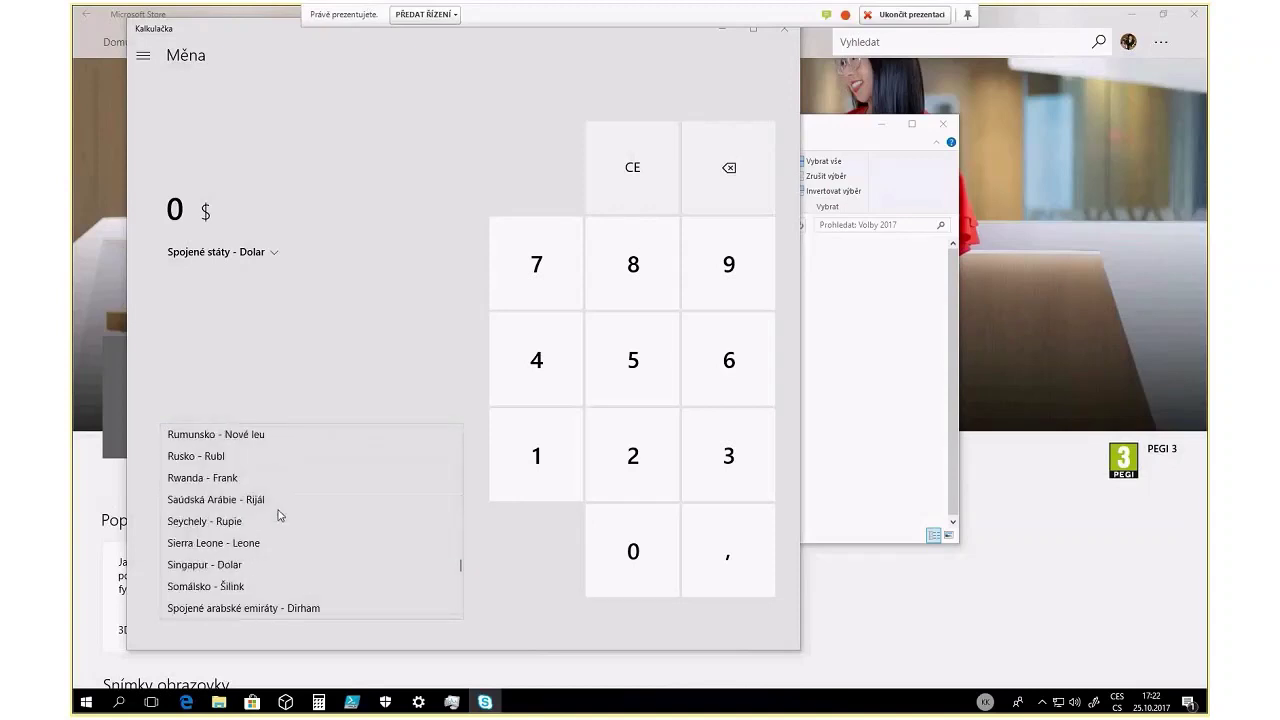
pyautogui.scroll(-5, 279, 514)
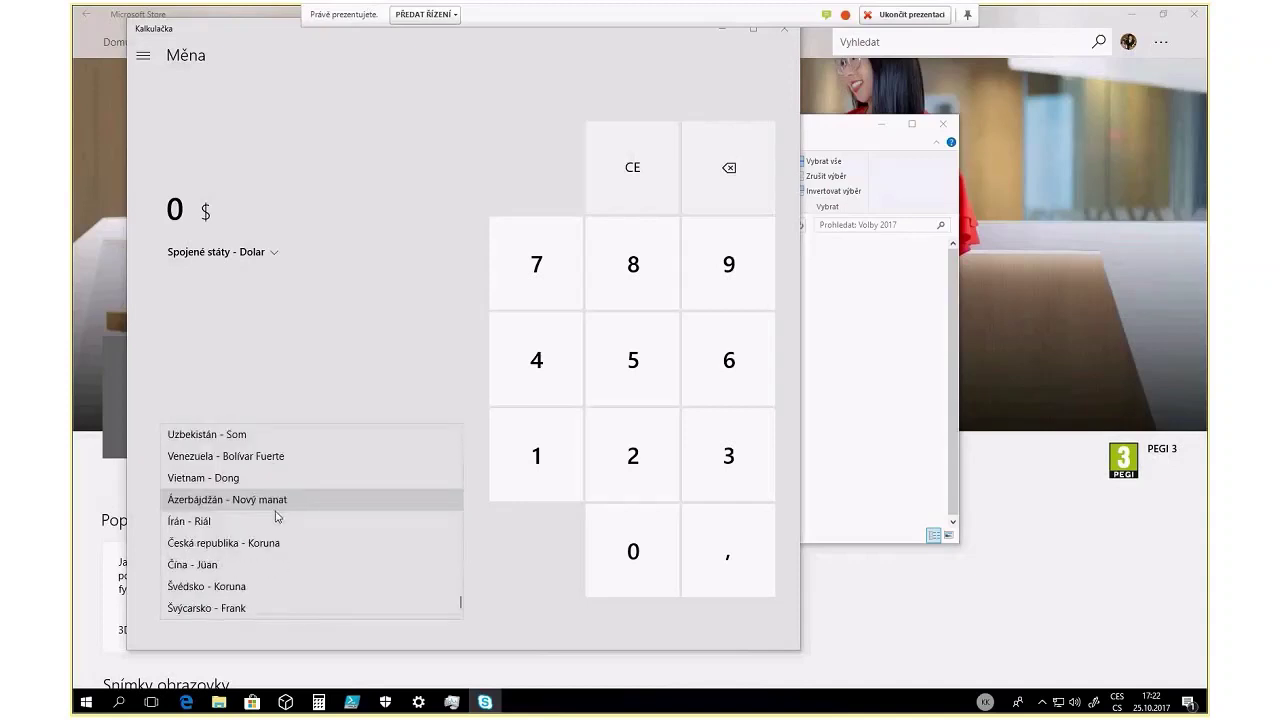
pyautogui.click(225, 544)
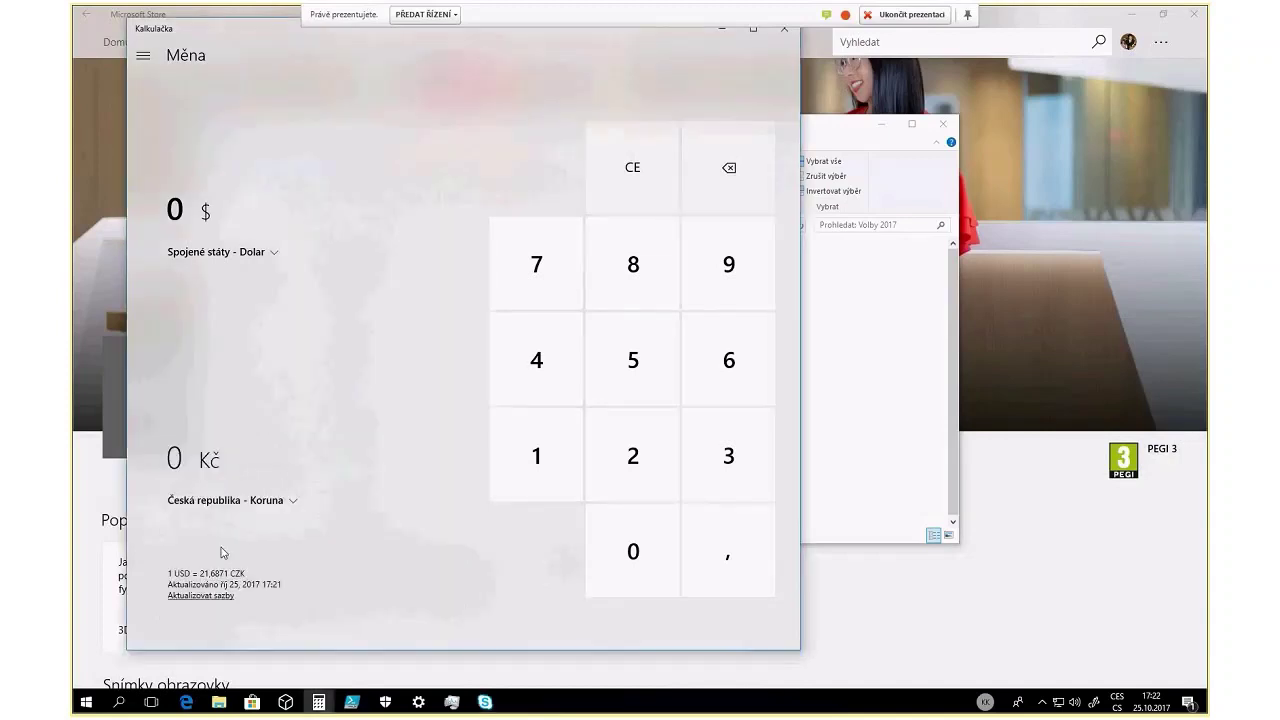
# Convert 1 US dollar to Czech koruna, both before and after updating the exchange rates
pyautogui.press('1')
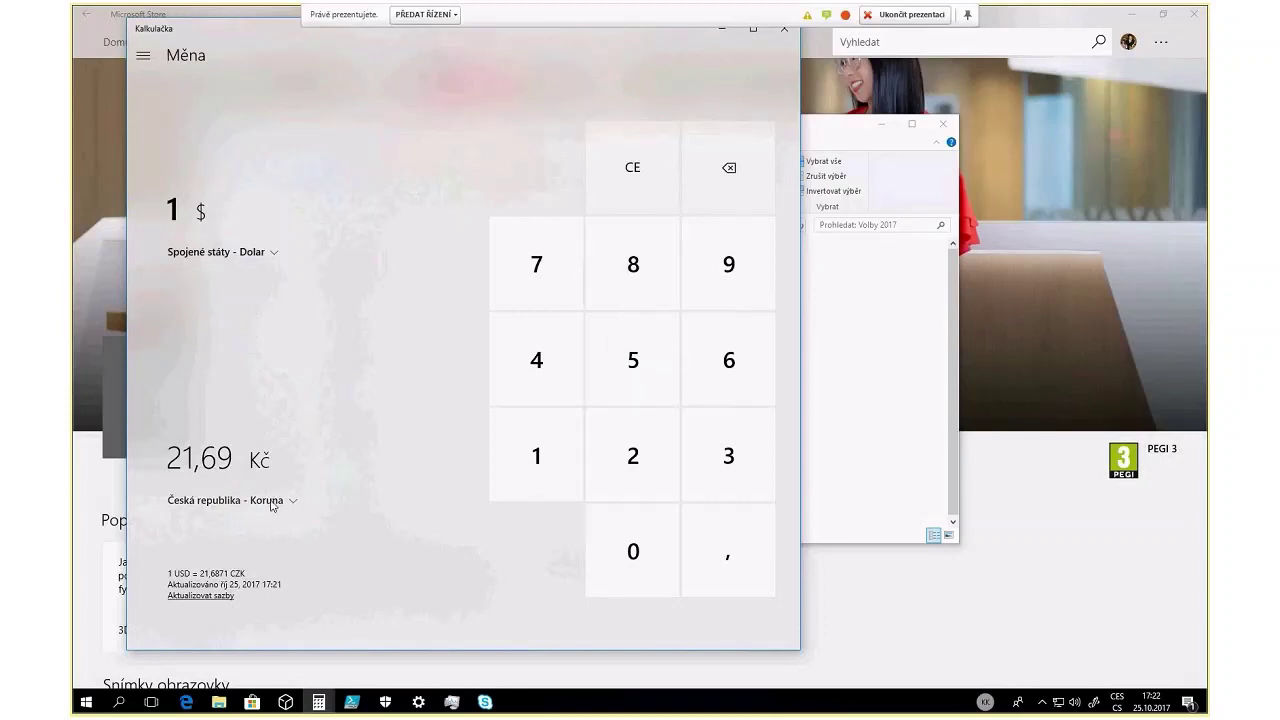
pyautogui.click(206, 597)
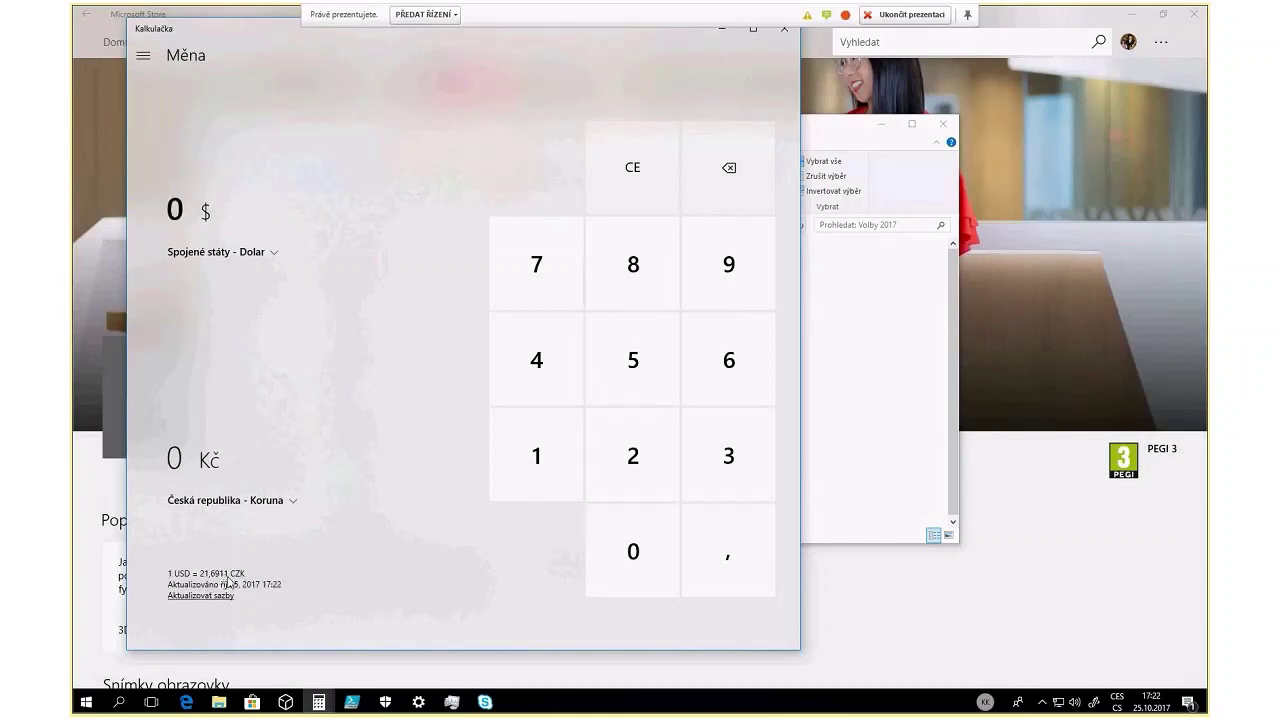
pyautogui.click(524, 438)
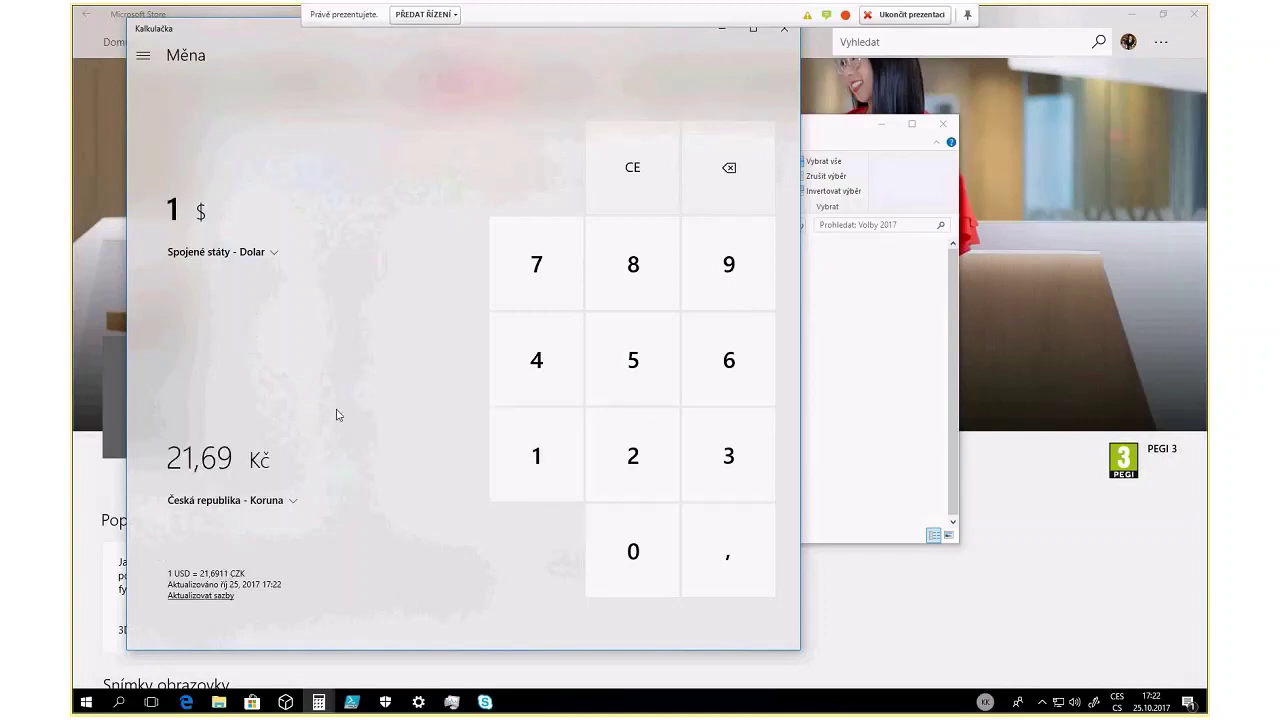
# Look through the available calculator modes and unit converters, including Úhel, and view the Programátorská mode
pyautogui.click(144, 56)
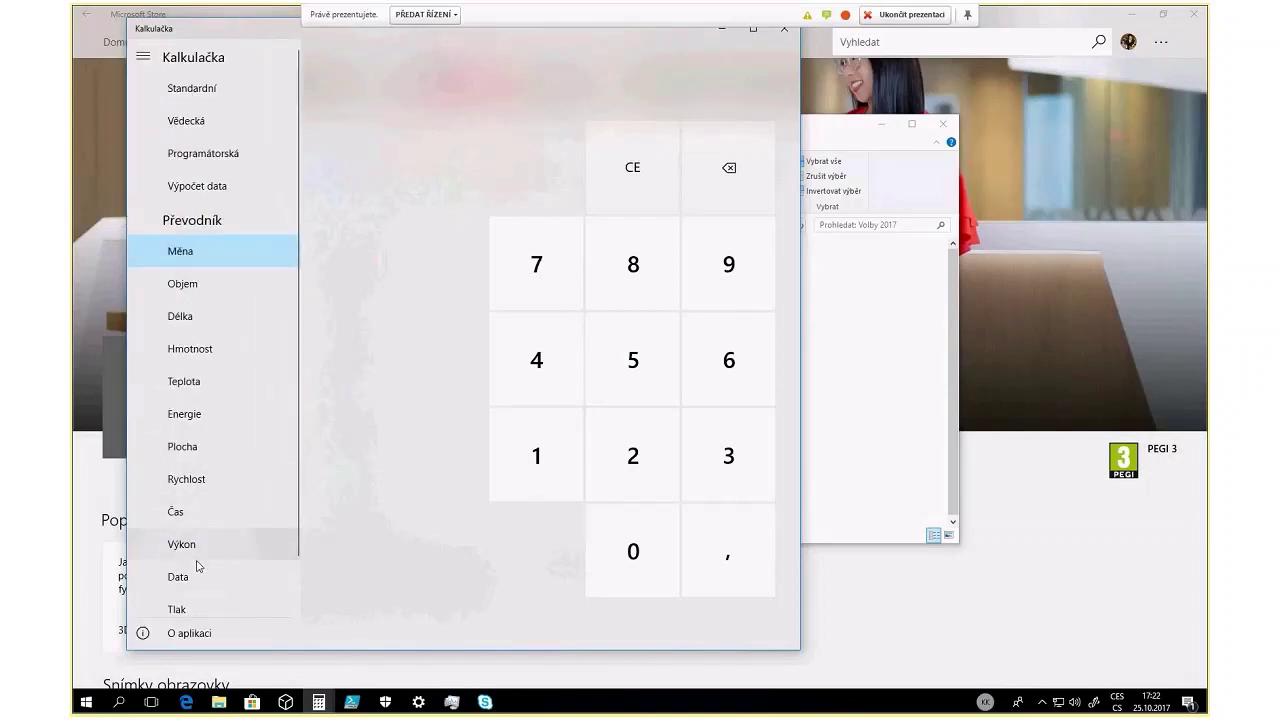
pyautogui.scroll(-1, 200, 560)
pyautogui.scroll(1, 217, 577)
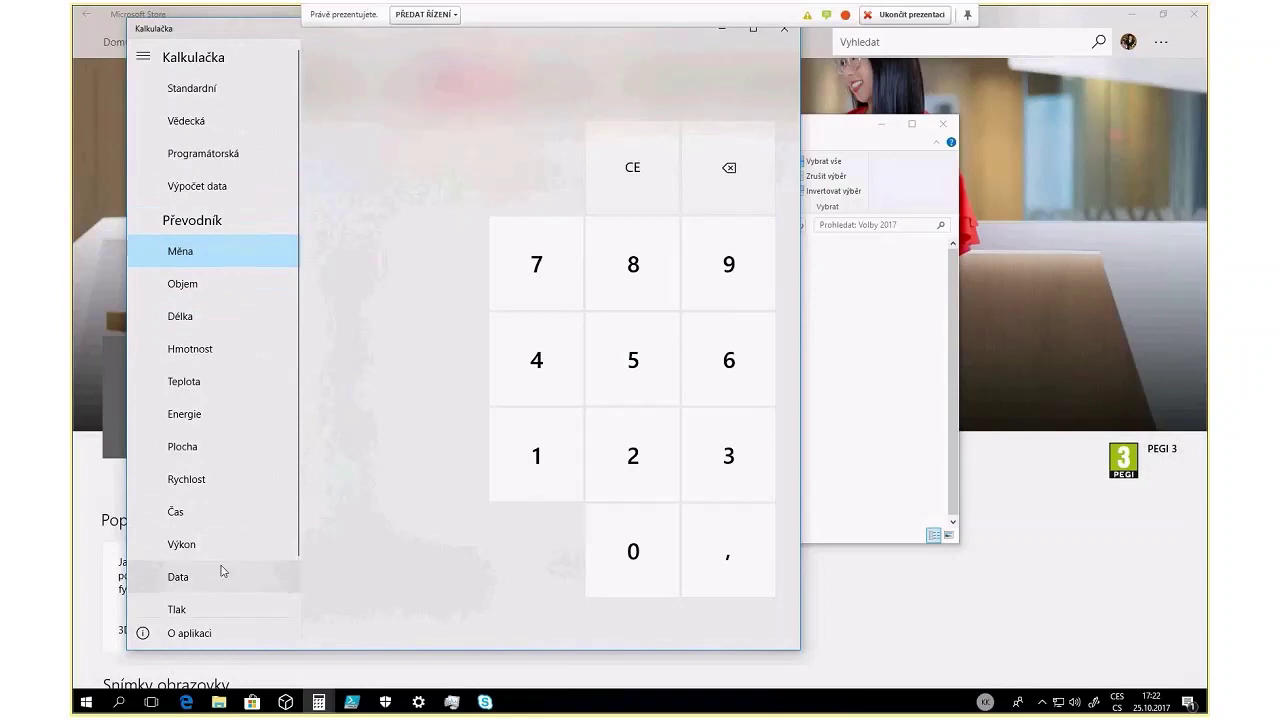
pyautogui.scroll(-1, 214, 580)
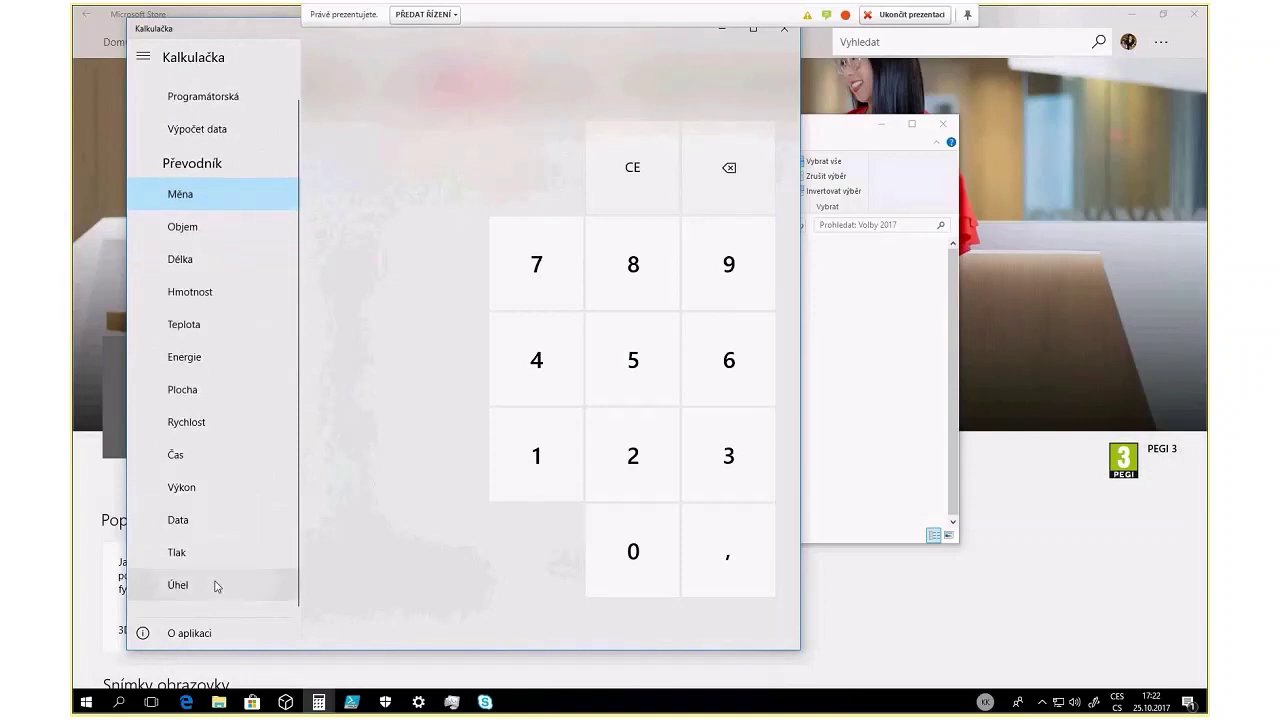
pyautogui.scroll(1, 193, 520)
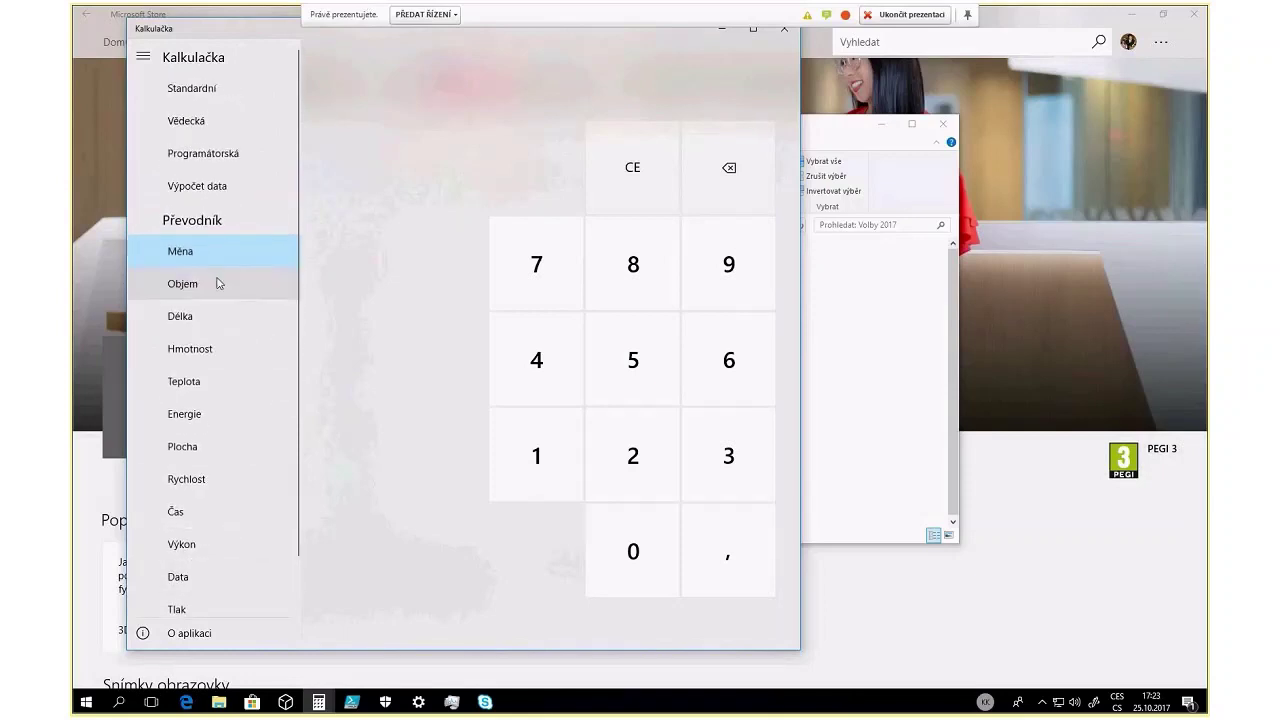
pyautogui.click(217, 164)
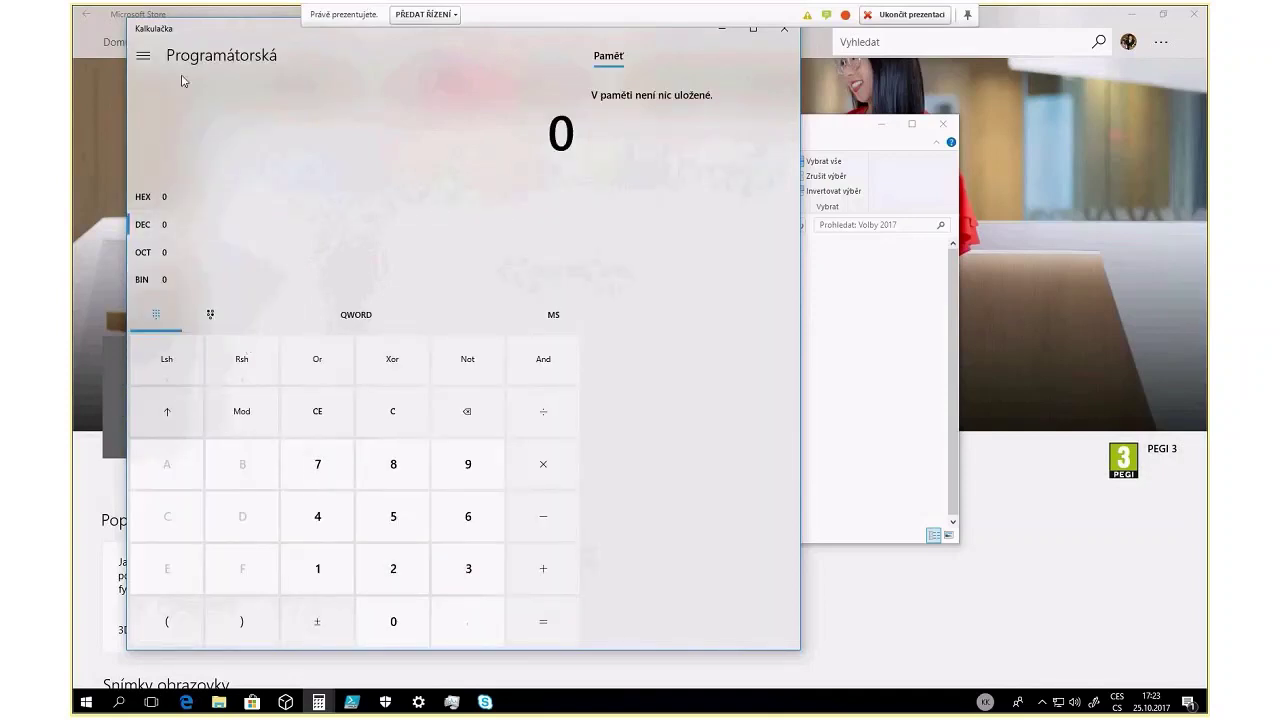
# Switch the calculator to Vědecká mode, then reopen and dismiss the list of modes
pyautogui.click(143, 55)
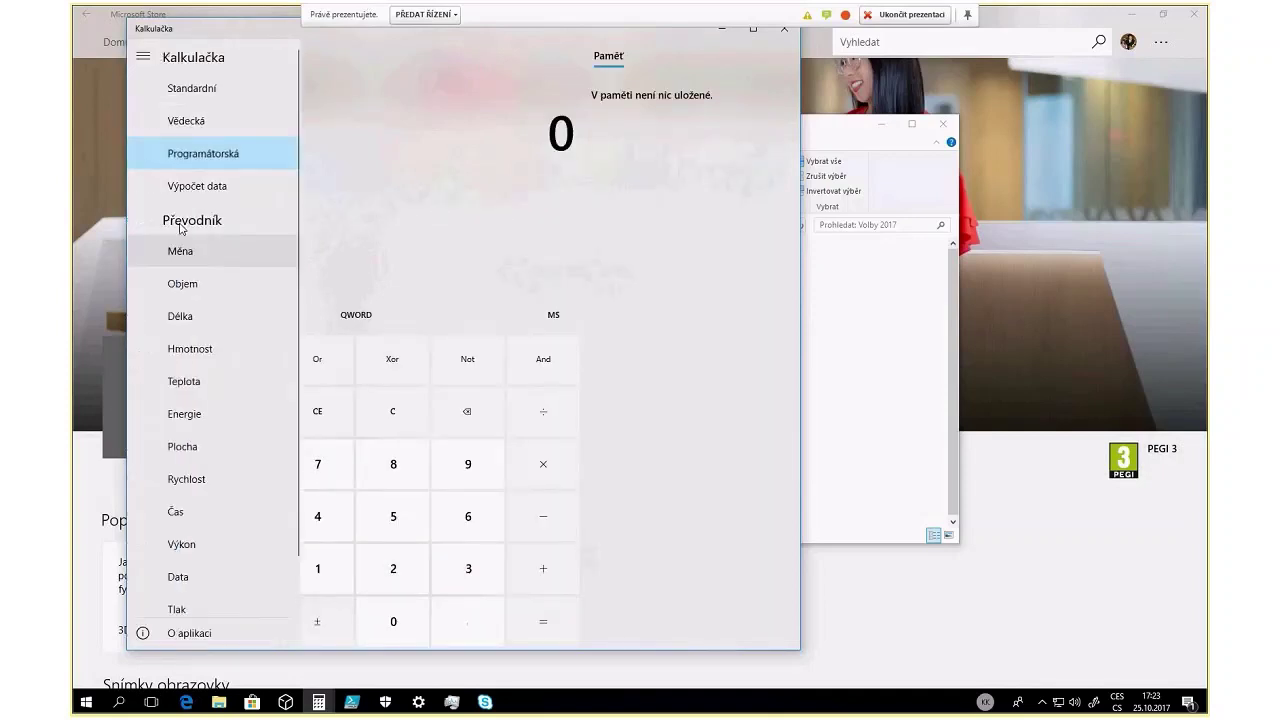
pyautogui.click(185, 122)
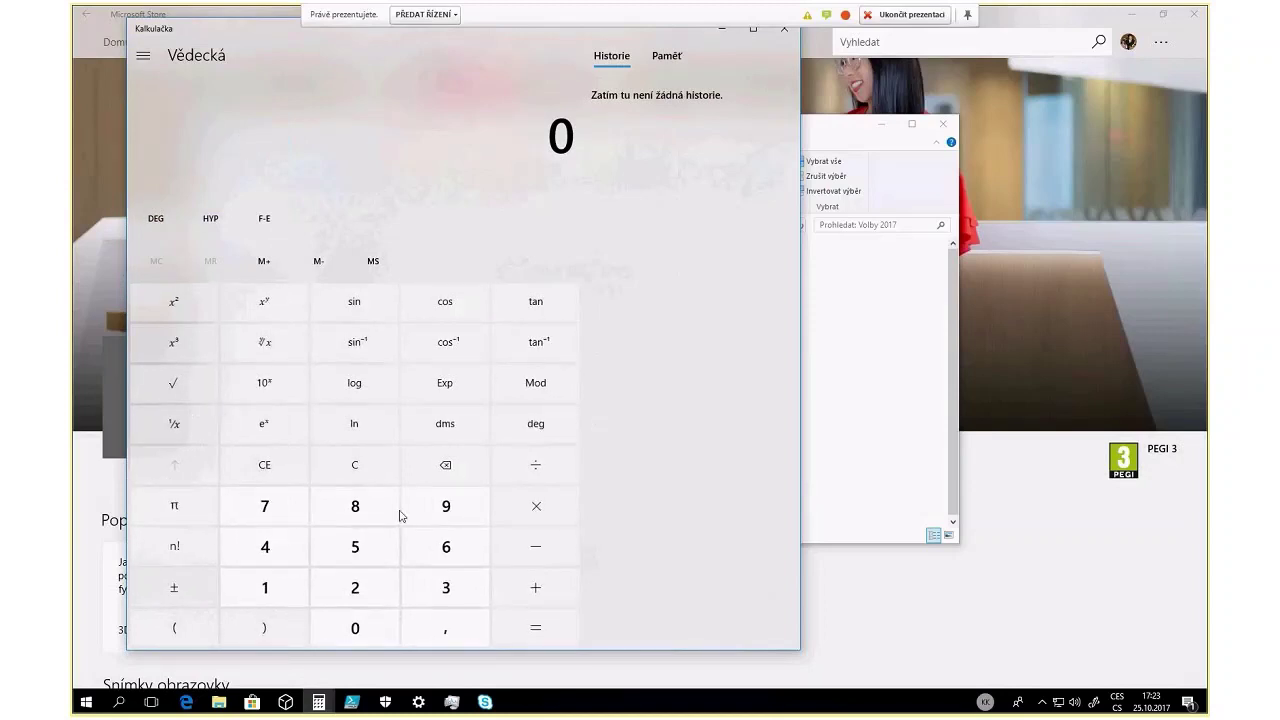
pyautogui.click(148, 60)
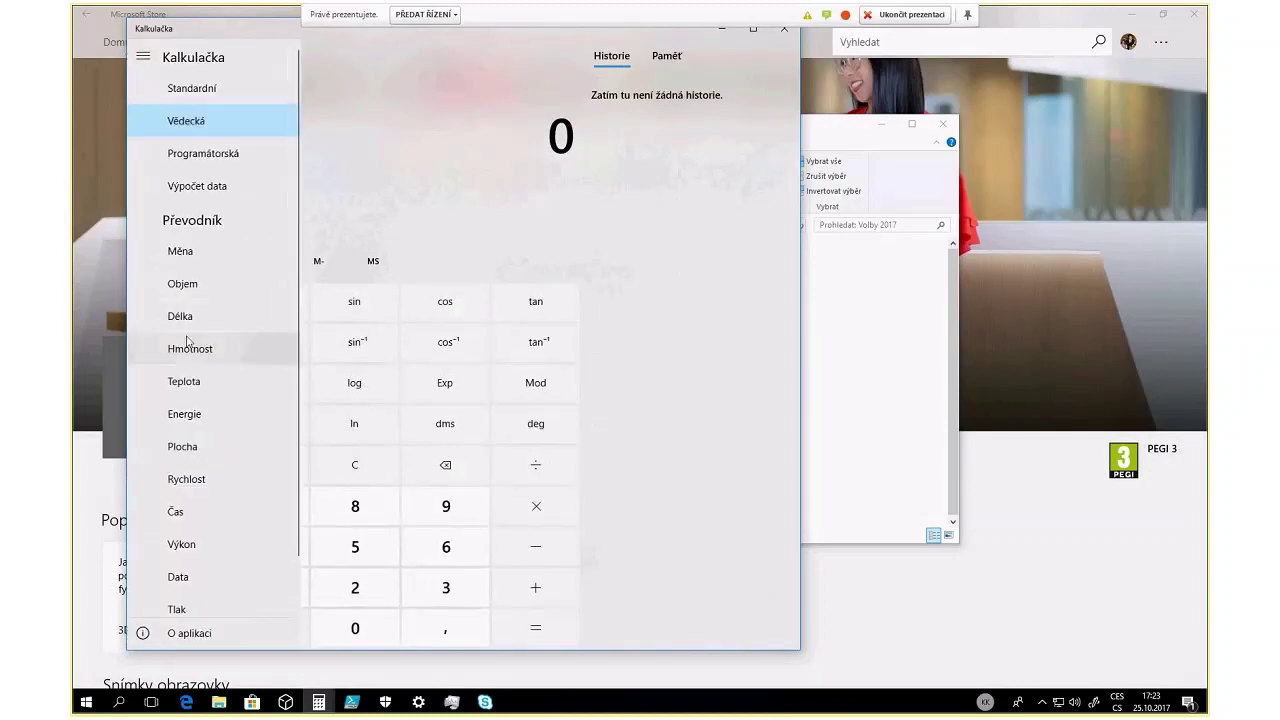
pyautogui.click(297, 69)
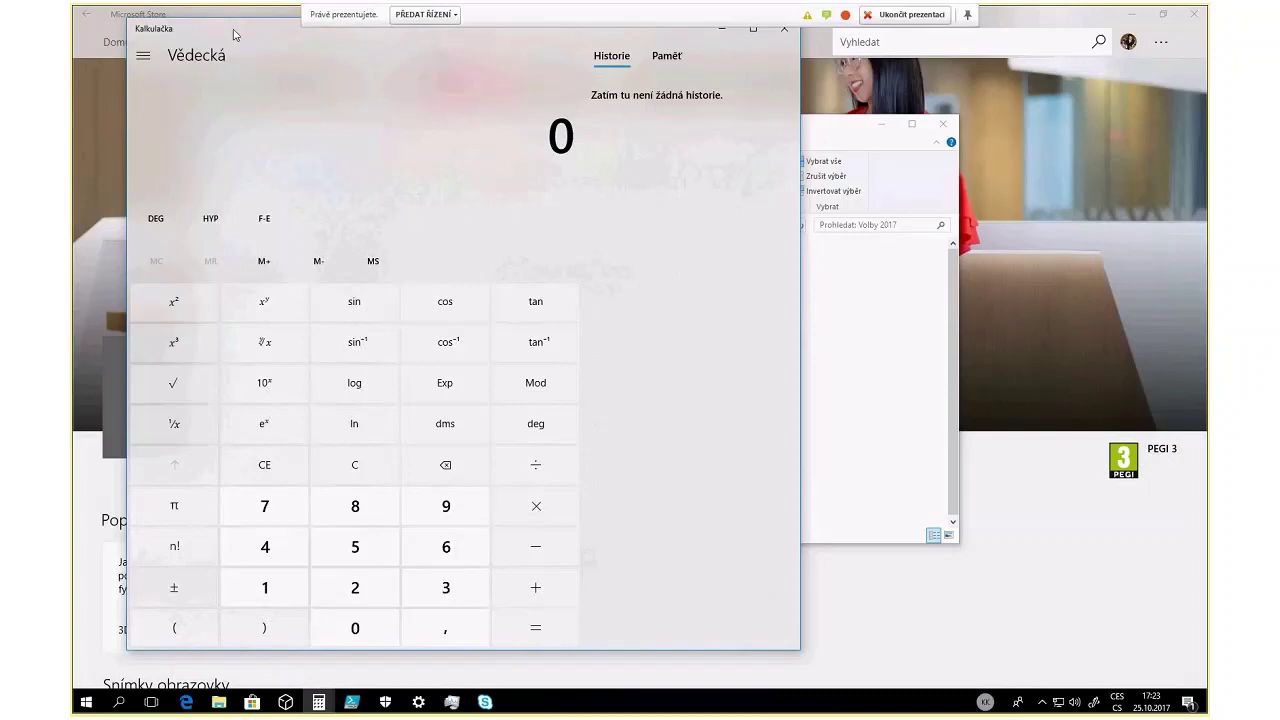
# Move the Kalkulačka window and reduce its height, and minimise the File Explorer window behind it
pyautogui.moveTo(233, 35); pyautogui.dragTo(296, 78)
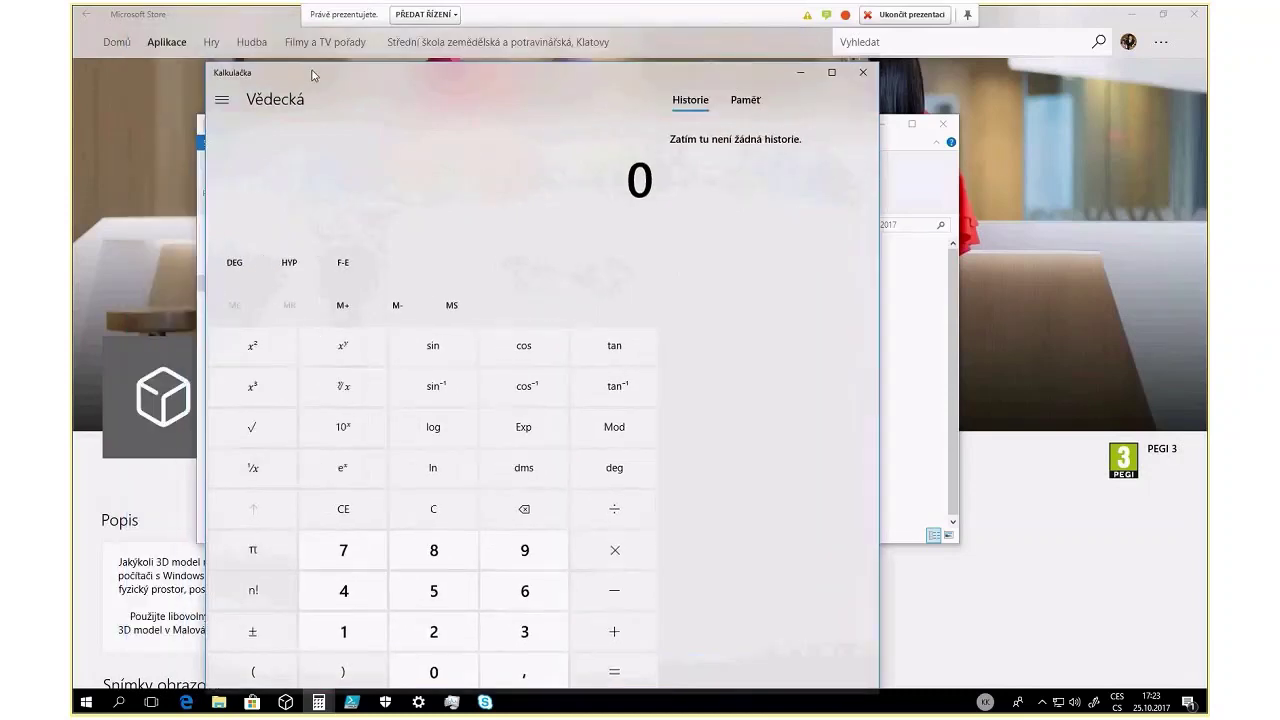
pyautogui.moveTo(513, 62)
pyautogui.mouseDown()
pyautogui.moveTo(520, 256)
pyautogui.moveTo(551, 240)
pyautogui.moveTo(553, 138)
pyautogui.mouseUp()
pyautogui.click(882, 127)
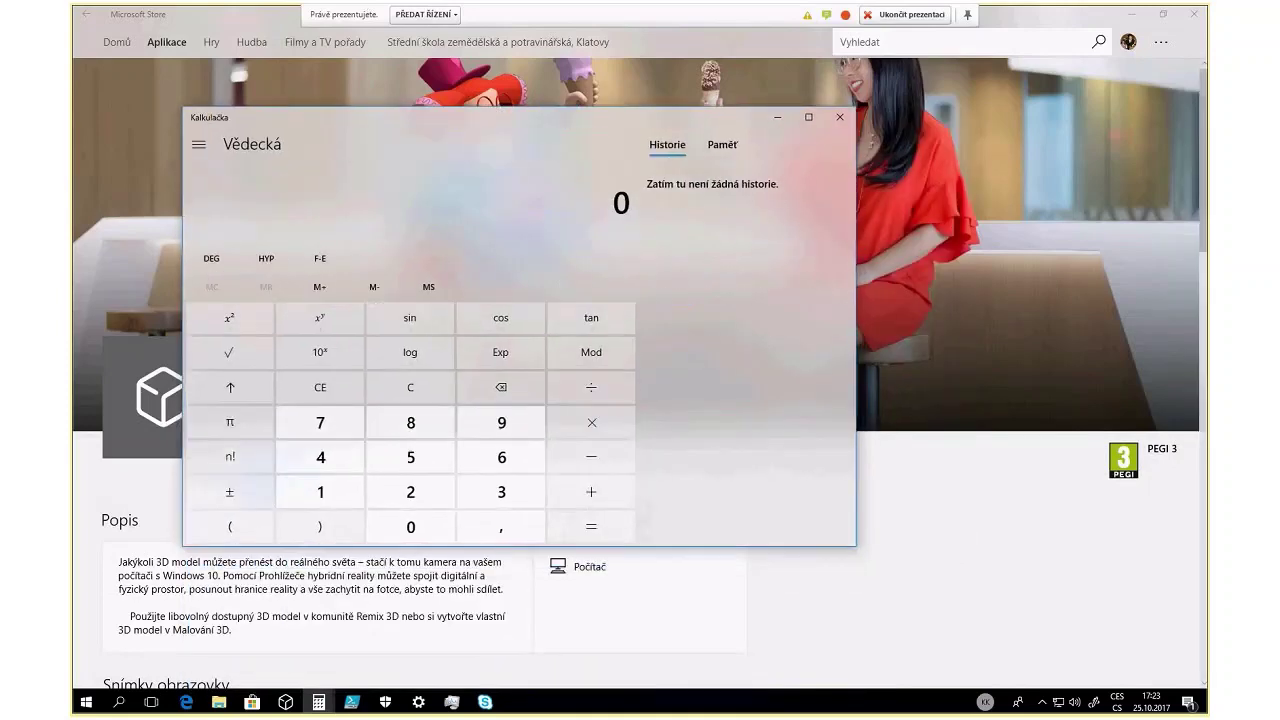
pyautogui.click(186, 702)
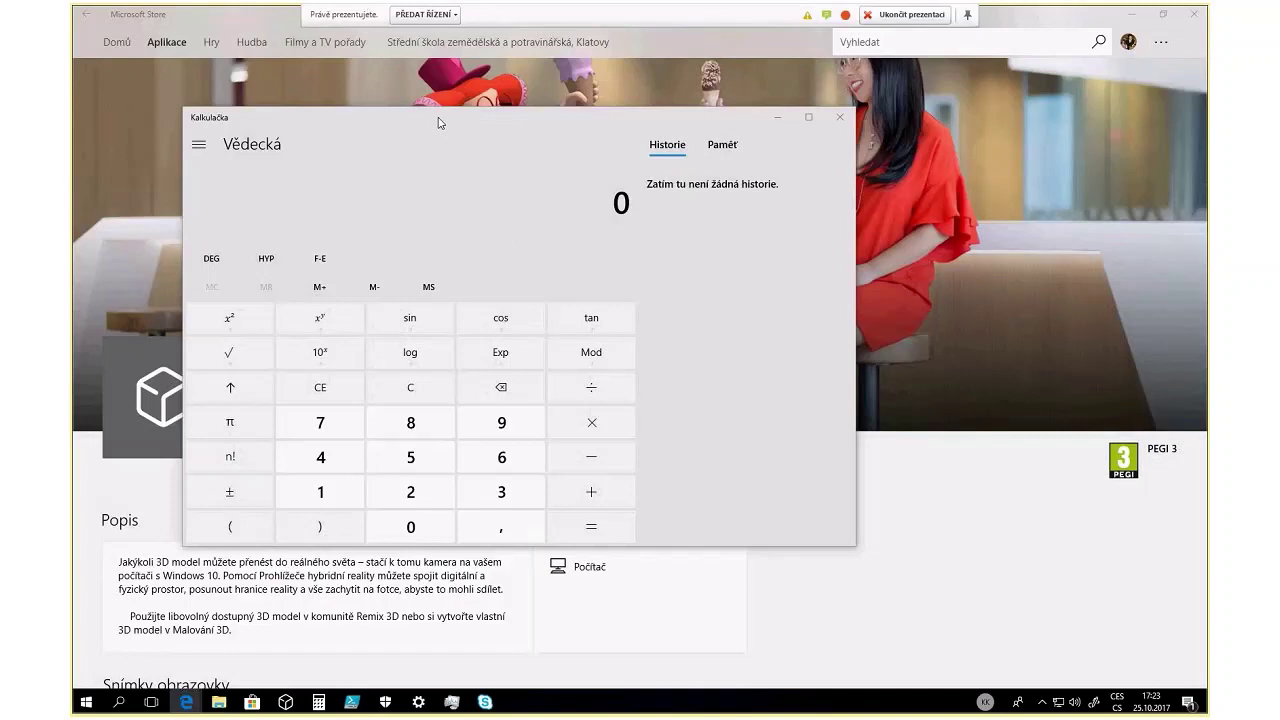
# Make the Kalkulačka window narrower and reposition it over the Mixed Reality Viewer page in Microsoft Store
pyautogui.moveTo(438, 122); pyautogui.dragTo(558, 98)
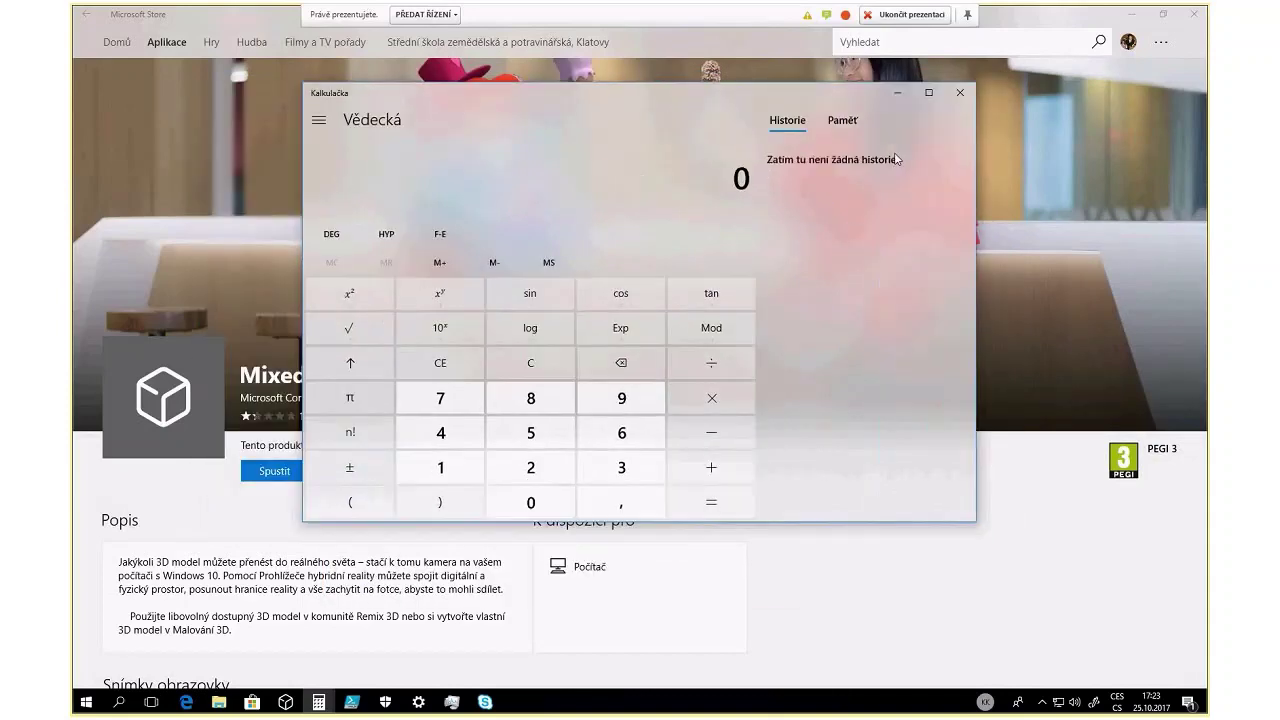
pyautogui.moveTo(711, 104)
pyautogui.mouseDown()
pyautogui.moveTo(869, 8)
pyautogui.moveTo(928, 8)
pyautogui.moveTo(744, 106)
pyautogui.moveTo(597, 104)
pyautogui.moveTo(593, 182)
pyautogui.moveTo(586, 86)
pyautogui.moveTo(658, 86)
pyautogui.moveTo(580, 161)
pyautogui.moveTo(568, 134)
pyautogui.moveTo(590, 112)
pyautogui.moveTo(710, 105)
pyautogui.mouseUp()
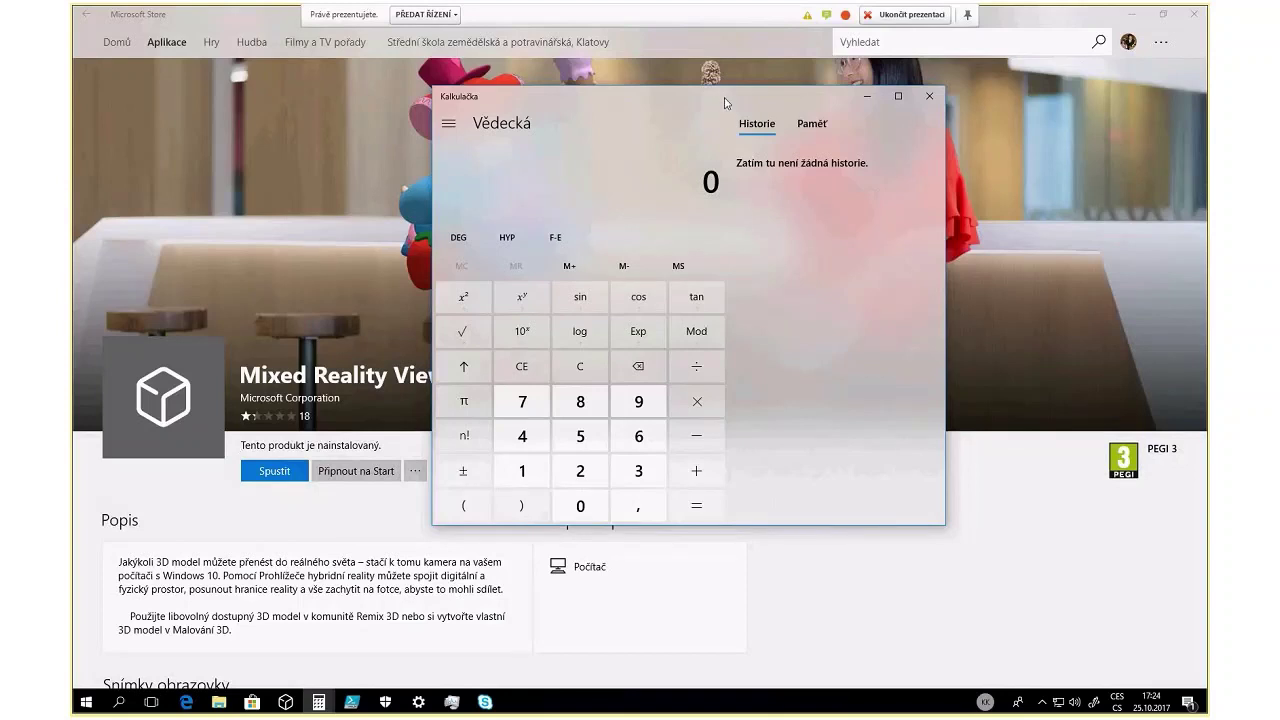
pyautogui.moveTo(725, 103); pyautogui.dragTo(601, 194)
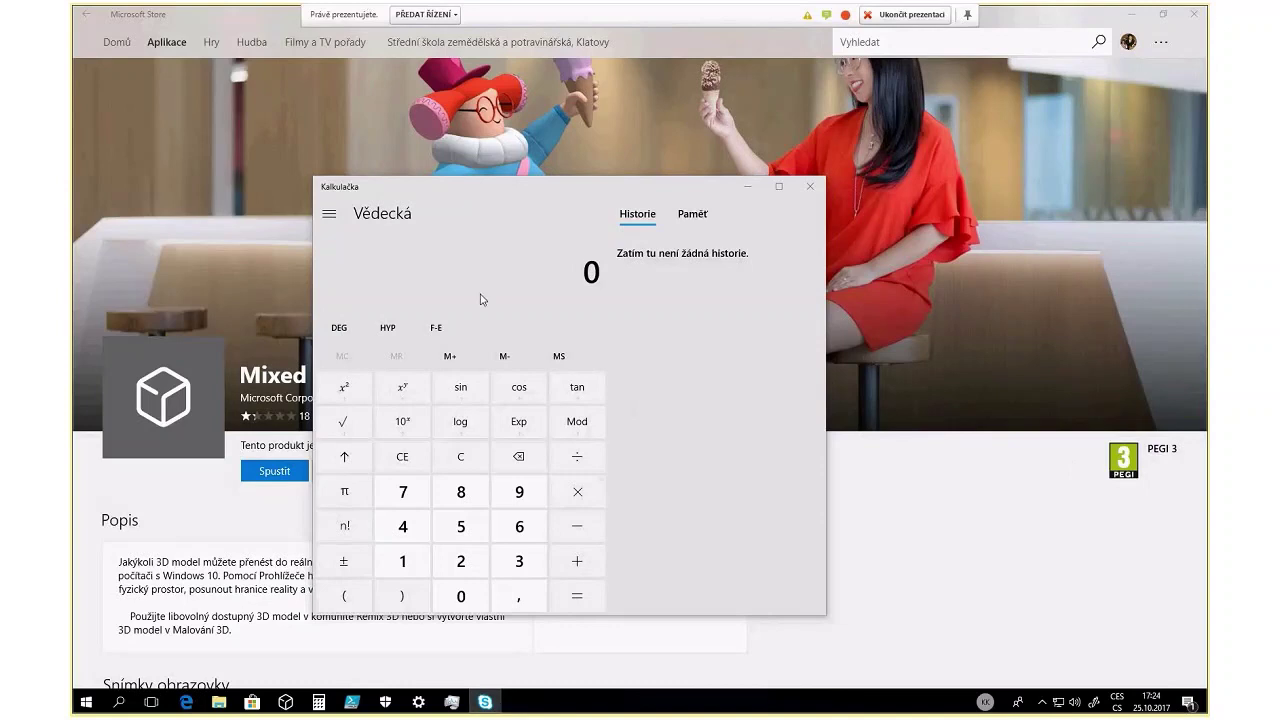
pyautogui.moveTo(475, 198); pyautogui.dragTo(404, 161)
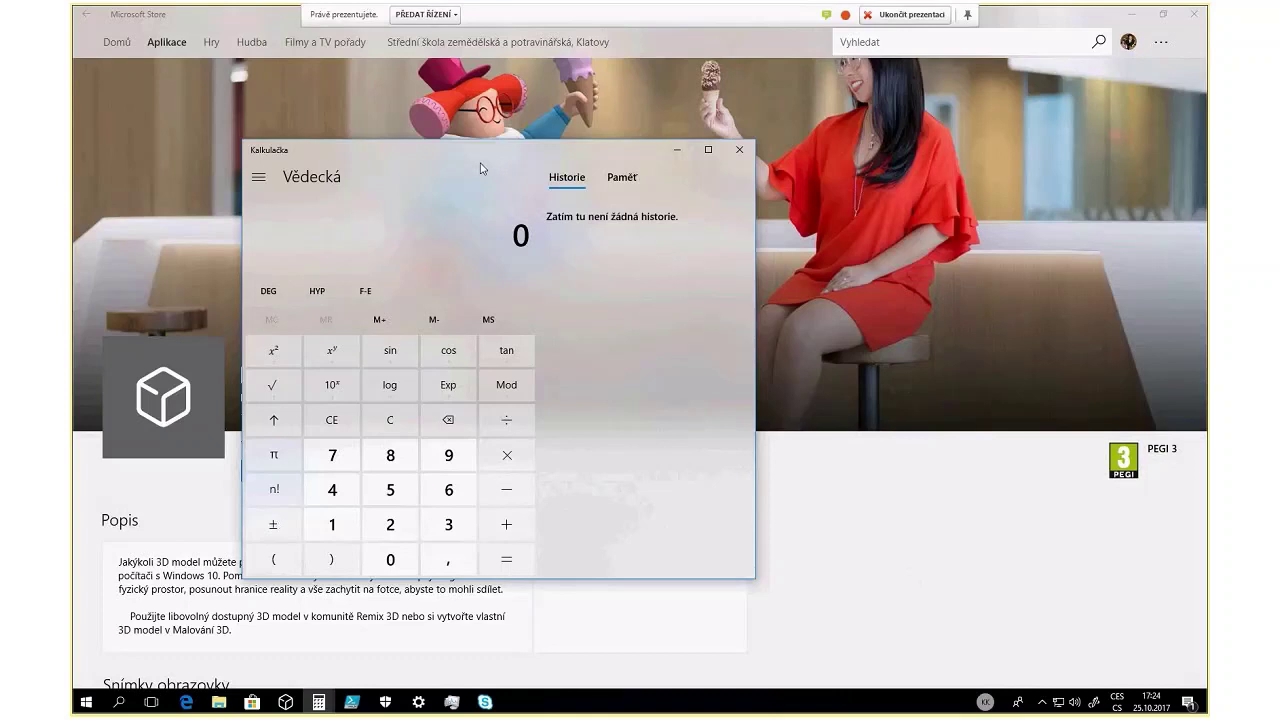
pyautogui.moveTo(480, 168); pyautogui.dragTo(474, 109)
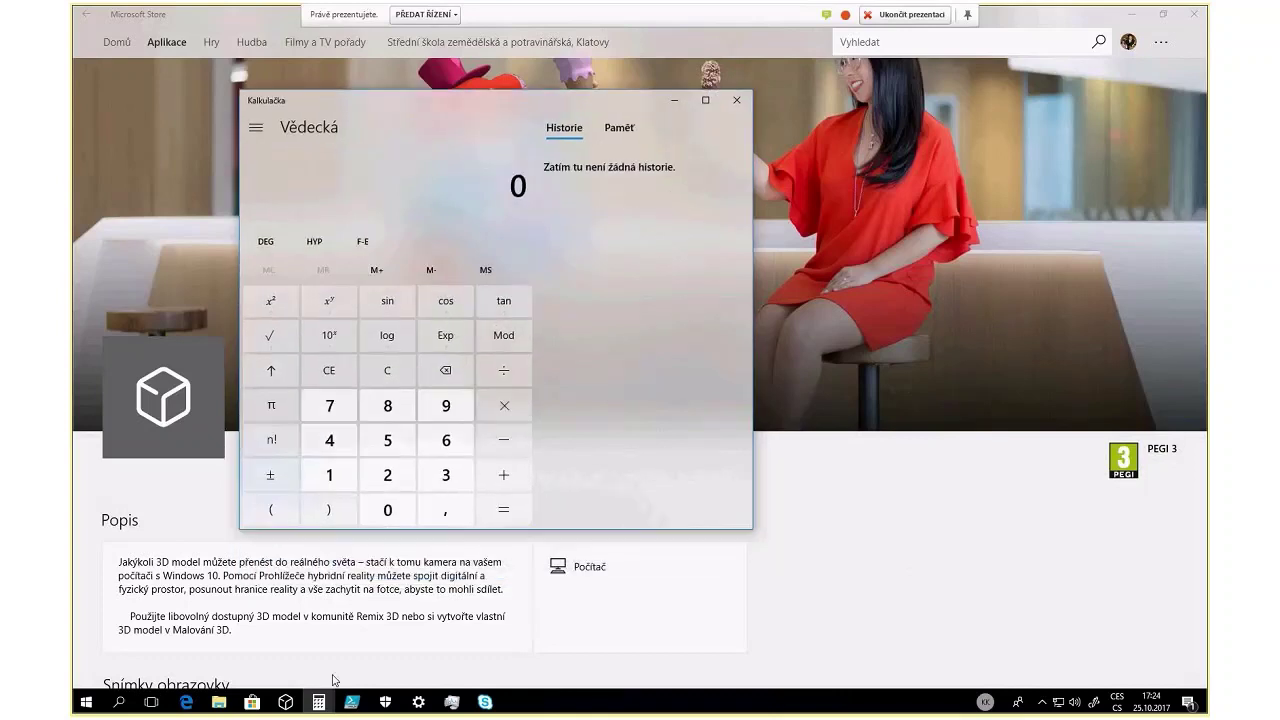
# Preview the open Kalkulačka windows and move the Vědecká calculator slightly higher over the Microsoft Store page
pyautogui.click(318, 701)
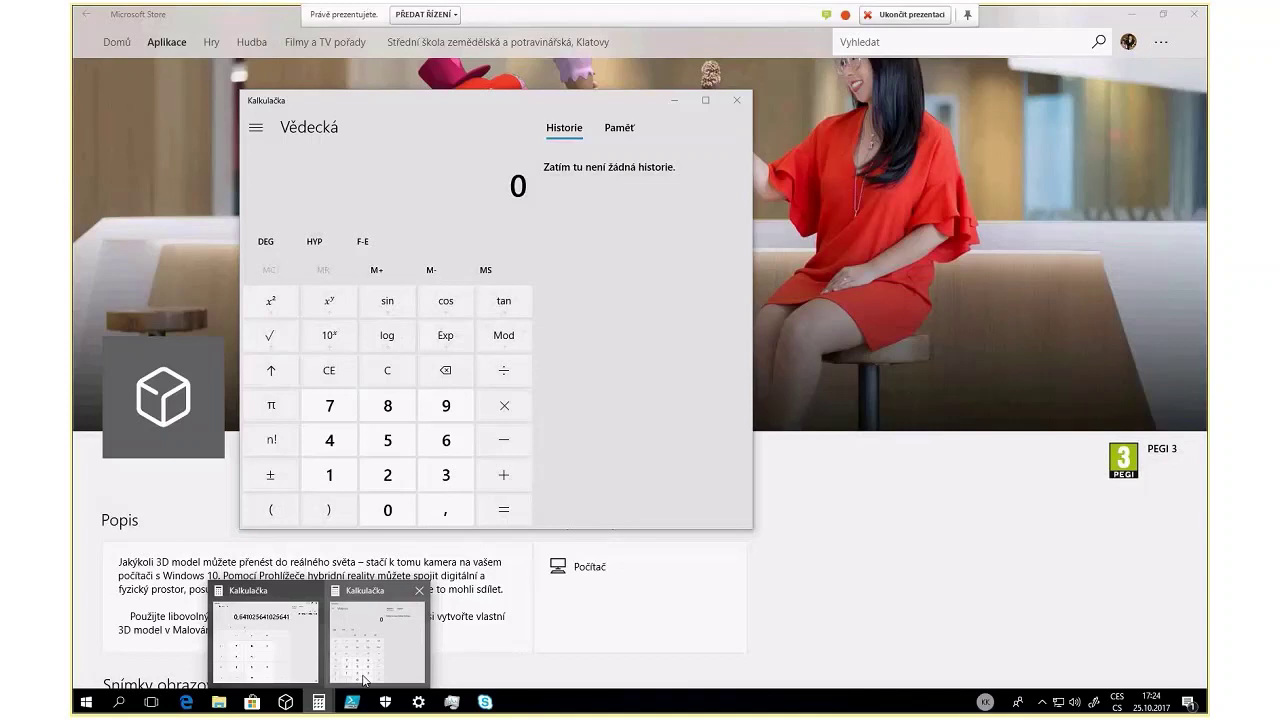
pyautogui.moveTo(363, 680)
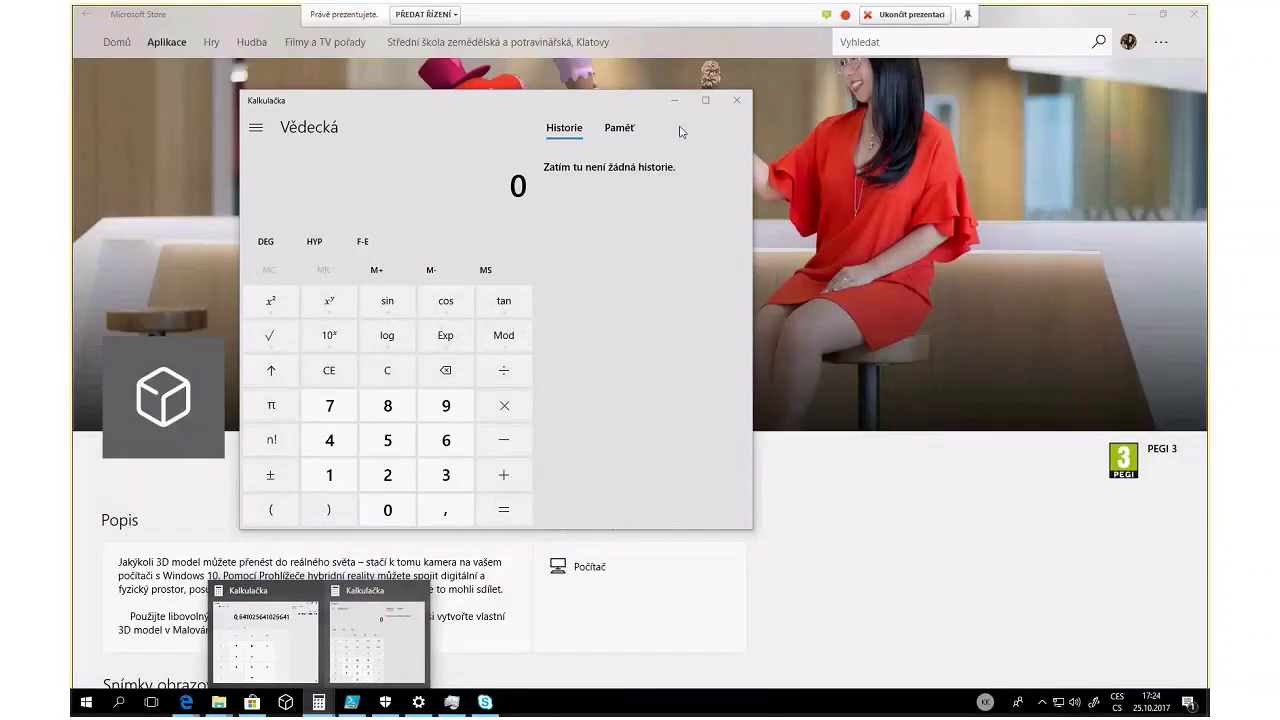
pyautogui.moveTo(466, 114); pyautogui.dragTo(492, 84)
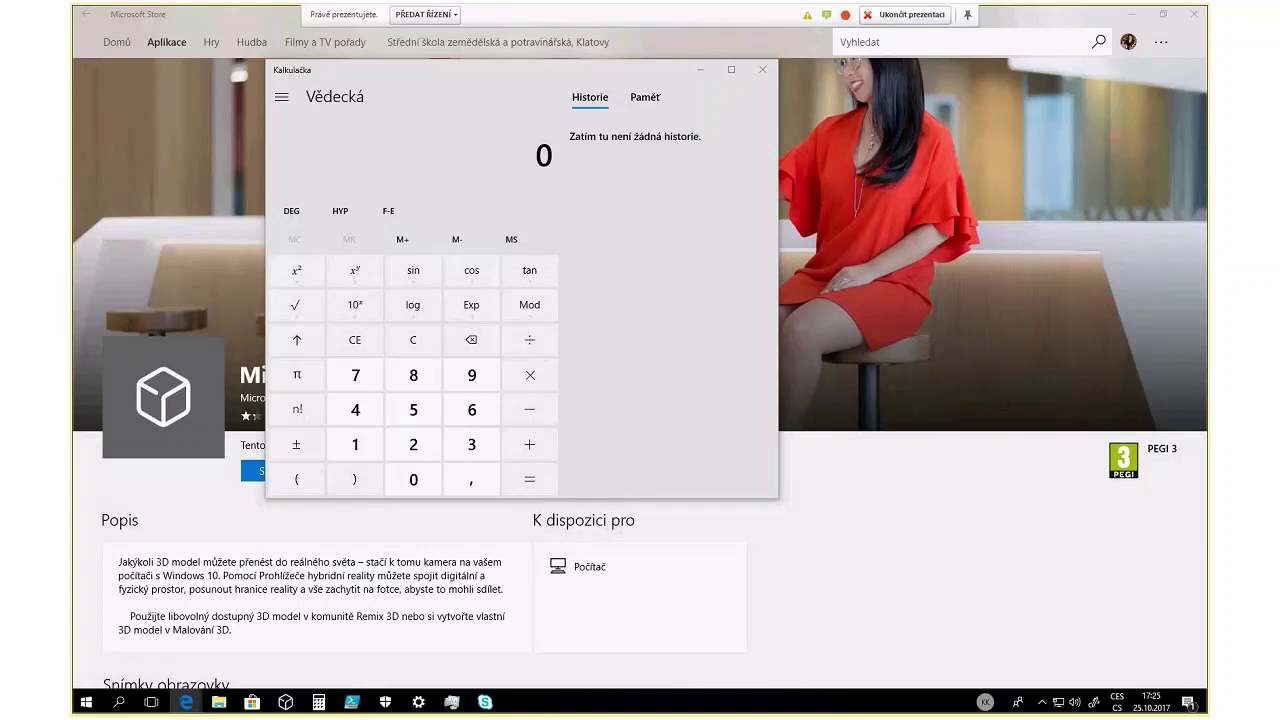
# Open the OneDrive settings, reposition the dialog, and show the general Nastavení options including Soubory na vyžádání
pyautogui.click(1043, 703)
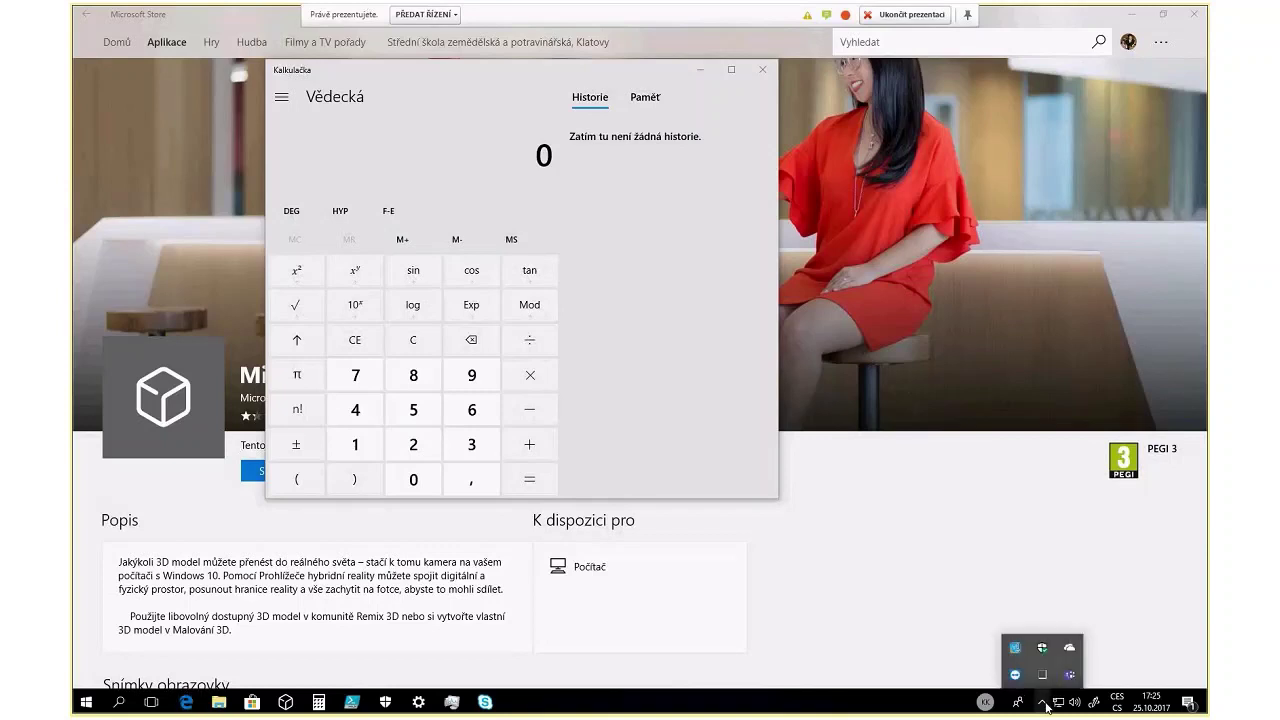
pyautogui.rightClick(1070, 650)
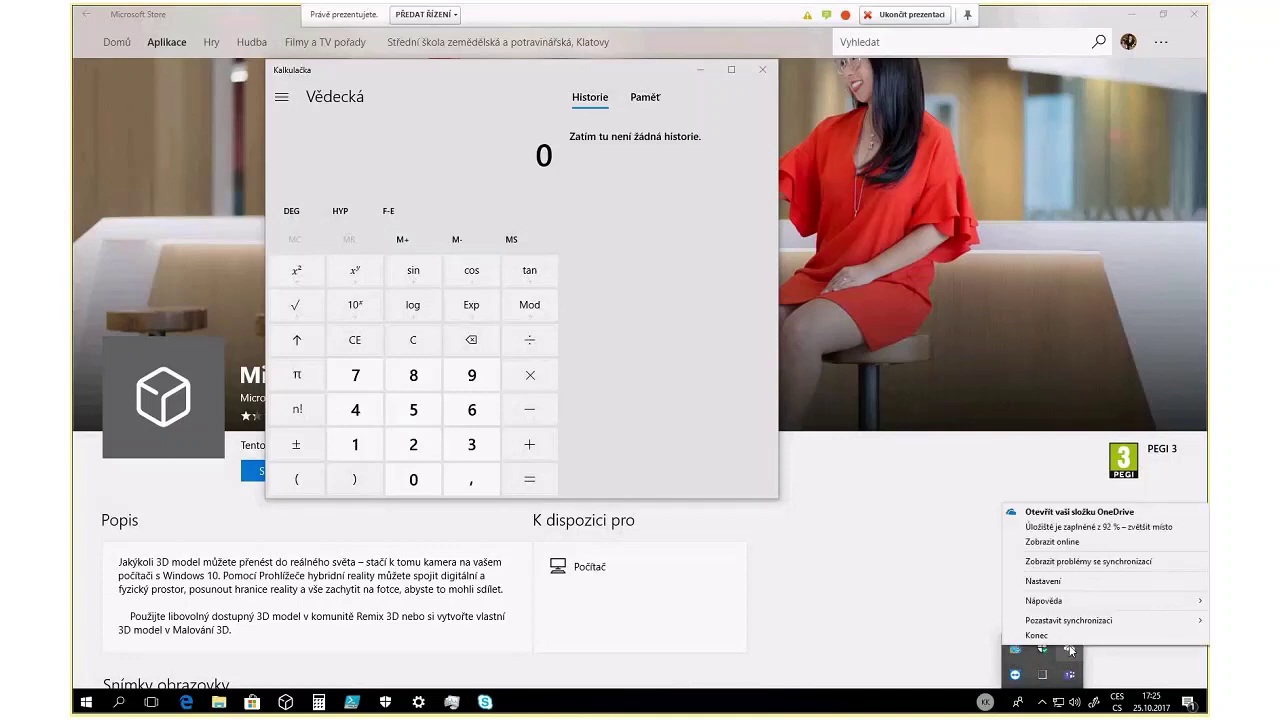
pyautogui.click(1043, 581)
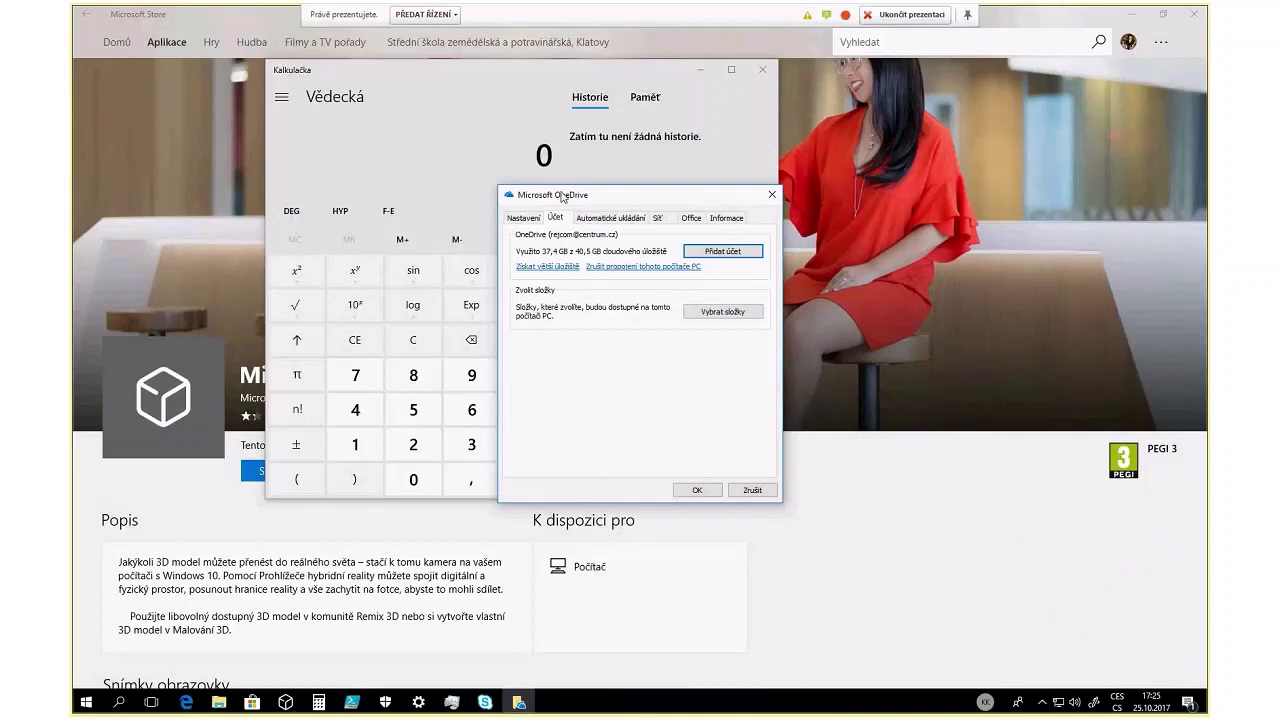
pyautogui.moveTo(561, 195); pyautogui.dragTo(466, 150)
pyautogui.click(428, 172)
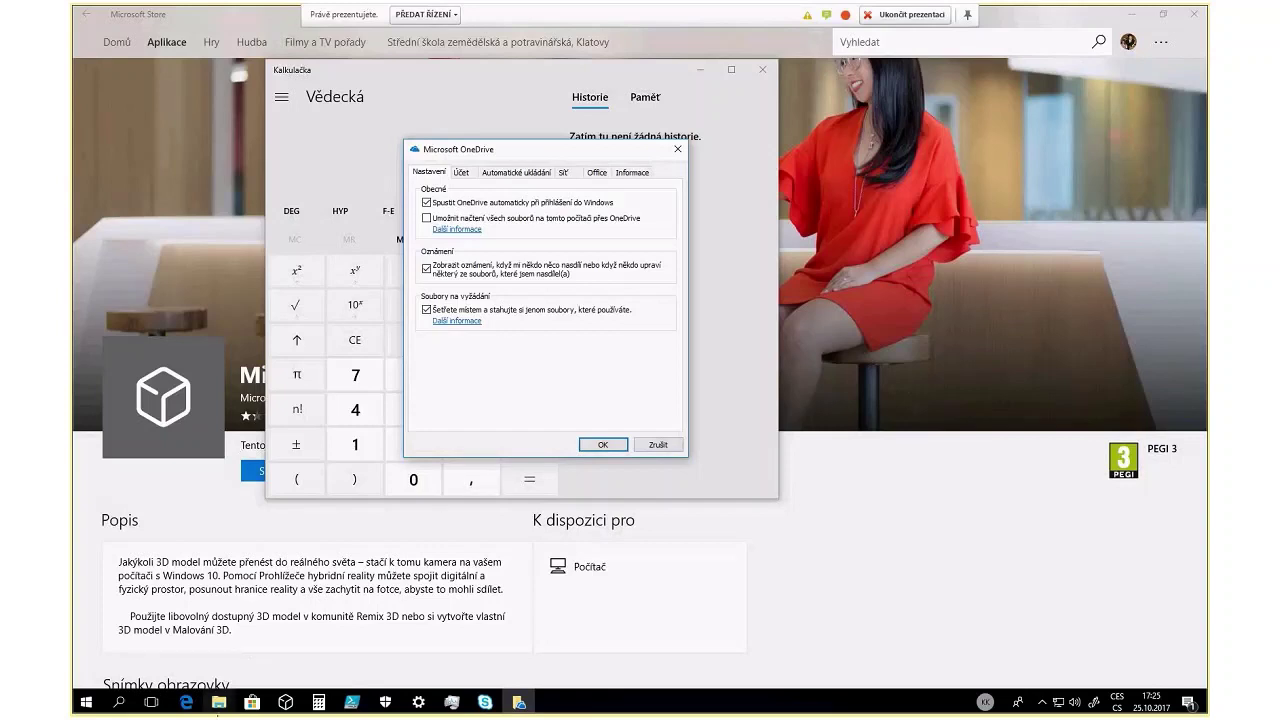
# Open the OneDrive folder in File Explorer and look through its folders and files with their Stav icons
pyautogui.click(218, 702)
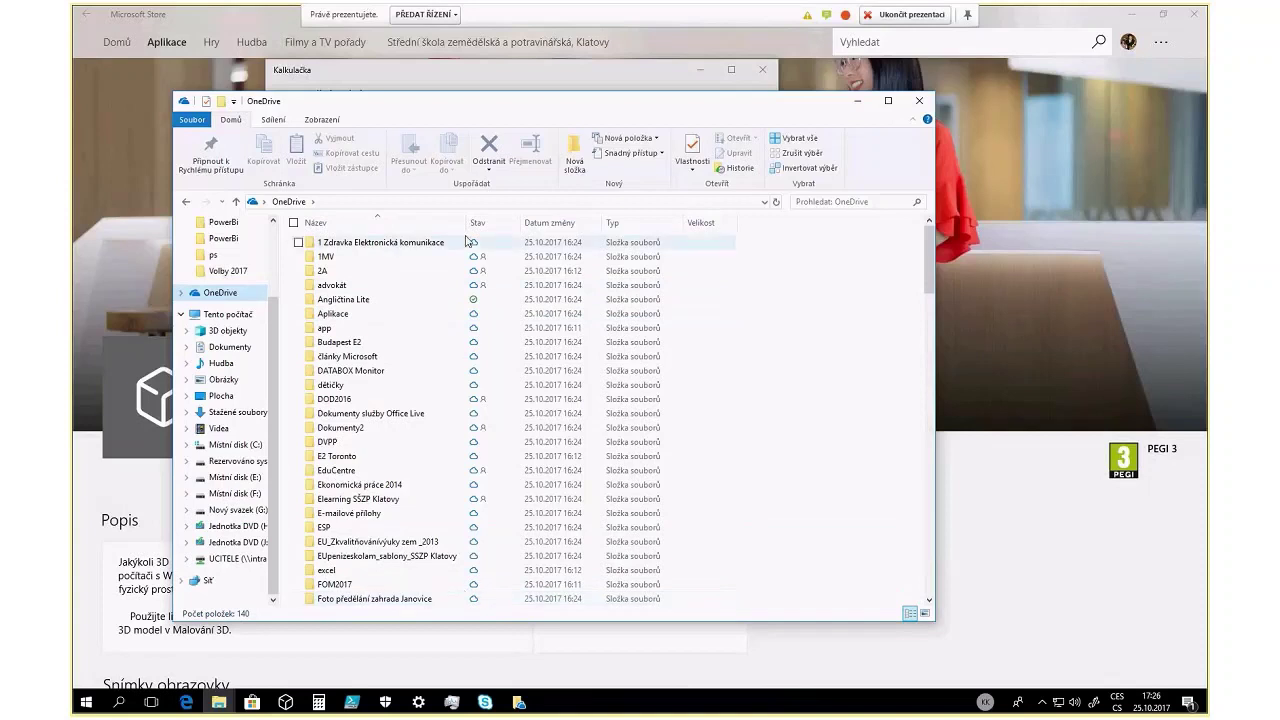
pyautogui.scroll(-4, 548, 398)
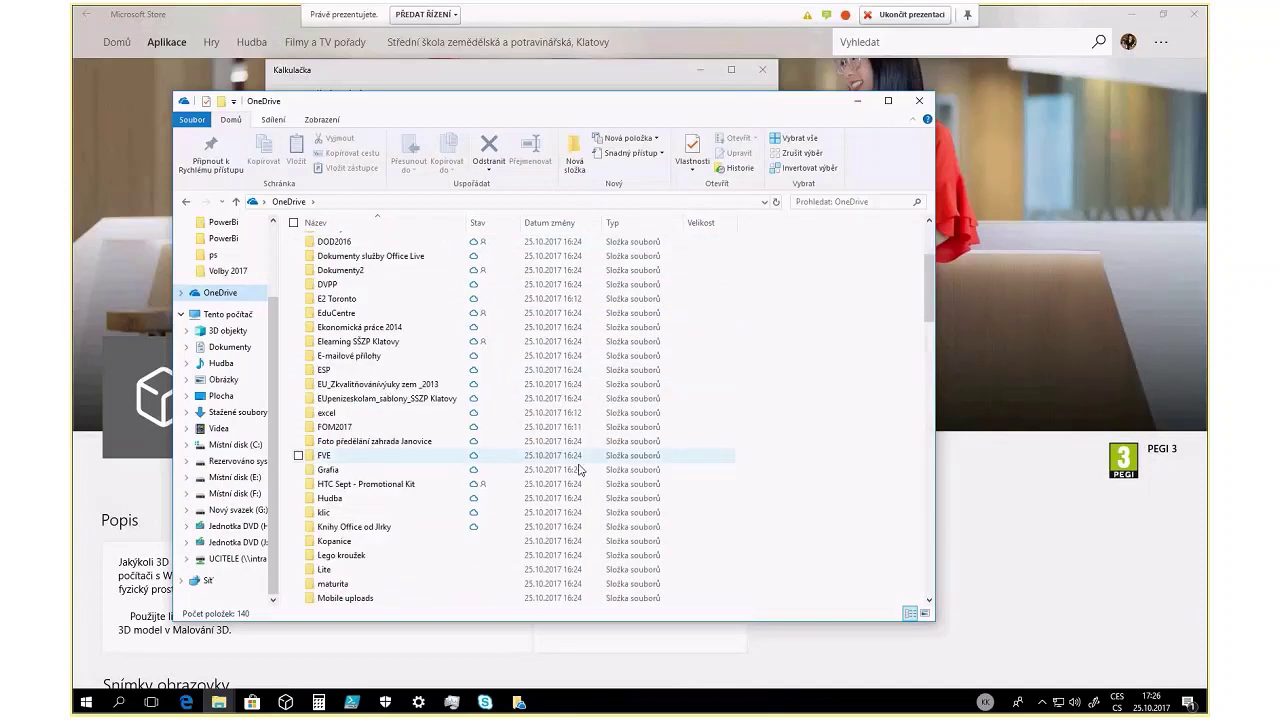
pyautogui.scroll(-2, 578, 469)
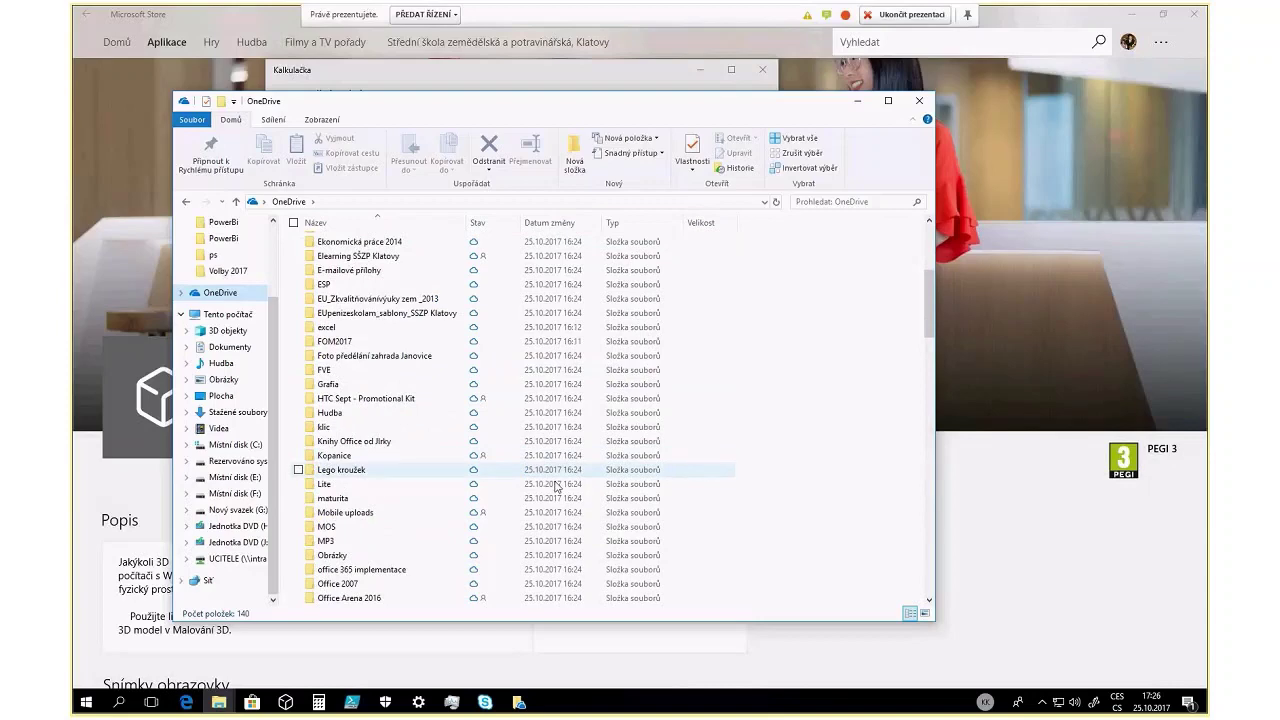
pyautogui.scroll(-4, 557, 487)
pyautogui.scroll(-1, 480, 512)
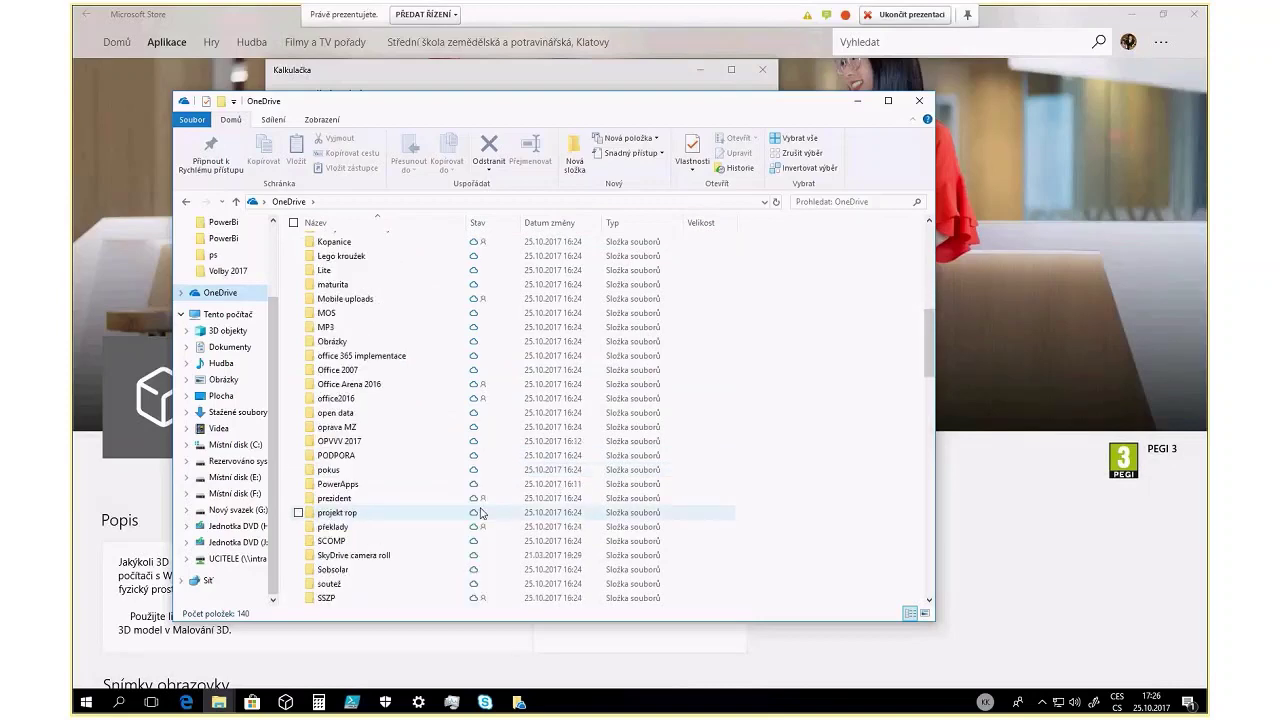
pyautogui.scroll(-4, 480, 512)
pyautogui.scroll(-8, 480, 512)
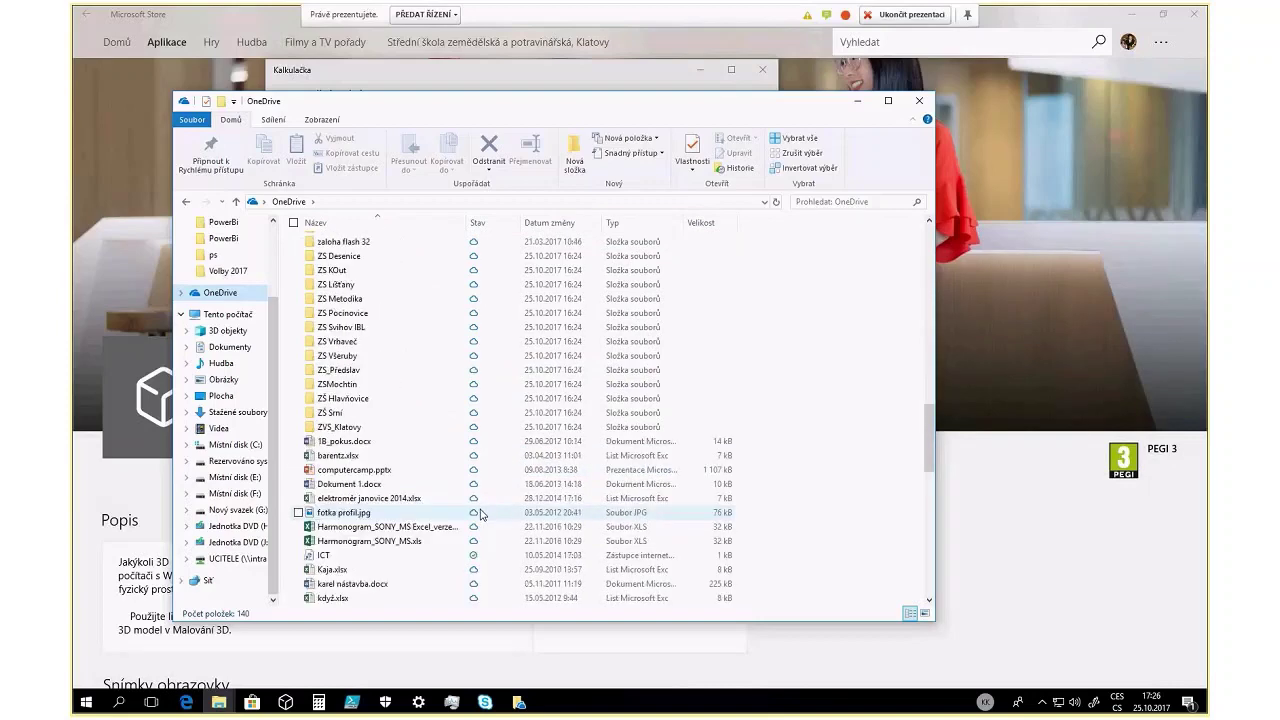
pyautogui.scroll(-4, 480, 512)
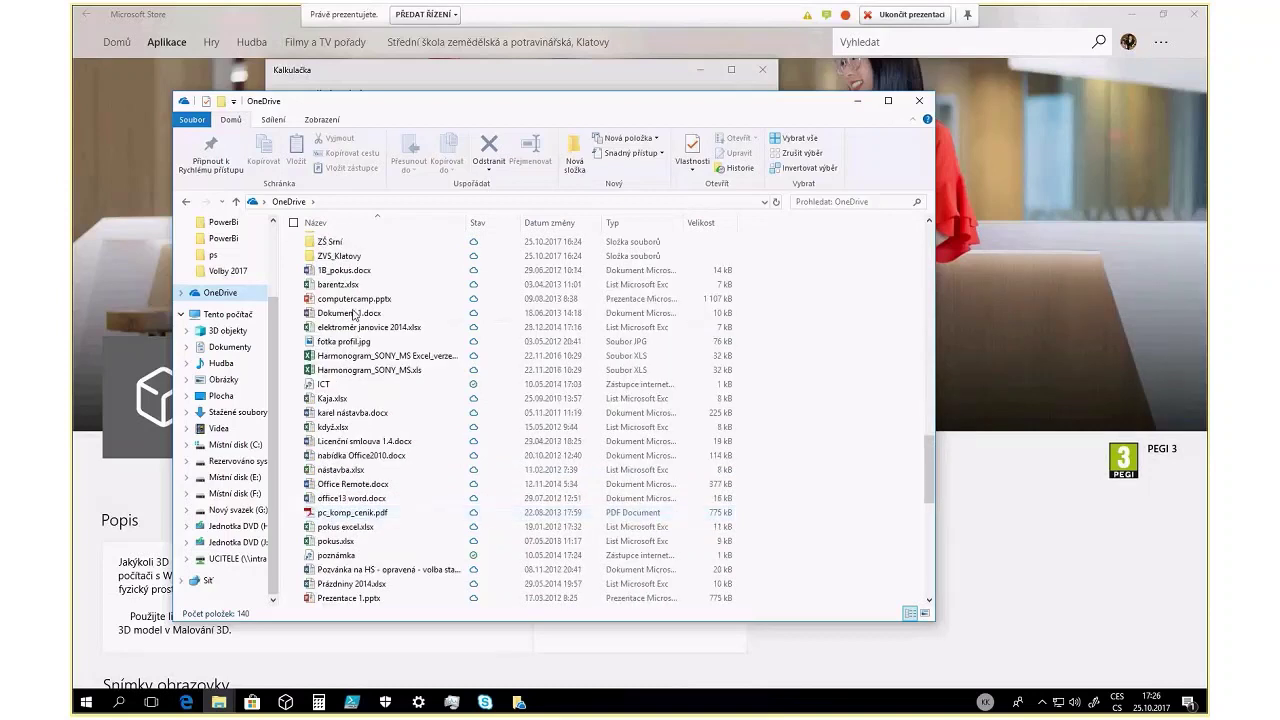
# Open 1B_pokus.docx in Word, dismiss the AutoSave notice, close the document, and look through the remaining OneDrive files
pyautogui.click(335, 272)
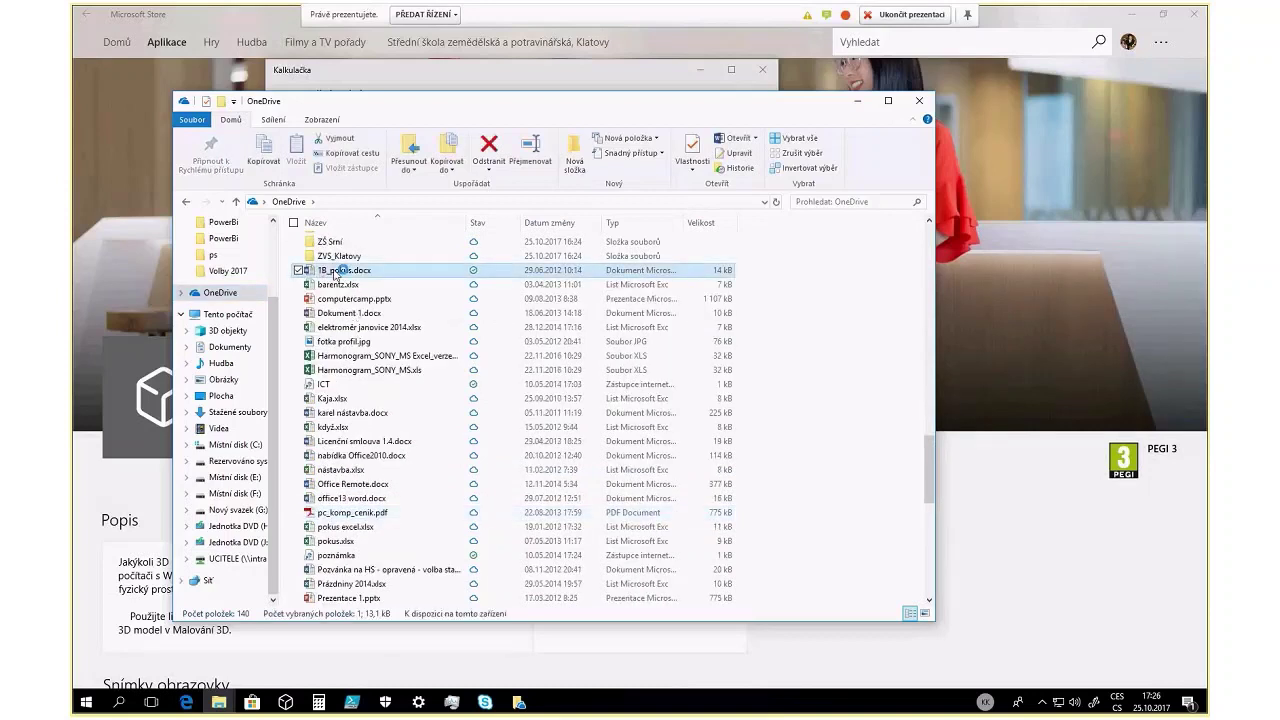
pyautogui.doubleClick(335, 272)
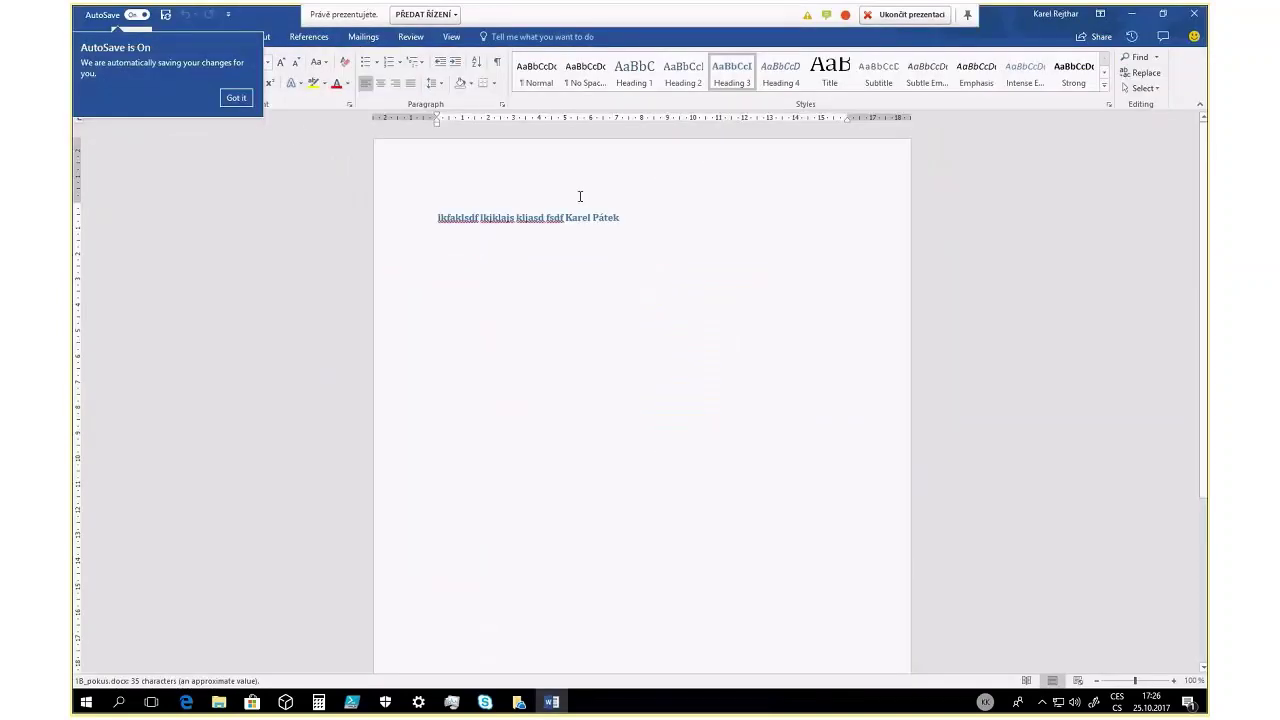
pyautogui.click(236, 97)
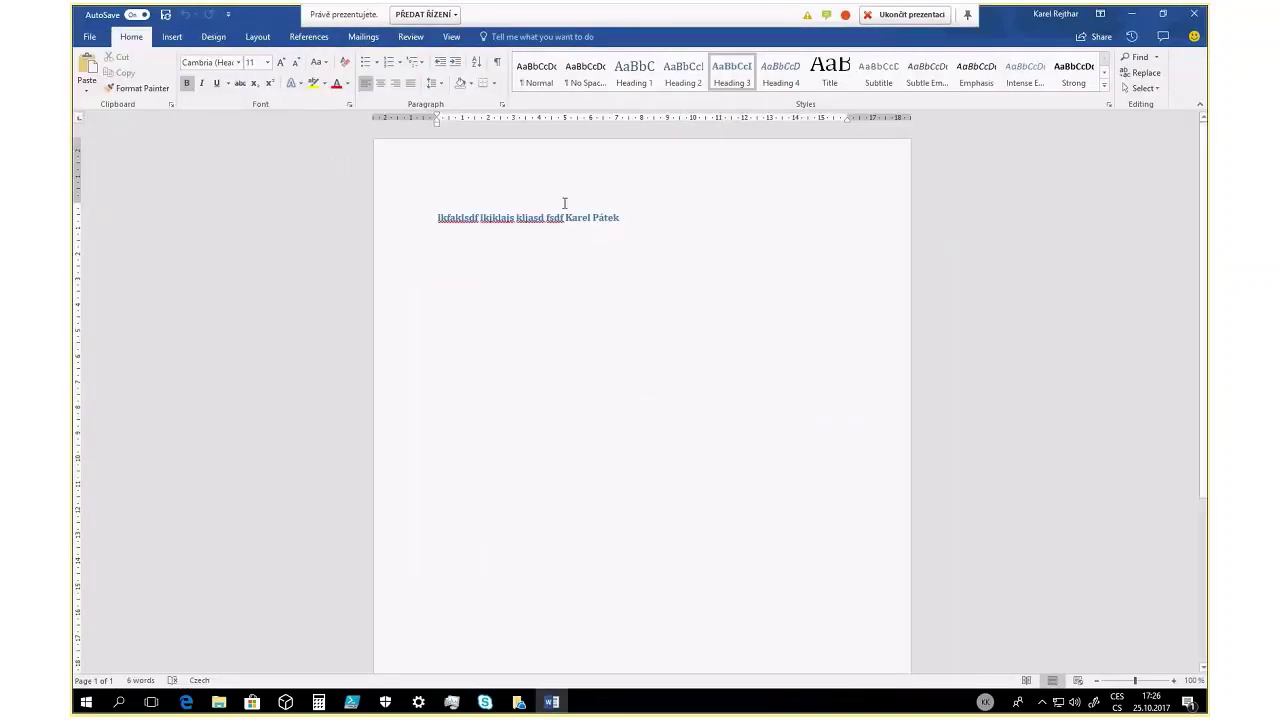
pyautogui.click(1205, 17)
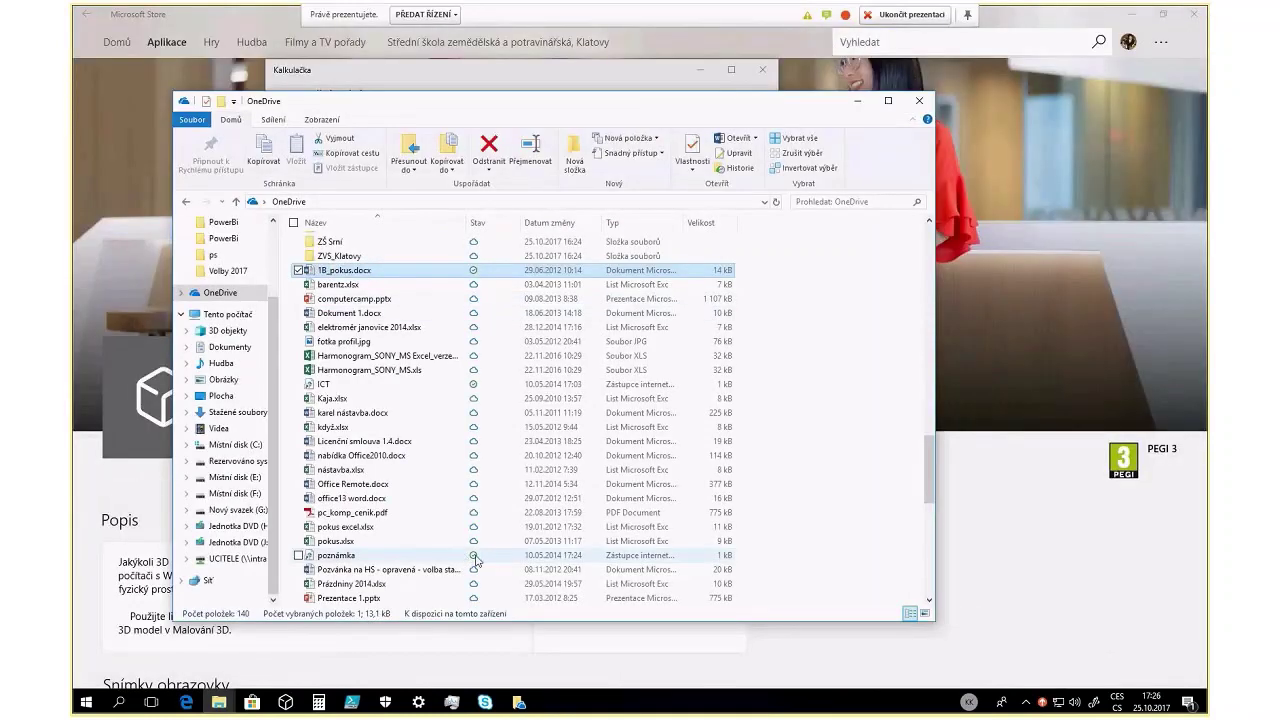
pyautogui.scroll(-7, 476, 560)
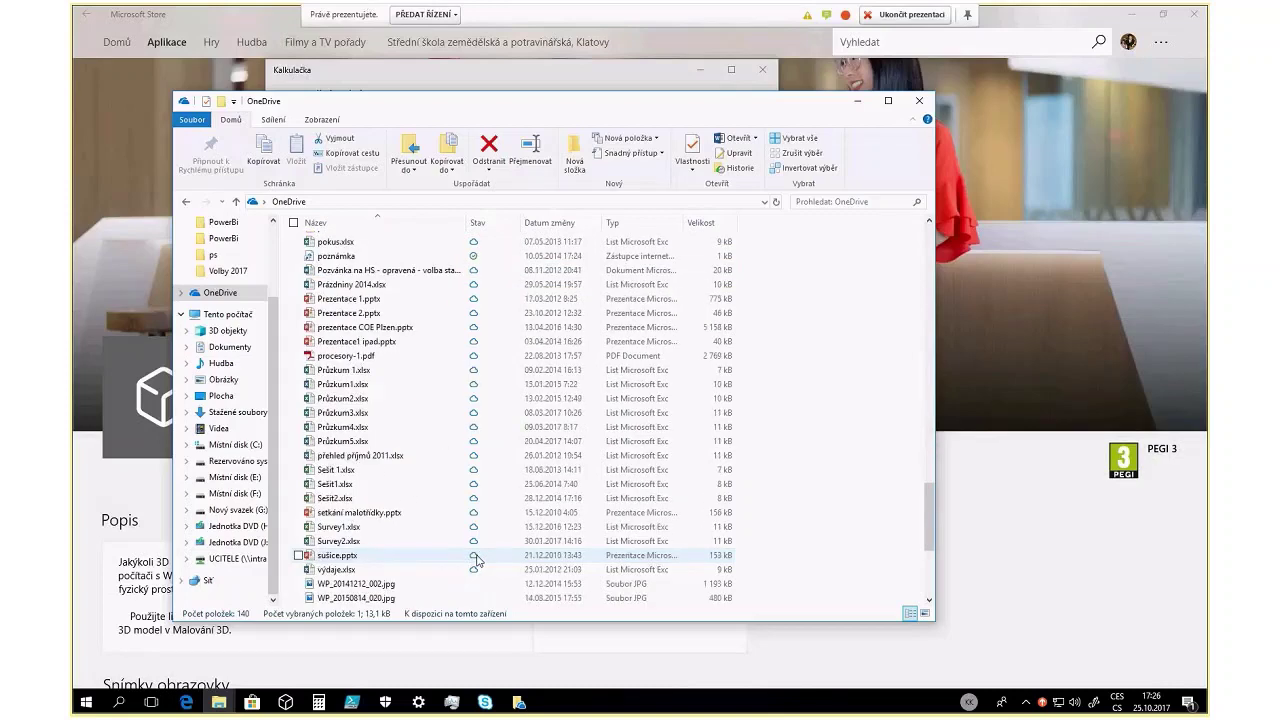
pyautogui.scroll(-2, 476, 560)
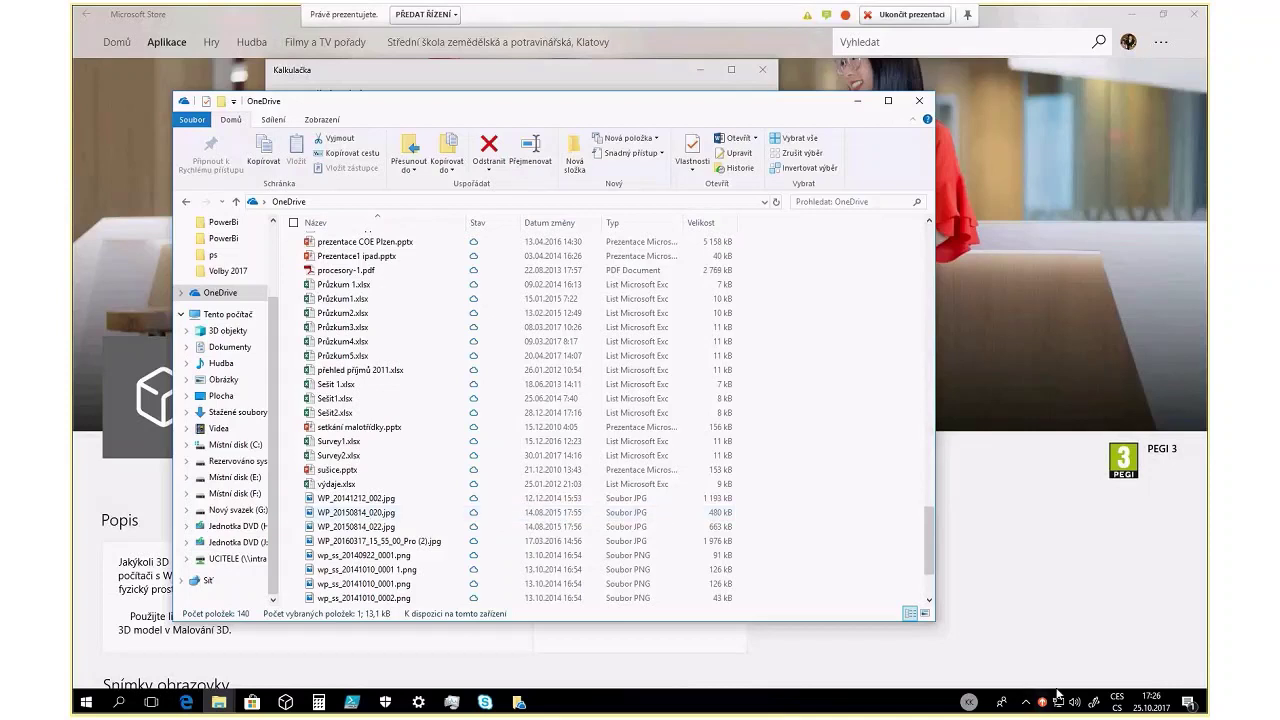
# Reopen the OneDrive settings, review the Účet, Automatické ukládání and Office options, and close the dialog
pyautogui.click(1024, 704)
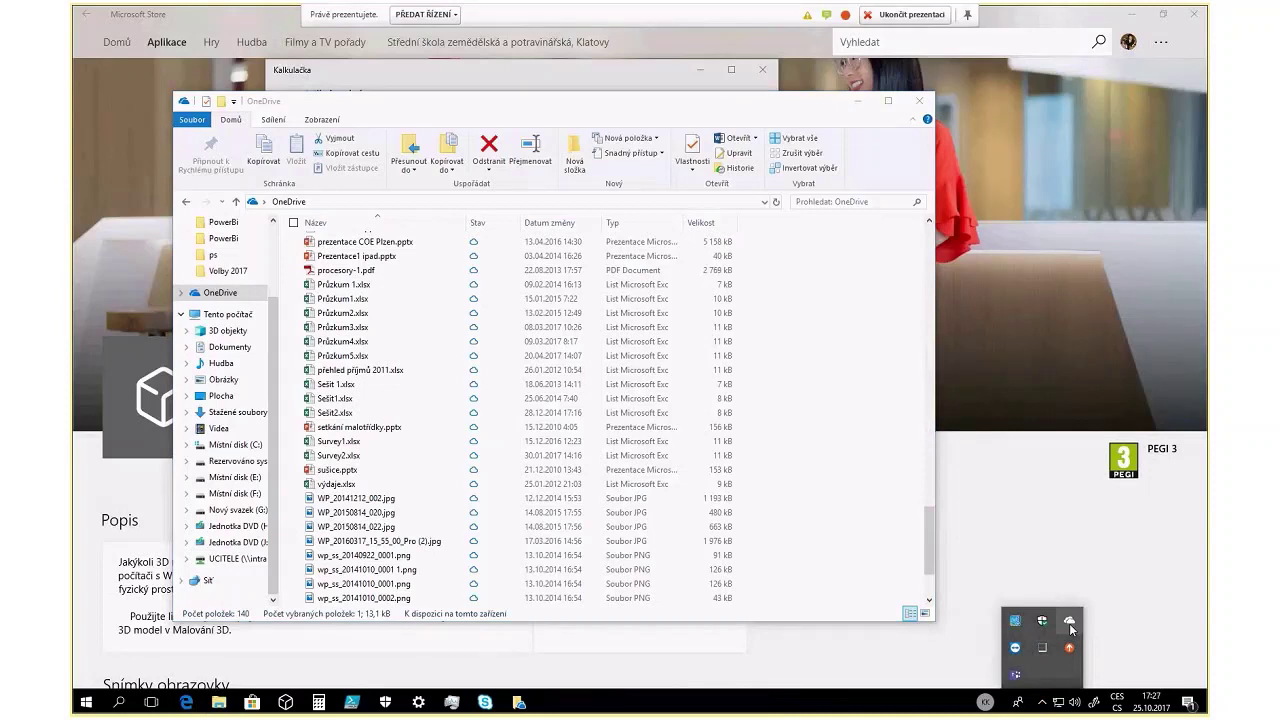
pyautogui.rightClick(1070, 627)
pyautogui.click(1060, 646)
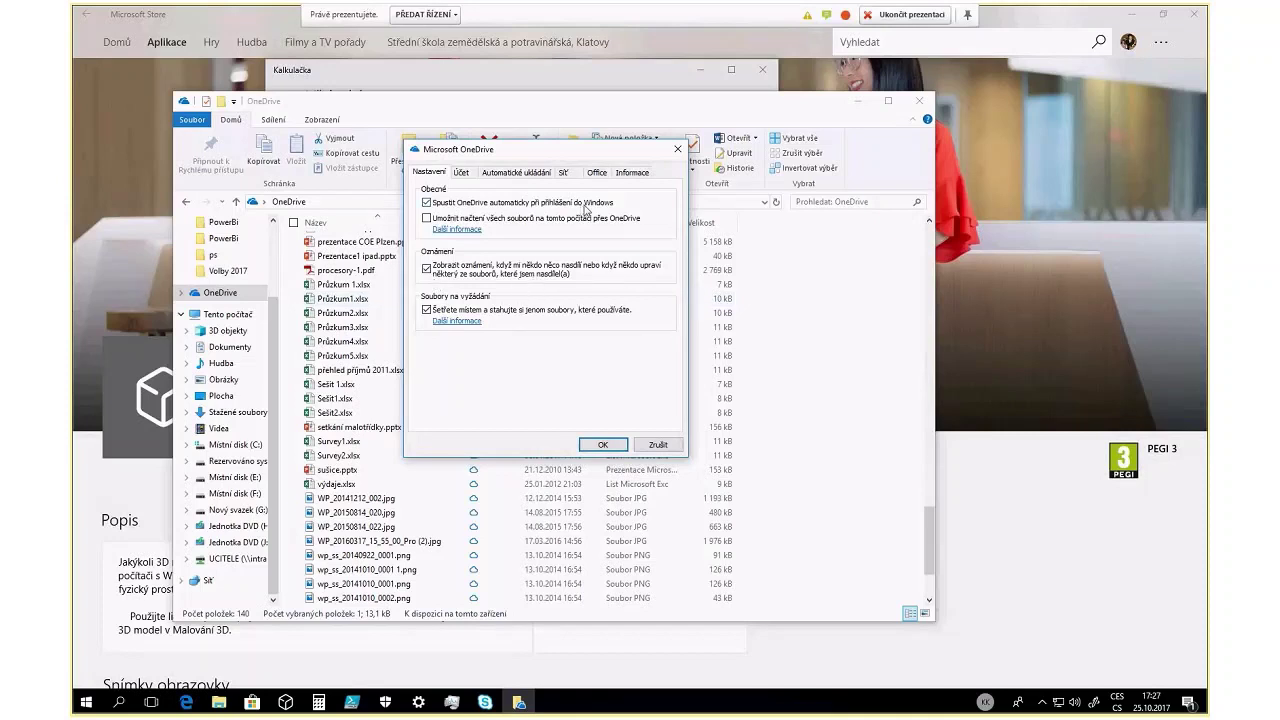
pyautogui.click(467, 175)
pyautogui.click(507, 174)
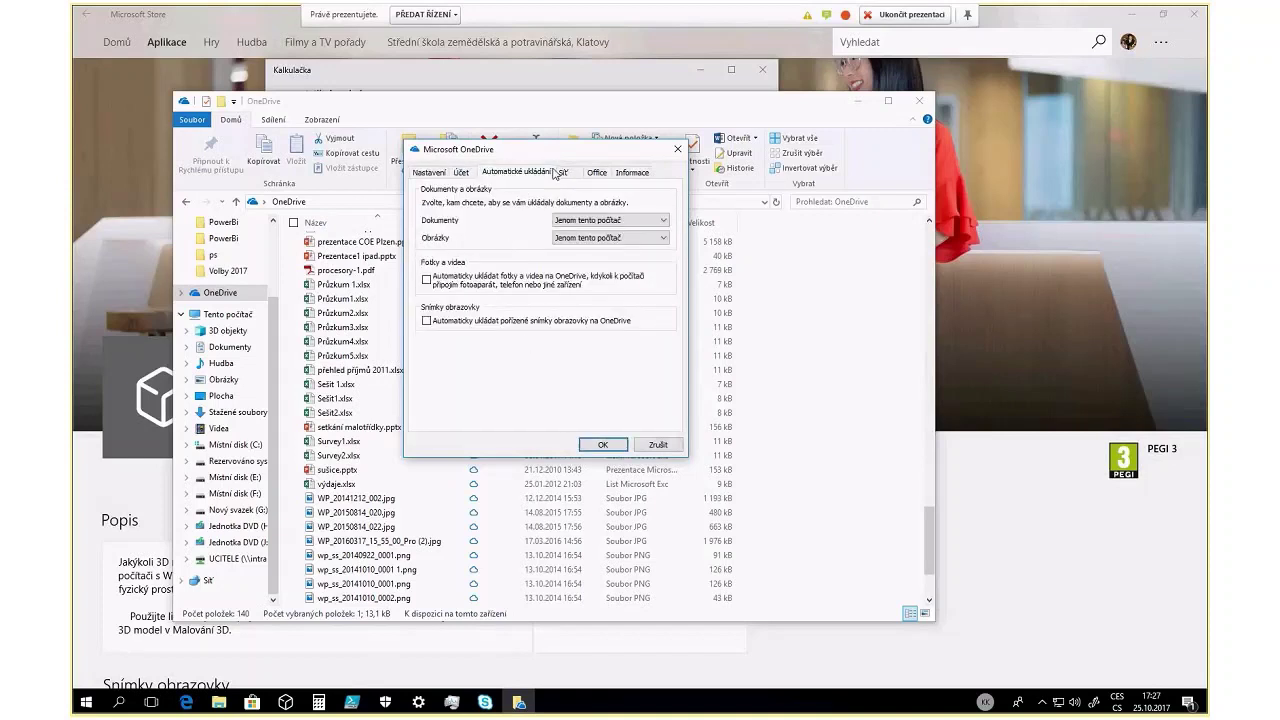
pyautogui.click(597, 172)
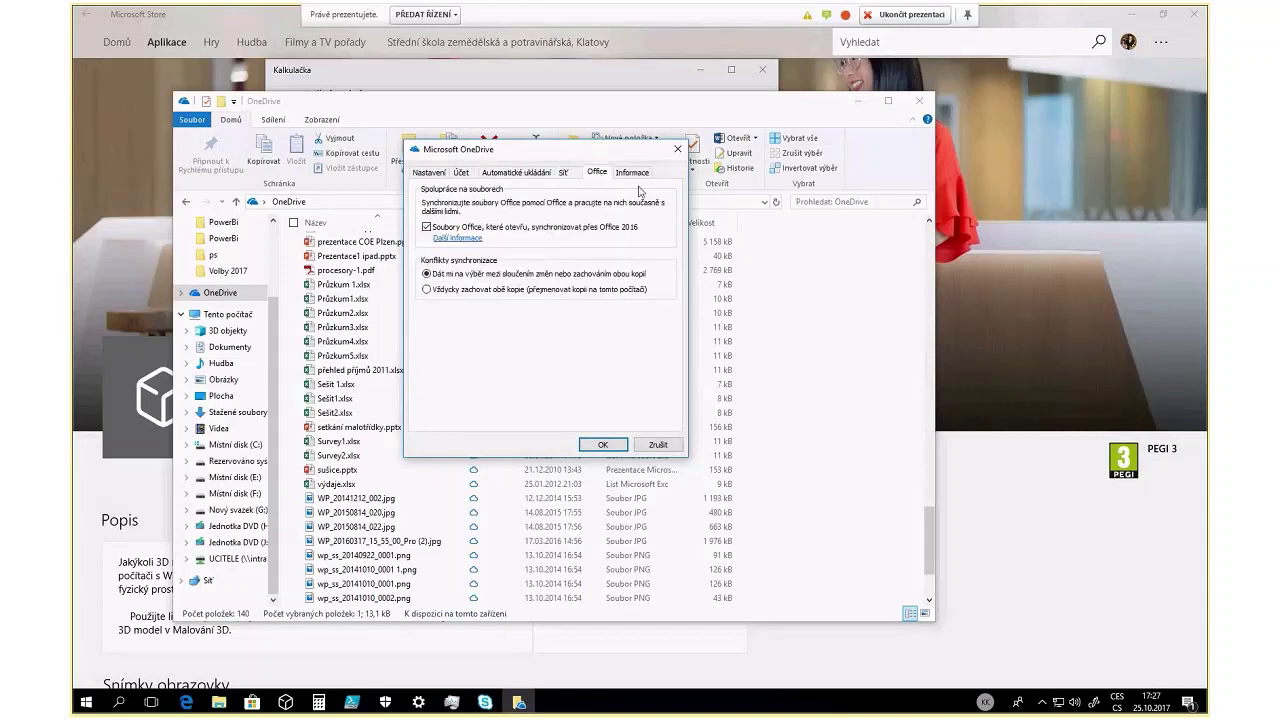
pyautogui.click(679, 152)
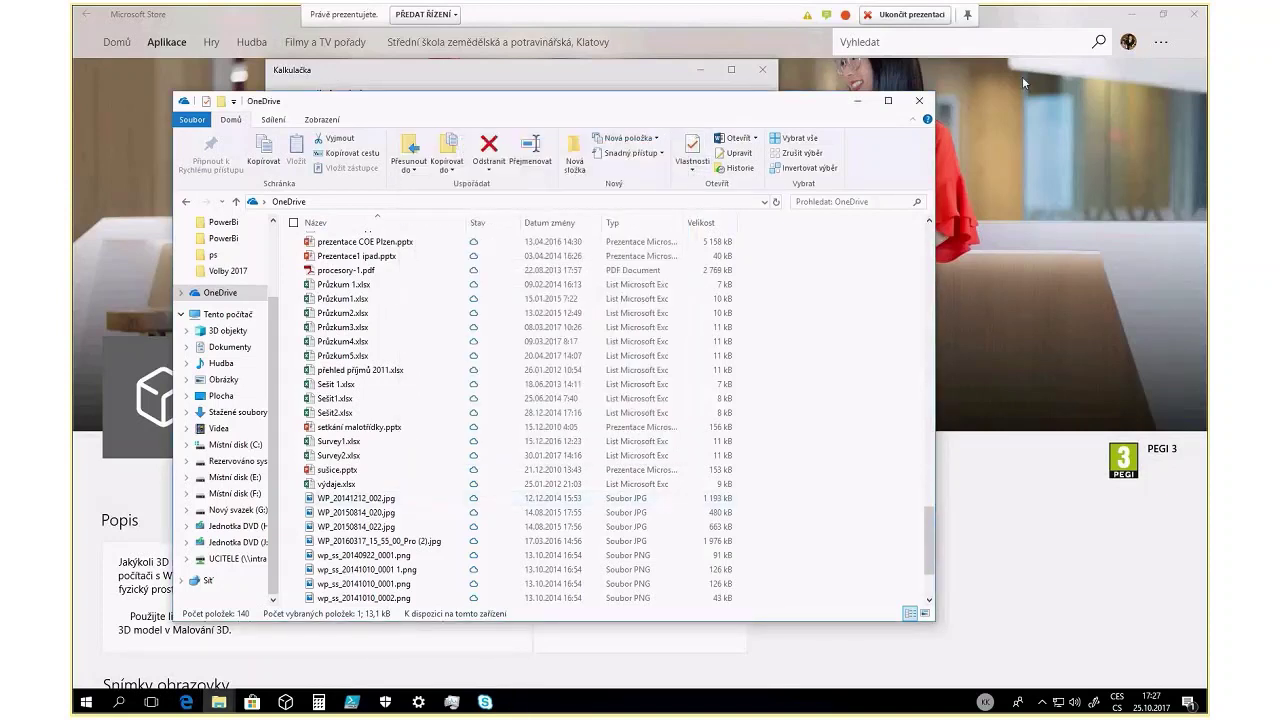
# Close the OneDrive folder, Kalkulačka and Microsoft Store windows, and minimise the Nastavení window to reveal Správce úloh
pyautogui.click(920, 102)
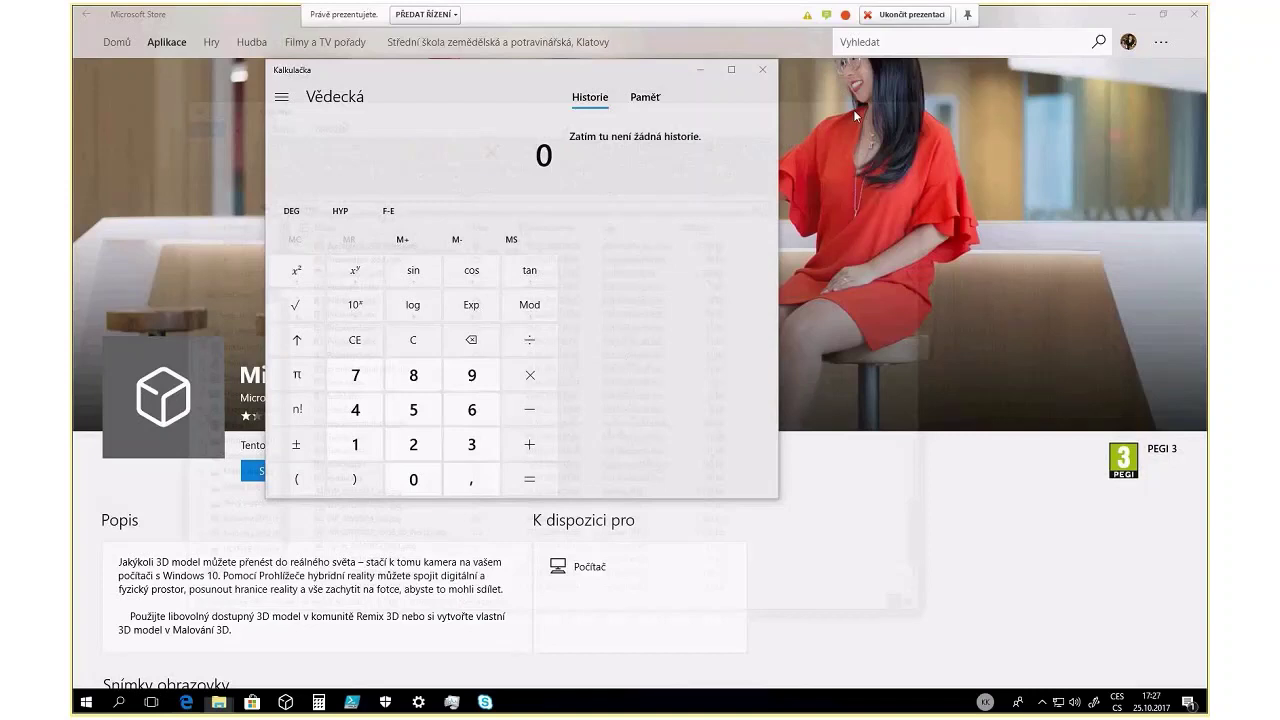
pyautogui.click(853, 109)
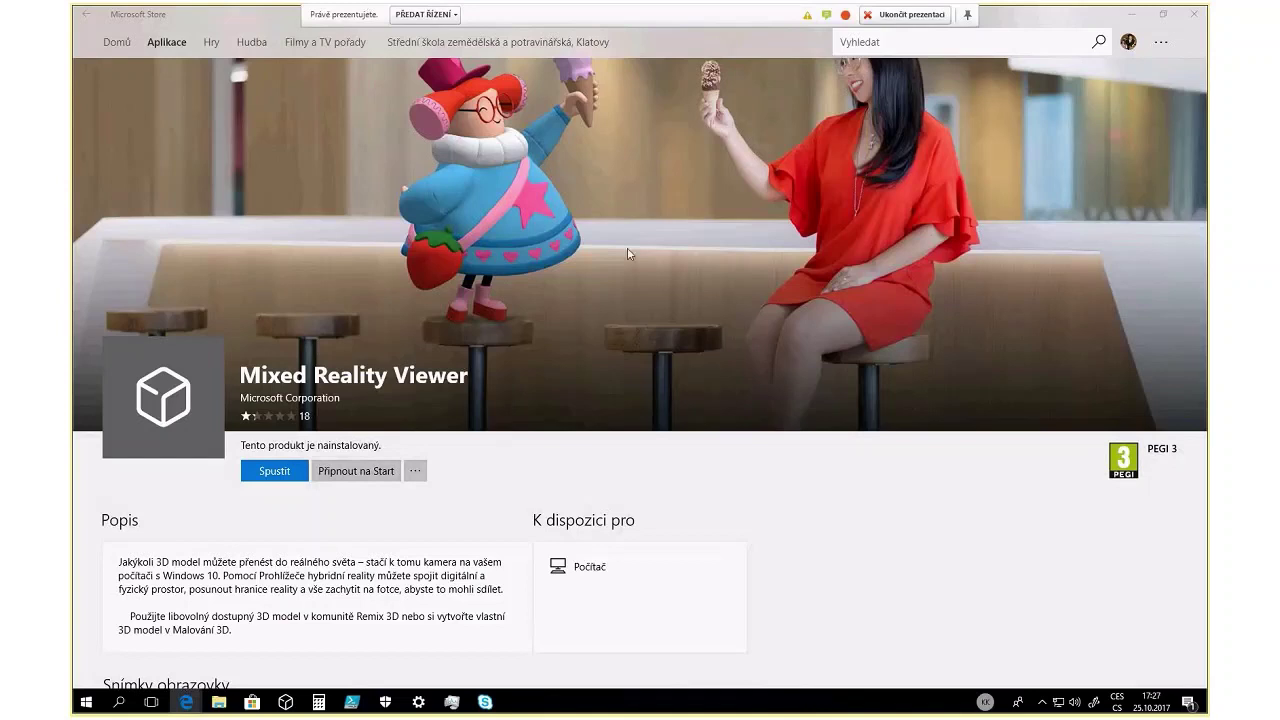
pyautogui.click(1196, 15)
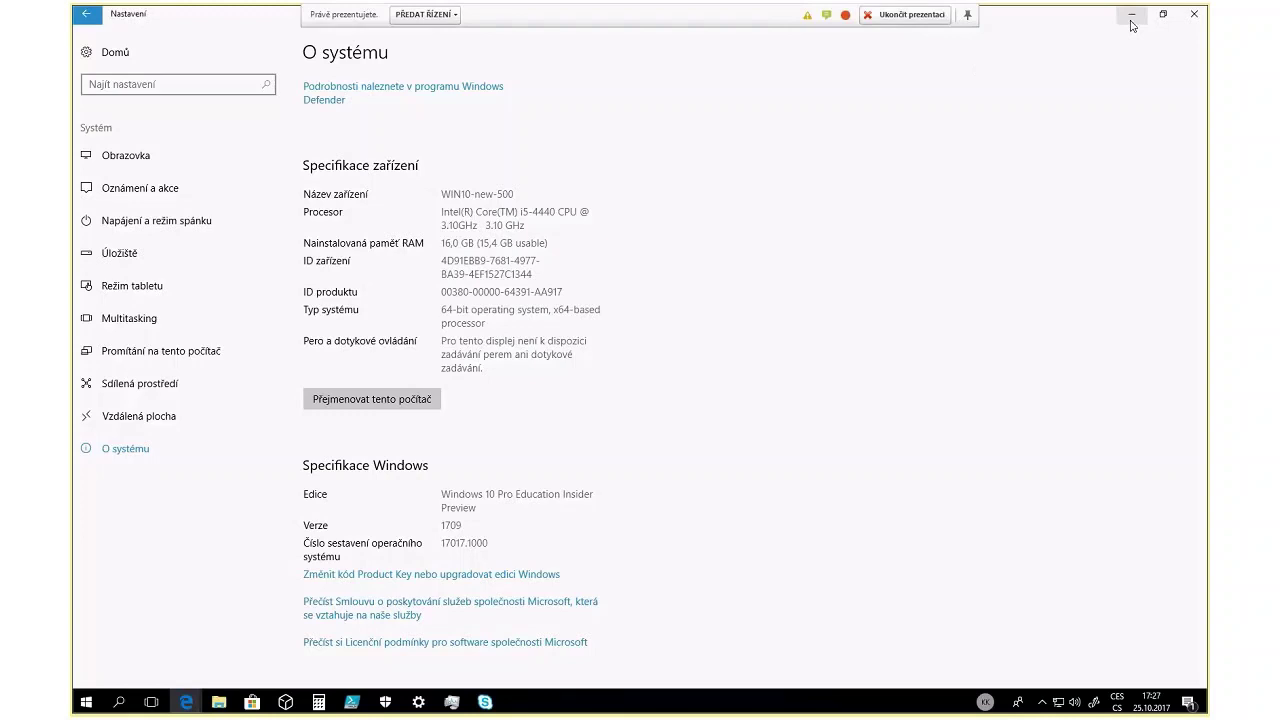
pyautogui.click(1132, 18)
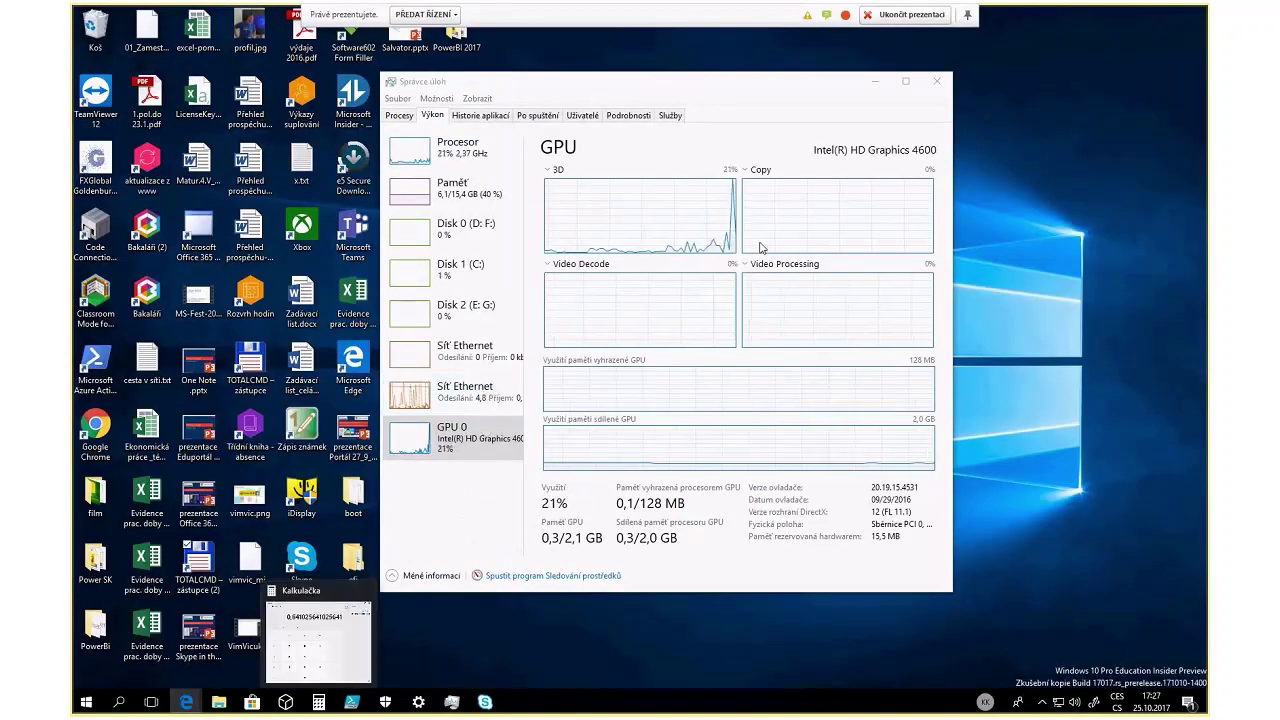
# Reposition the Správce úloh window on the desktop and examine the performance graphs for GPU 0
pyautogui.moveTo(628, 94); pyautogui.dragTo(623, 93)
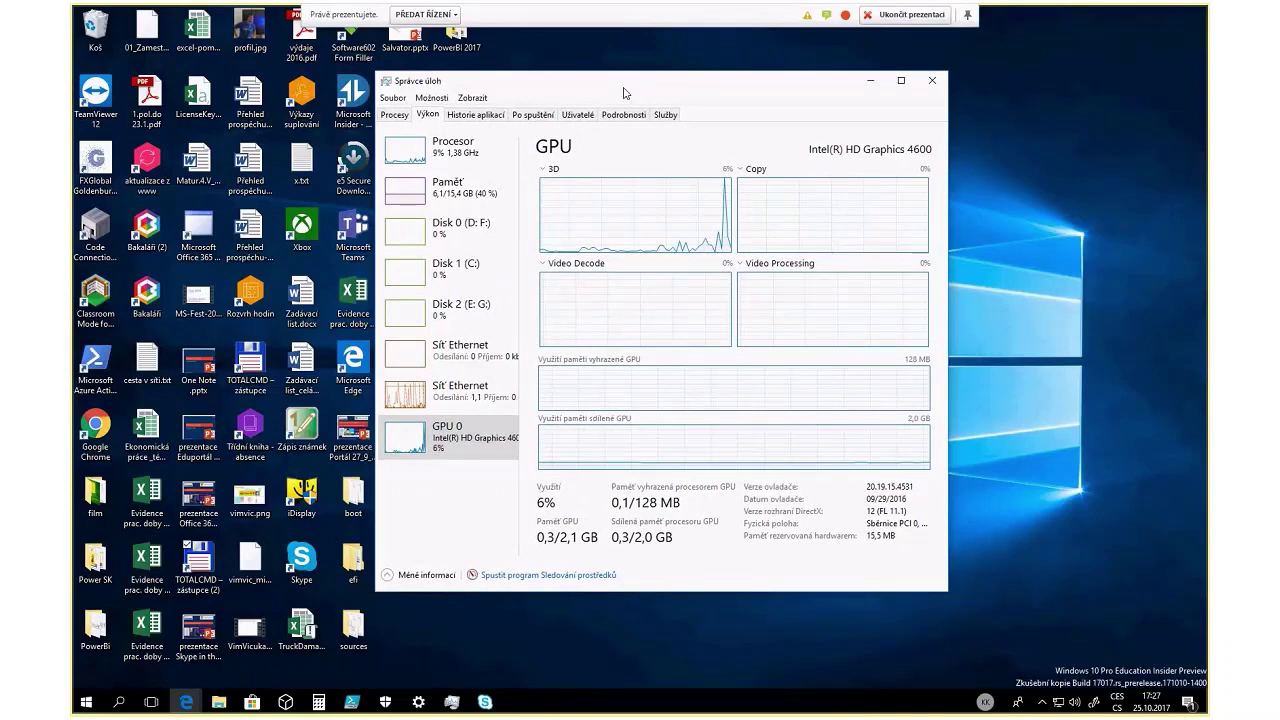
pyautogui.moveTo(623, 93); pyautogui.dragTo(544, 94)
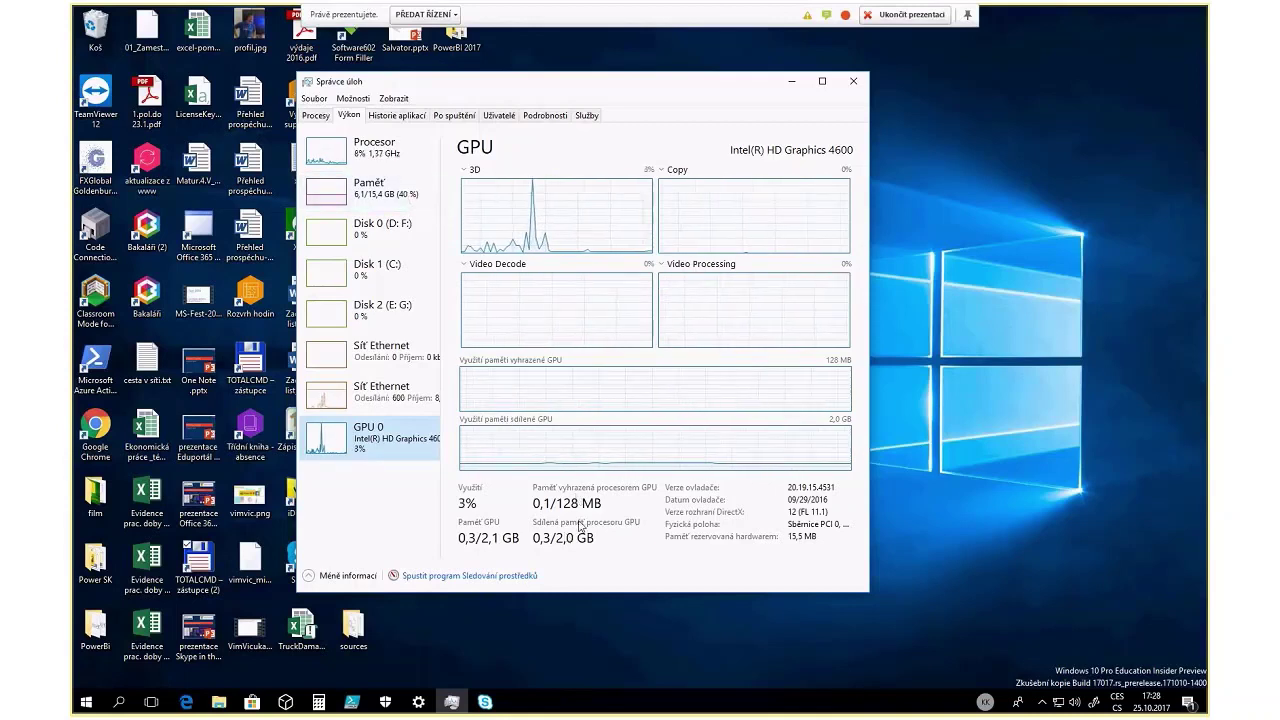
pyautogui.click(792, 86)
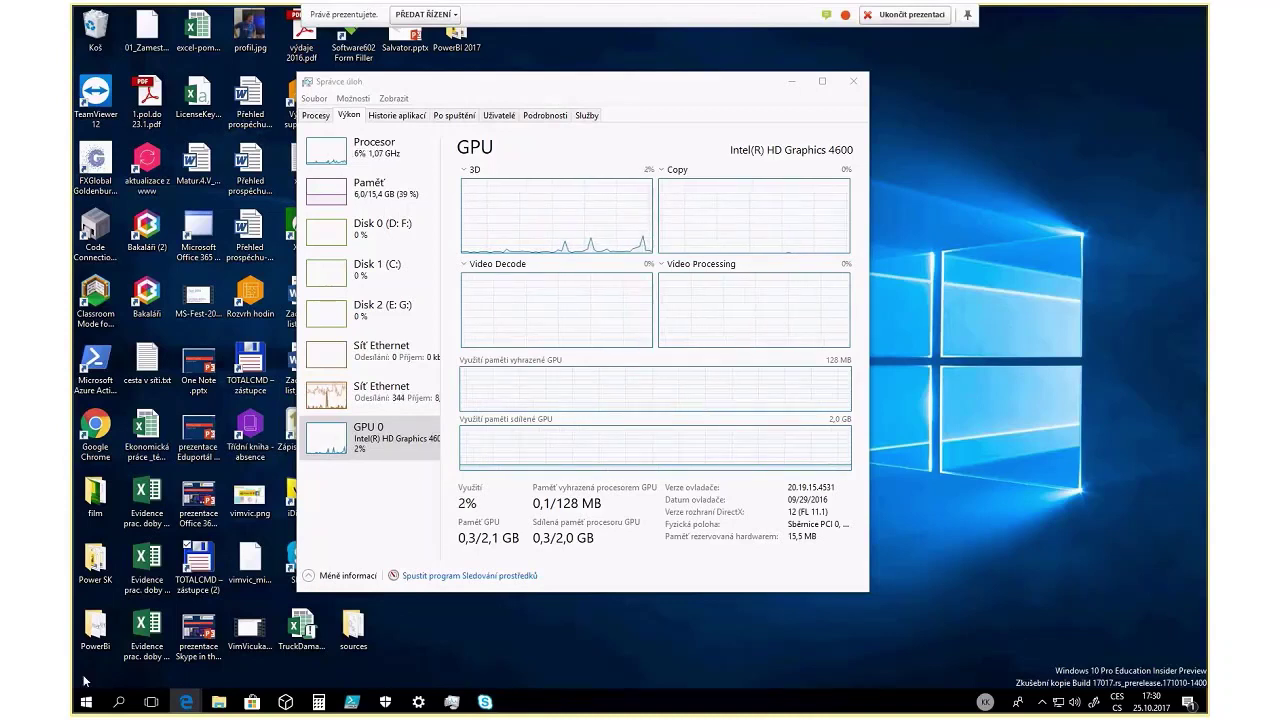
# Switch to the Microsoft Edge window with the Azure portal and open a new tab
pyautogui.moveTo(192, 693)
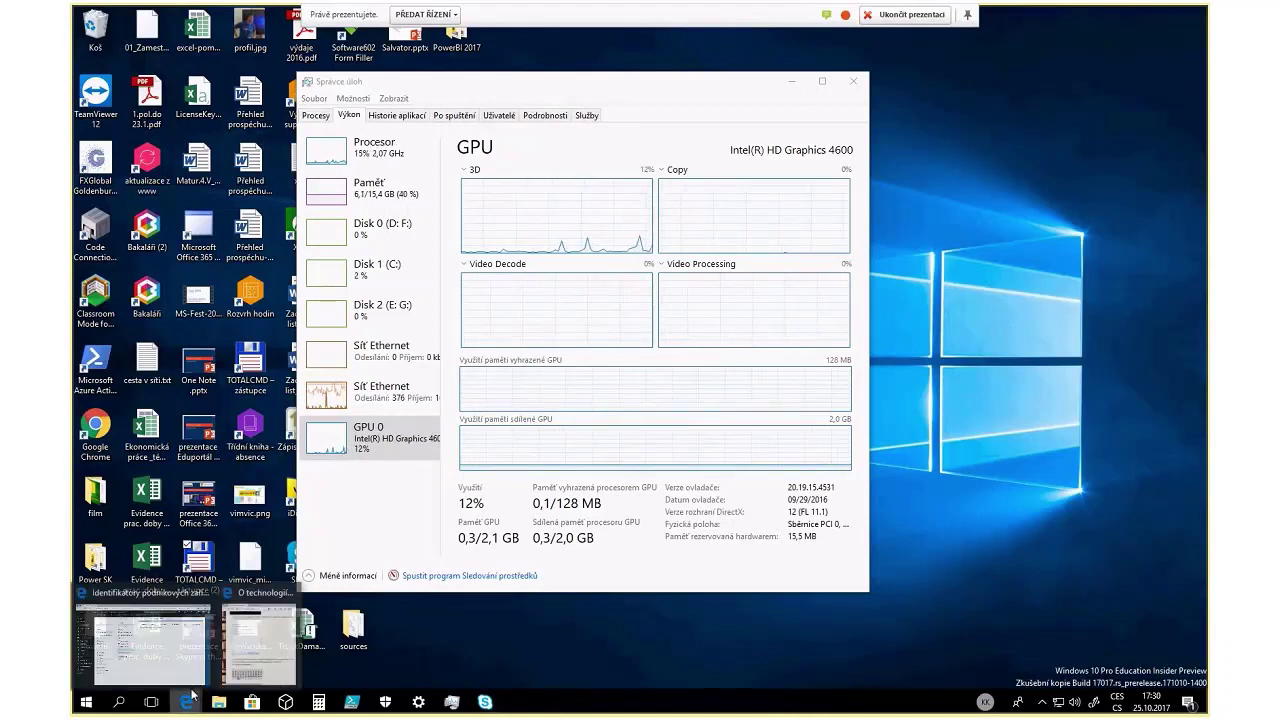
pyautogui.click(180, 645)
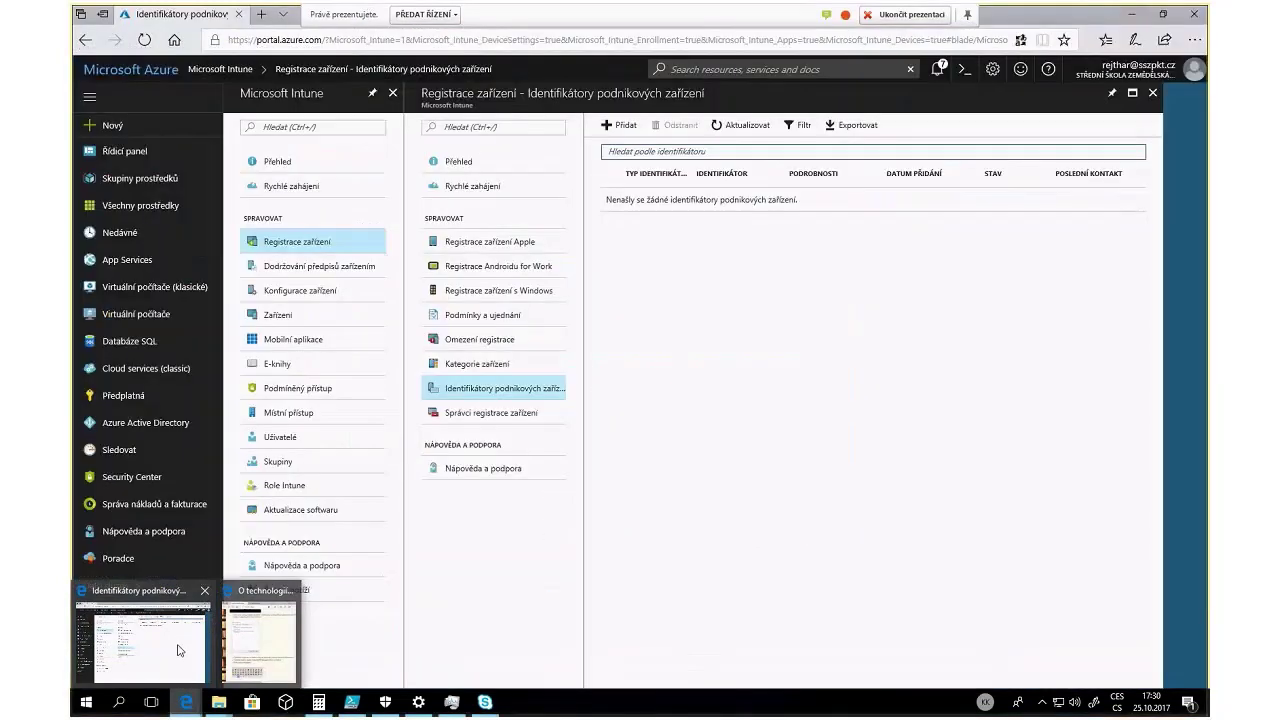
pyautogui.hotkey('ctrl', 't')
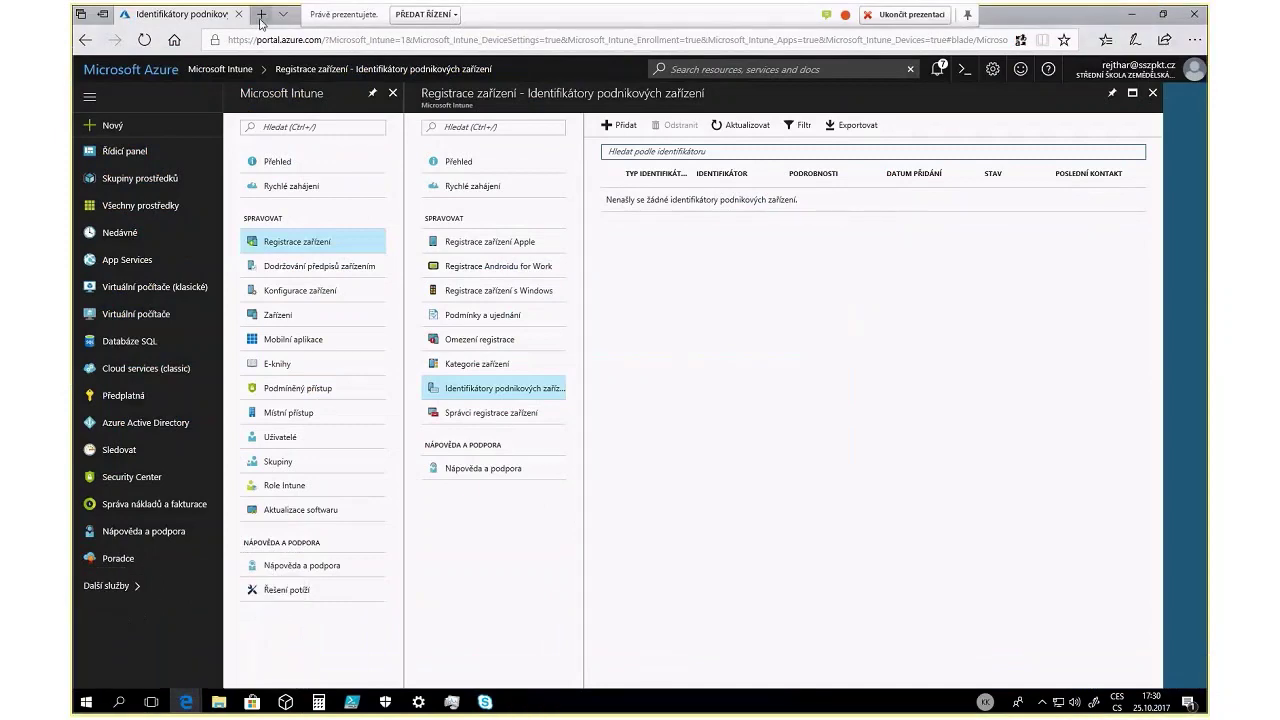
pyautogui.moveTo(185, 702)
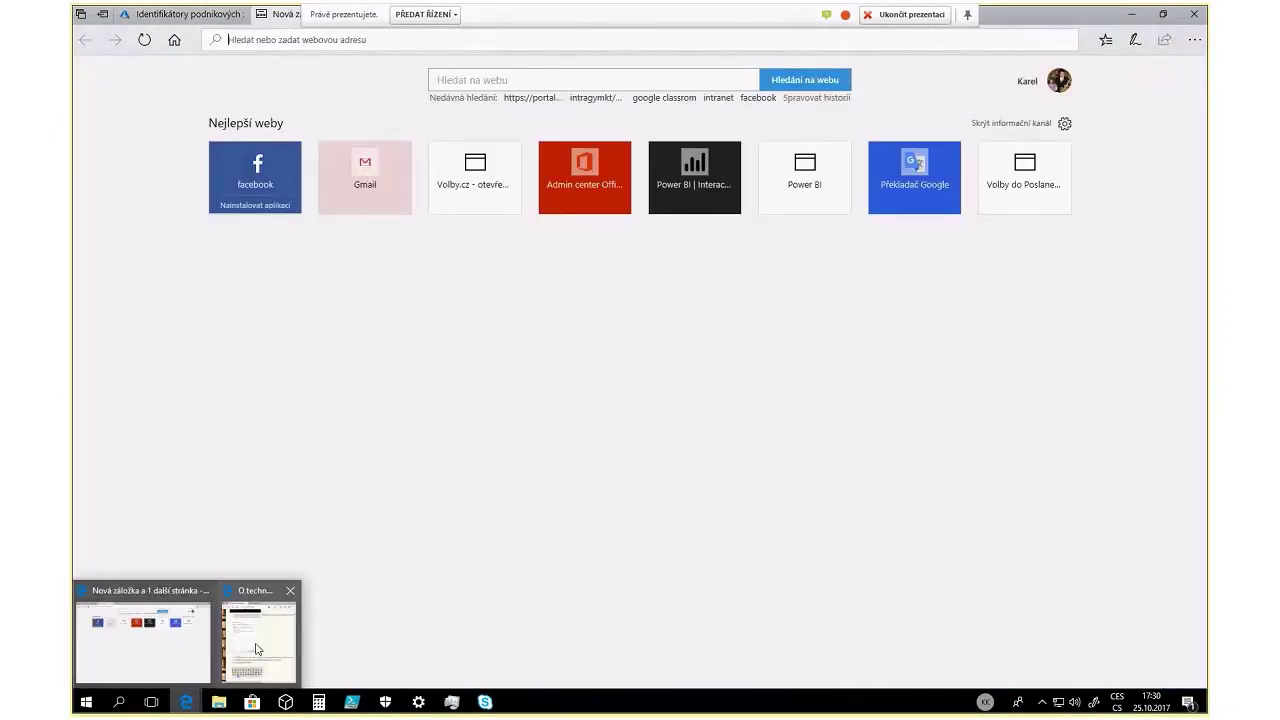
pyautogui.moveTo(255, 649)
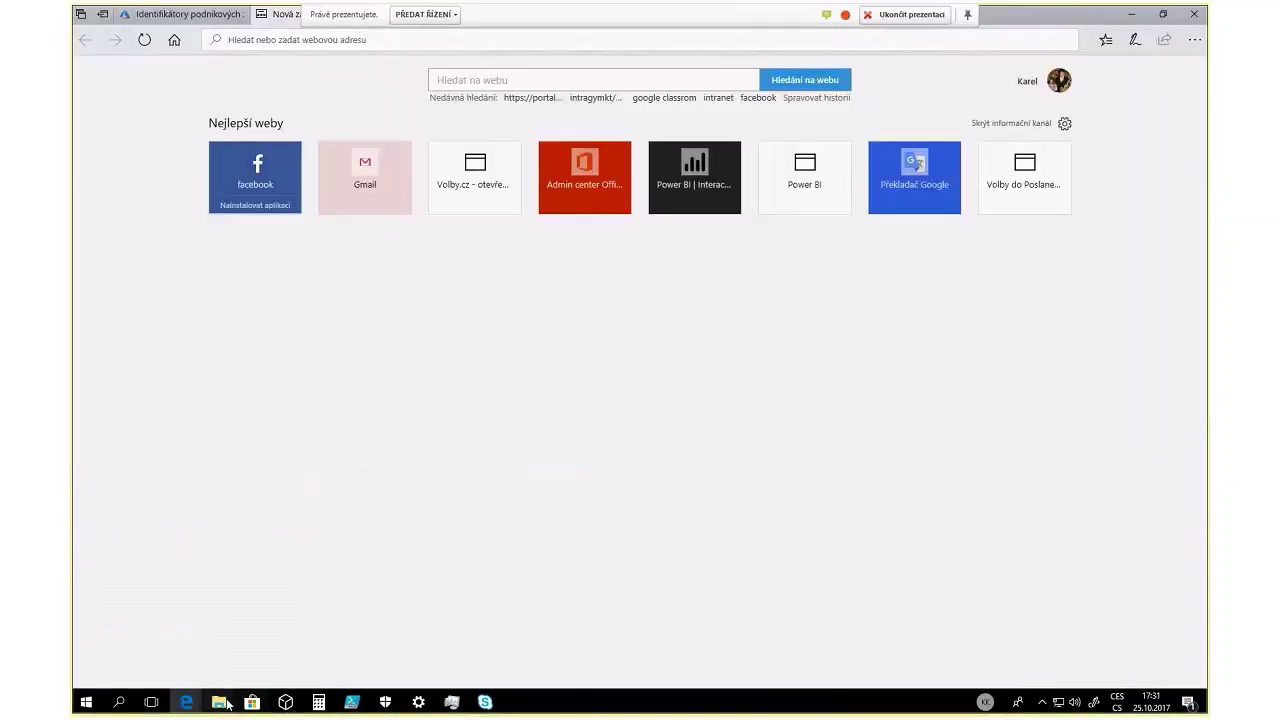
# Bring up the Volby 2017 folder, close the PDF opened in Adobe Reader Touch, and open PS2017_XML.pdf in Microsoft Edge instead
pyautogui.moveTo(226, 703)
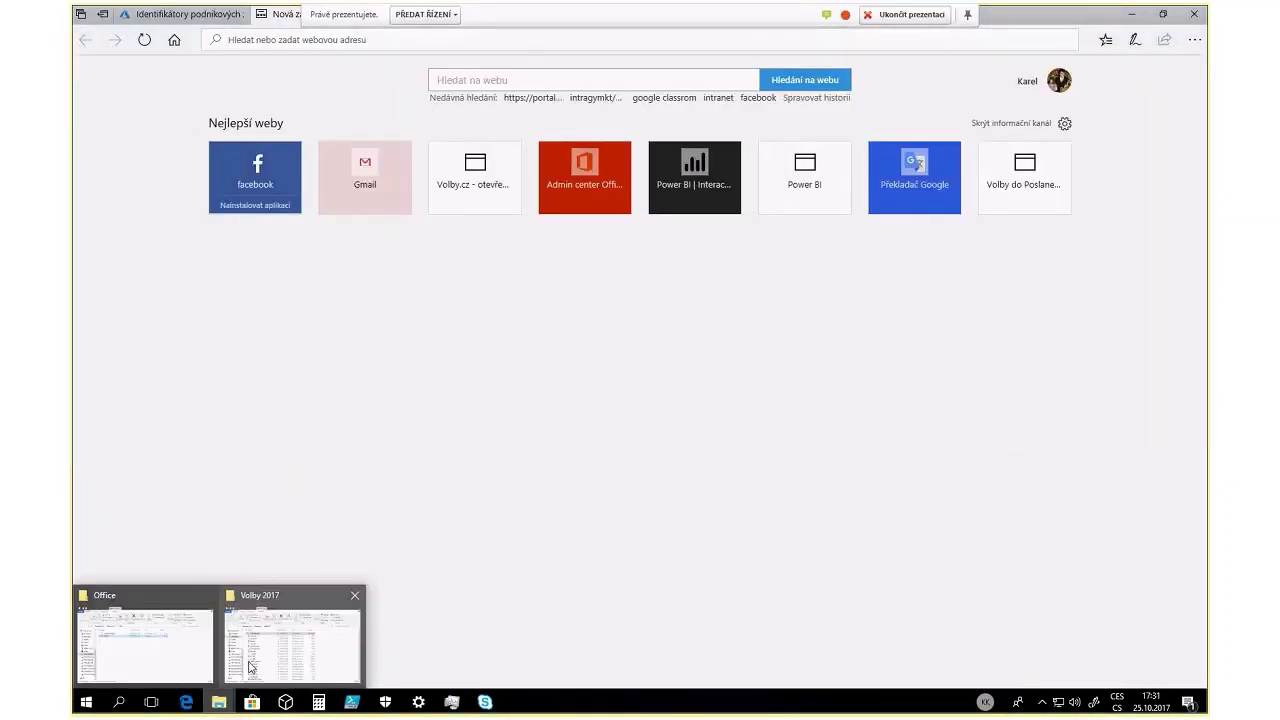
pyautogui.click(250, 667)
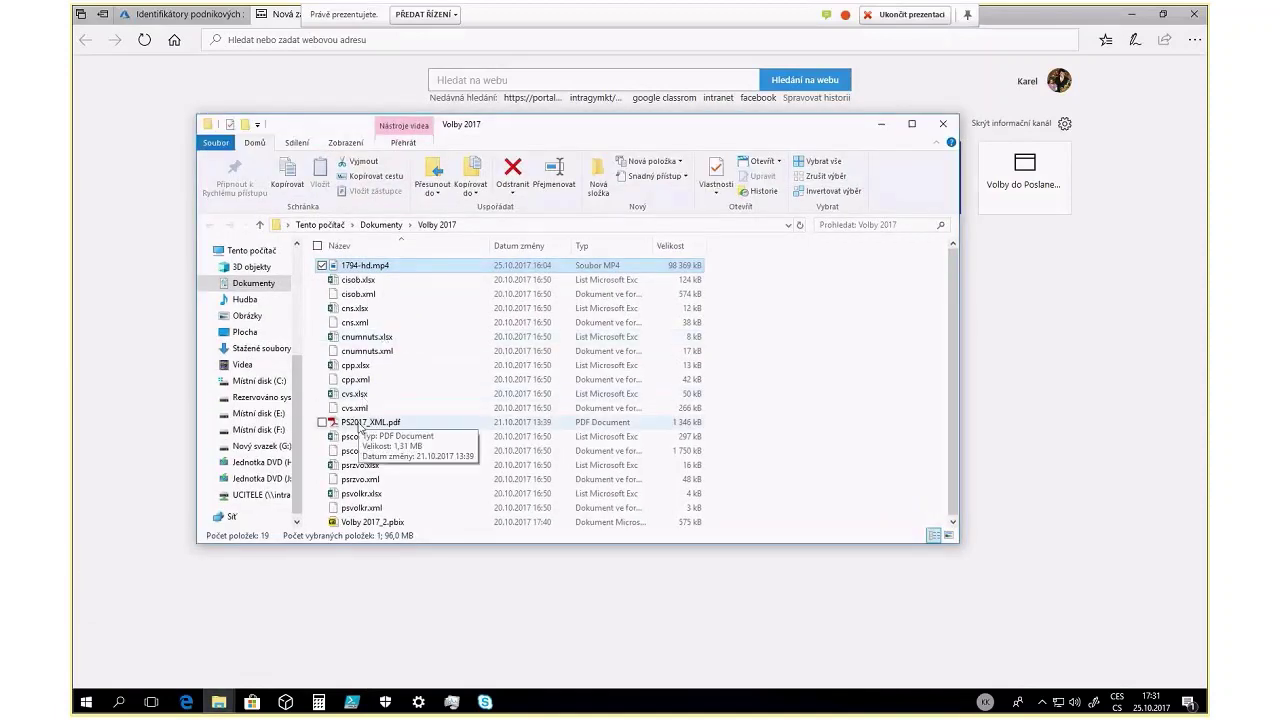
pyautogui.click(360, 424)
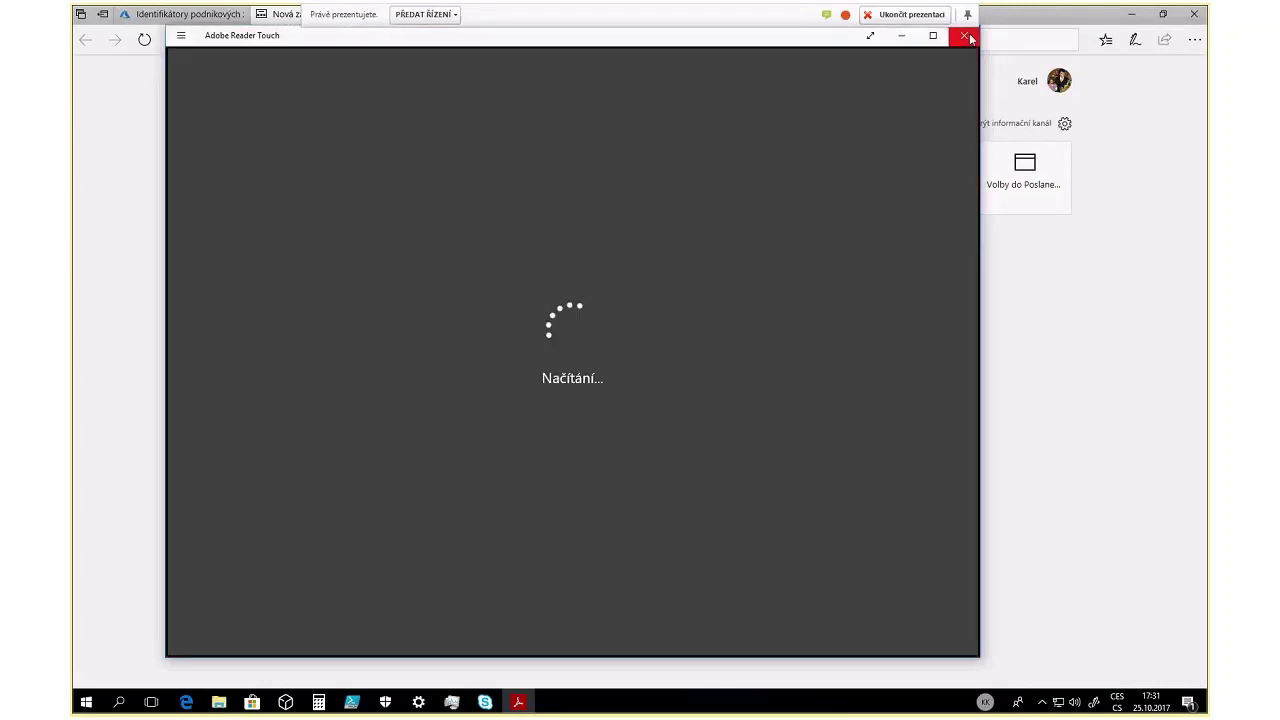
pyautogui.click(966, 37)
pyautogui.rightClick(357, 423)
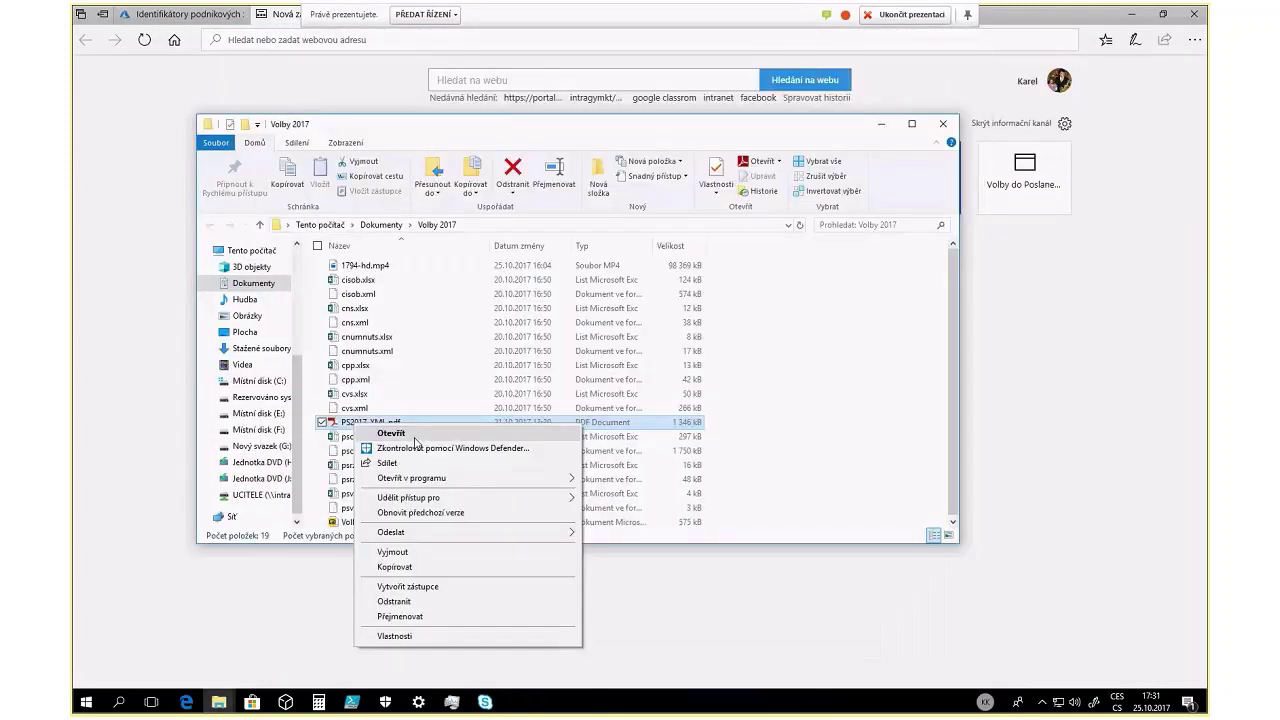
pyautogui.click(412, 434)
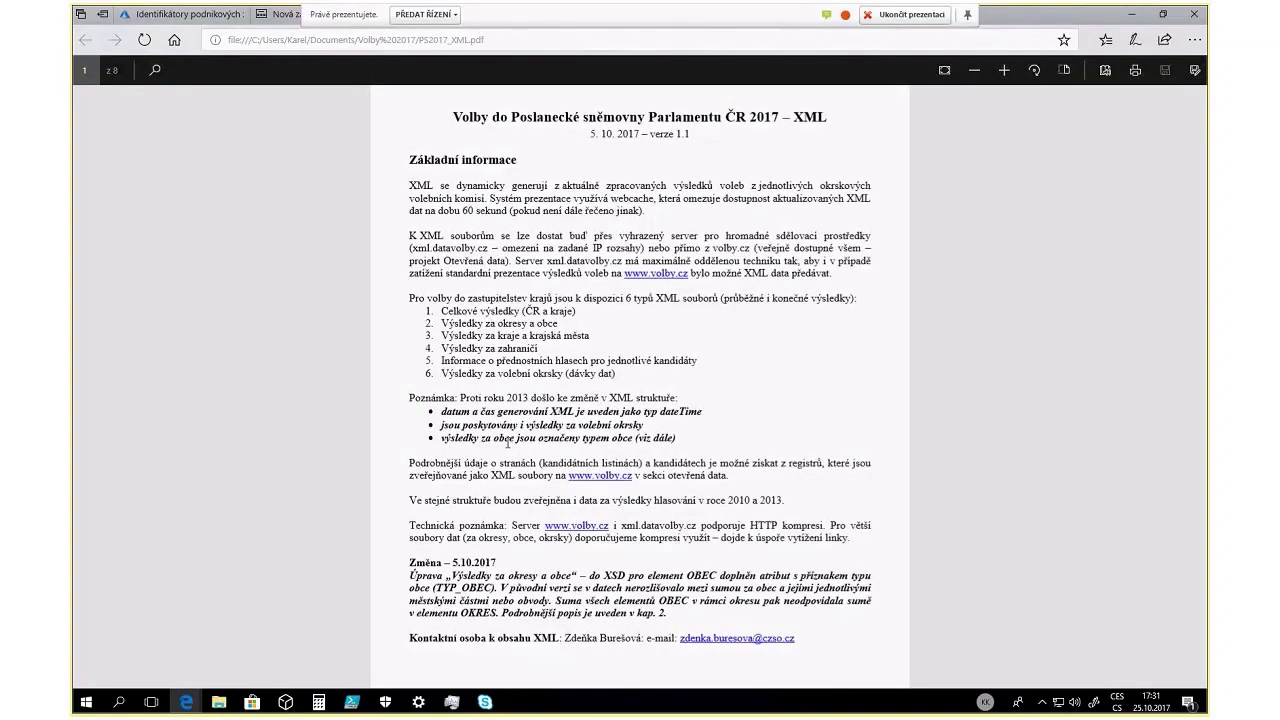
# Turn on note-taking for the PDF and draw freehand purple pen strokes over the first page's text
pyautogui.scroll(-3, 491, 227)
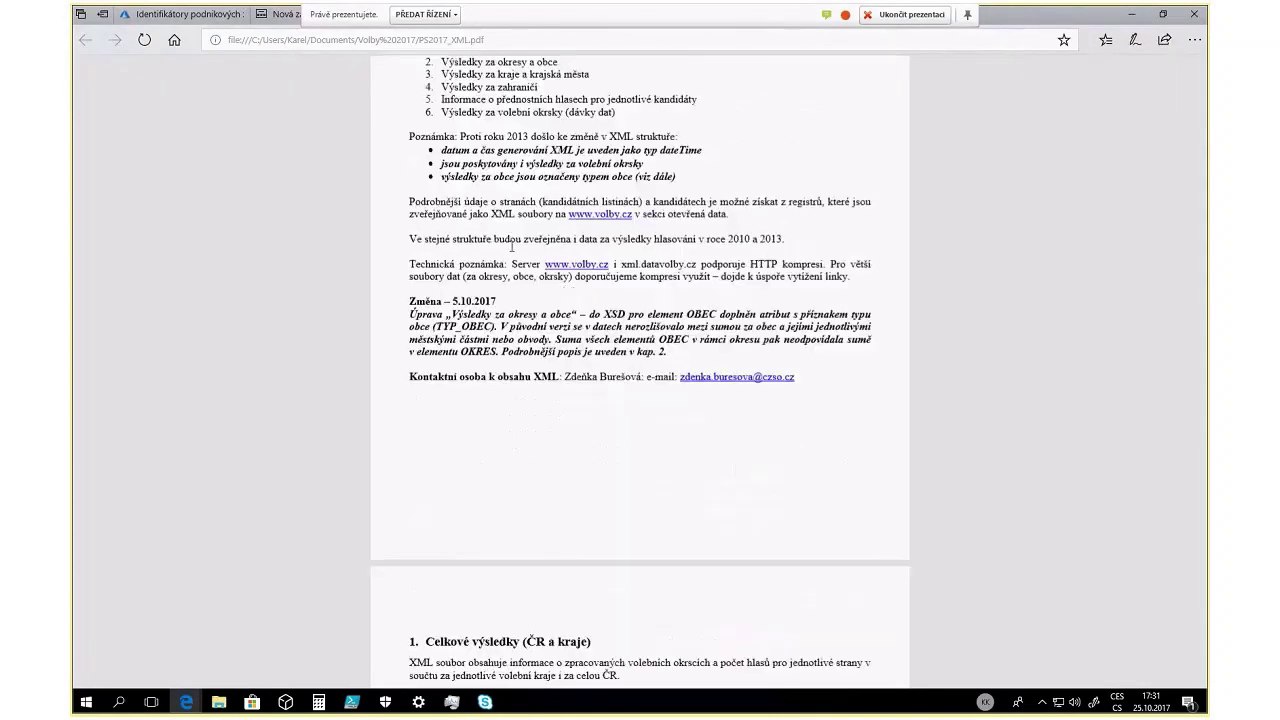
pyautogui.scroll(3, 512, 247)
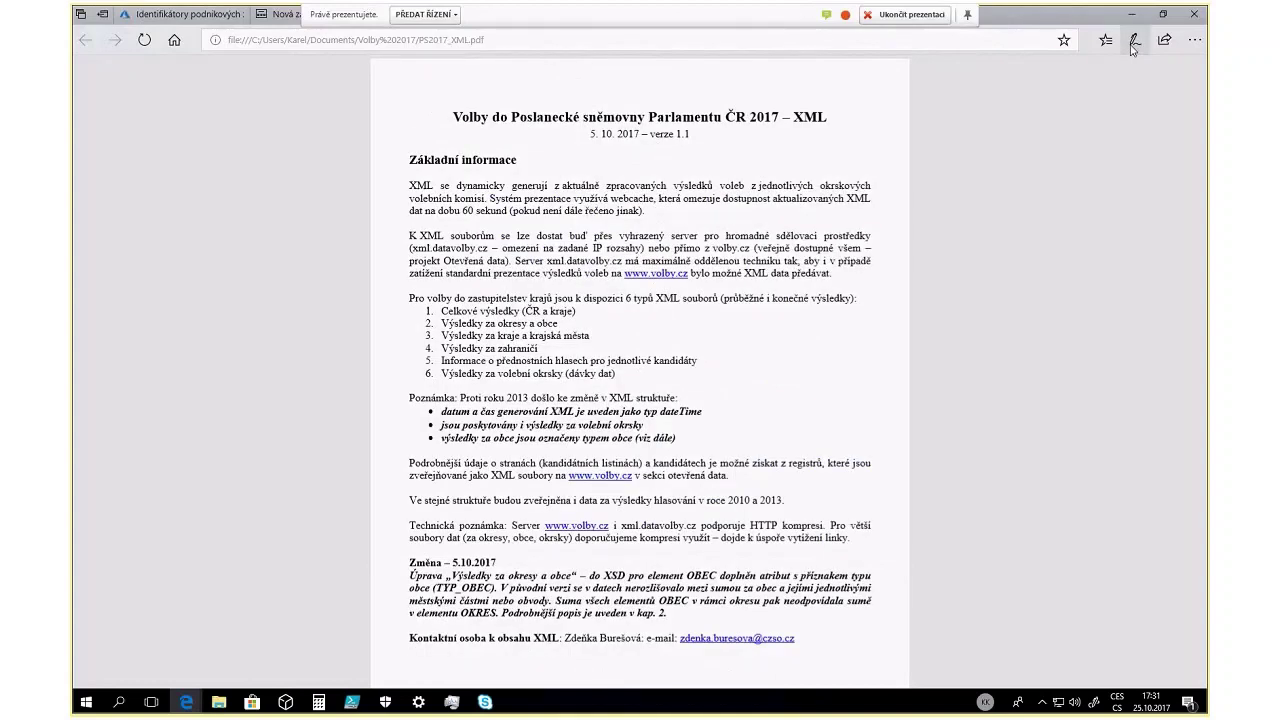
pyautogui.click(1133, 42)
pyautogui.moveTo(597, 240)
pyautogui.mouseDown()
pyautogui.moveTo(565, 370)
pyautogui.moveTo(600, 447)
pyautogui.mouseUp()
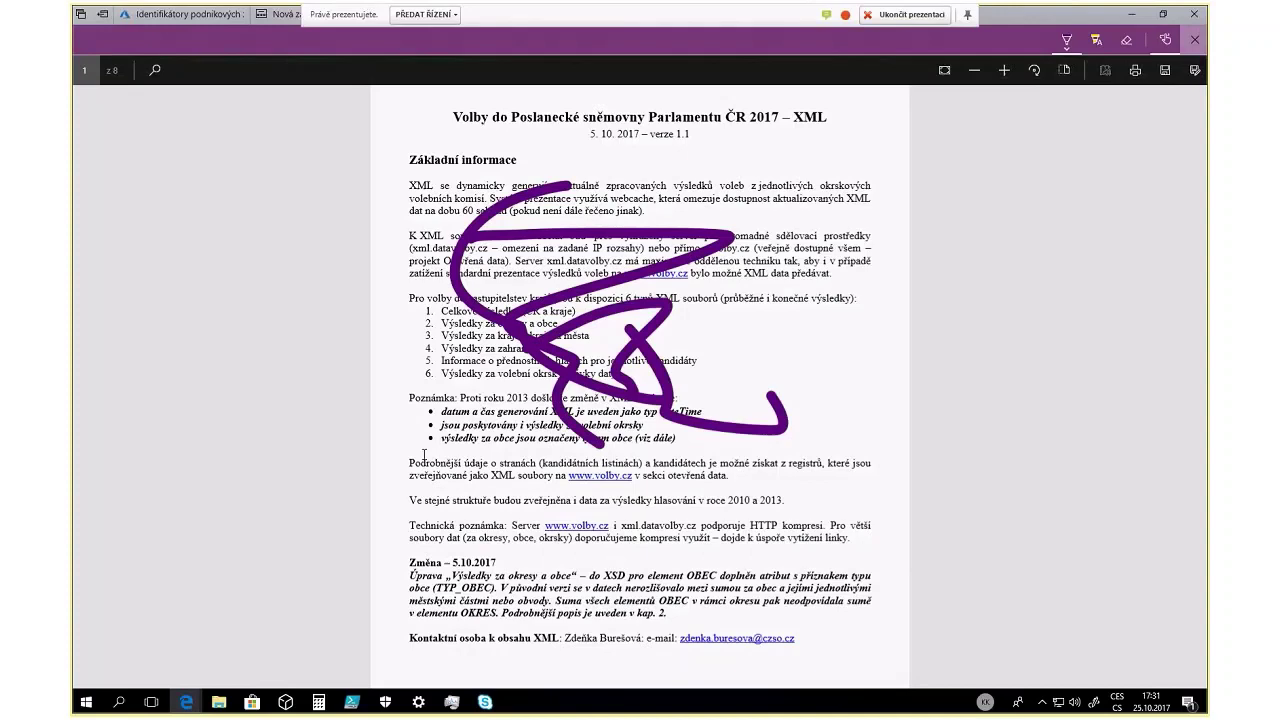
# Look through the first two pages, add another purple stroke on the first page, save the annotated PDF and leave note-taking mode
pyautogui.scroll(-1, 745, 345)
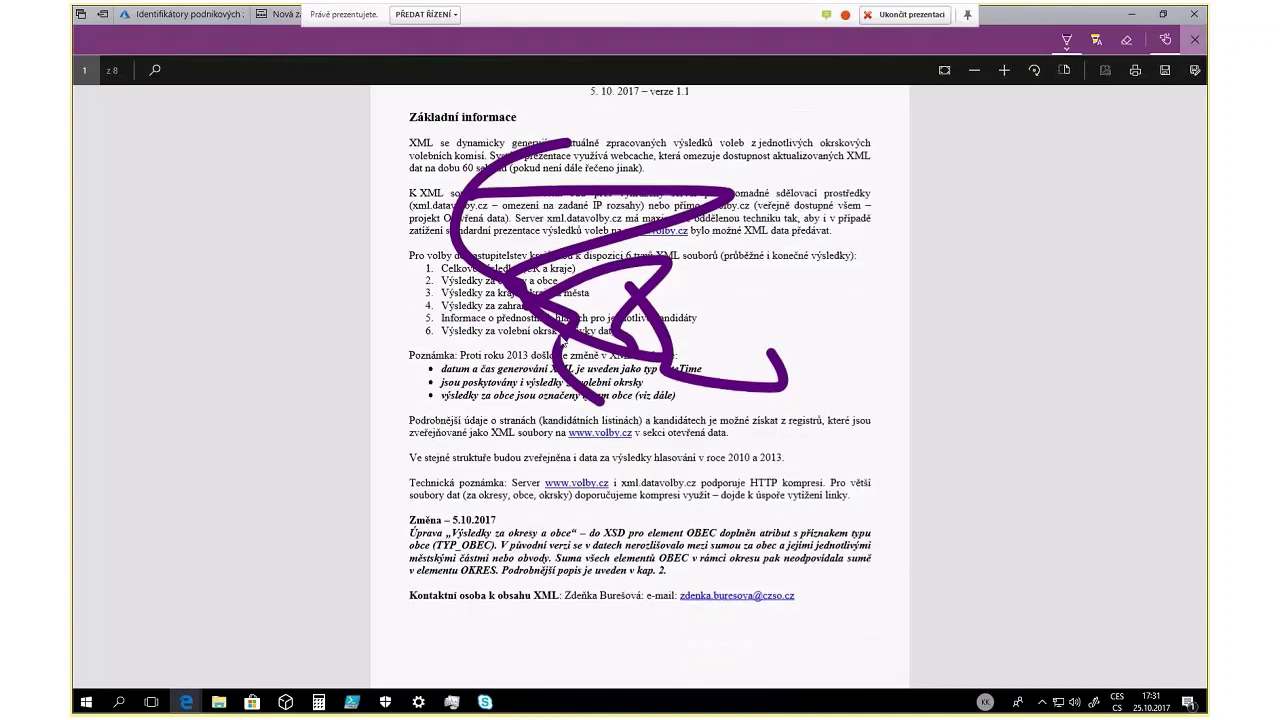
pyautogui.scroll(-4, 600, 378)
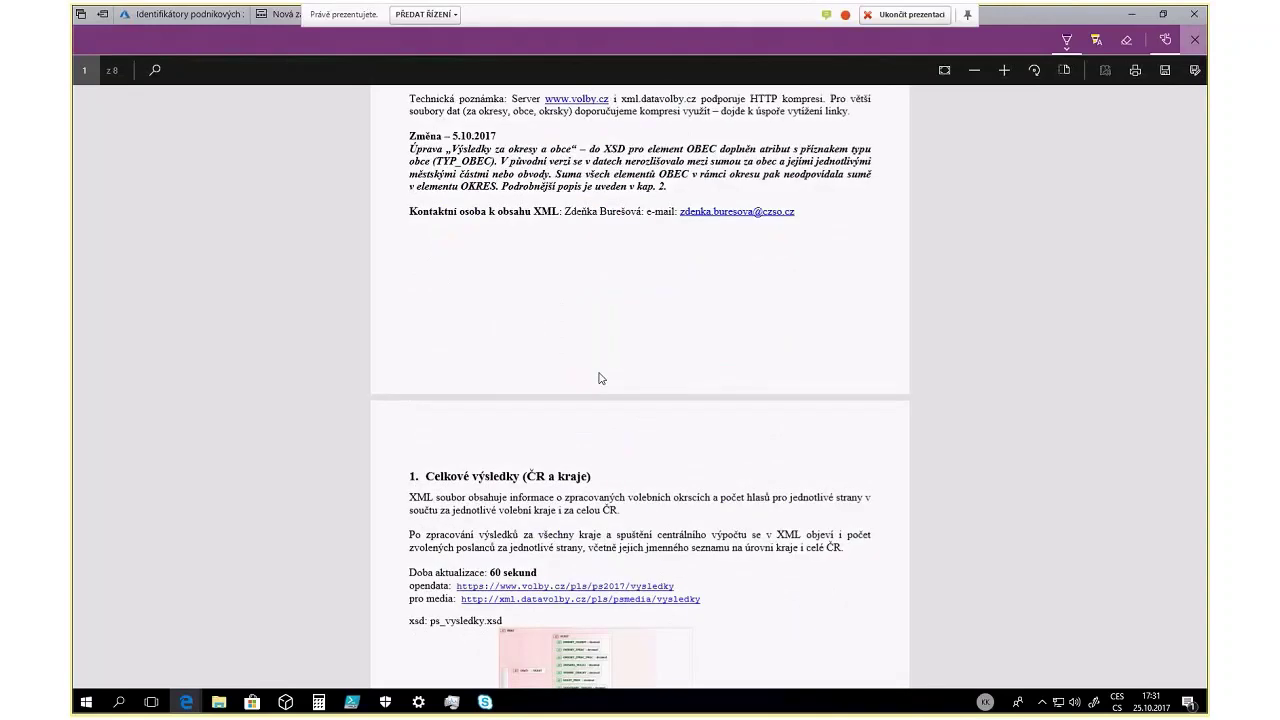
pyautogui.scroll(-1, 600, 378)
pyautogui.scroll(-3, 604, 378)
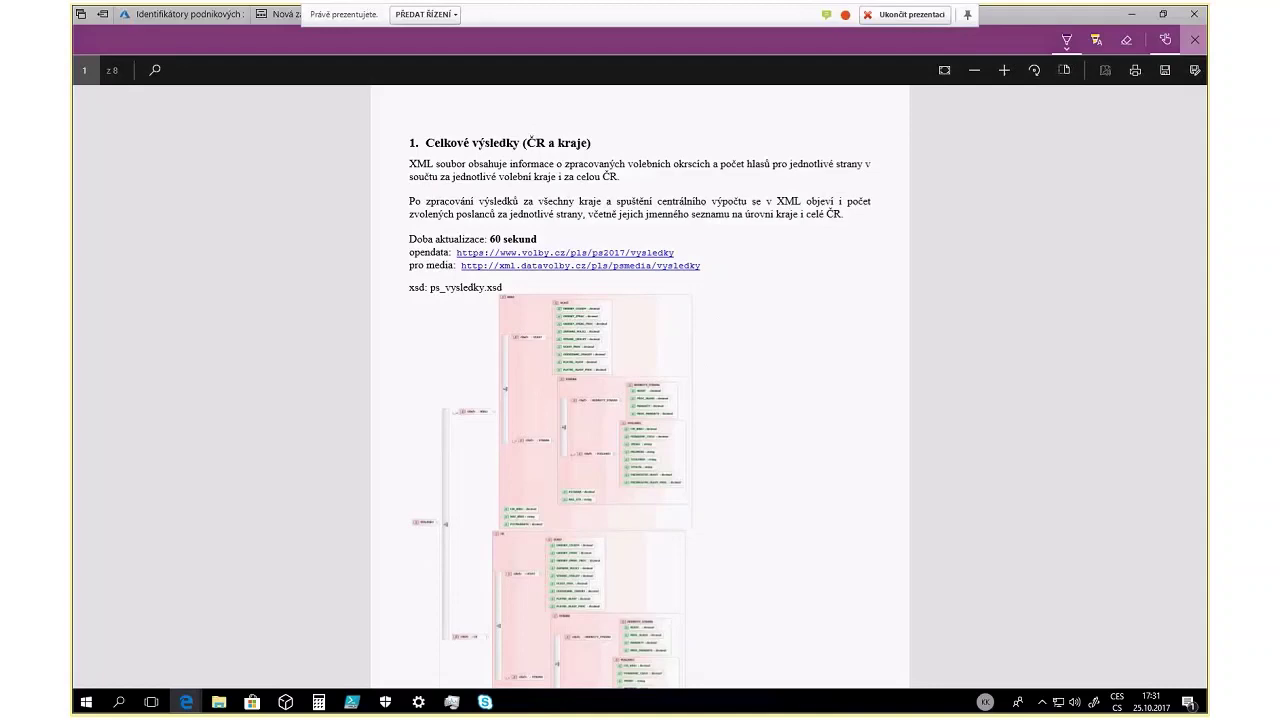
pyautogui.scroll(2, 605, 333)
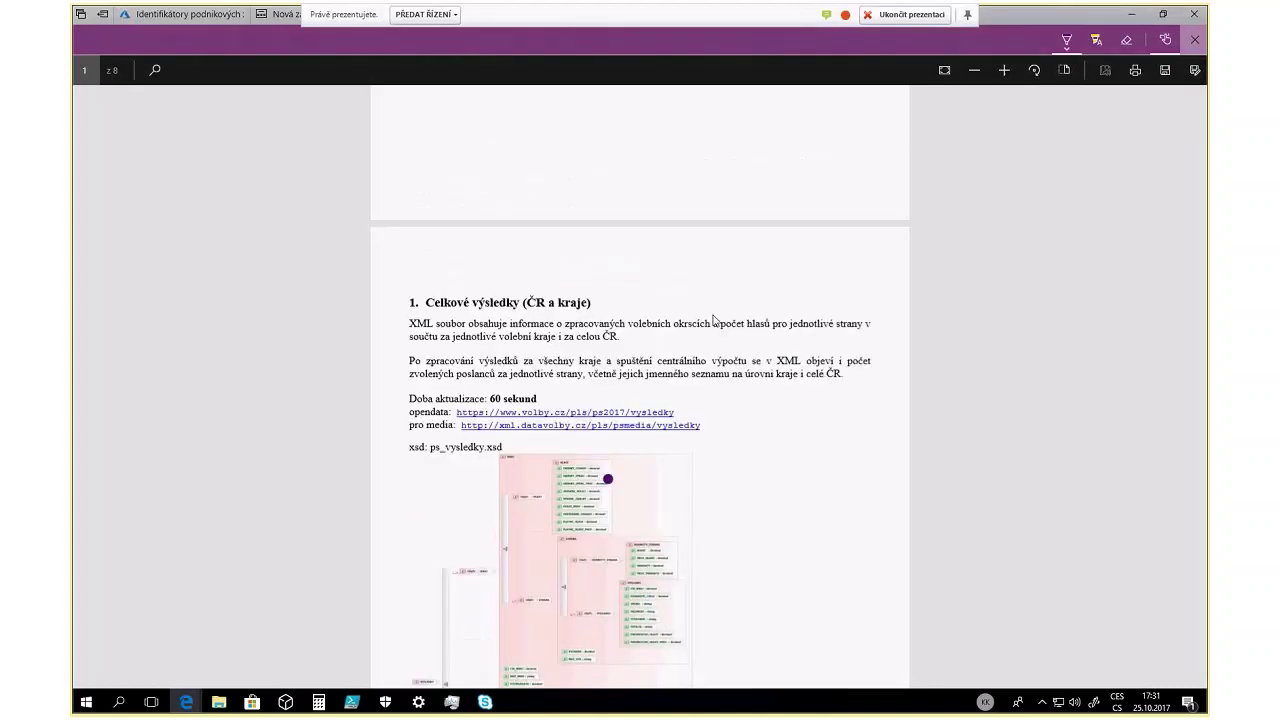
pyautogui.scroll(6, 714, 320)
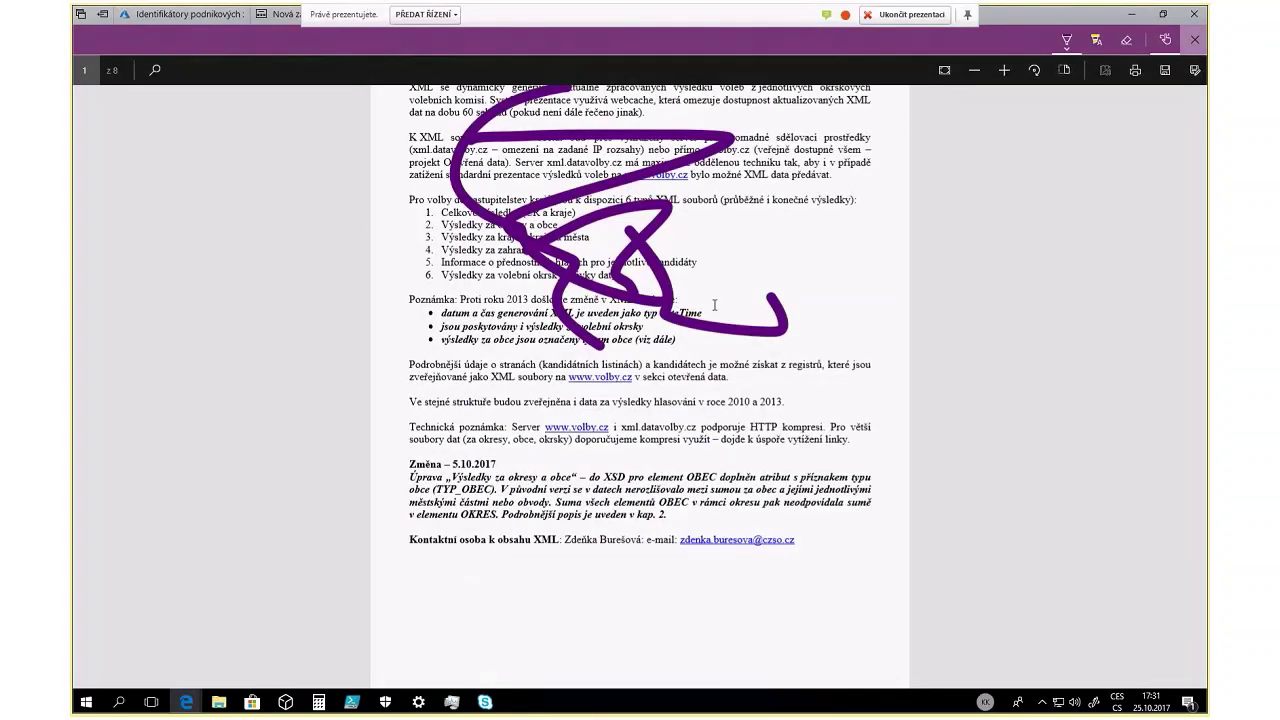
pyautogui.scroll(1, 505, 175)
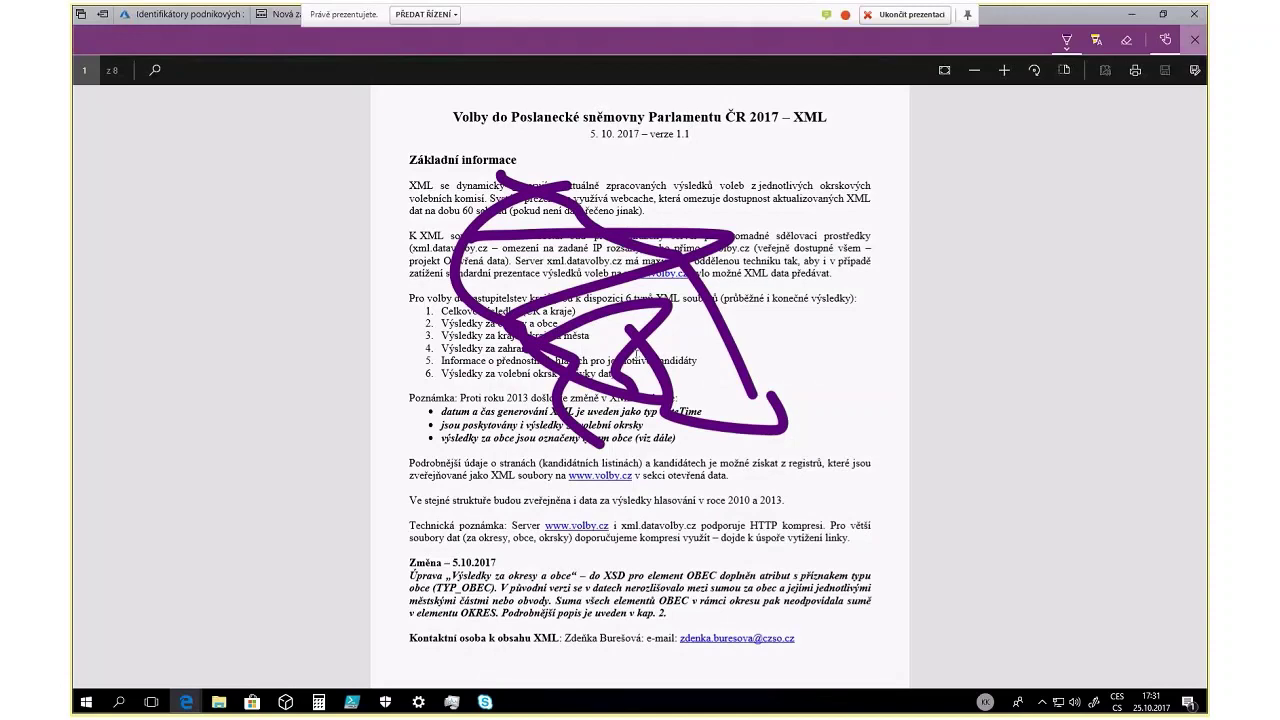
pyautogui.click(1192, 40)
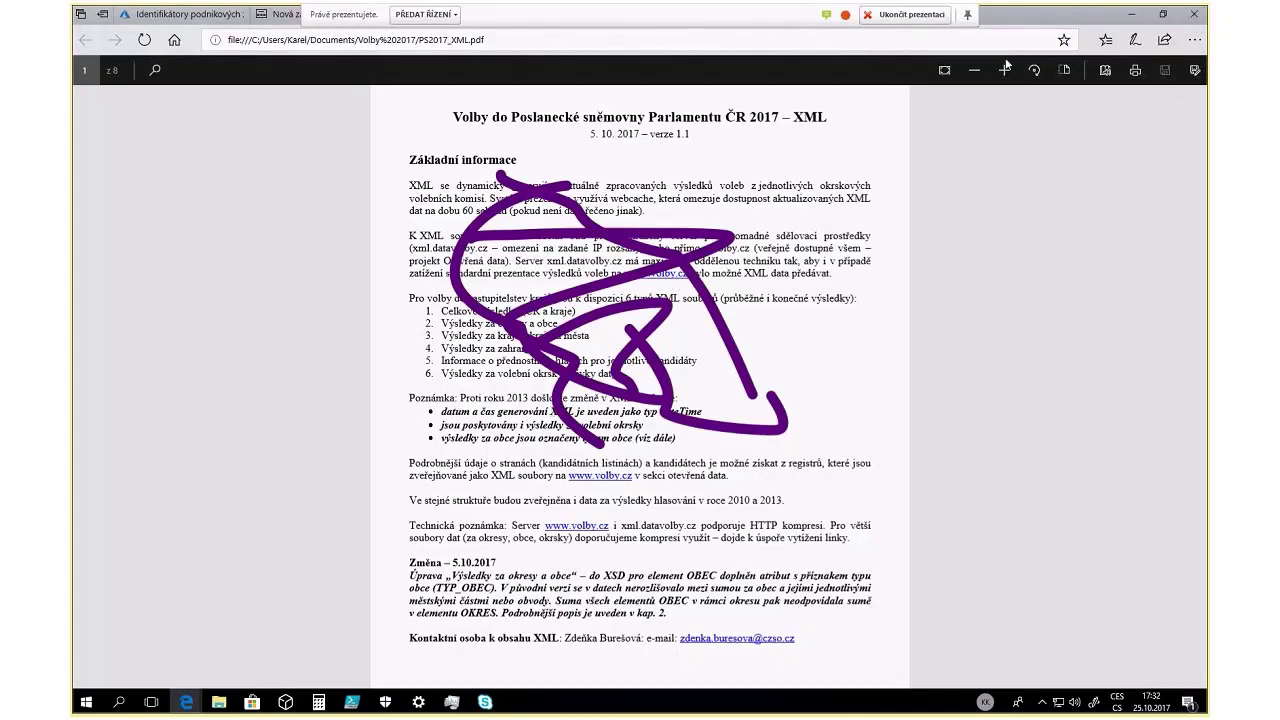
# Reopen PS2017_XML.pdf from the Volby 2017 folder in Adobe Reader Touch and check the pen strokes on the first page
pyautogui.moveTo(224, 700)
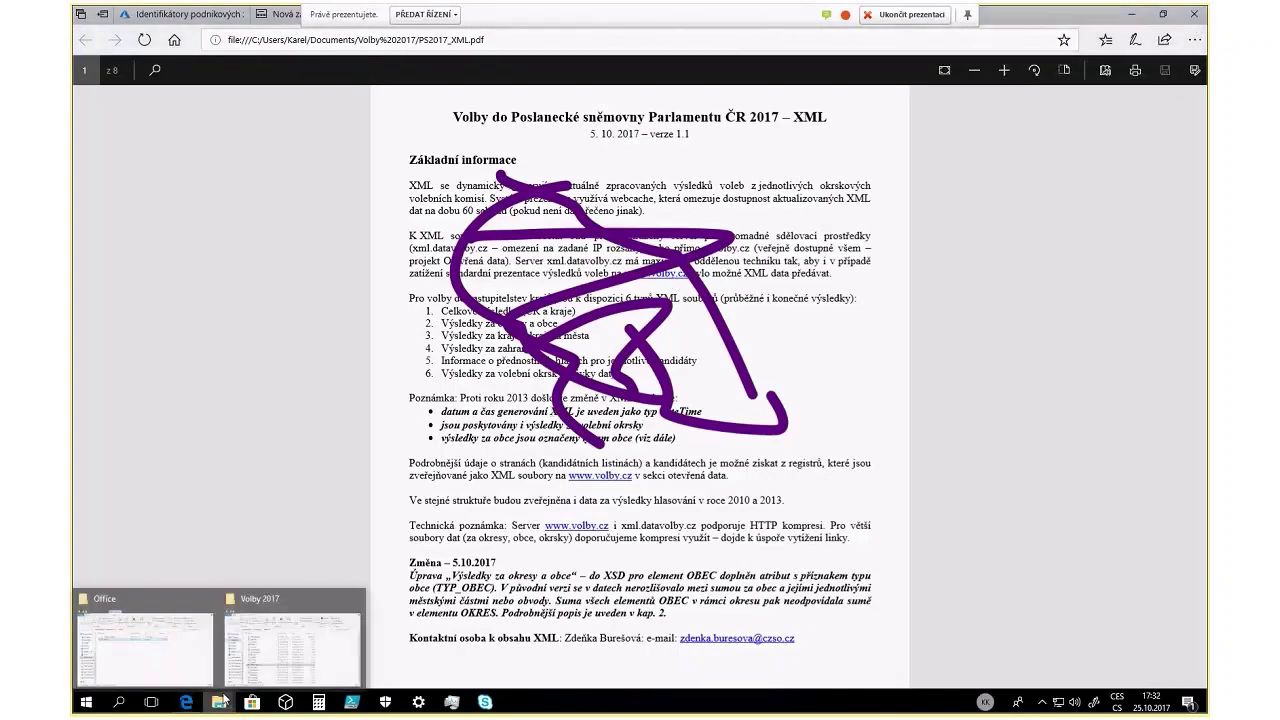
pyautogui.click(307, 623)
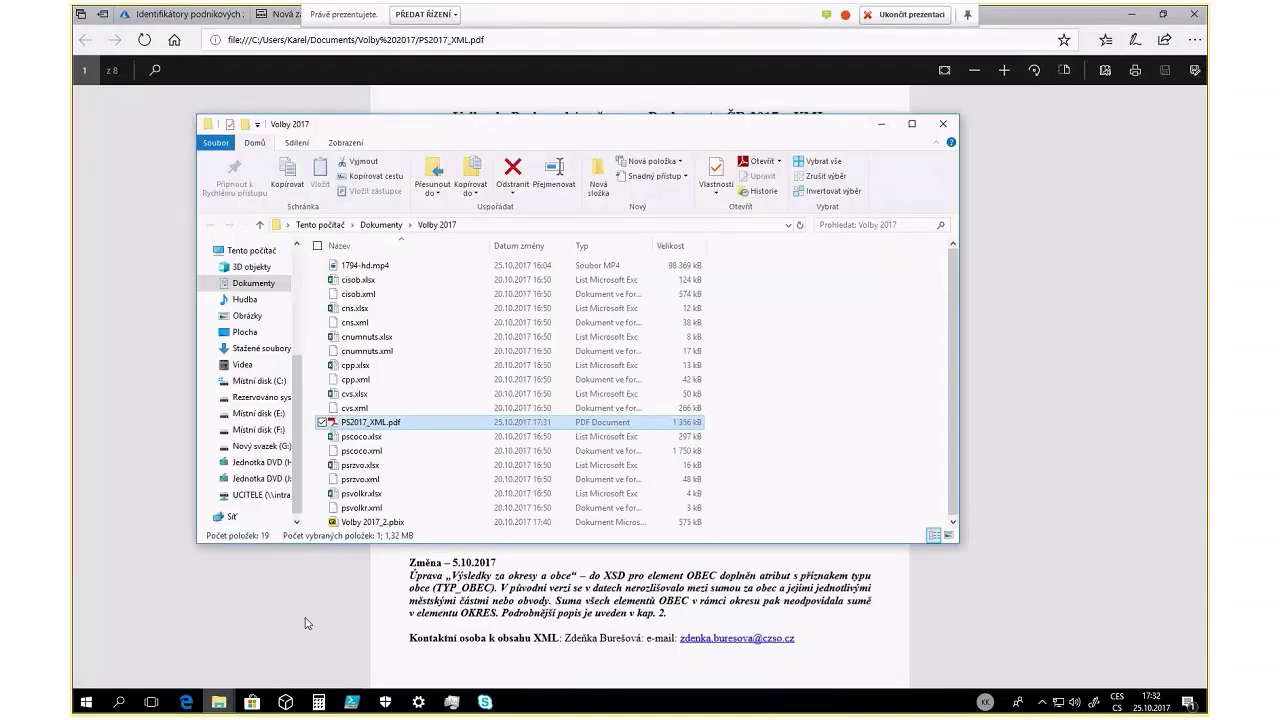
pyautogui.doubleClick(367, 424)
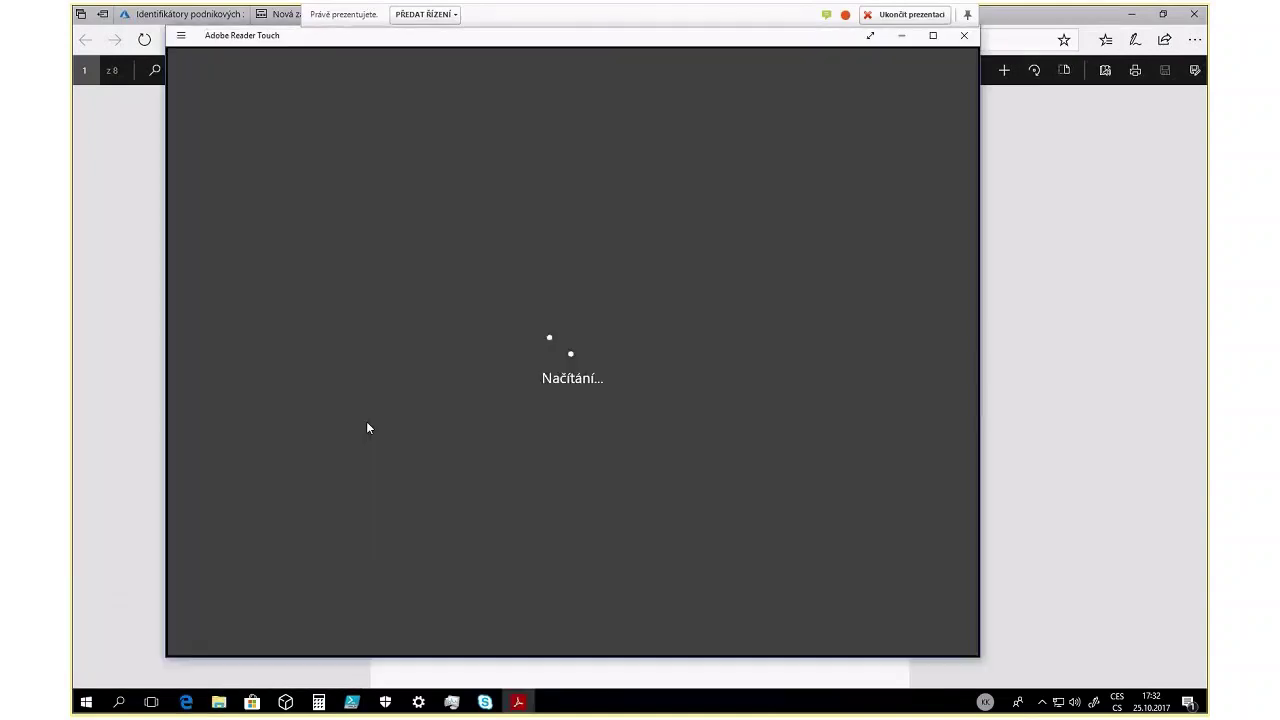
pyautogui.scroll(5, 909, 263)
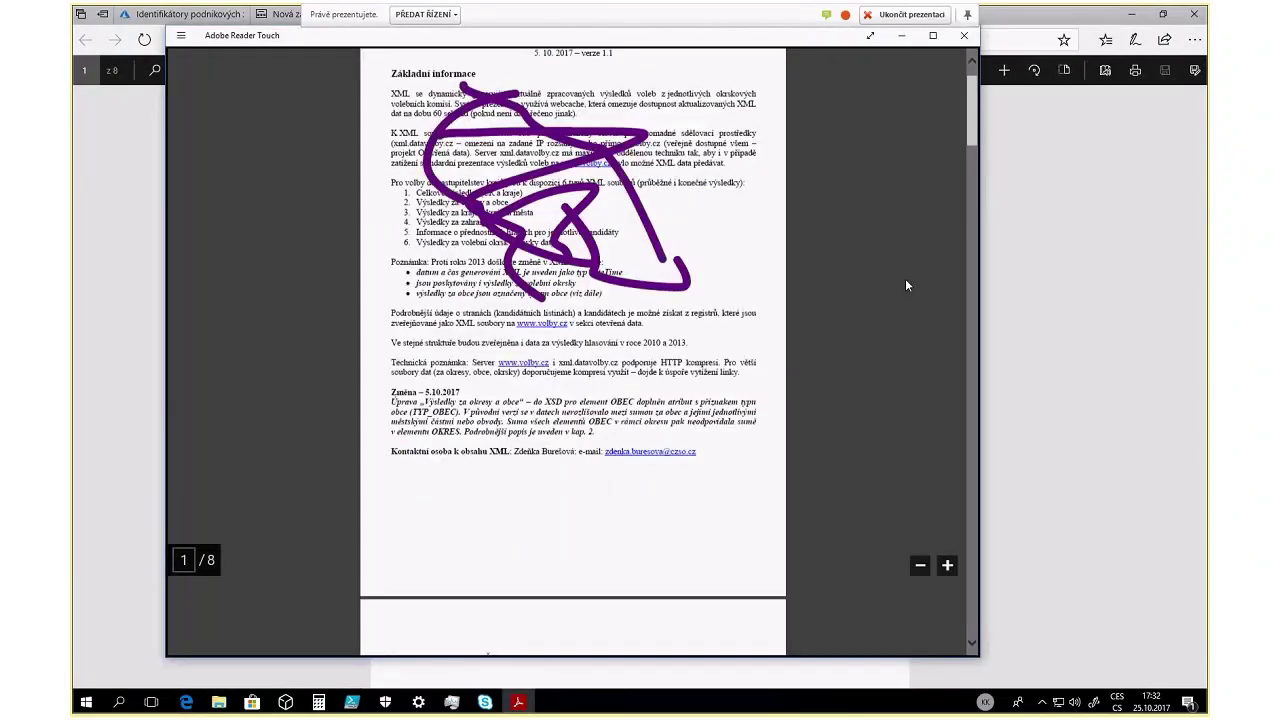
pyautogui.scroll(1, 905, 285)
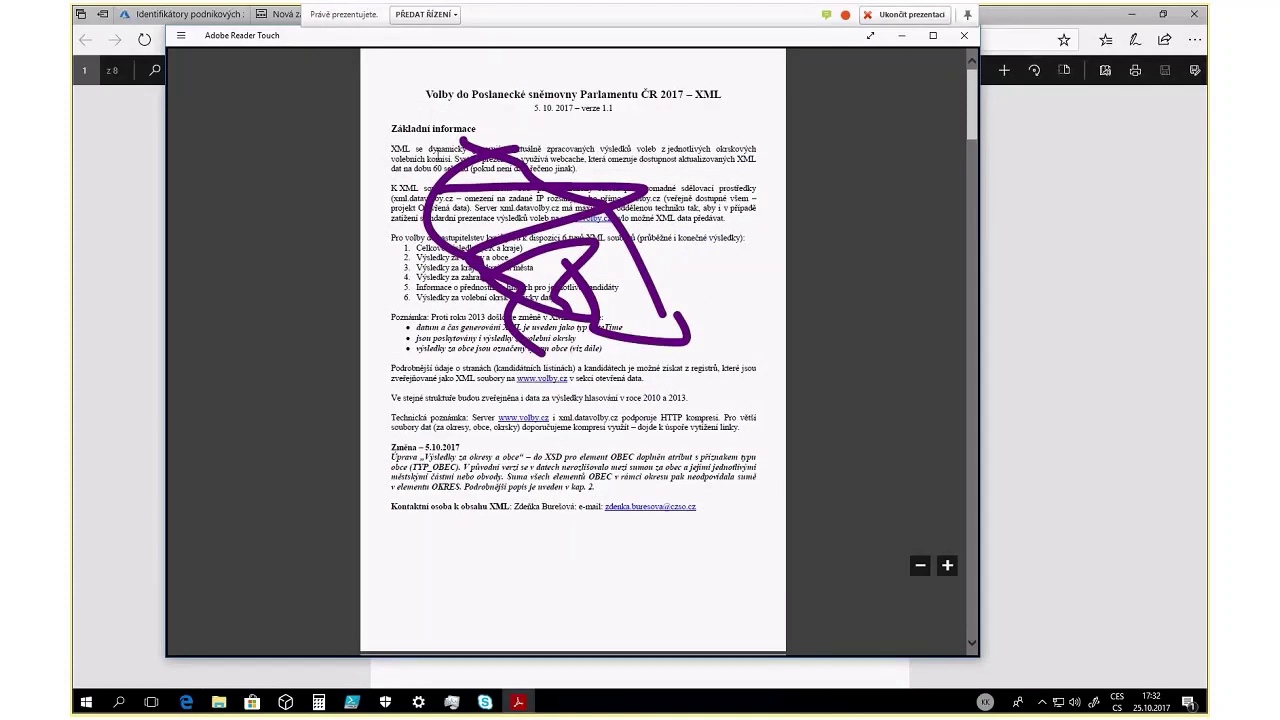
# Select the first page's text beneath the pen strokes, from the paragraph under Základní informace to the sentence about the 2010 and 2013 data
pyautogui.moveTo(400, 158); pyautogui.dragTo(634, 427)
pyautogui.click(578, 347)
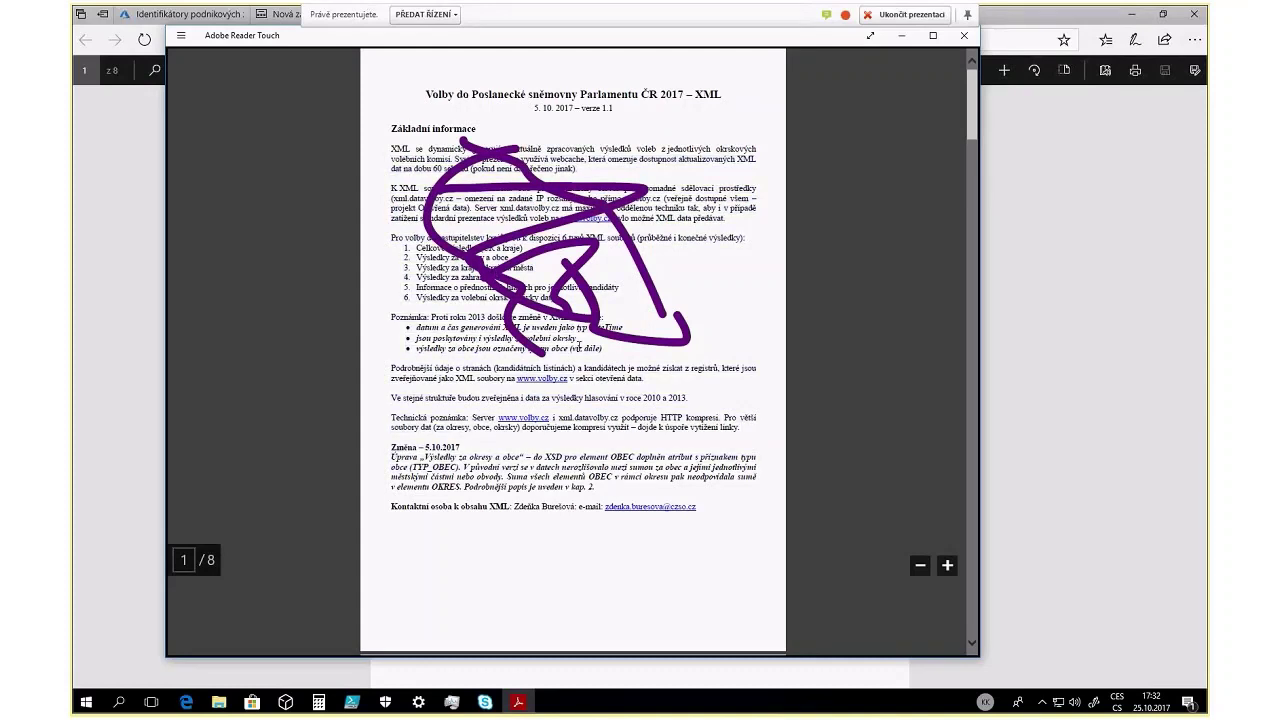
pyautogui.moveTo(392, 150); pyautogui.dragTo(648, 408)
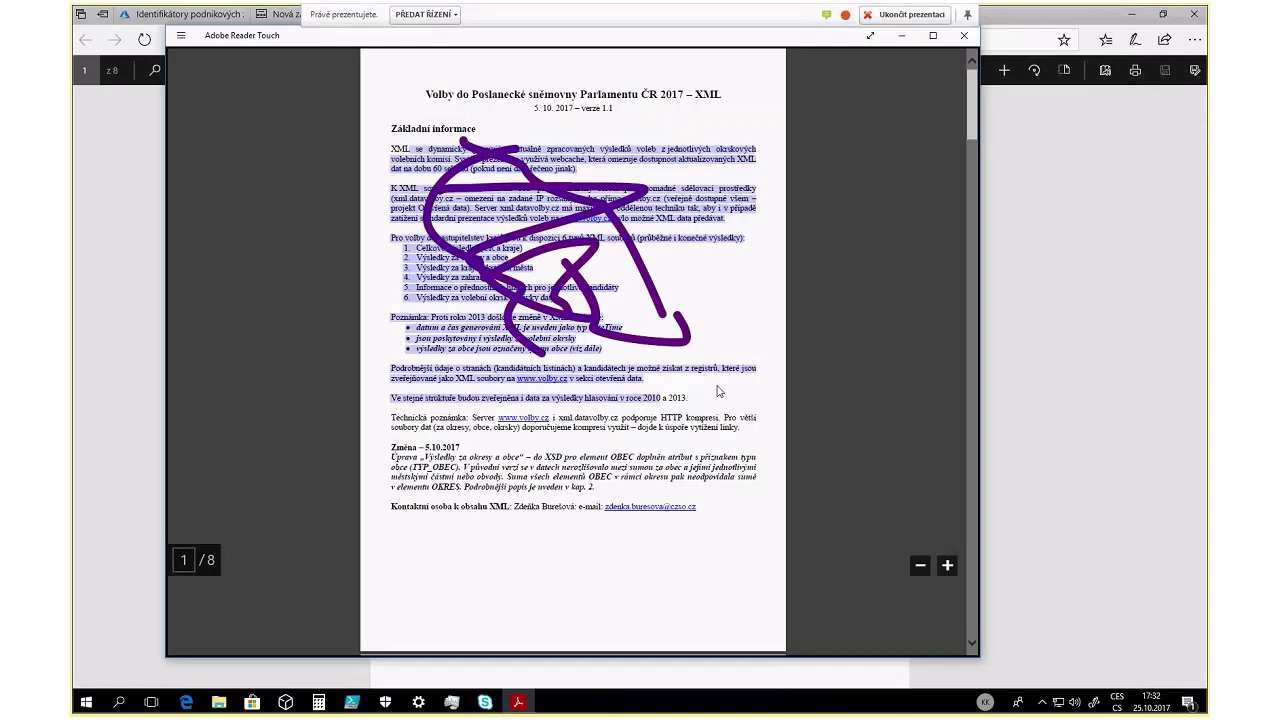
# Minimise Adobe Reader Touch and return to the new tab page in Microsoft Edge
pyautogui.click(901, 35)
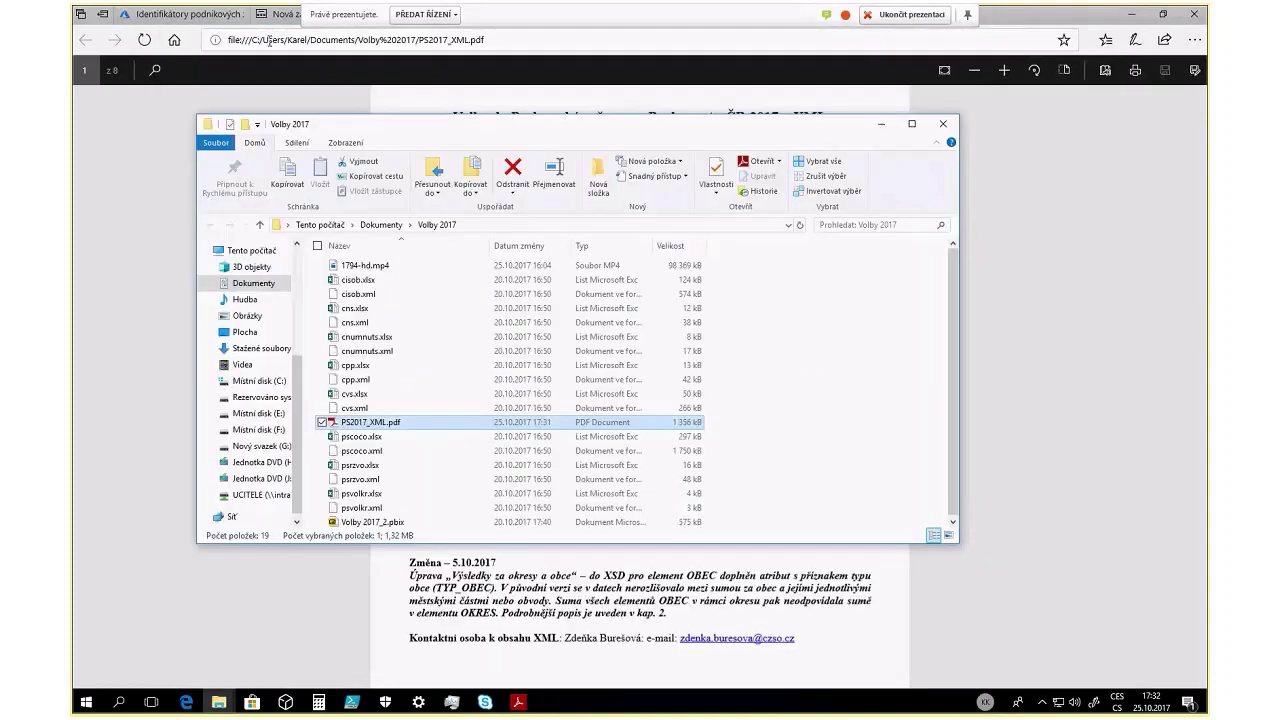
pyautogui.click(279, 28)
pyautogui.click(279, 17)
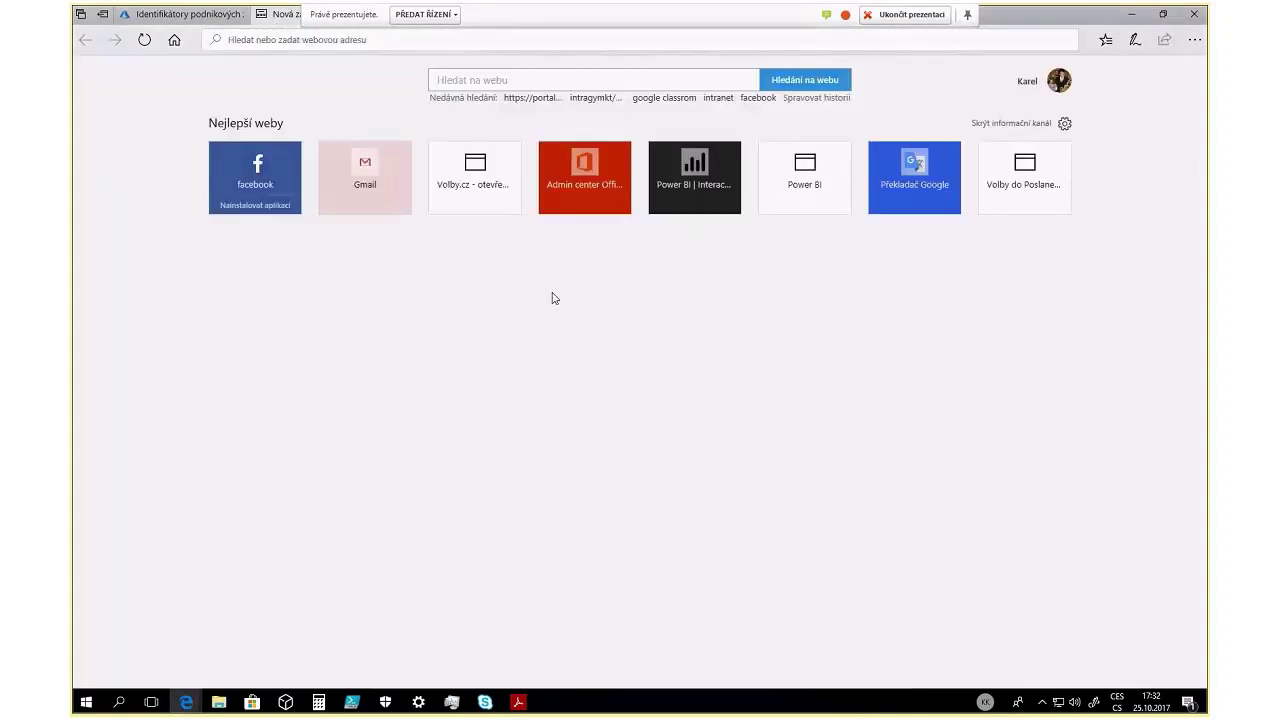